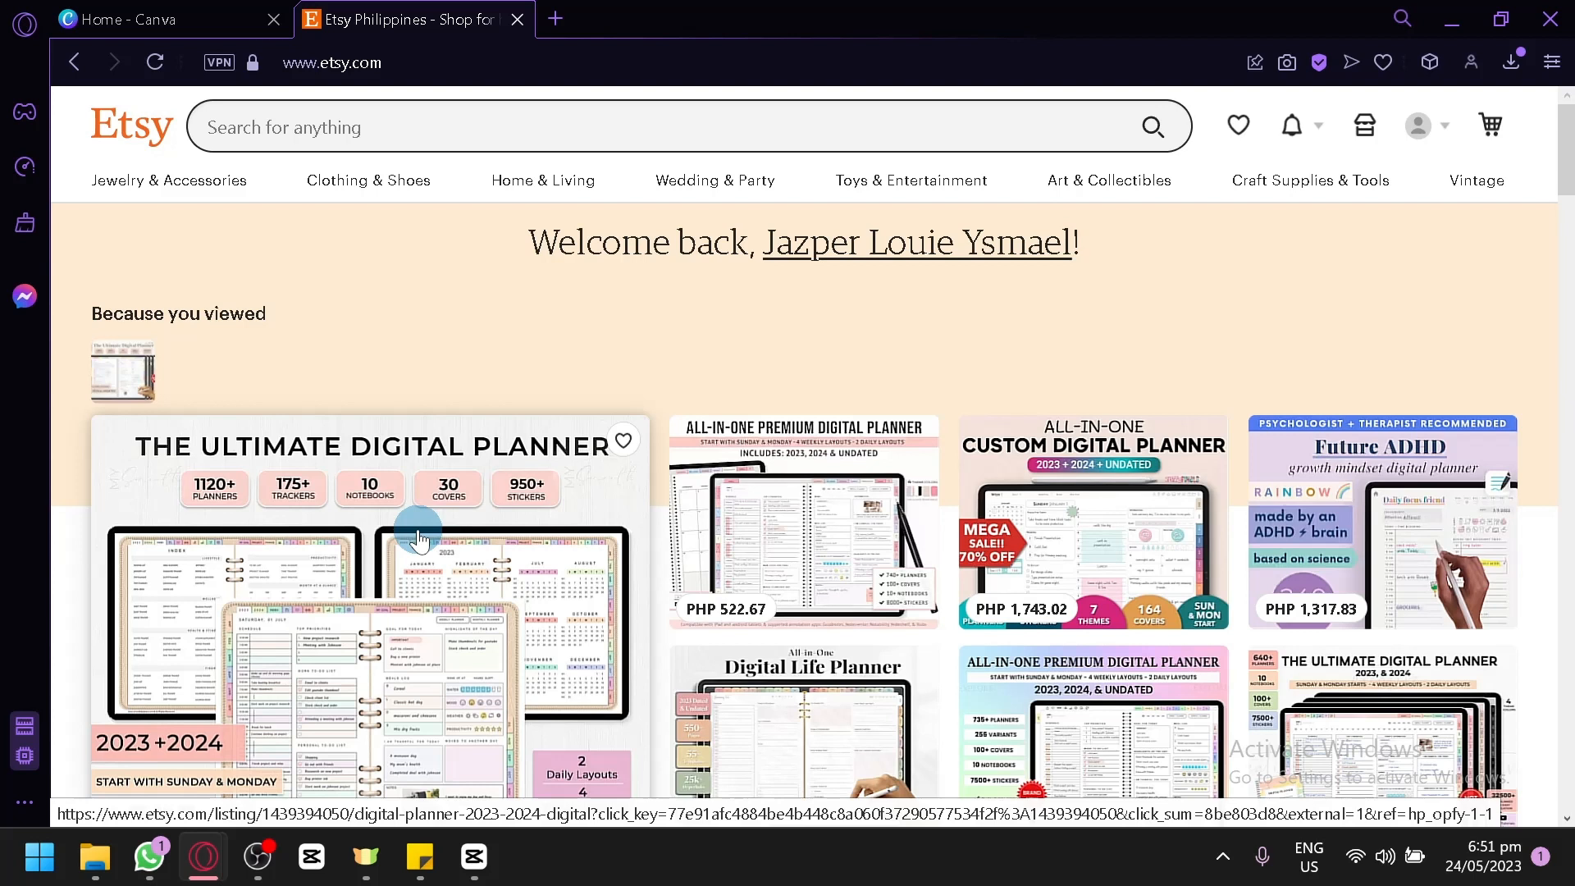
Step: Switch to Canva and search the templates for "calendar", choosing the Calendar category
{"action": "left_click", "coordinate": [123, 18]}
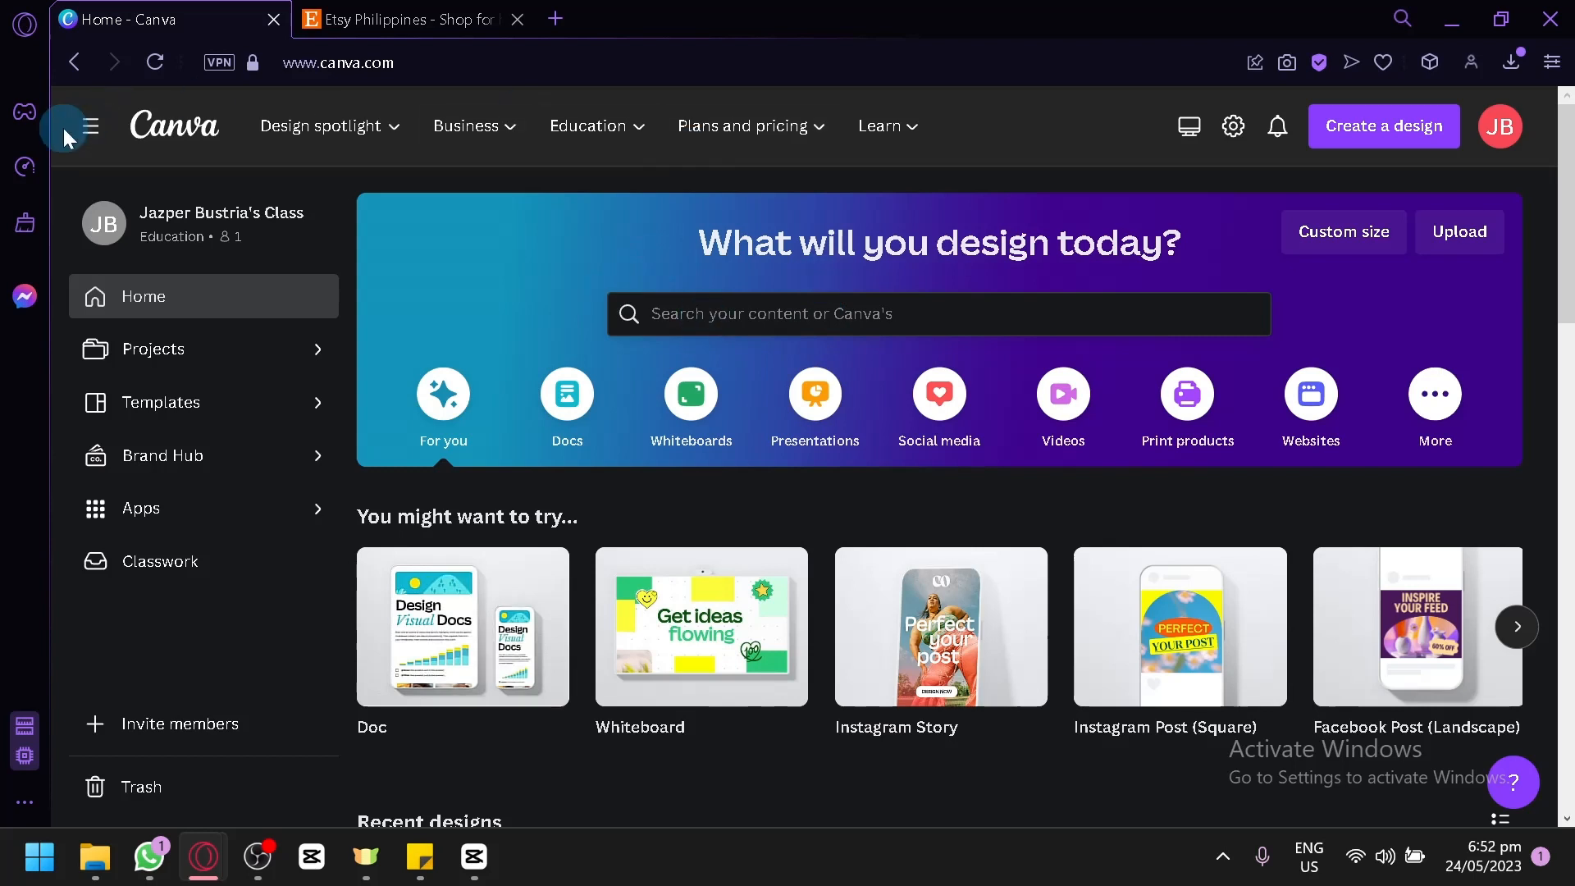
{"action": "left_click", "coordinate": [840, 303]}
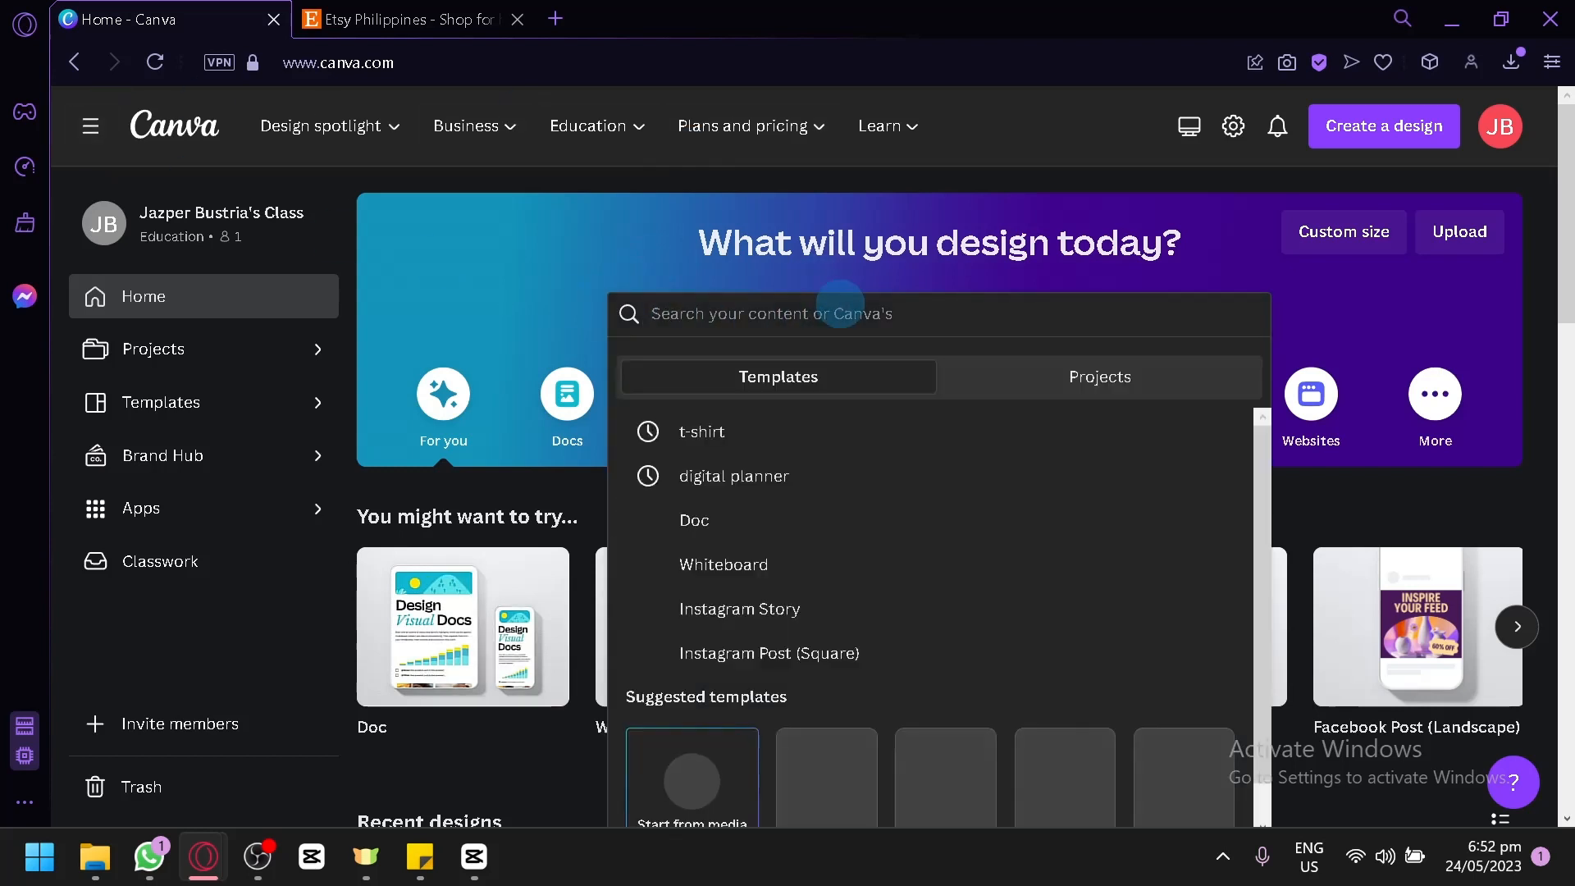
{"action": "type", "text": "calendar"}
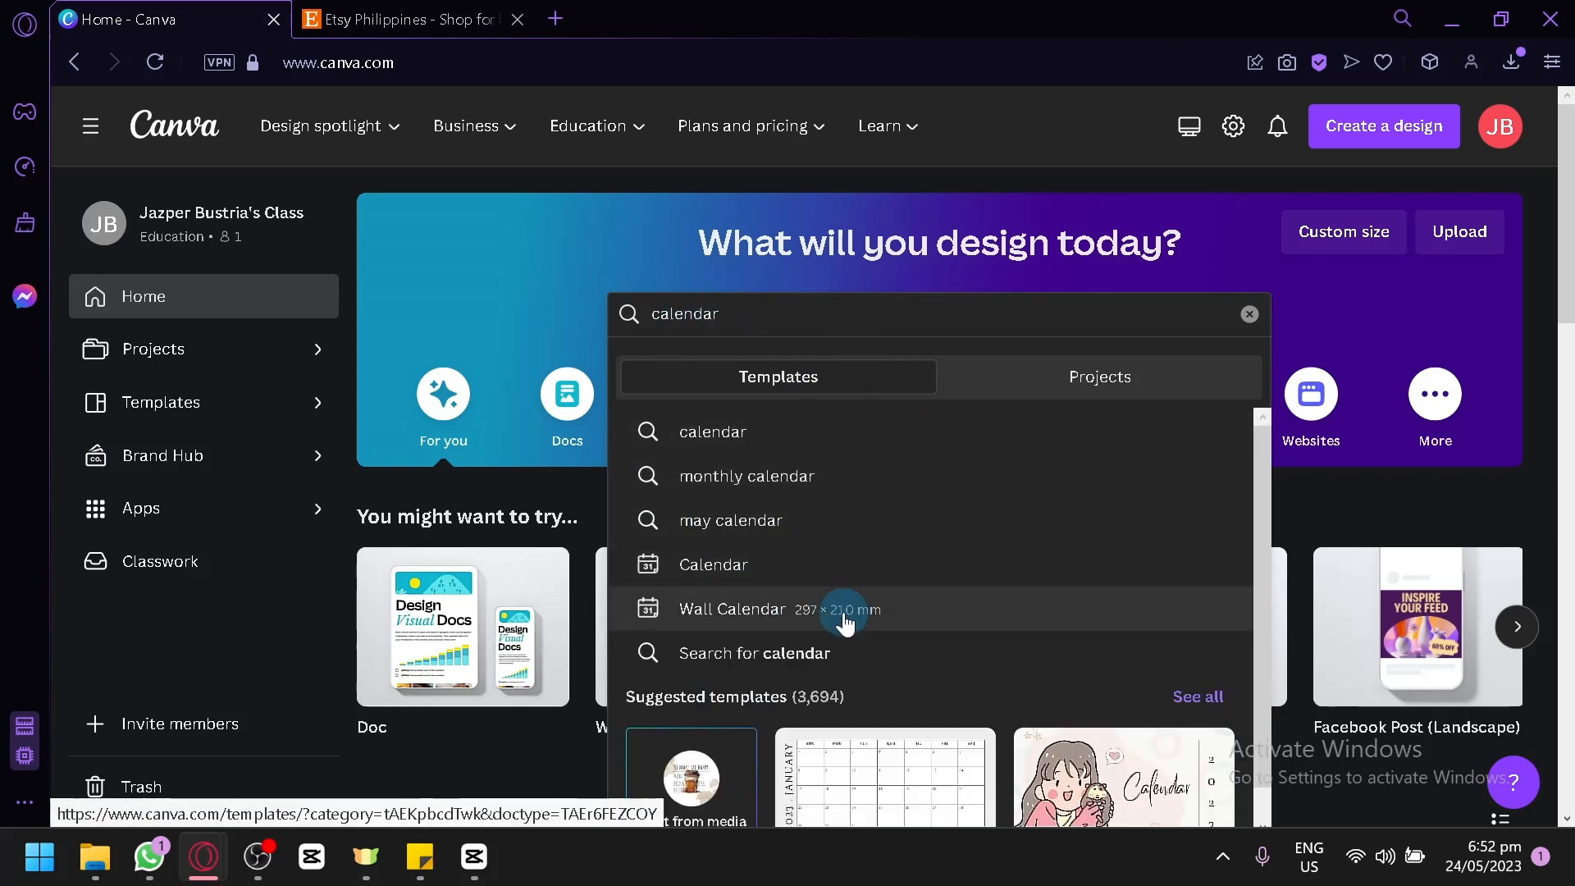
{"action": "left_click", "coordinate": [828, 564]}
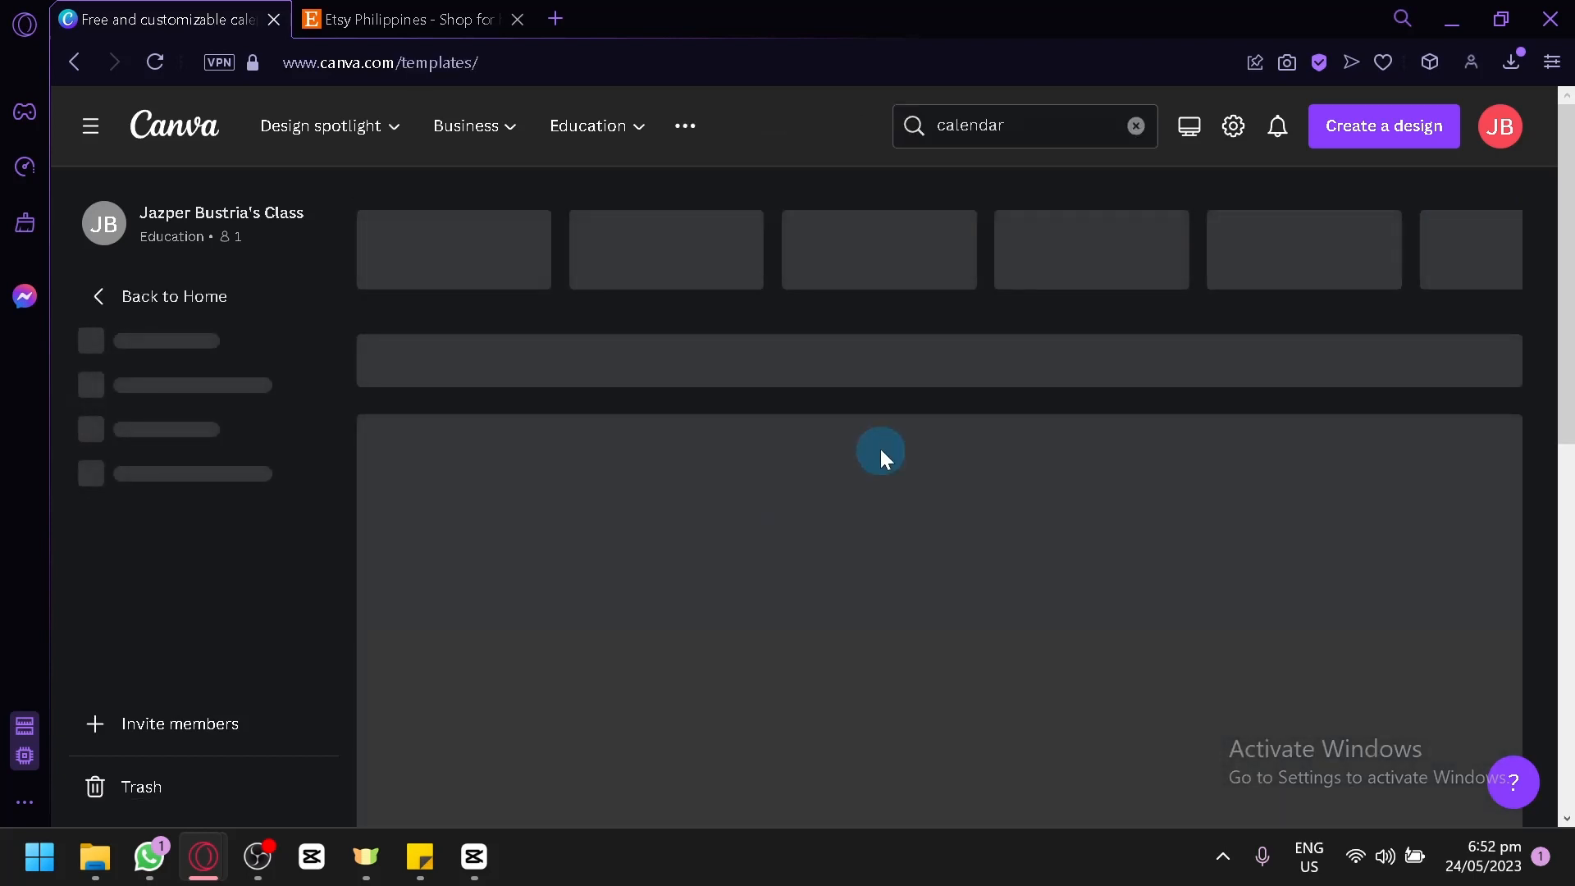
Step: Browse the calendar templates and preview the Minimal Clean 2023 calendar
{"action": "scroll", "coordinate": [820, 351], "scroll_direction": "down", "scroll_amount": 3}
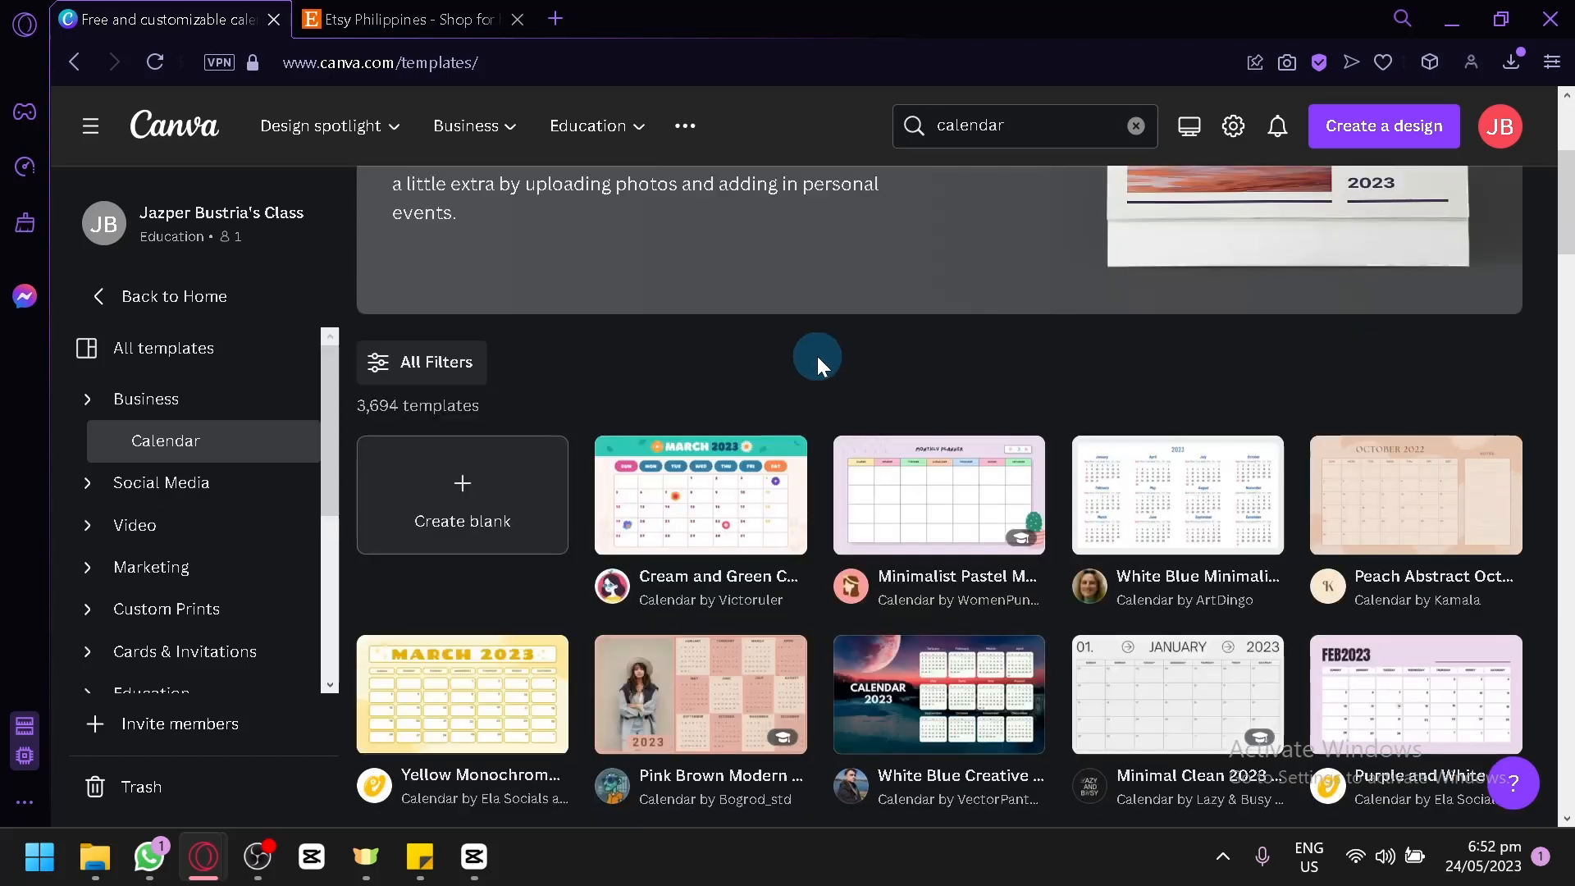
{"action": "scroll", "coordinate": [817, 356], "scroll_direction": "up", "scroll_amount": 2}
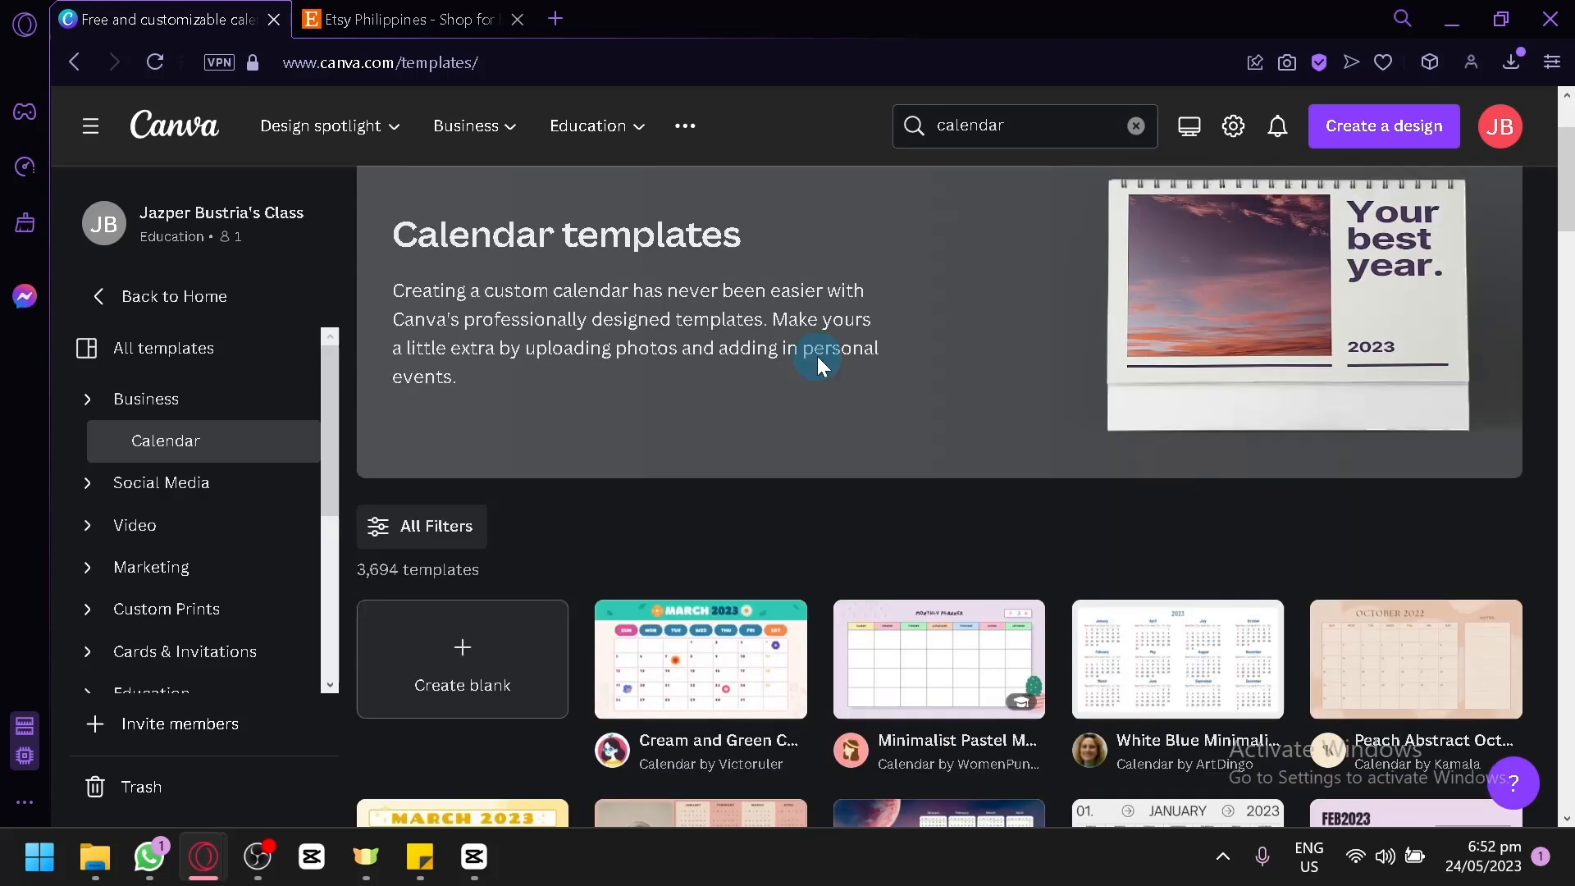
{"action": "scroll", "coordinate": [817, 356], "scroll_direction": "down", "scroll_amount": 6}
{"action": "scroll", "coordinate": [817, 356], "scroll_direction": "up", "scroll_amount": 5}
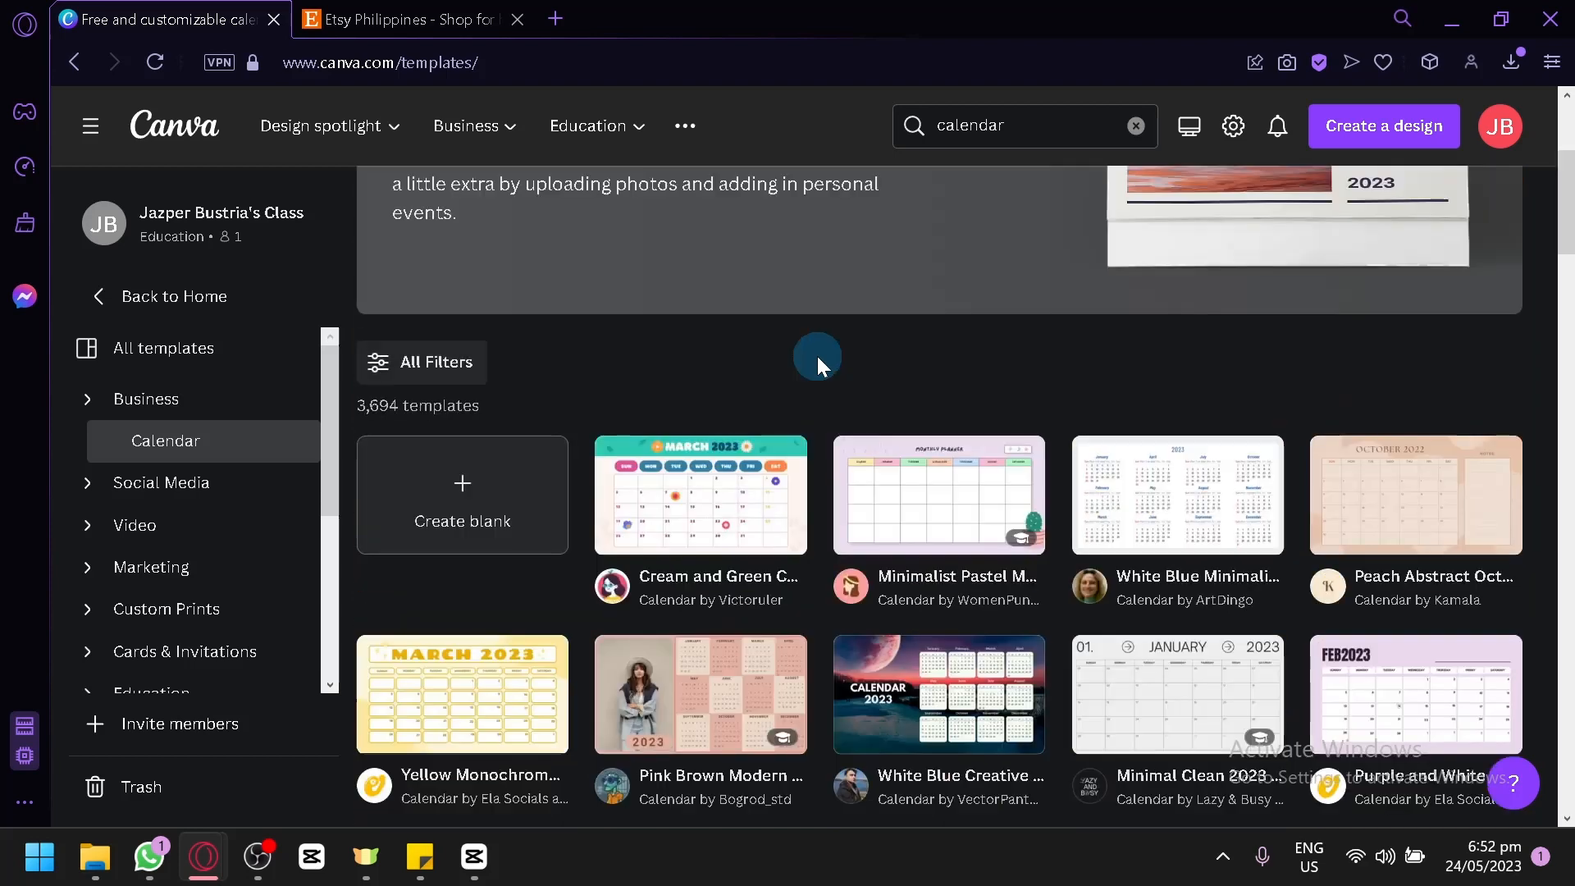
{"action": "scroll", "coordinate": [817, 356], "scroll_direction": "down", "scroll_amount": 3}
{"action": "scroll", "coordinate": [1090, 336], "scroll_direction": "down", "scroll_amount": 5}
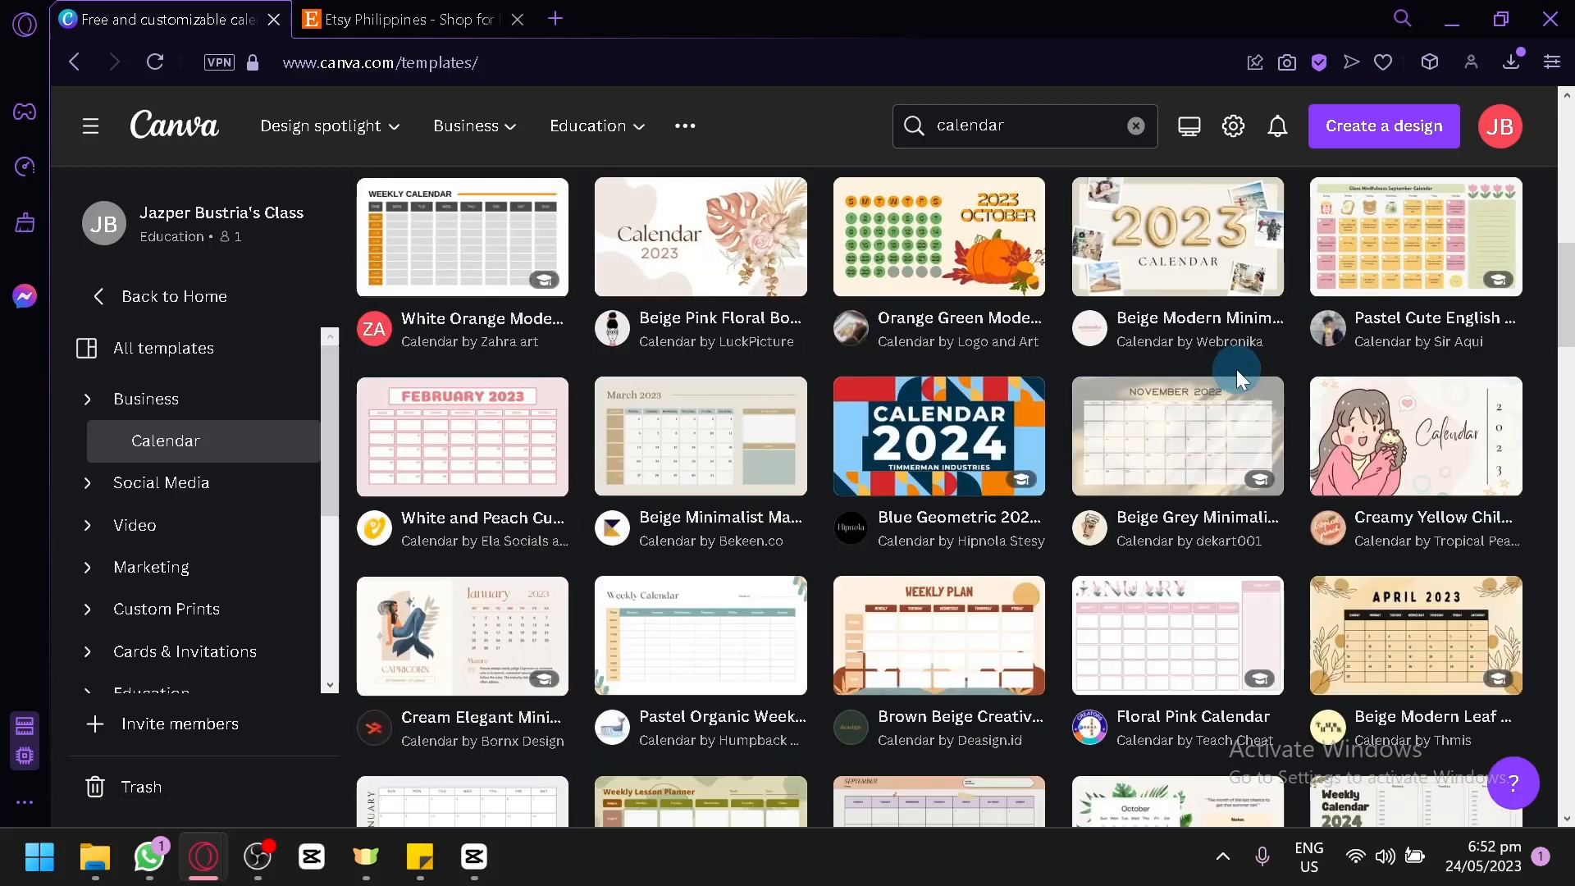
{"action": "scroll", "coordinate": [1237, 371], "scroll_direction": "down", "scroll_amount": 2}
{"action": "scroll", "coordinate": [1239, 379], "scroll_direction": "down", "scroll_amount": 4}
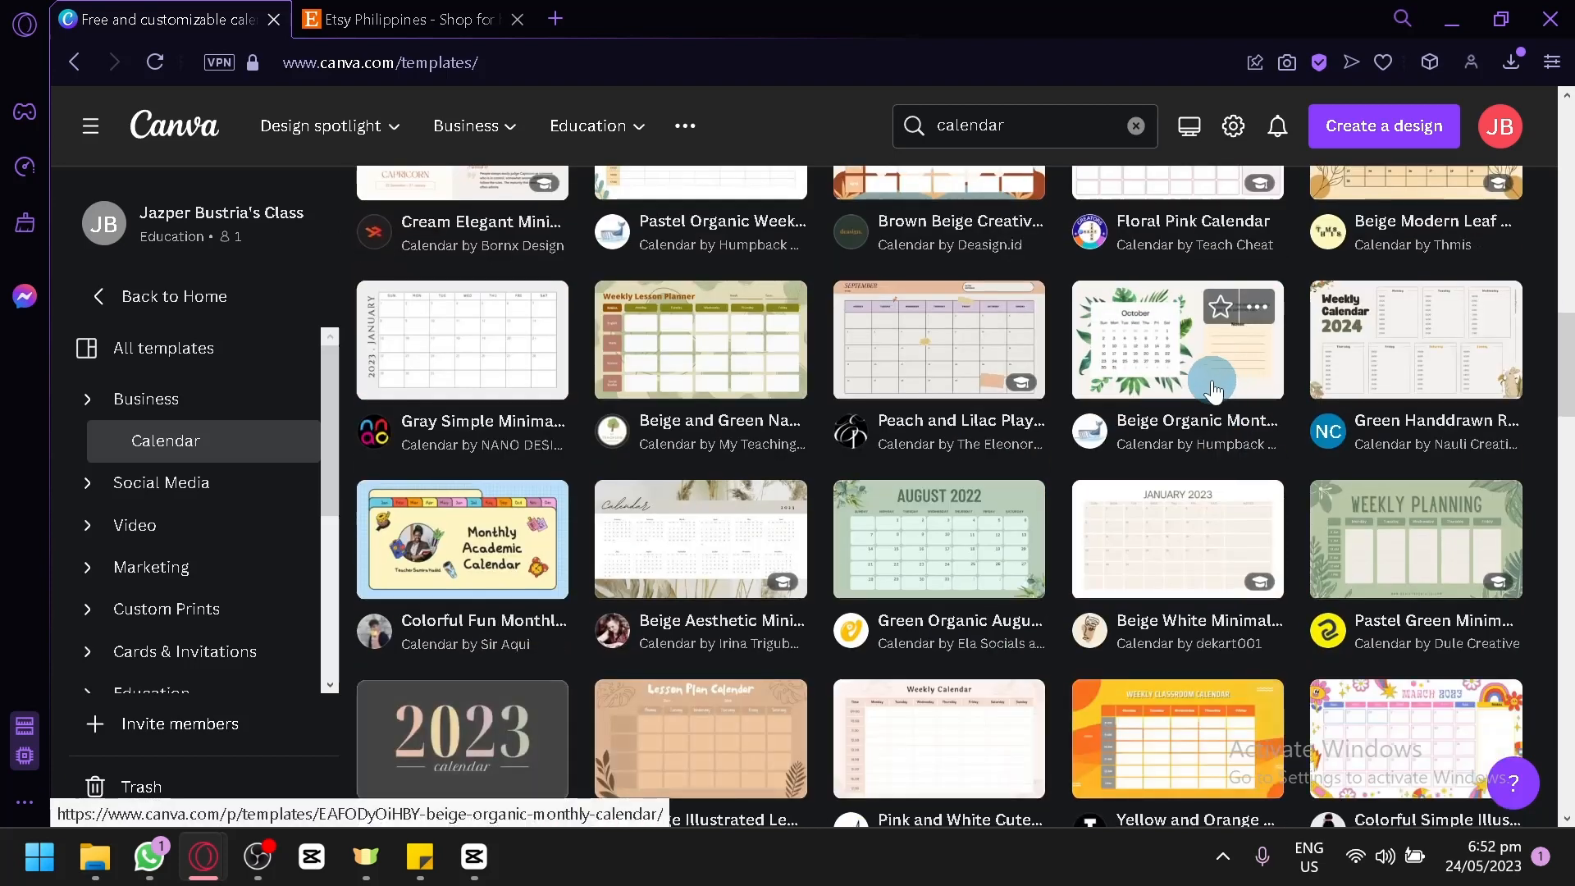
{"action": "scroll", "coordinate": [1221, 385], "scroll_direction": "down", "scroll_amount": 4}
{"action": "scroll", "coordinate": [1004, 315], "scroll_direction": "down", "scroll_amount": 4}
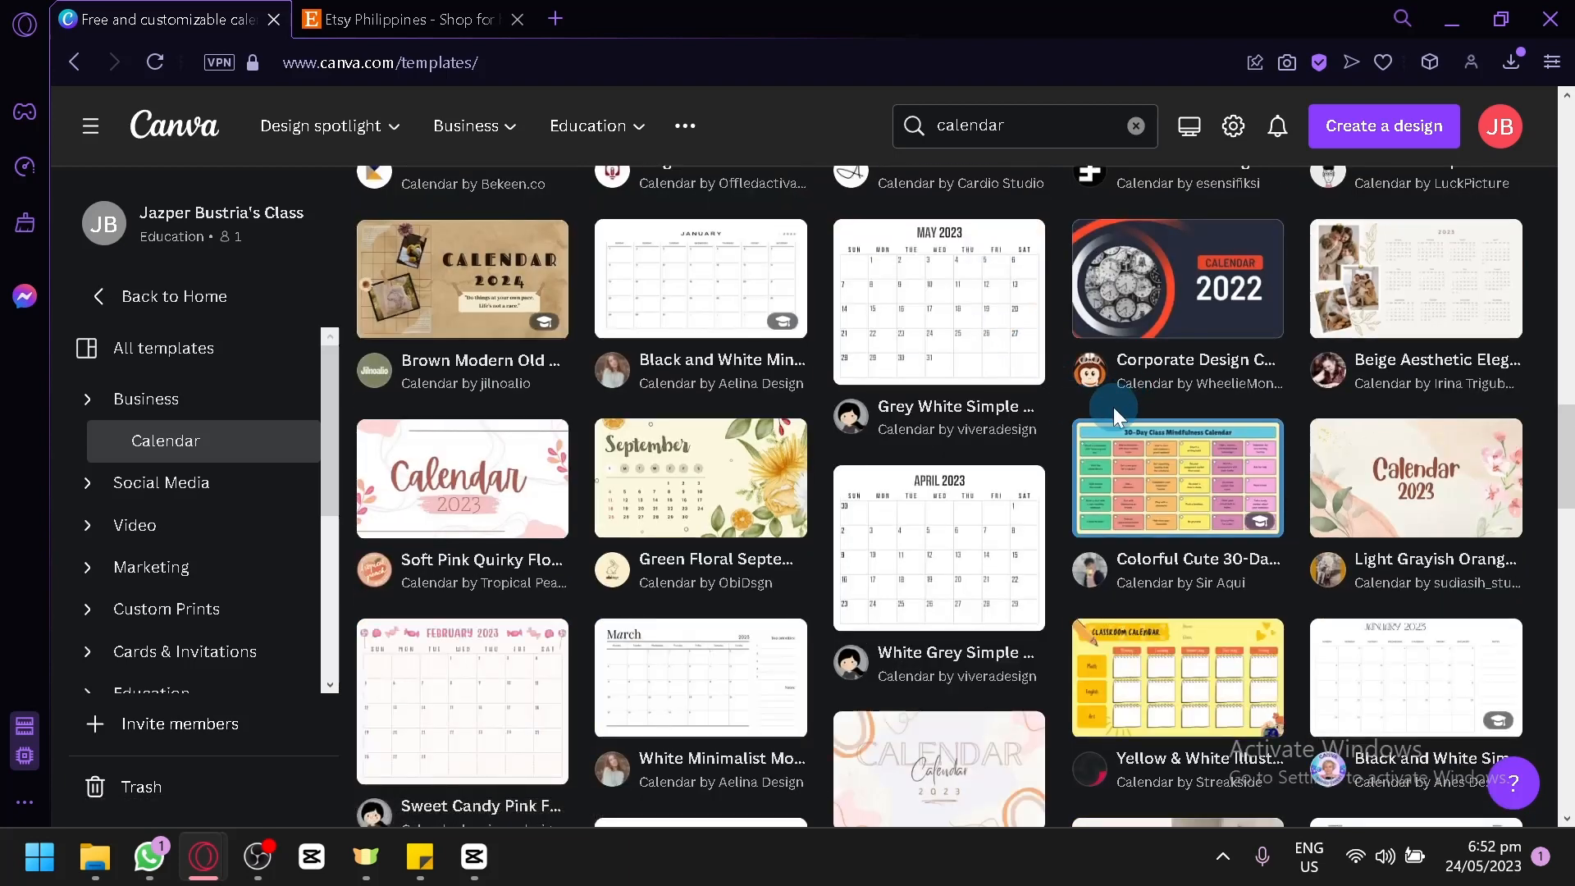
{"action": "scroll", "coordinate": [1113, 407], "scroll_direction": "up", "scroll_amount": 8}
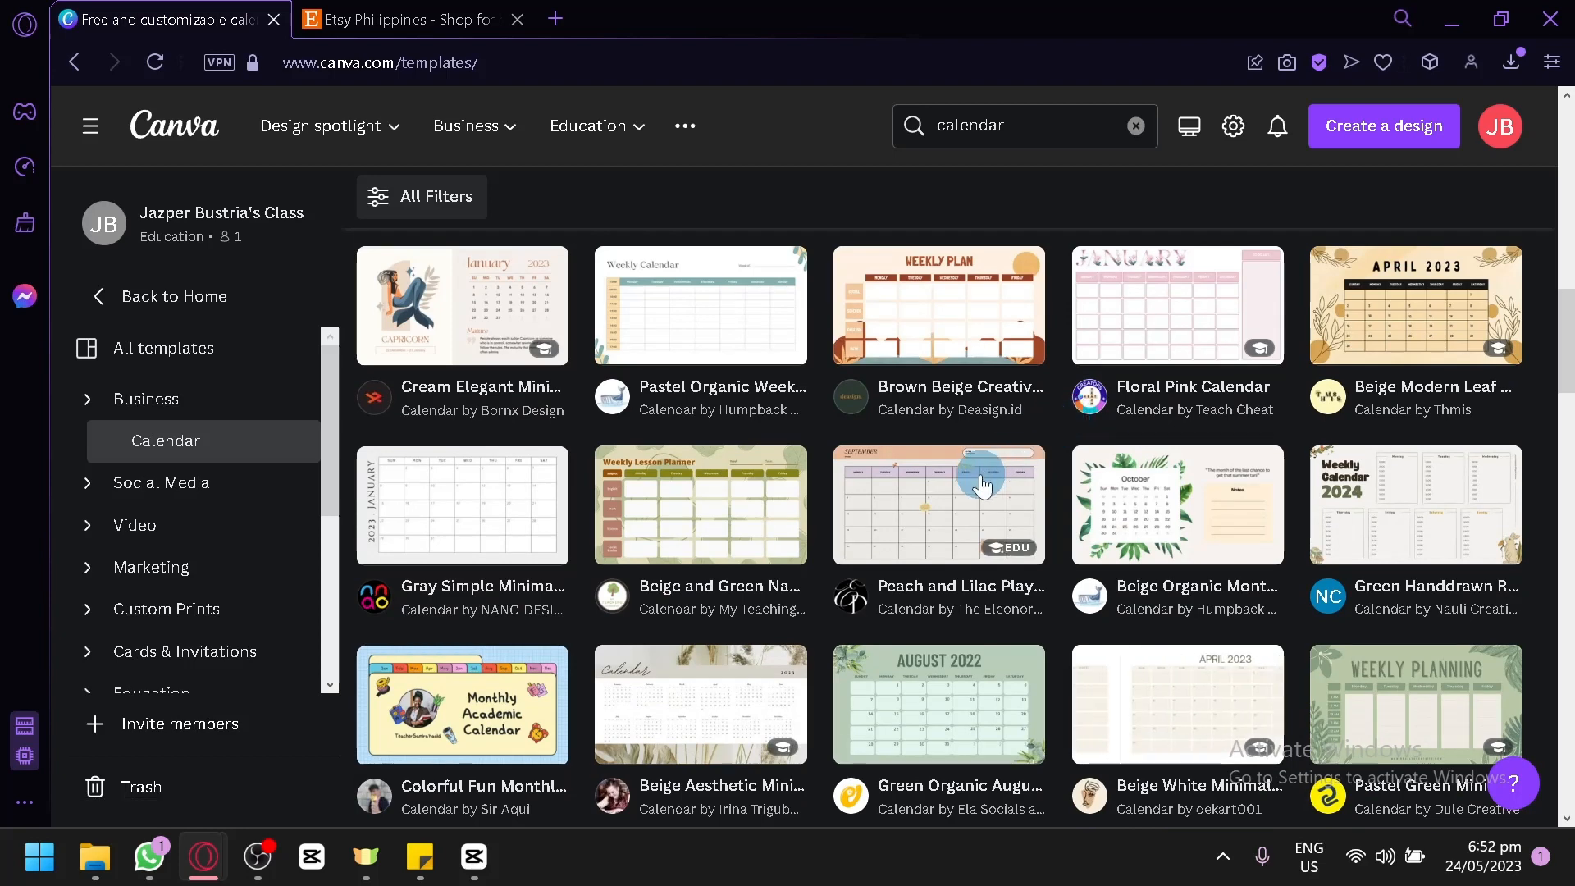
{"action": "scroll", "coordinate": [982, 485], "scroll_direction": "up", "scroll_amount": 2}
{"action": "scroll", "coordinate": [981, 486], "scroll_direction": "up", "scroll_amount": 10}
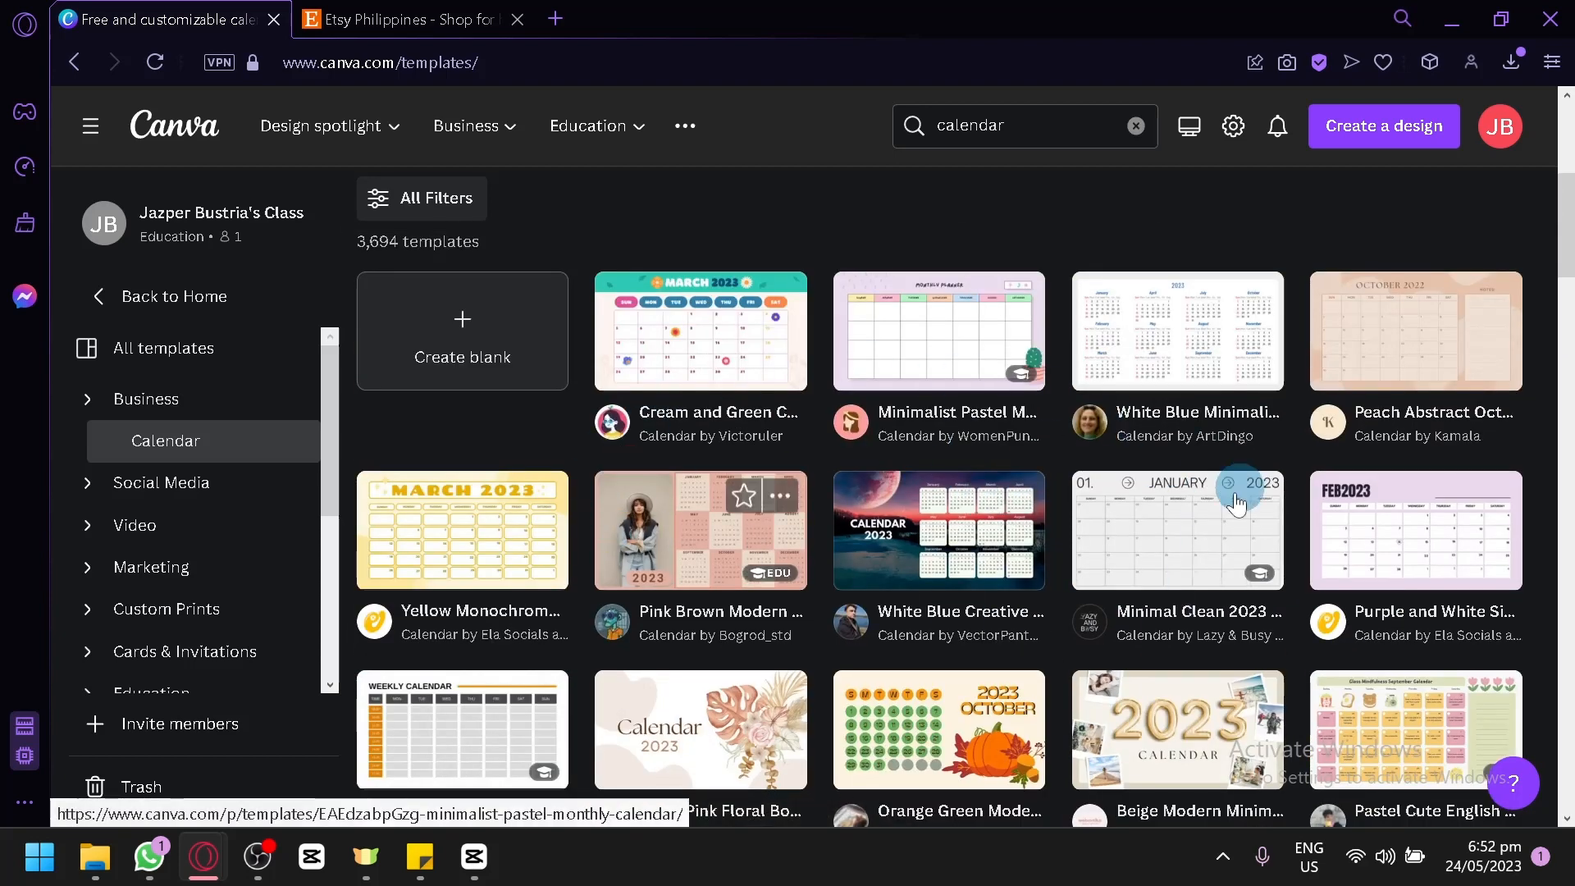
{"action": "mouse_move", "coordinate": [1233, 509]}
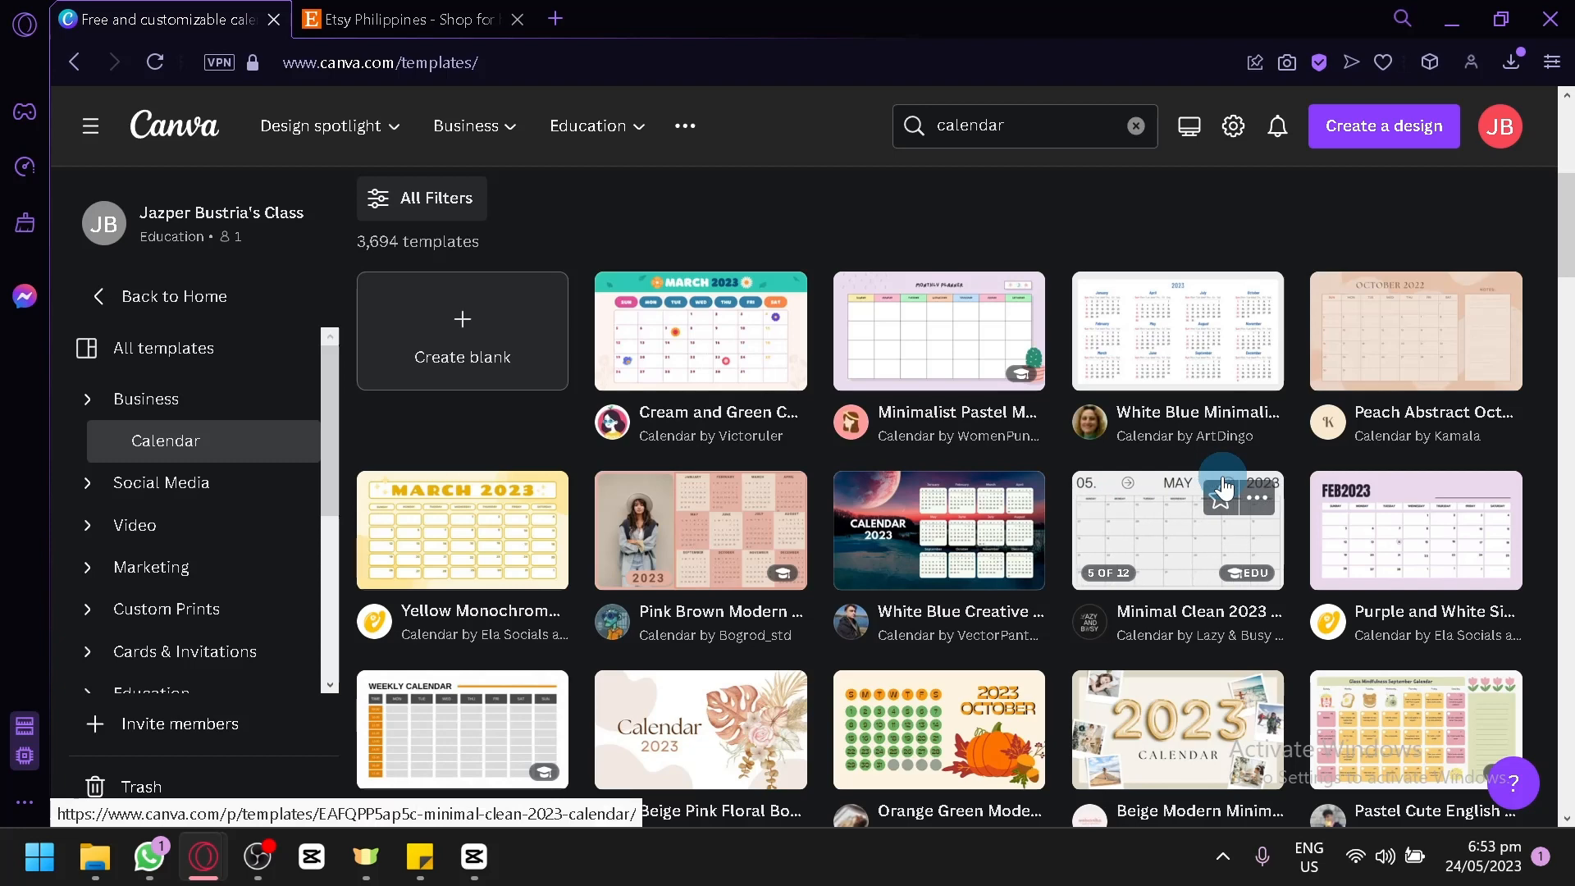
{"action": "left_click", "coordinate": [470, 374]}
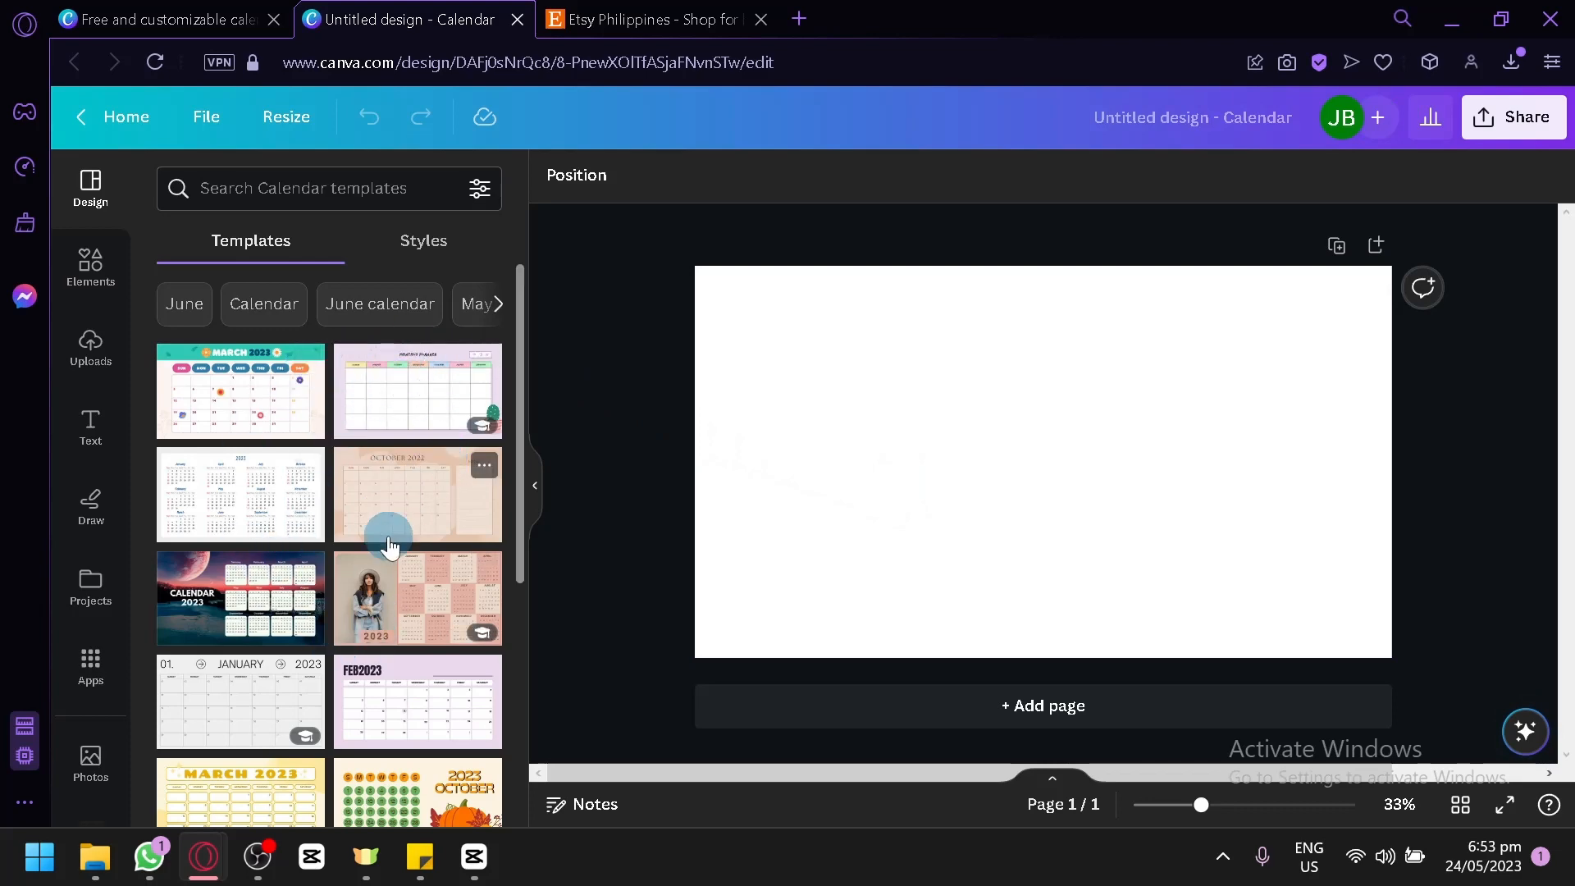
{"action": "left_click", "coordinate": [282, 18]}
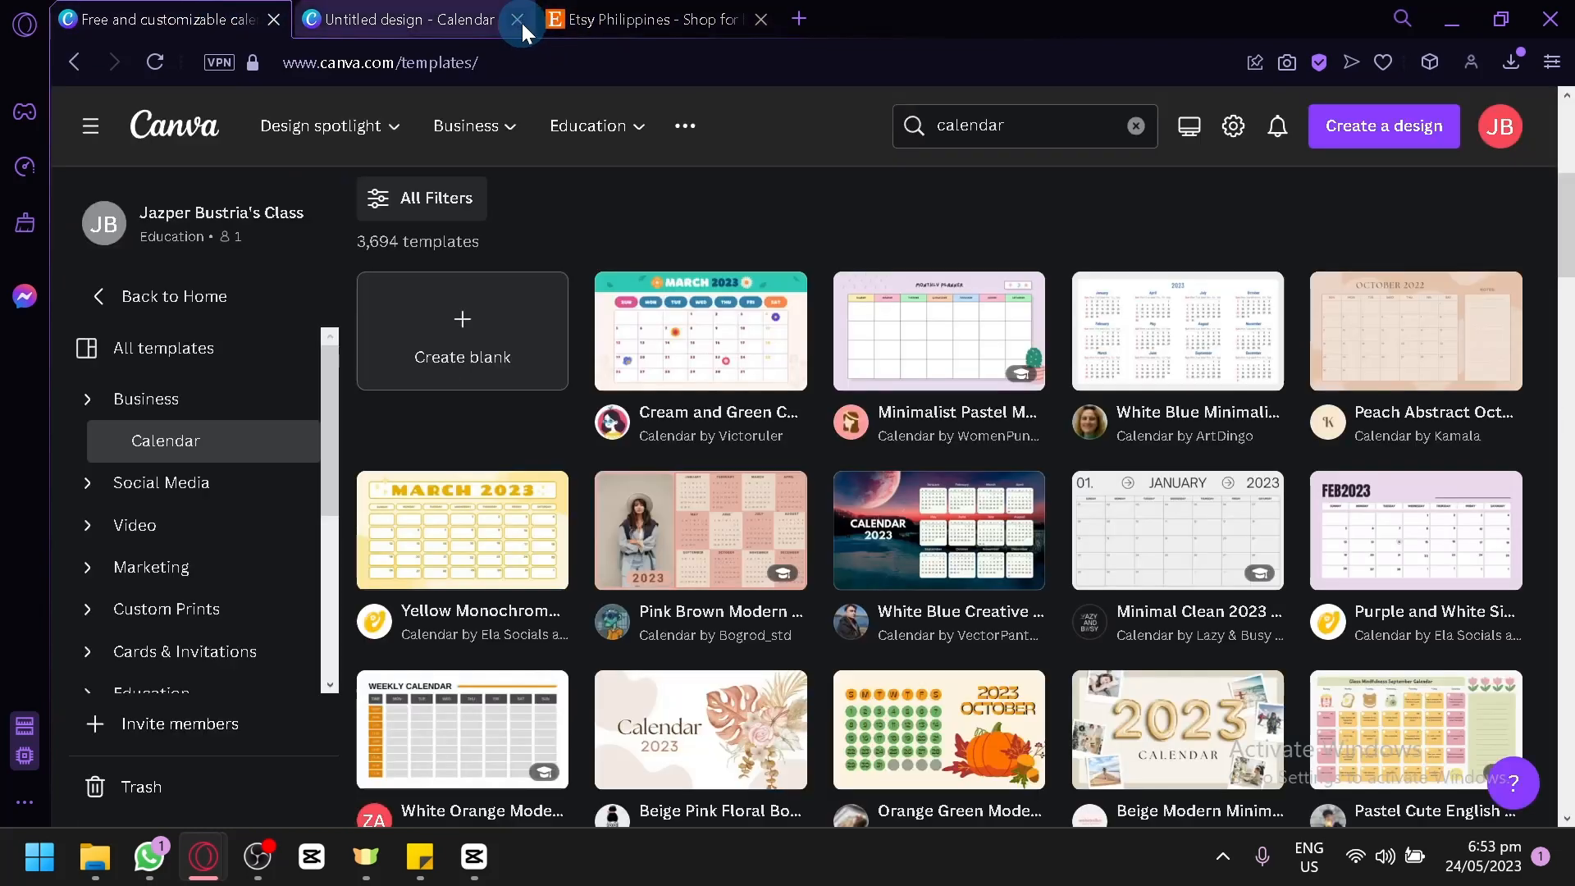
{"action": "left_click", "coordinate": [520, 21]}
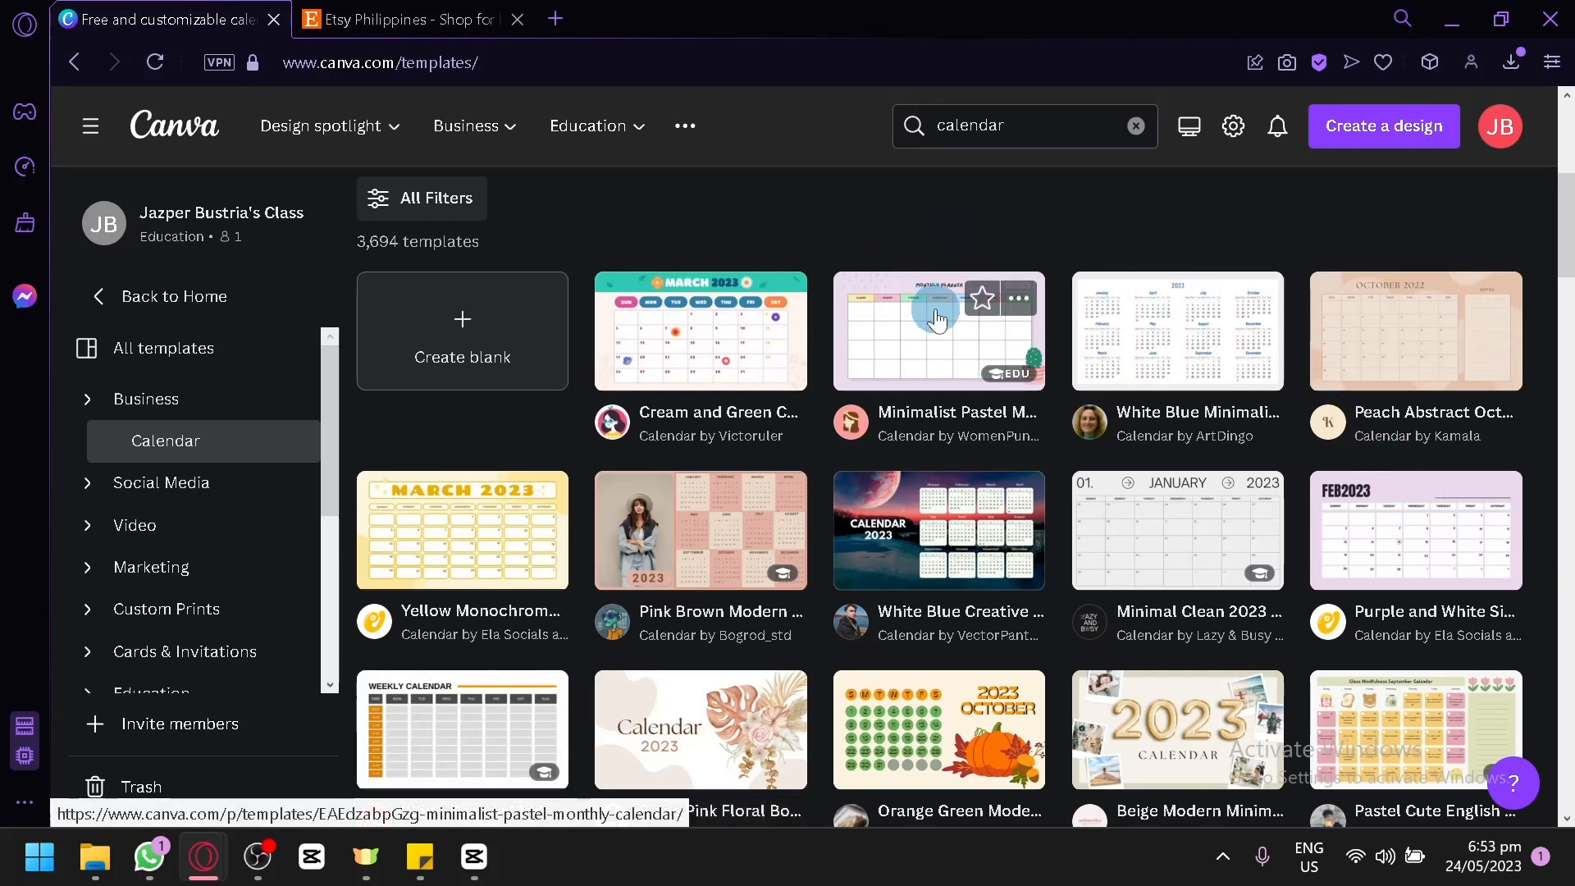
Step: Open the Minimalist Pastel Monthly Calendar template for customizing and close the leftover templates page
{"action": "left_click", "coordinate": [908, 353]}
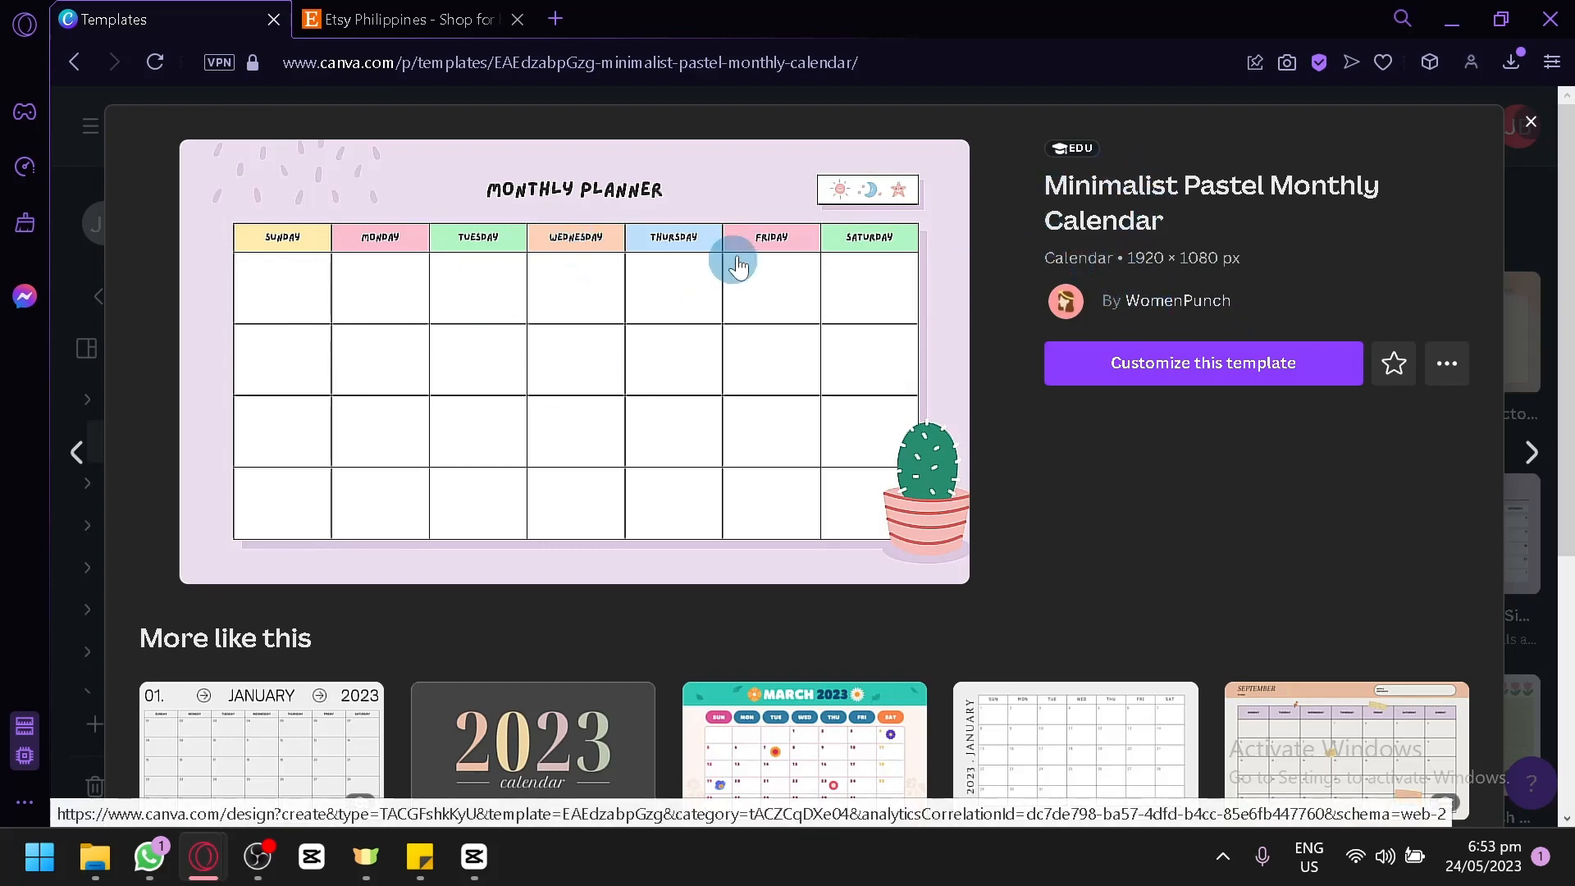
{"action": "scroll", "coordinate": [1033, 384], "scroll_direction": "down", "scroll_amount": 2}
{"action": "scroll", "coordinate": [1033, 384], "scroll_direction": "down", "scroll_amount": 2}
{"action": "scroll", "coordinate": [1085, 493], "scroll_direction": "down", "scroll_amount": 1}
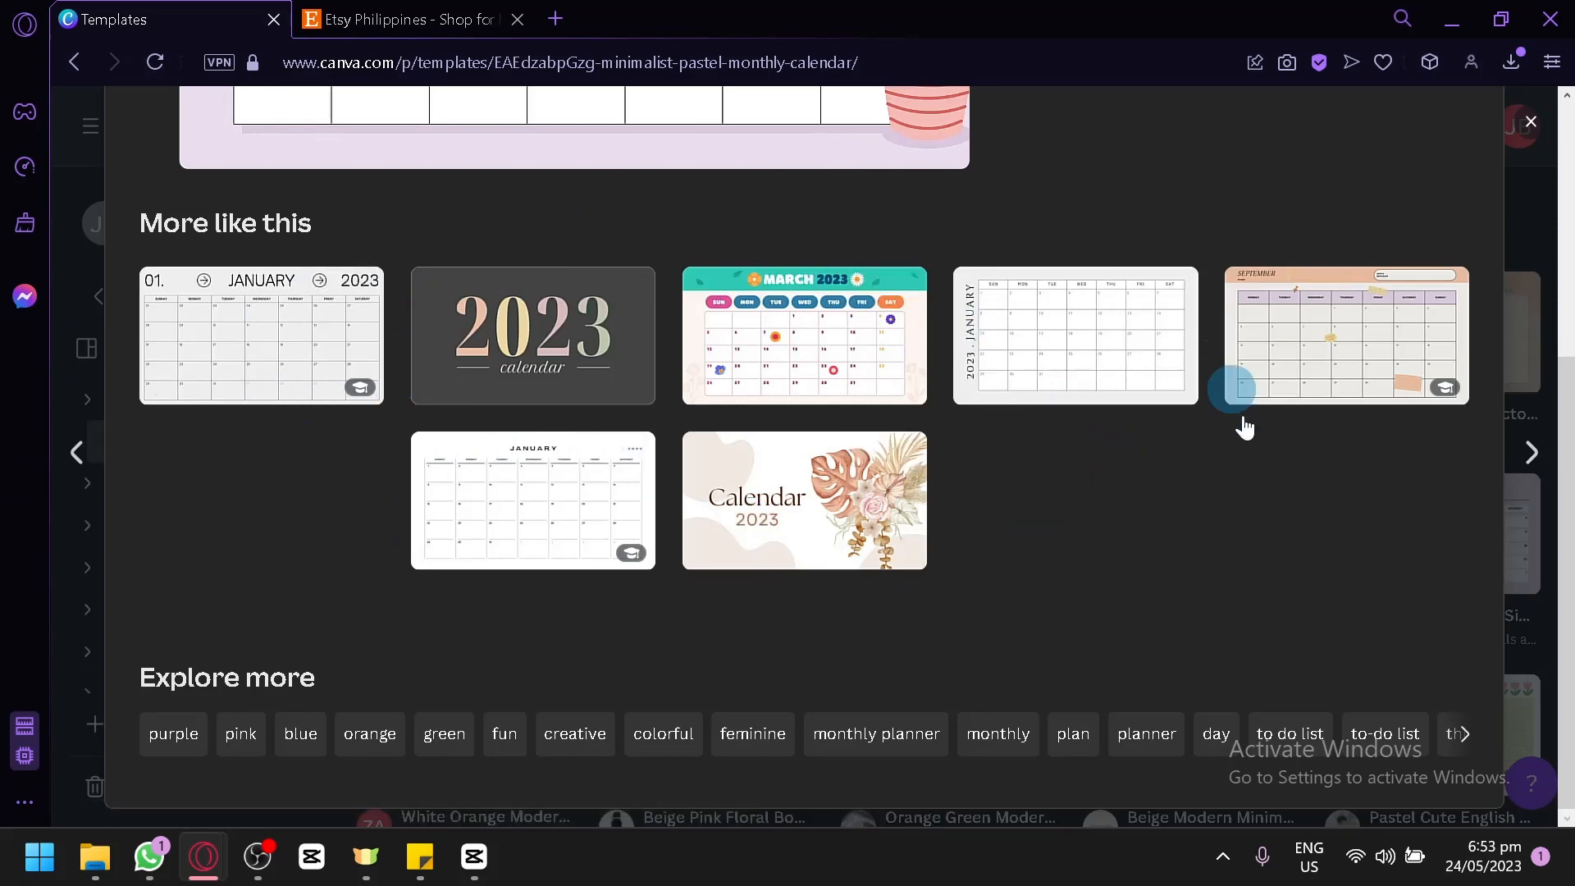
{"action": "scroll", "coordinate": [1086, 570], "scroll_direction": "up", "scroll_amount": 5}
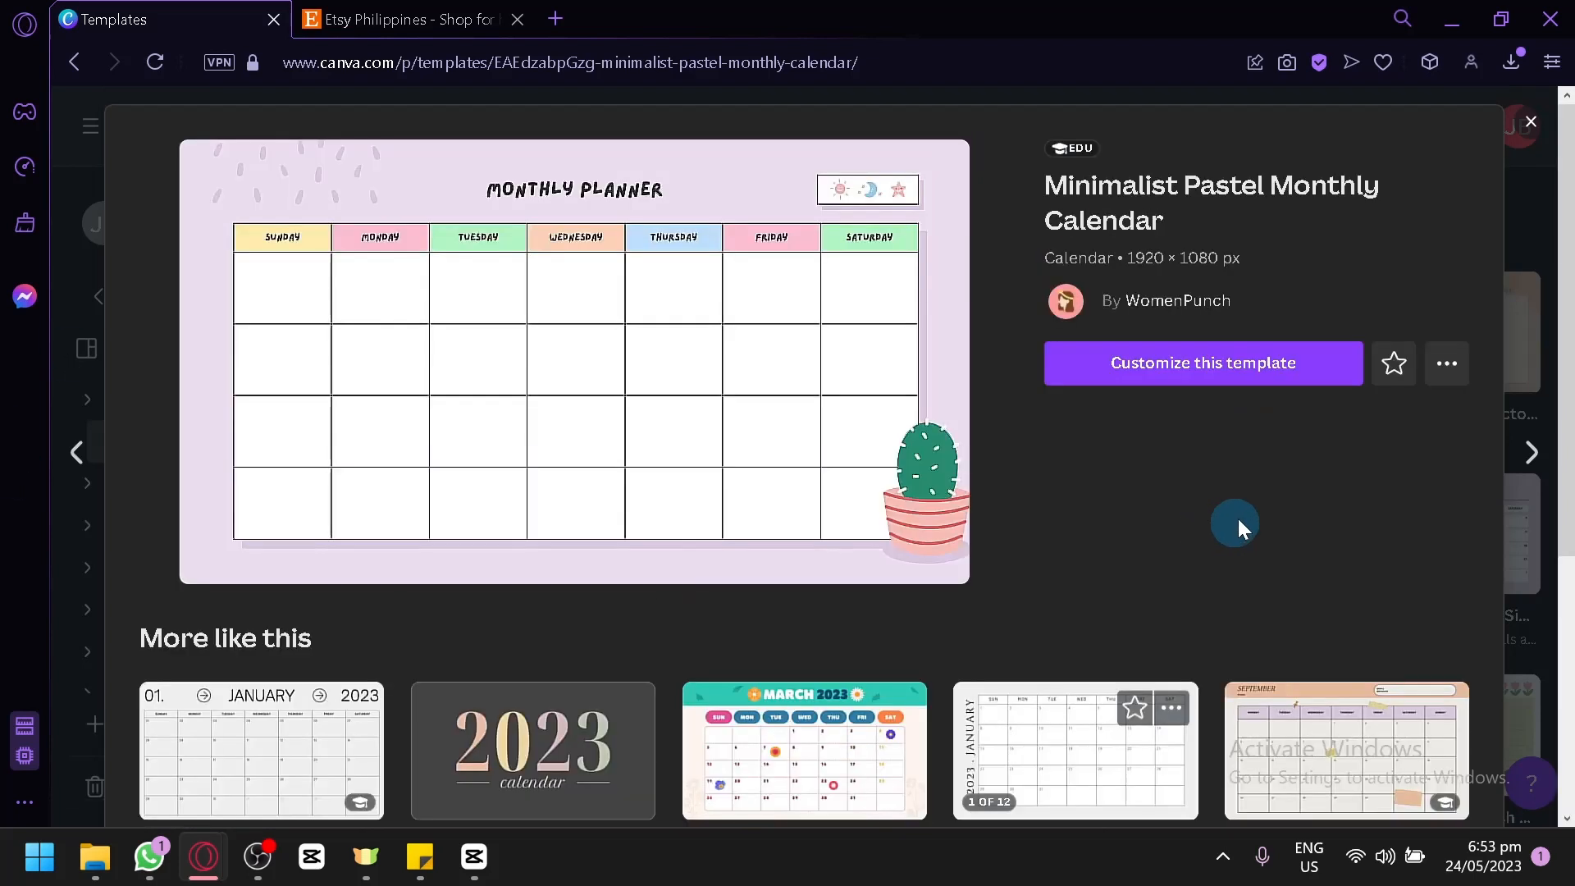
{"action": "left_click", "coordinate": [1237, 355]}
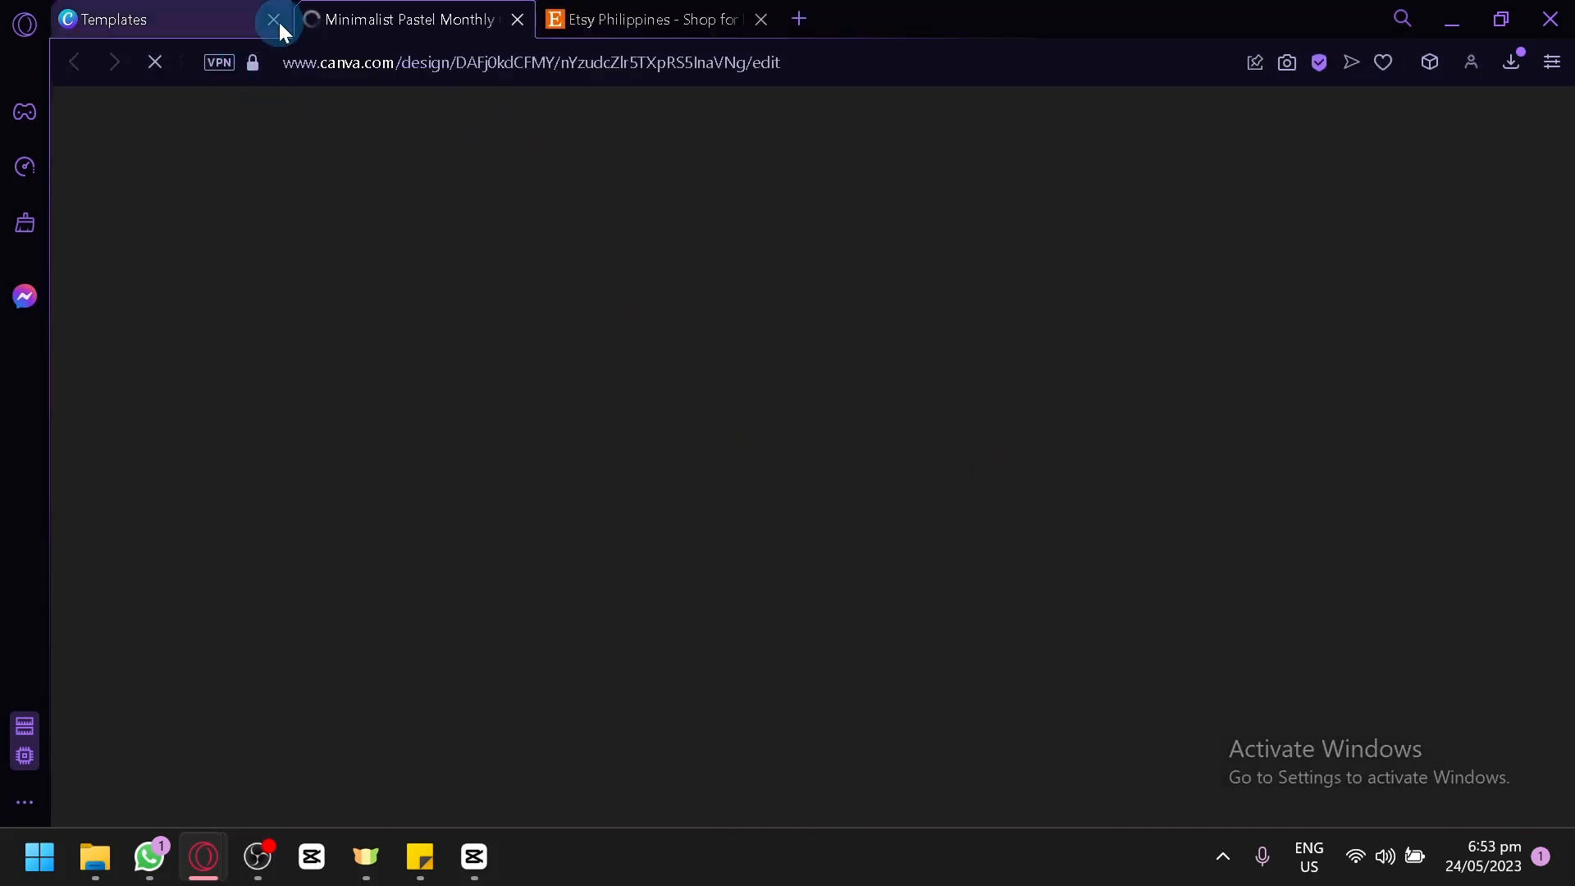
{"action": "left_click", "coordinate": [279, 23]}
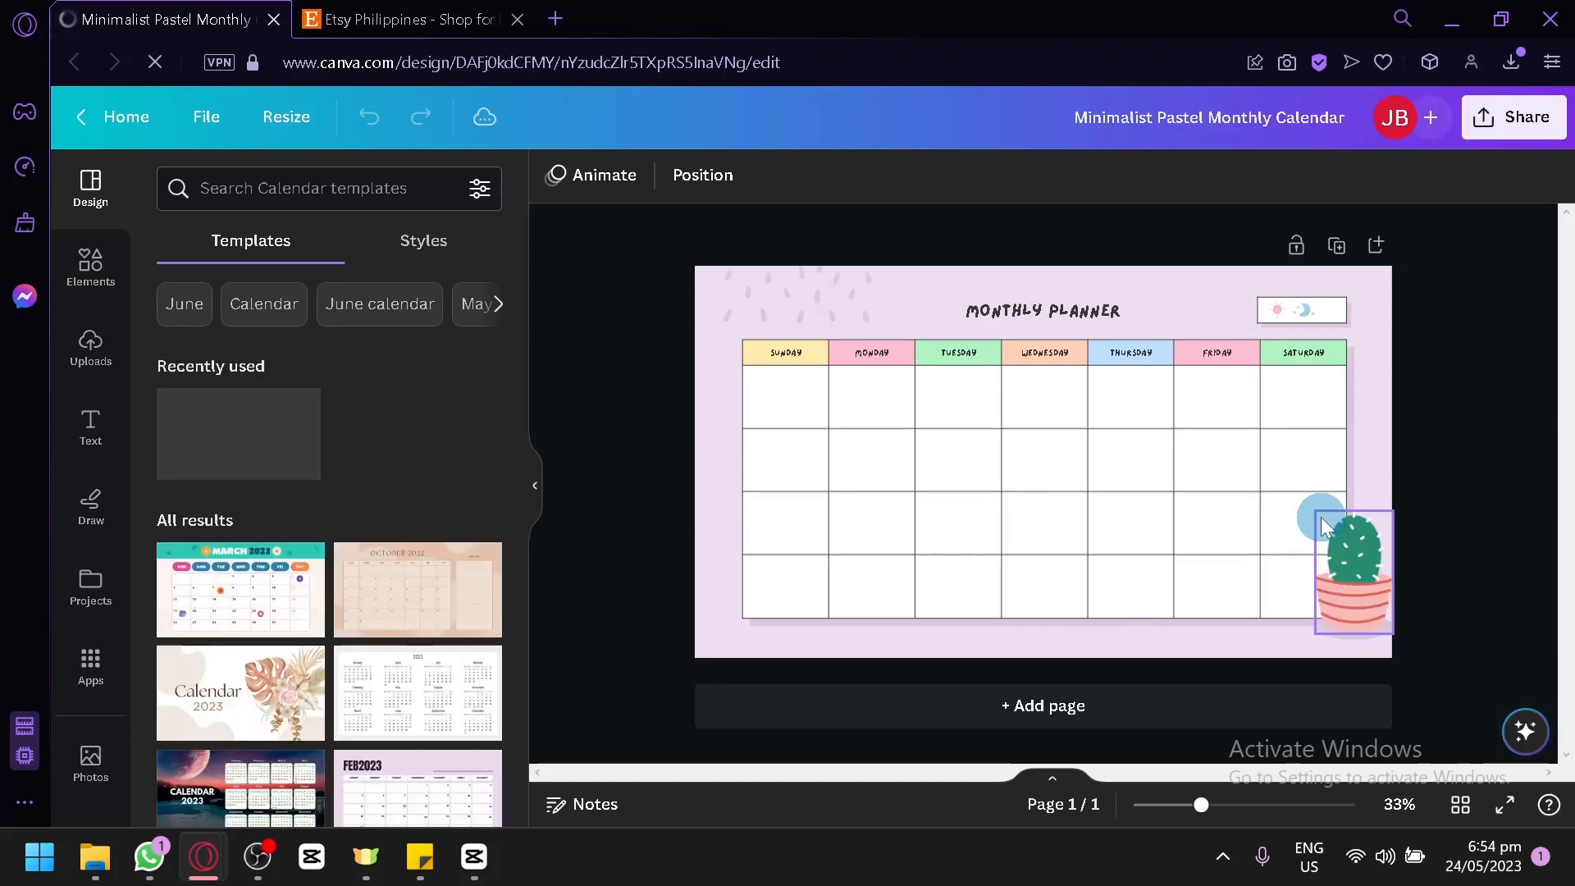
Step: Add a new page after the monthly planner page and look over both pages
{"action": "scroll", "coordinate": [1390, 578], "scroll_direction": "up", "scroll_amount": 2, "text": "ctrl"}
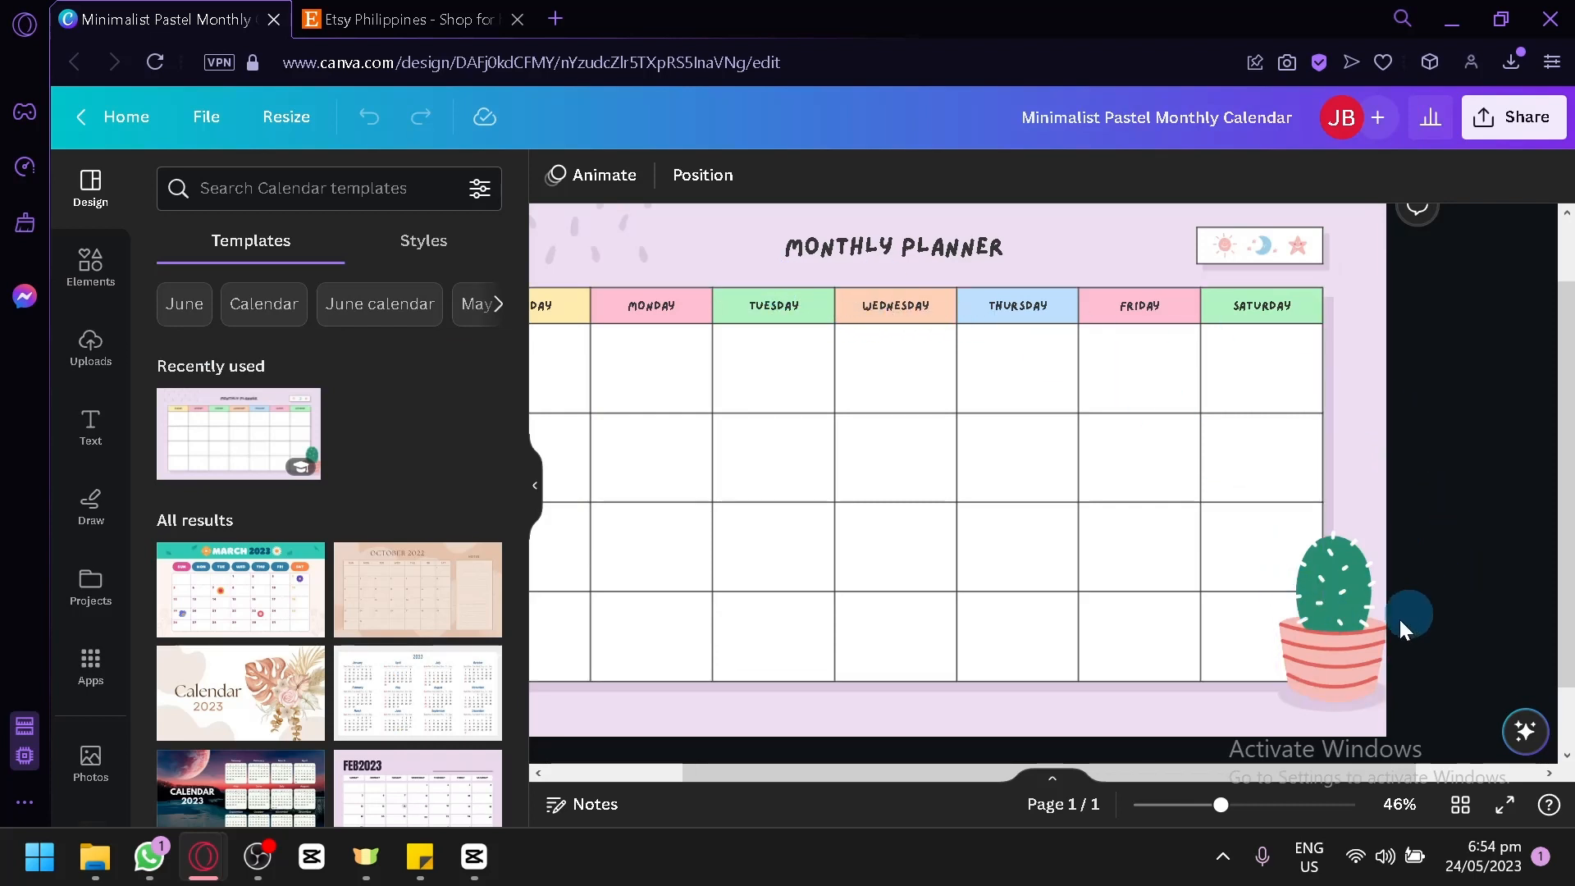
{"action": "left_click_drag", "start_coordinate": [1209, 770], "coordinate": [981, 741]}
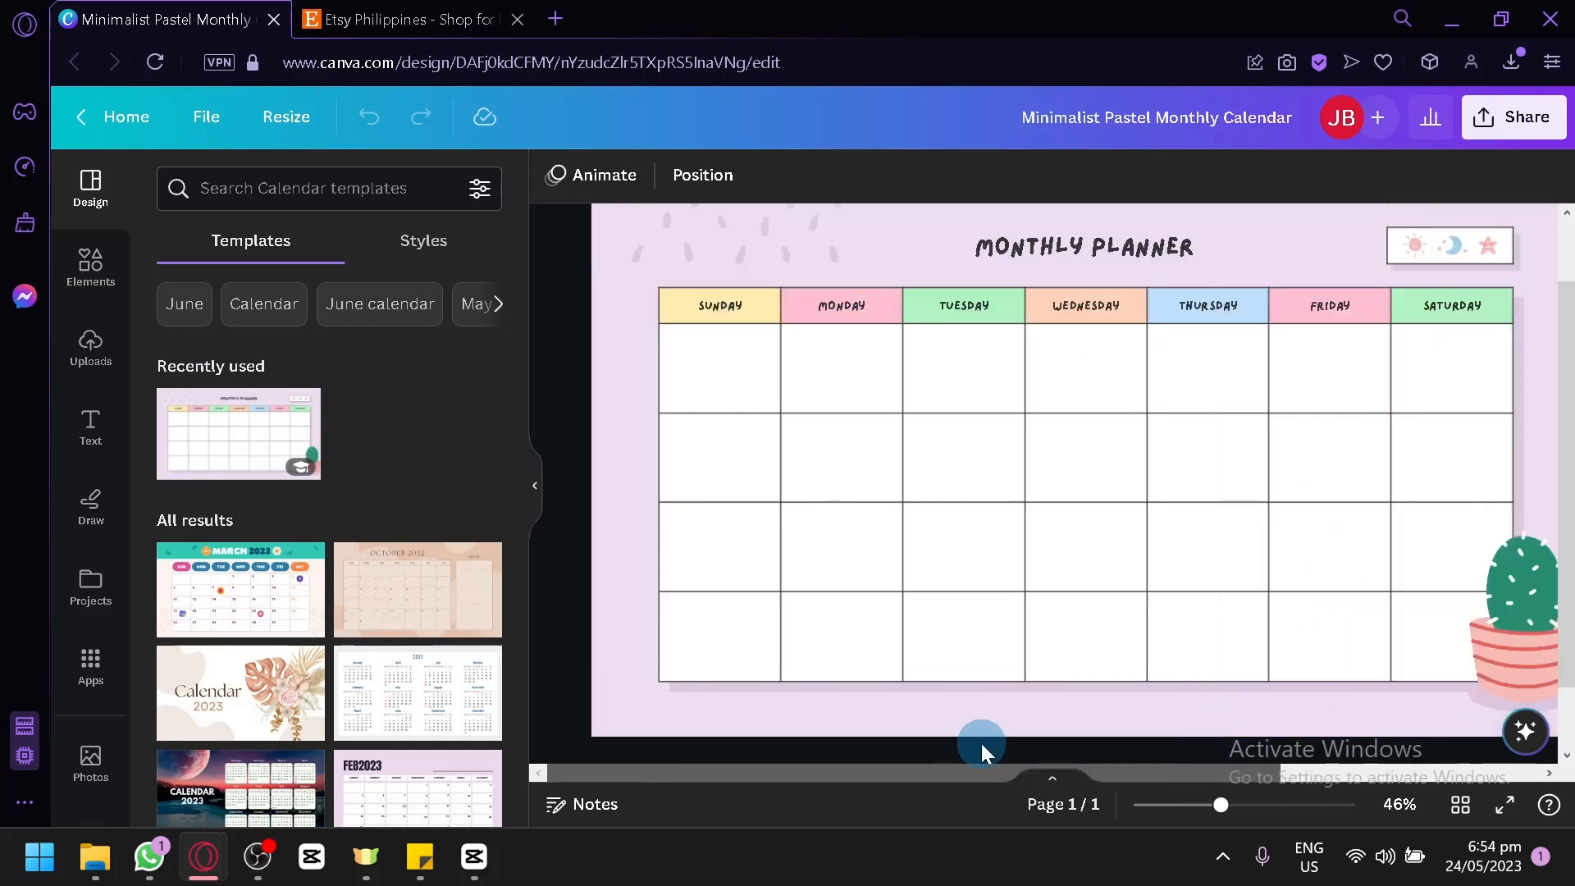
{"action": "scroll", "coordinate": [1206, 486], "scroll_direction": "down", "scroll_amount": 1, "text": "ctrl"}
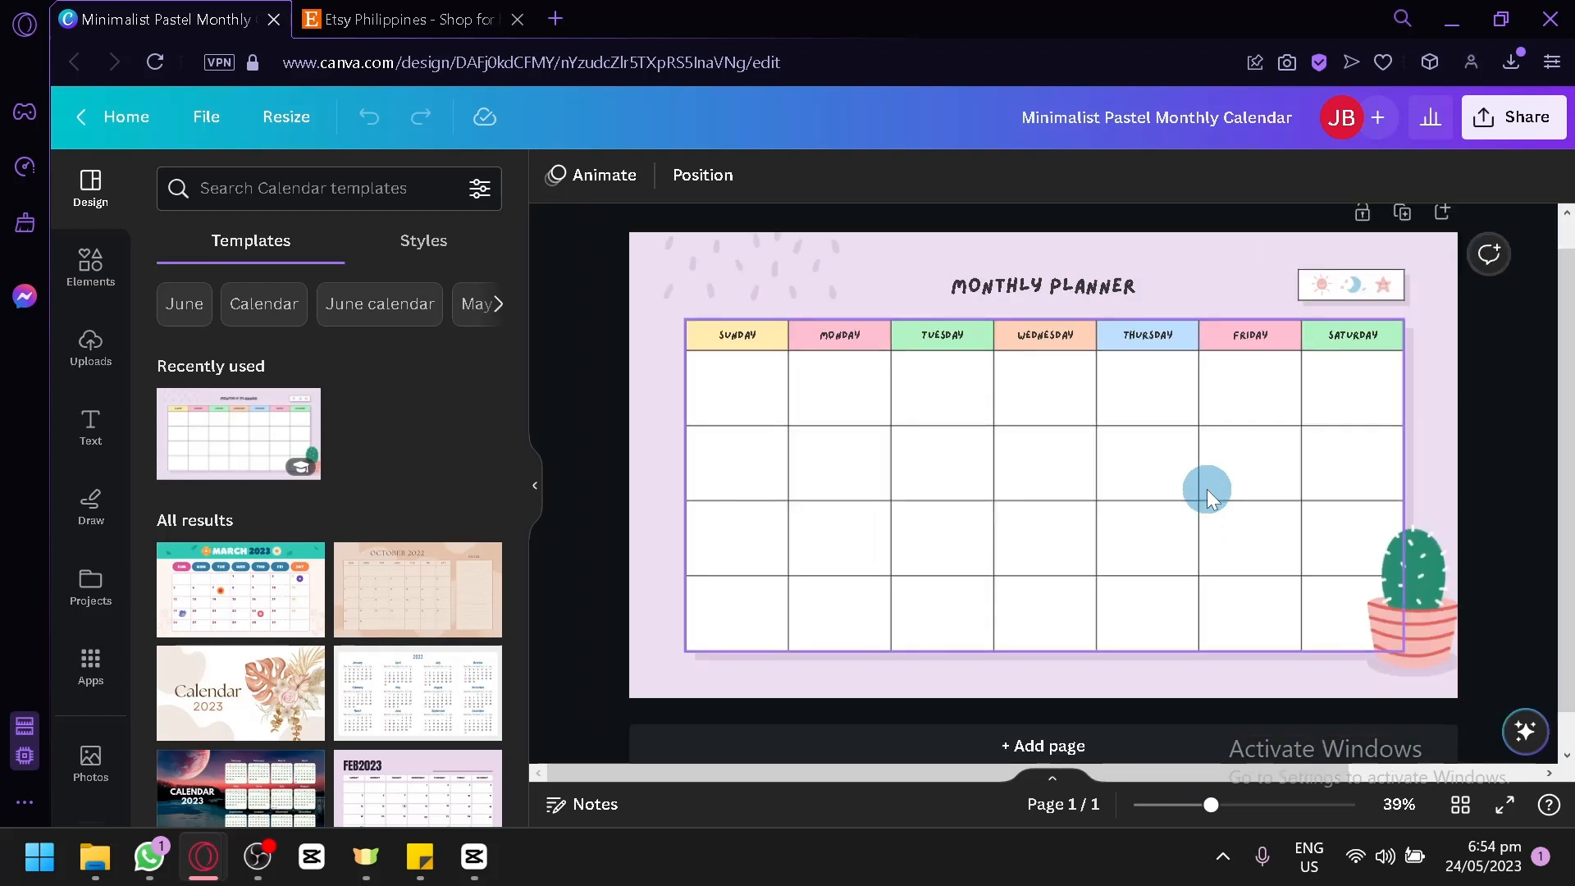
{"action": "left_click", "coordinate": [1184, 700]}
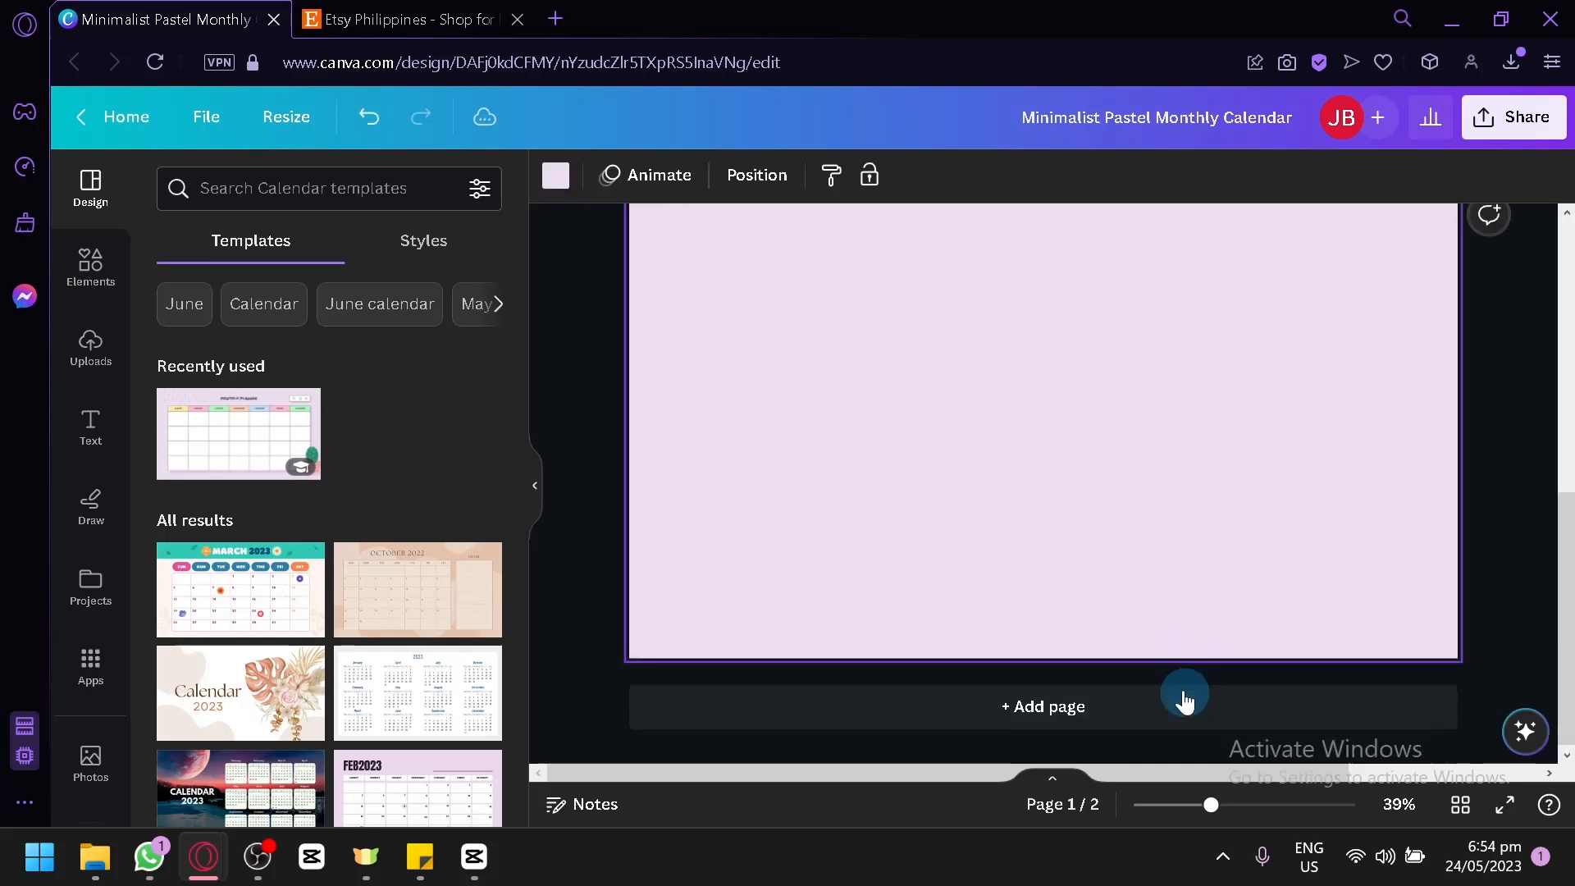
{"action": "left_click", "coordinate": [1156, 471]}
{"action": "scroll", "coordinate": [1103, 461], "scroll_direction": "up", "scroll_amount": 5}
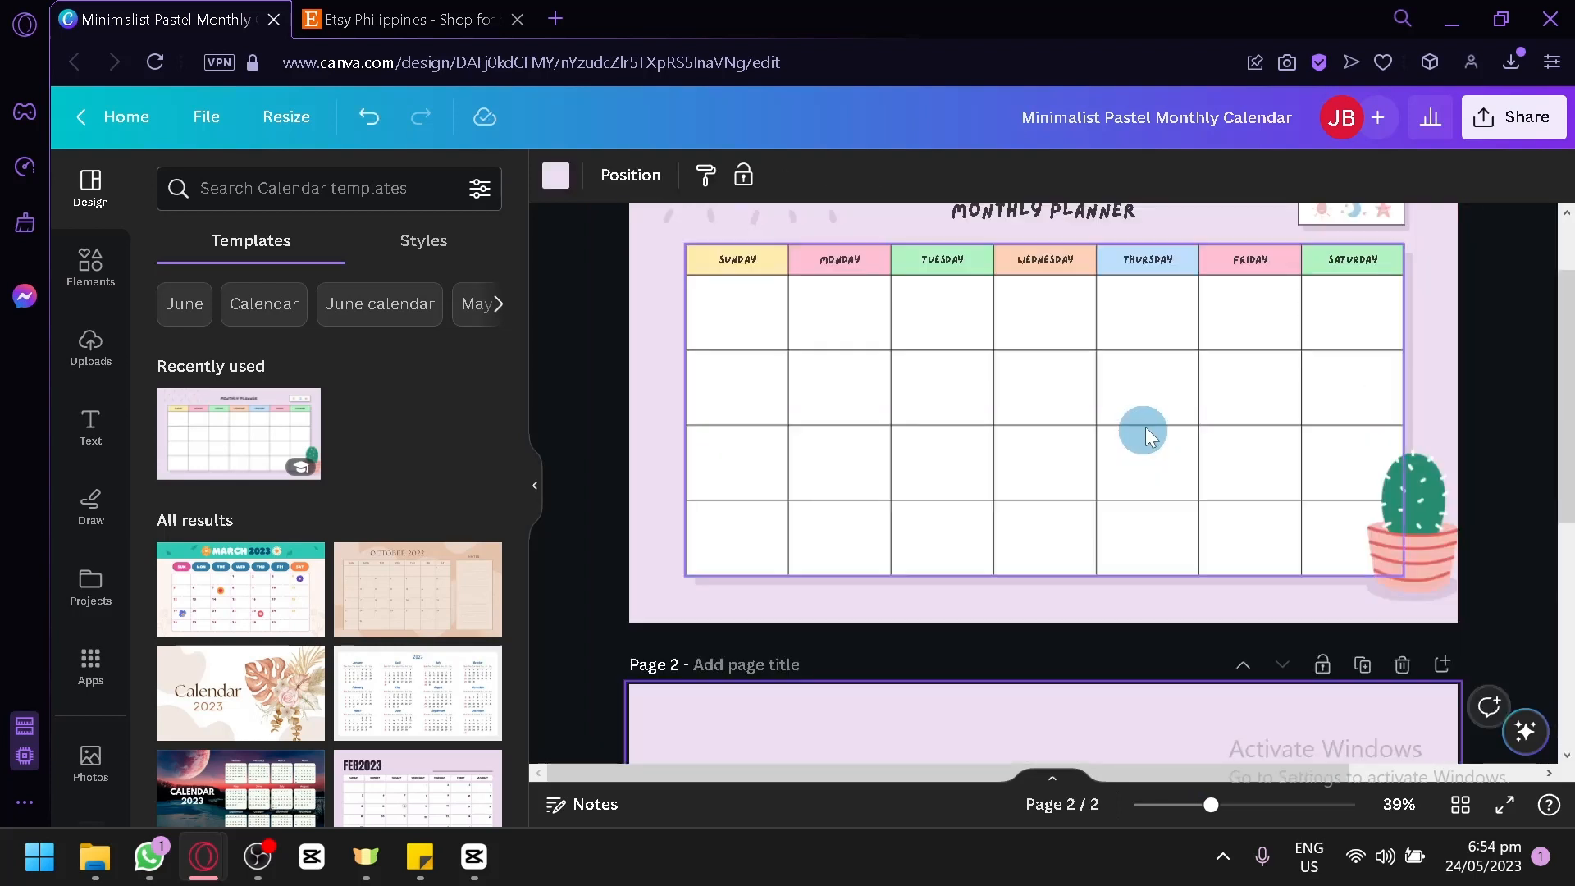
{"action": "left_click", "coordinate": [1465, 385]}
{"action": "scroll", "coordinate": [1026, 416], "scroll_direction": "down", "scroll_amount": 5}
{"action": "scroll", "coordinate": [1012, 415], "scroll_direction": "up", "scroll_amount": 5}
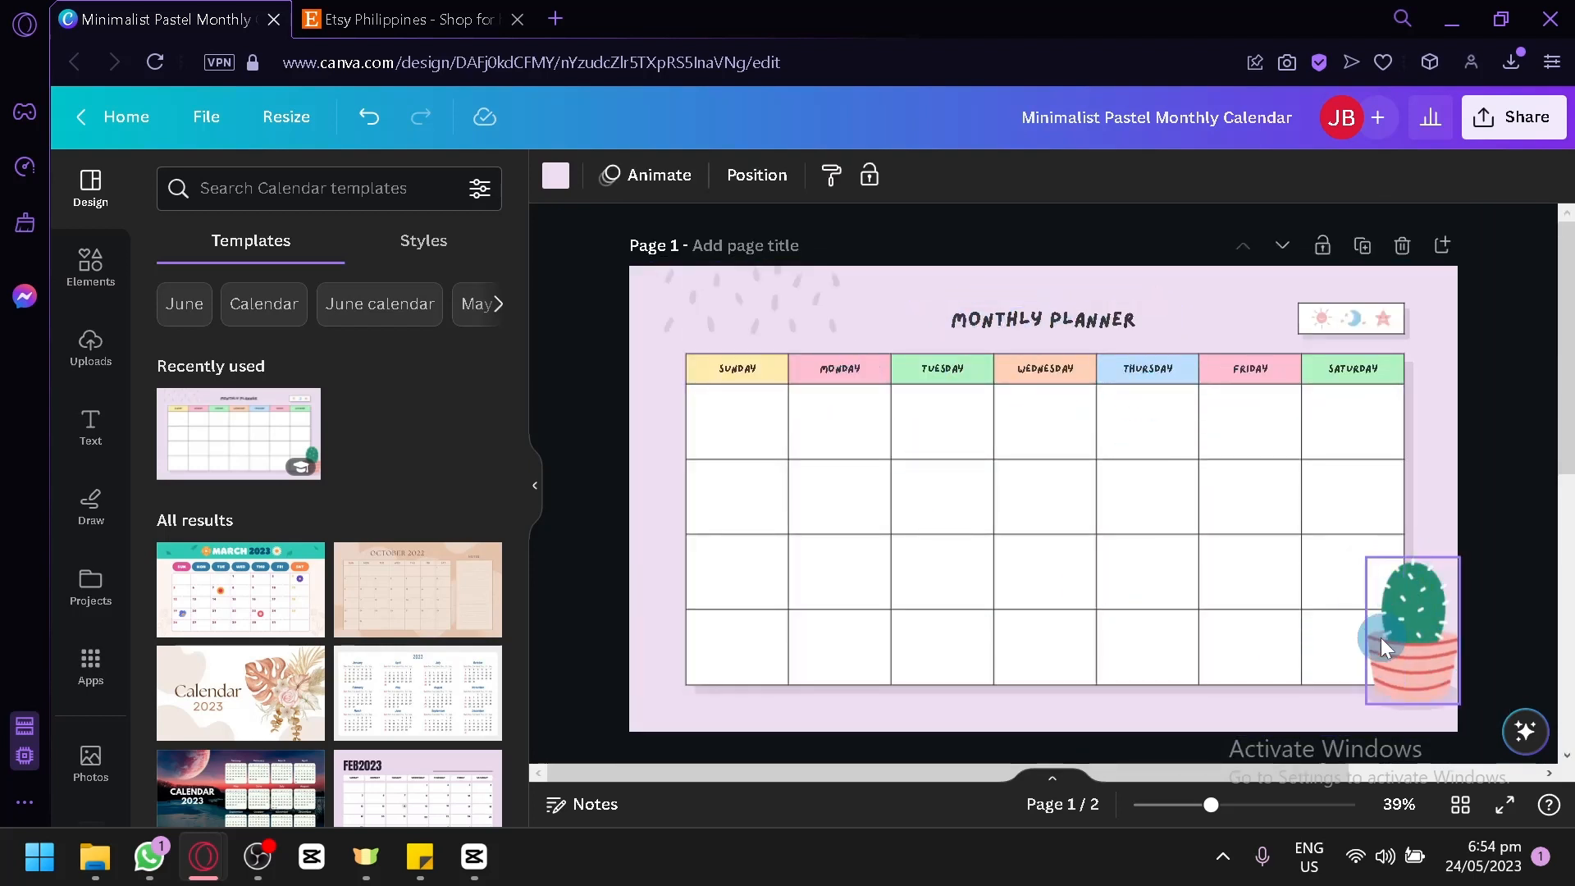
{"action": "scroll", "coordinate": [1337, 422], "scroll_direction": "down", "scroll_amount": 5}
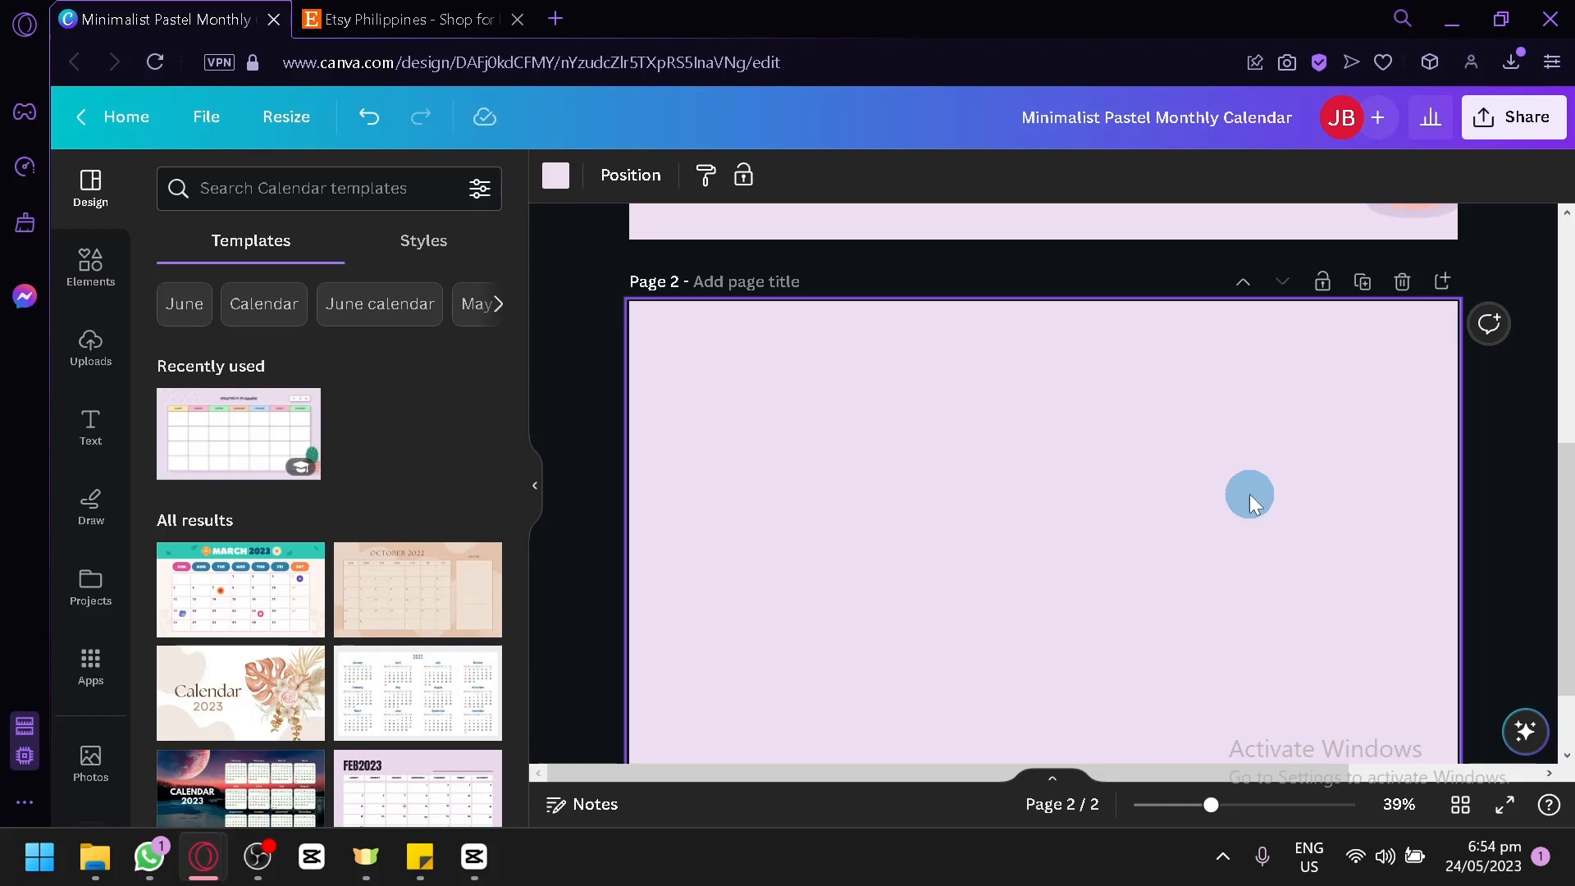
Step: Search the elements for "orange" and show all matching graphics
{"action": "left_click", "coordinate": [63, 271]}
{"action": "left_click", "coordinate": [217, 187]}
{"action": "type", "text": "or"}
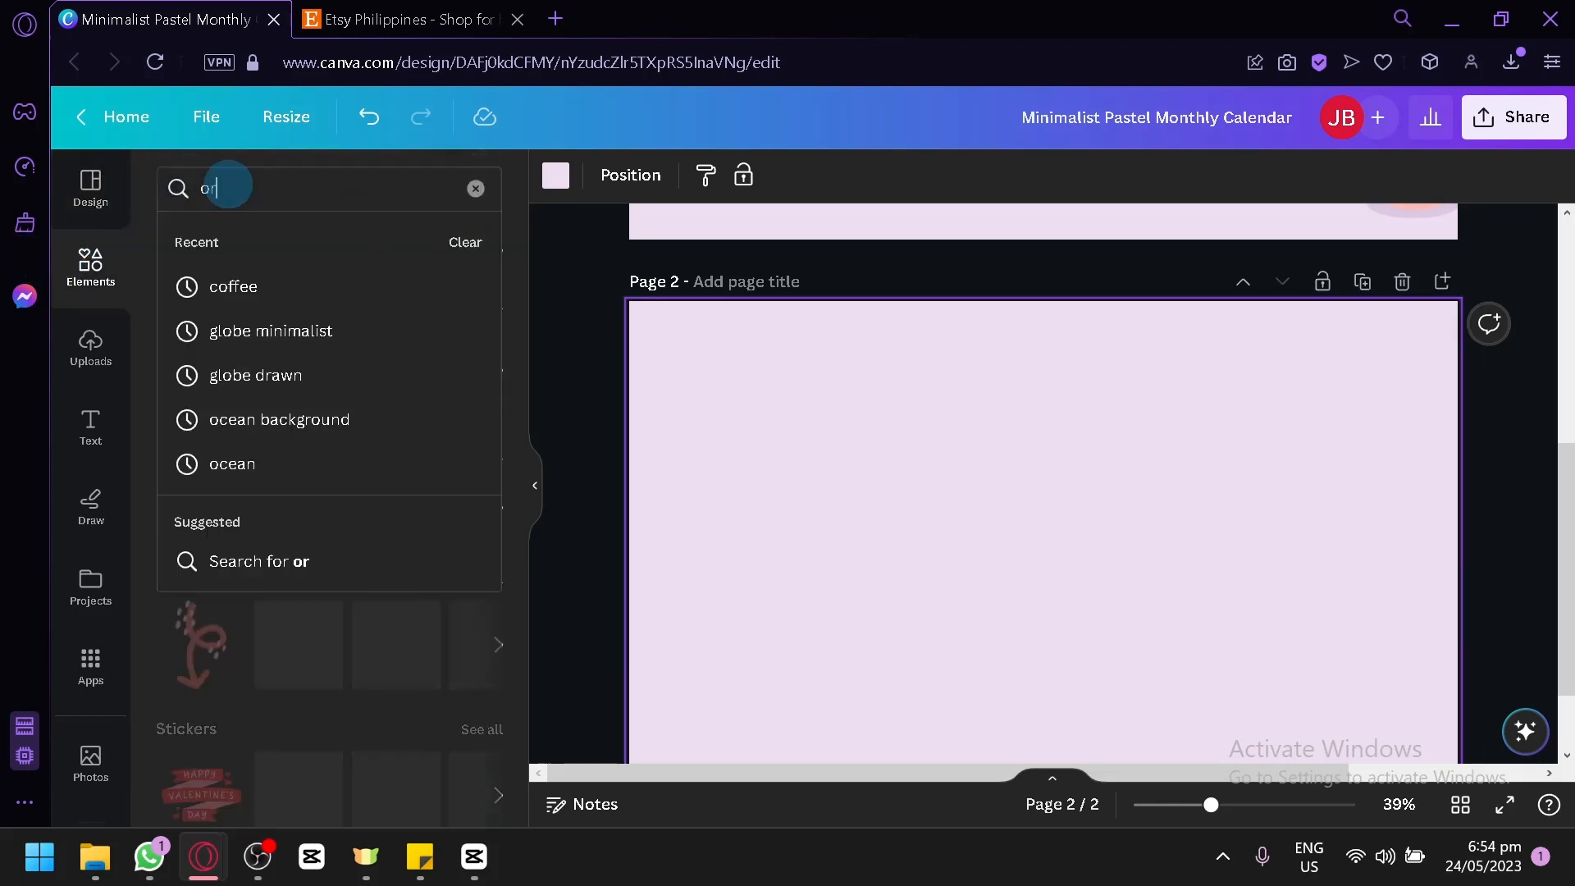
{"action": "type", "text": "ange"}
{"action": "key", "text": "Return"}
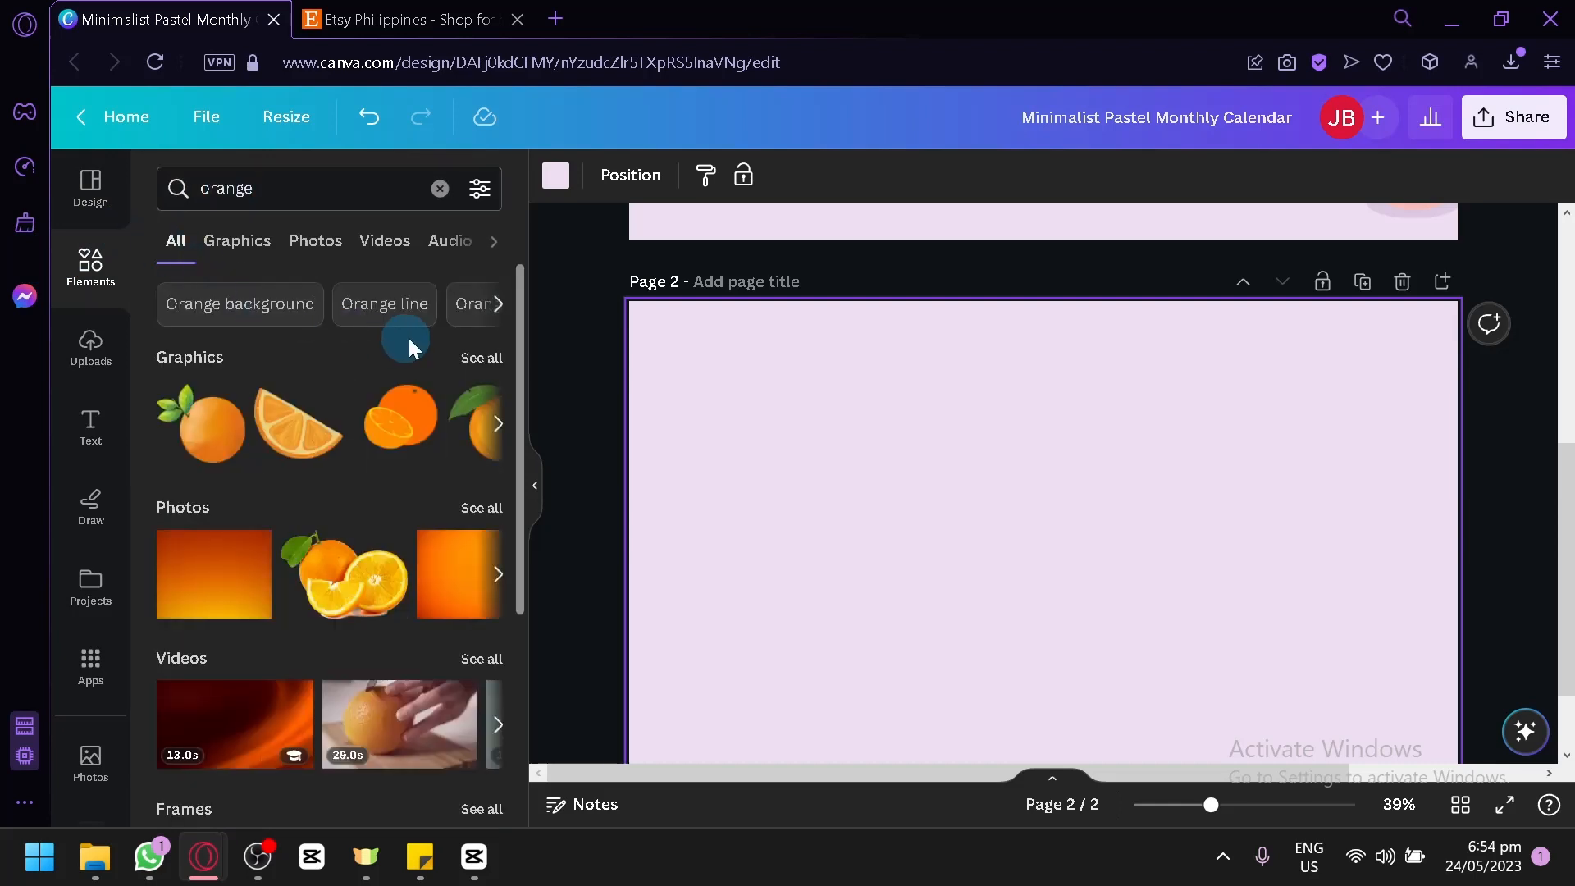
{"action": "left_click", "coordinate": [499, 362]}
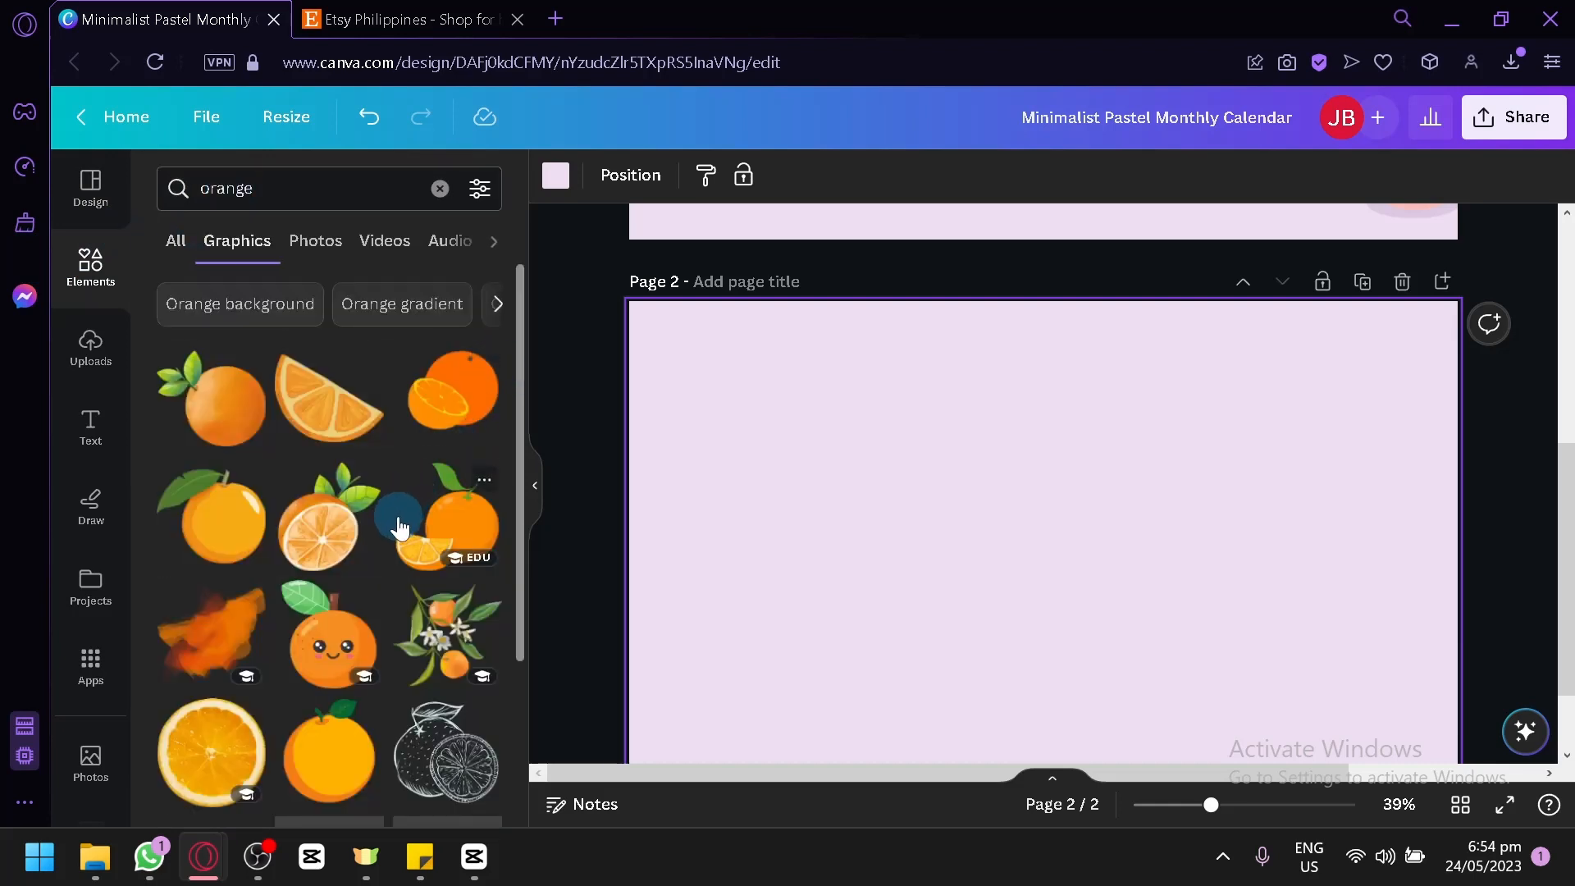
Step: Place the orange watercolor splash graphic at the centre of the blank page and move that page ahead of the monthly planner
{"action": "scroll", "coordinate": [407, 575], "scroll_direction": "down", "scroll_amount": 2}
{"action": "scroll", "coordinate": [423, 655], "scroll_direction": "down", "scroll_amount": 2}
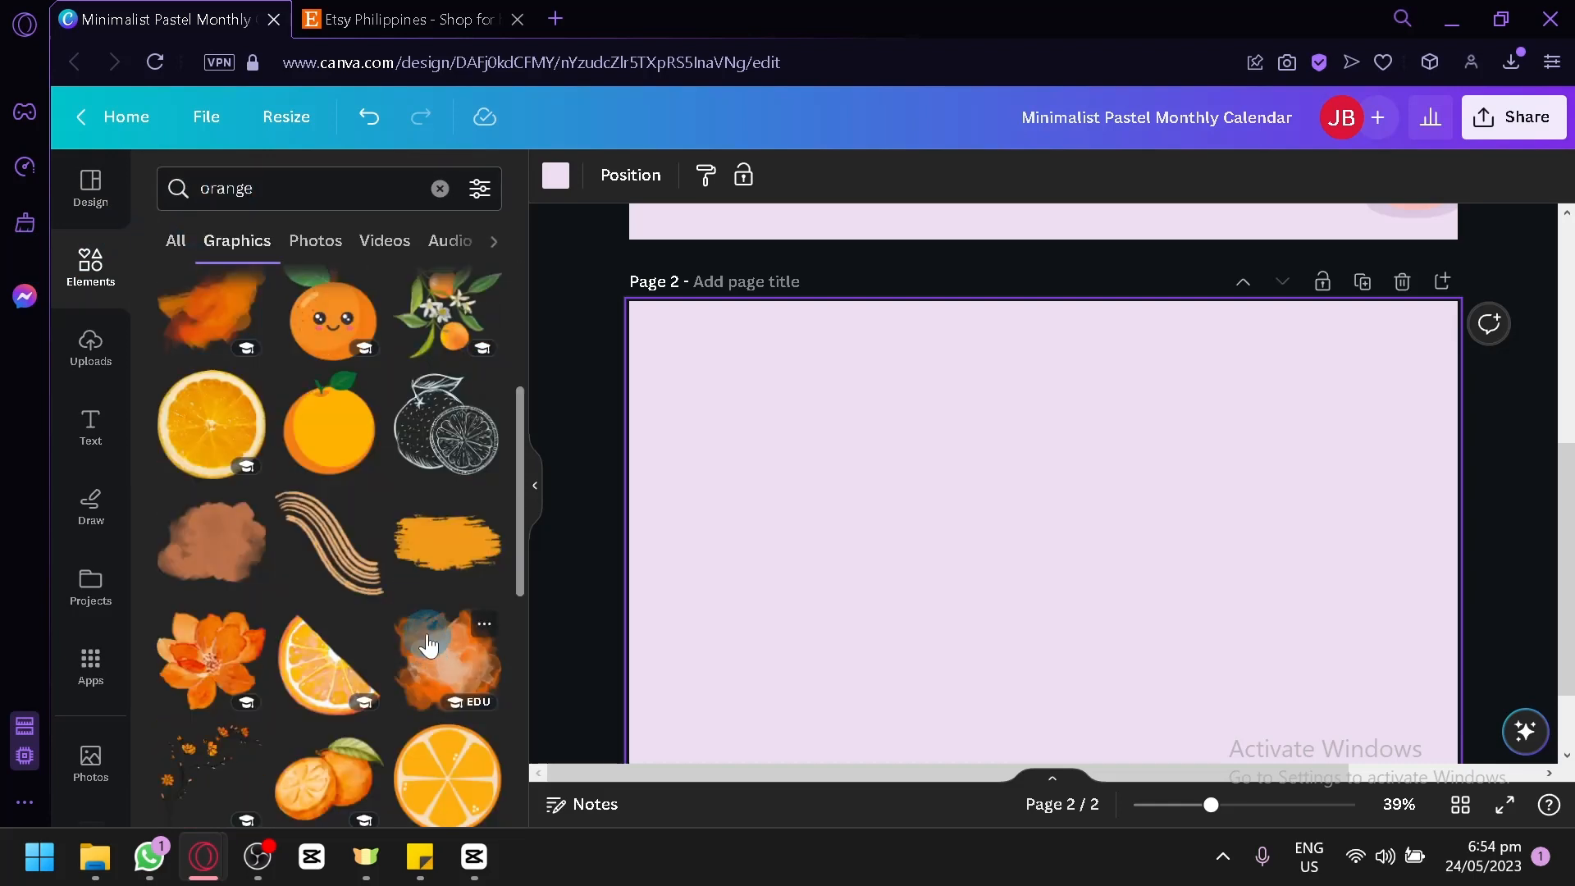
{"action": "scroll", "coordinate": [428, 646], "scroll_direction": "down", "scroll_amount": 2}
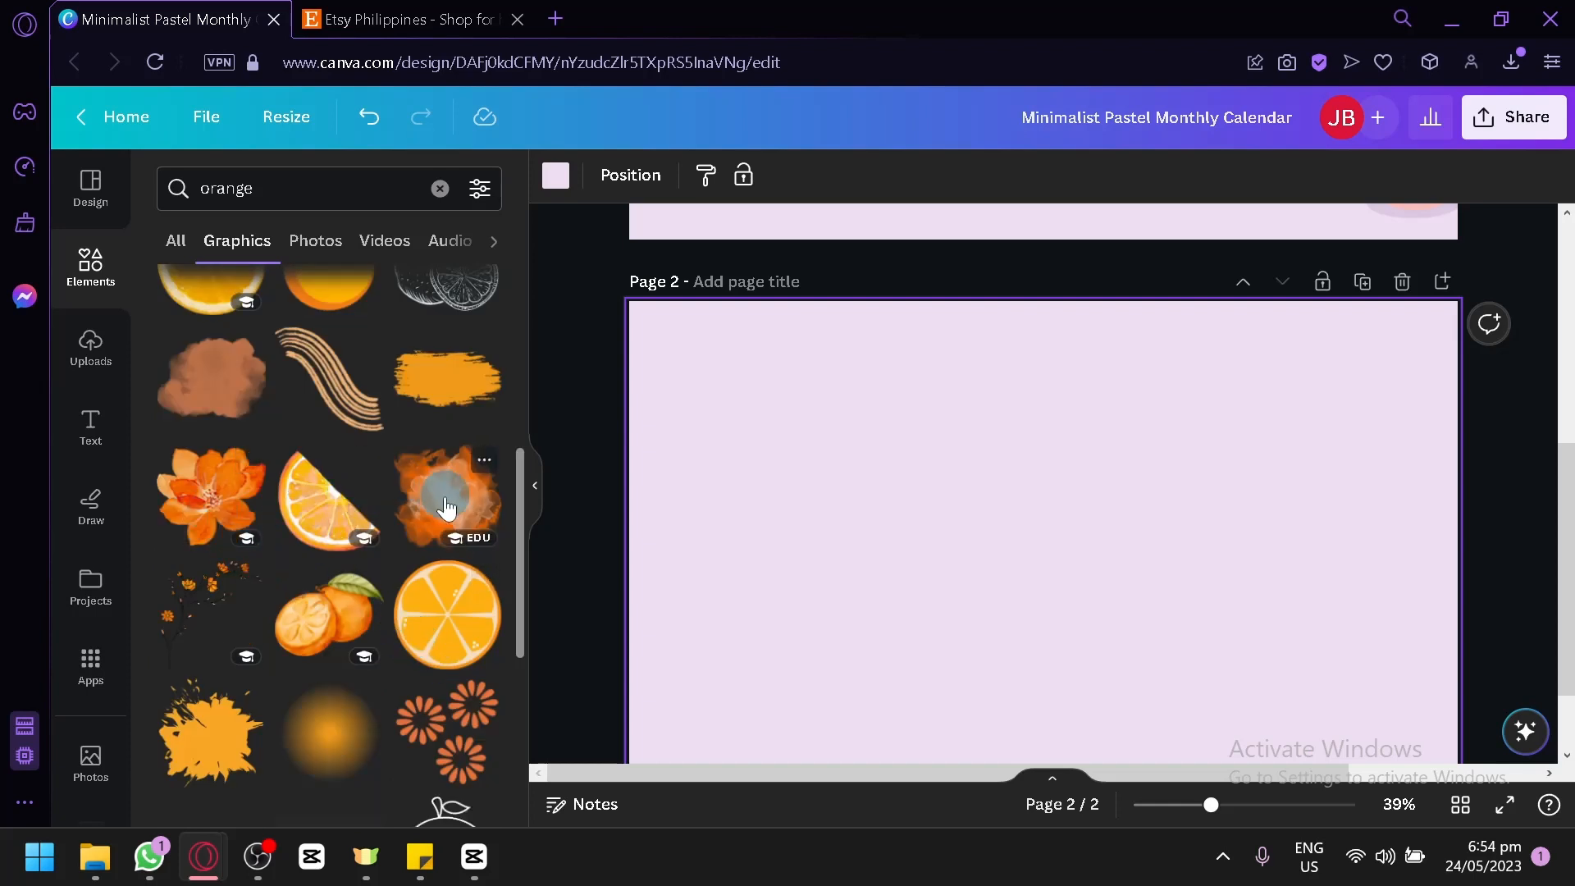
{"action": "left_click_drag", "start_coordinate": [472, 496], "coordinate": [908, 437]}
{"action": "left_click_drag", "start_coordinate": [1049, 592], "coordinate": [1085, 586]}
{"action": "left_click", "coordinate": [1246, 281]}
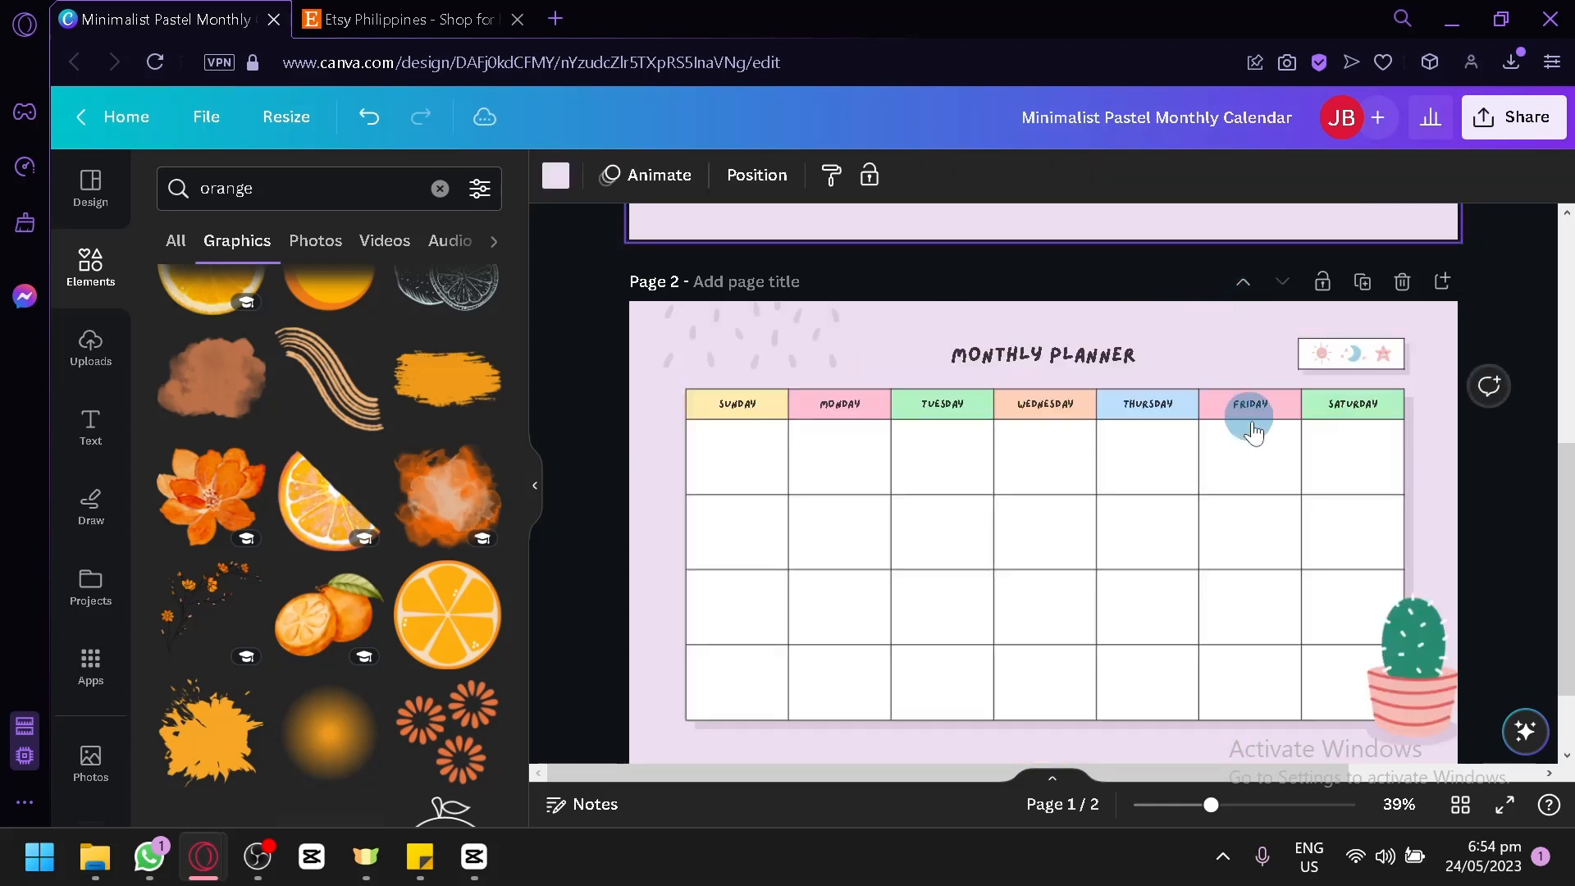
{"action": "left_click_drag", "start_coordinate": [1045, 490], "coordinate": [1048, 495]}
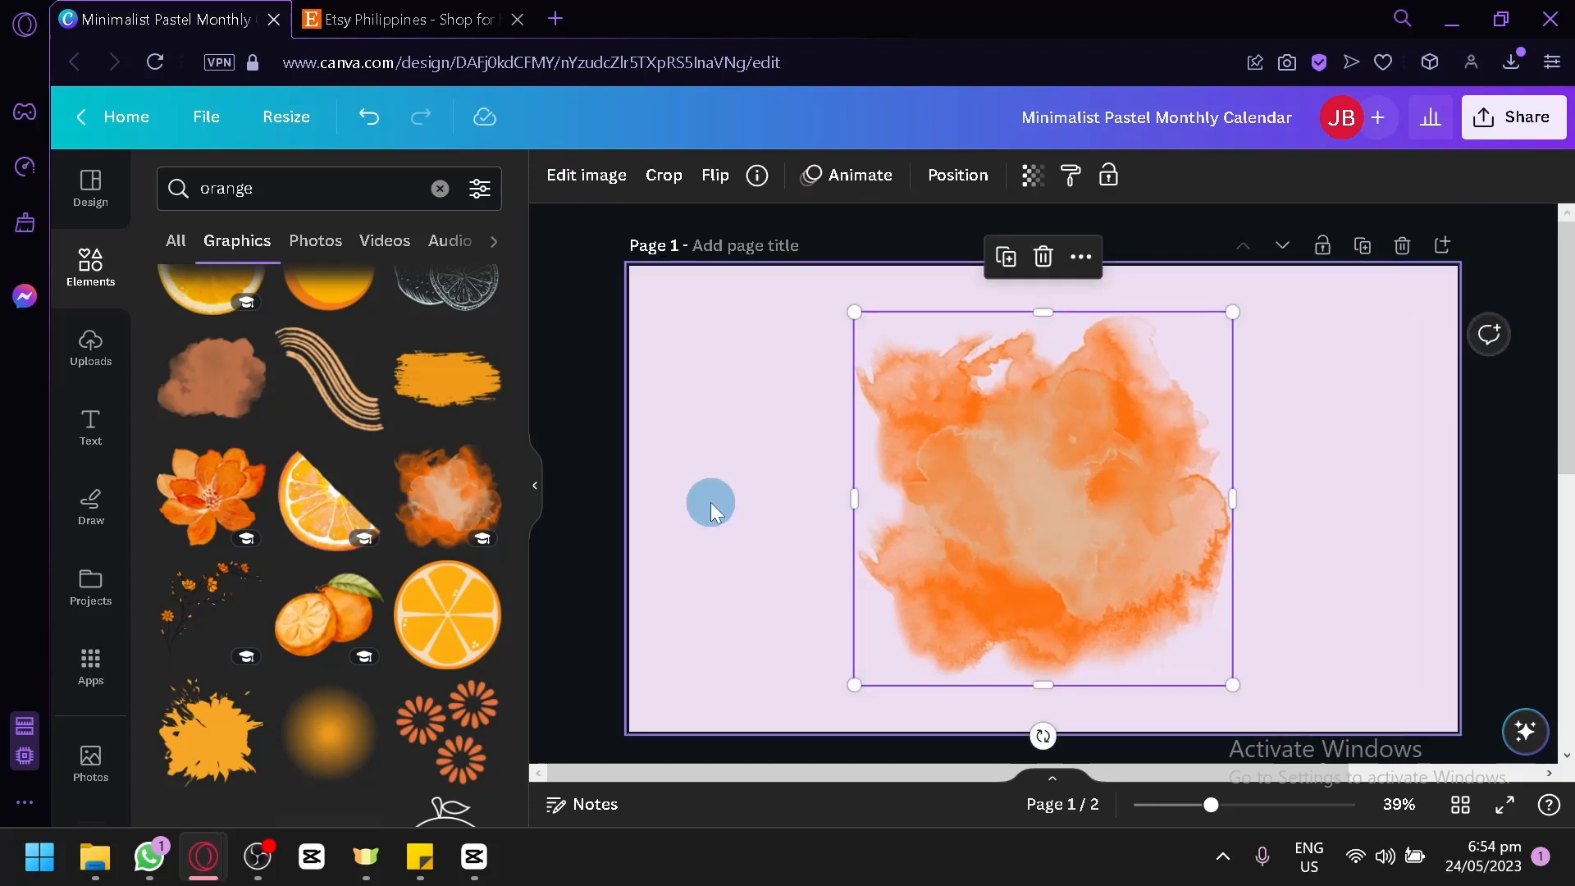
Step: Add the orange watercolor flower graphic to the first page, scaled down to a small accent beside the splash's lower left edge
{"action": "left_click", "coordinate": [711, 506]}
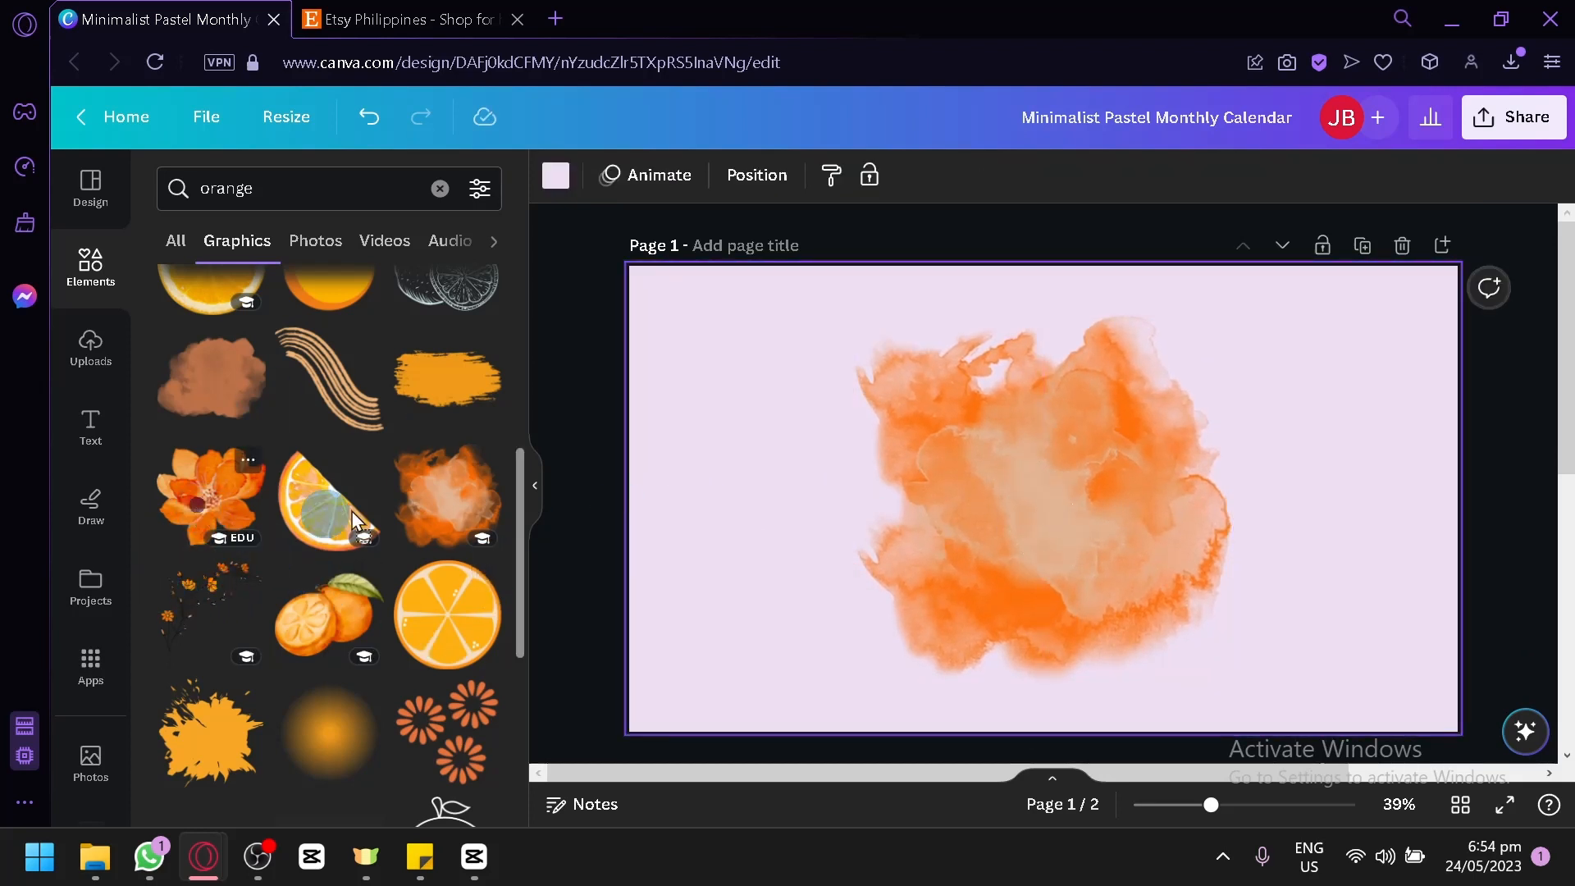
{"action": "left_click_drag", "start_coordinate": [211, 497], "coordinate": [731, 552]}
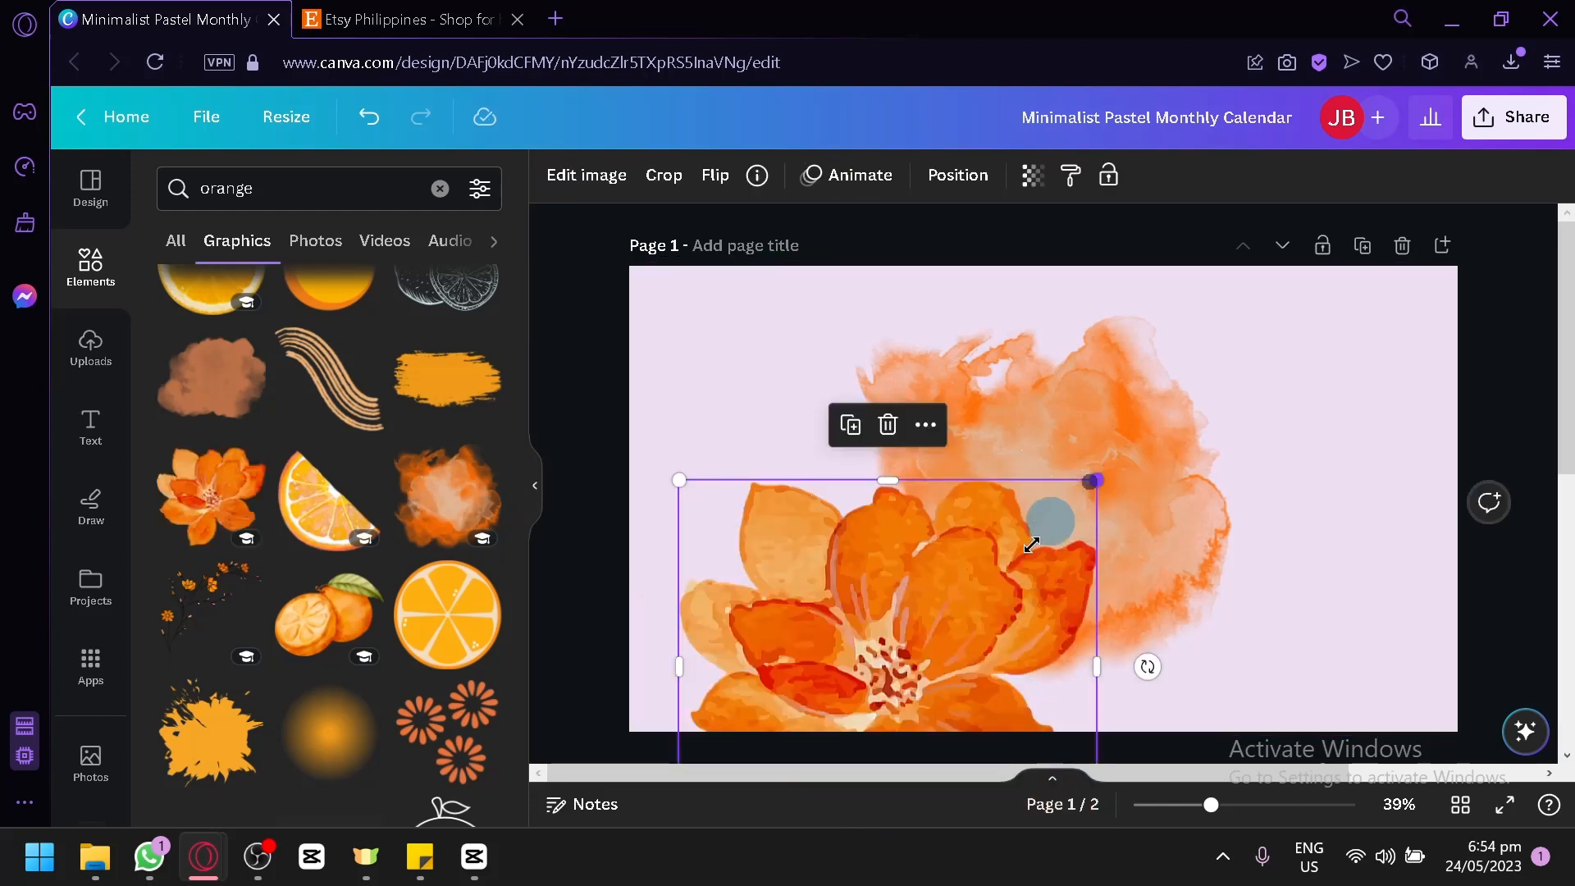
{"action": "left_click_drag", "start_coordinate": [1031, 545], "coordinate": [925, 632]}
{"action": "left_click_drag", "start_coordinate": [847, 674], "coordinate": [855, 493]}
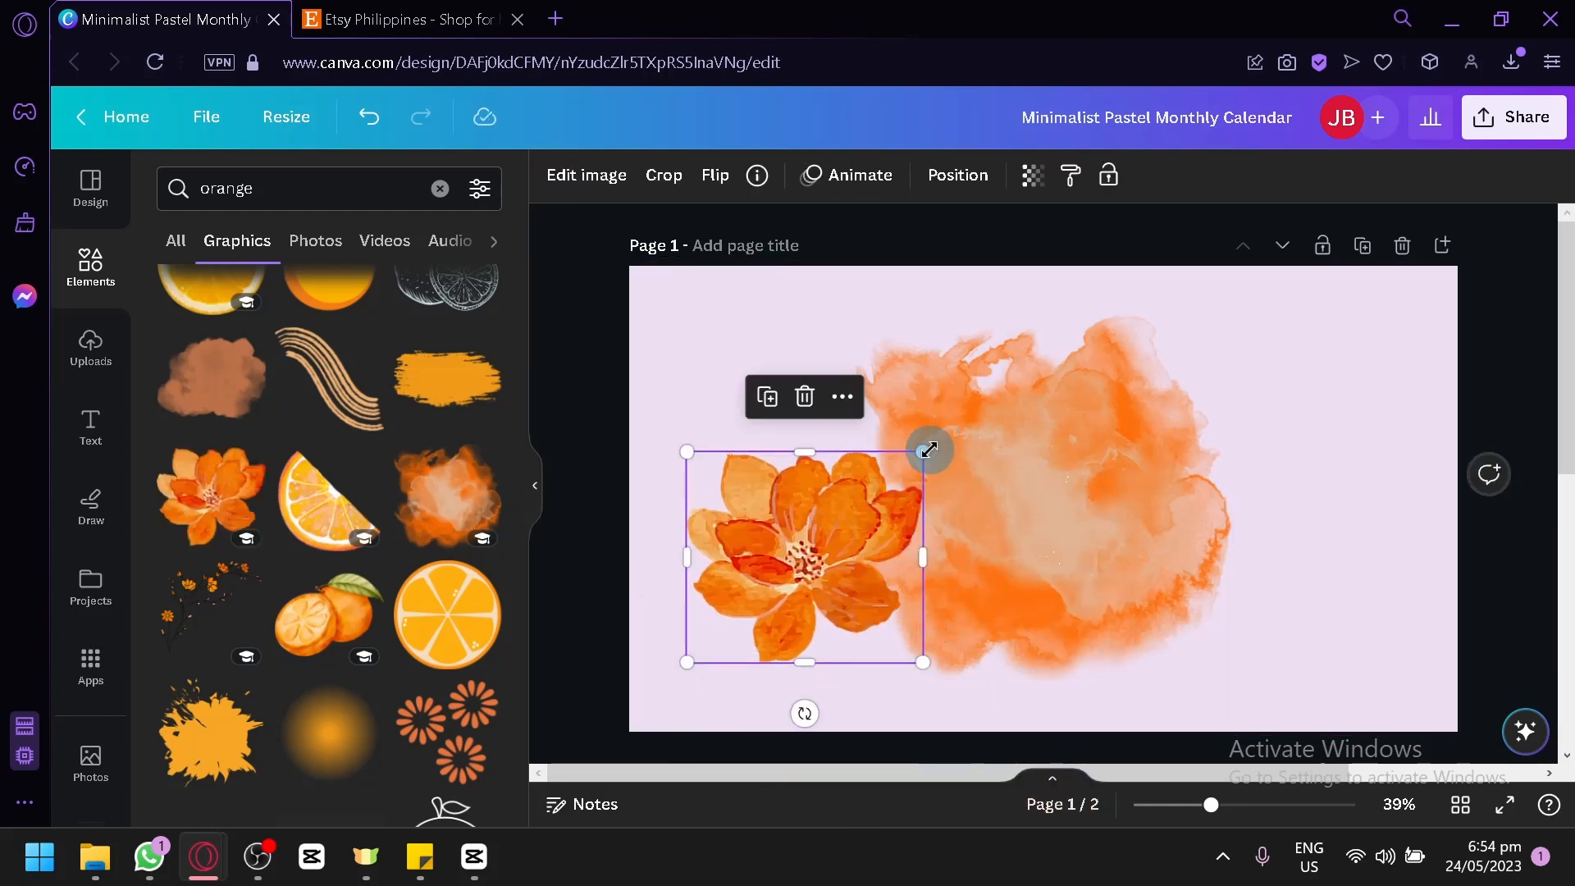
{"action": "left_click_drag", "start_coordinate": [929, 449], "coordinate": [795, 562]}
{"action": "left_click_drag", "start_coordinate": [749, 623], "coordinate": [806, 627]}
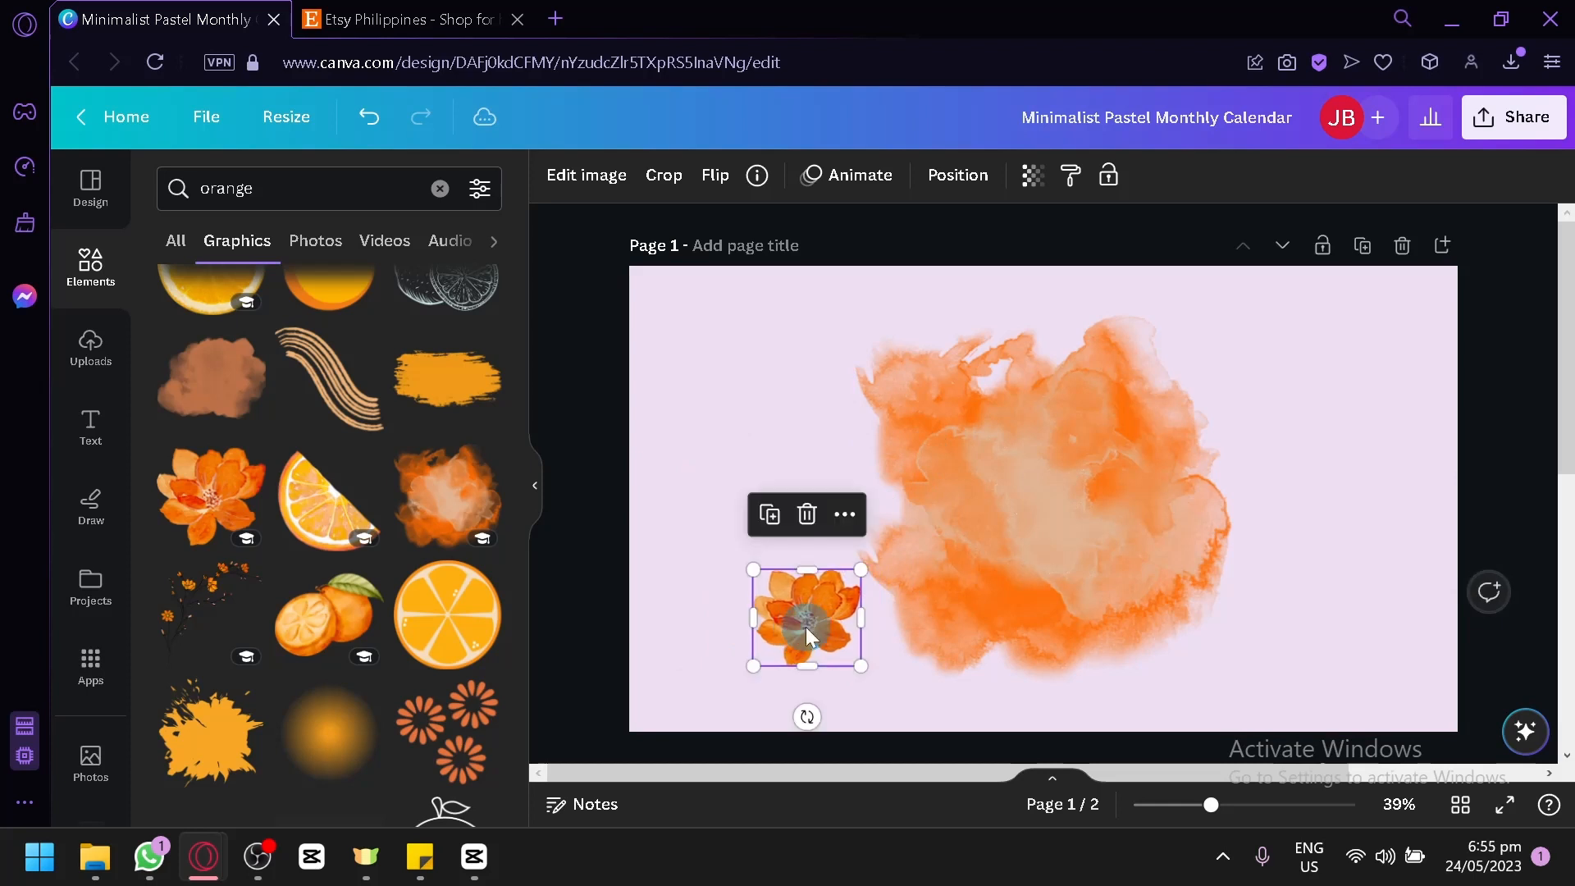
Step: Show more graphics like the orange watercolor flower and browse the recommendations
{"action": "left_click", "coordinate": [249, 459]}
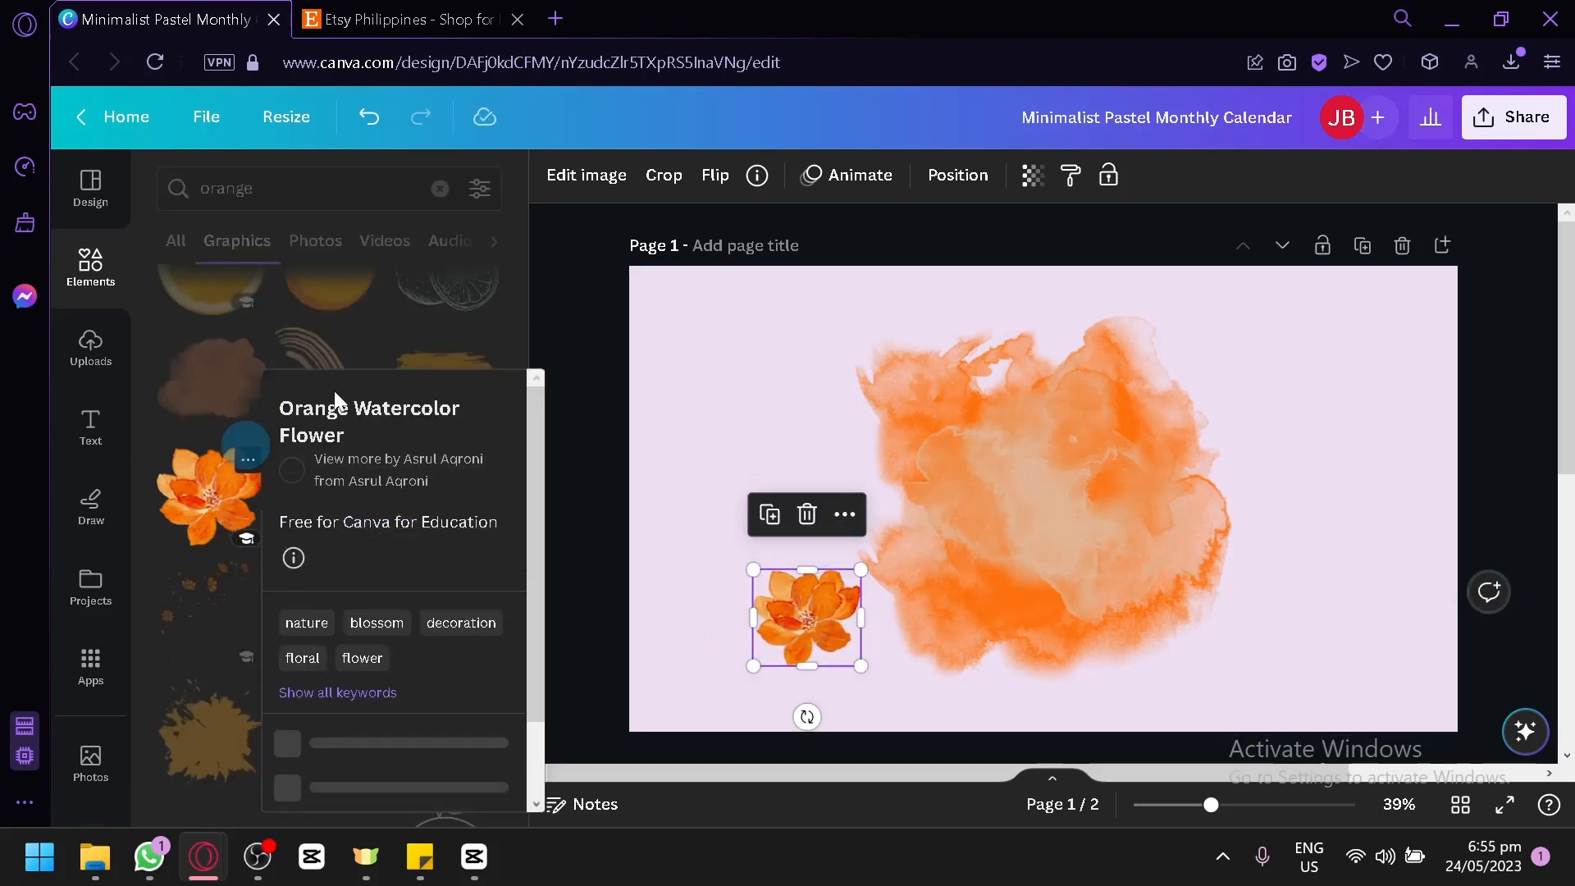
{"action": "scroll", "coordinate": [391, 648], "scroll_direction": "down", "scroll_amount": 2}
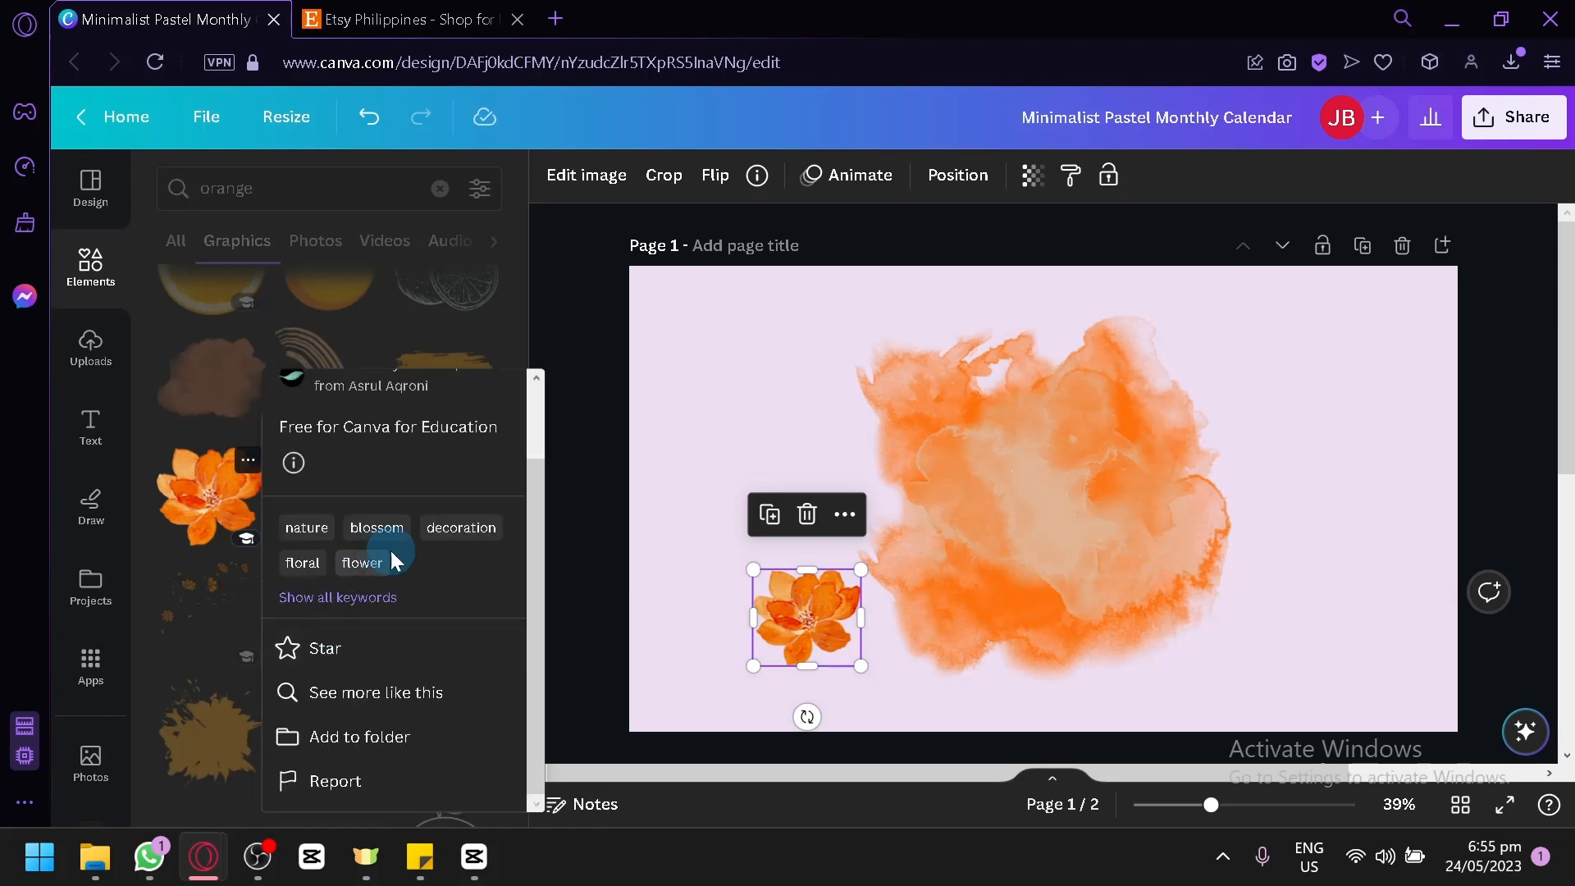
{"action": "left_click", "coordinate": [404, 708]}
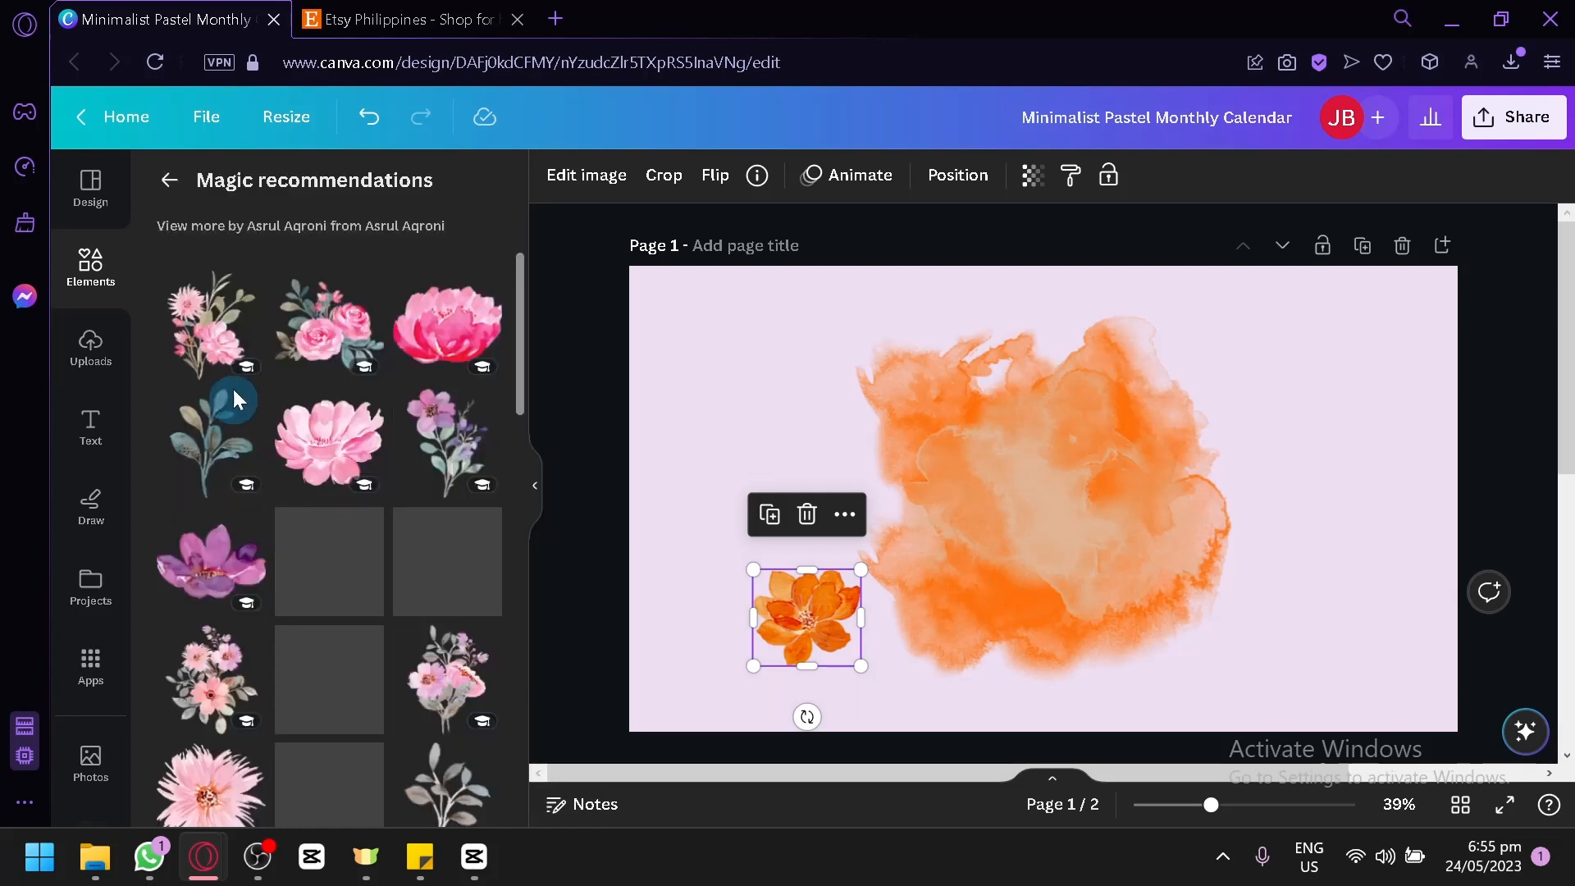
{"action": "scroll", "coordinate": [427, 478], "scroll_direction": "down", "scroll_amount": 10}
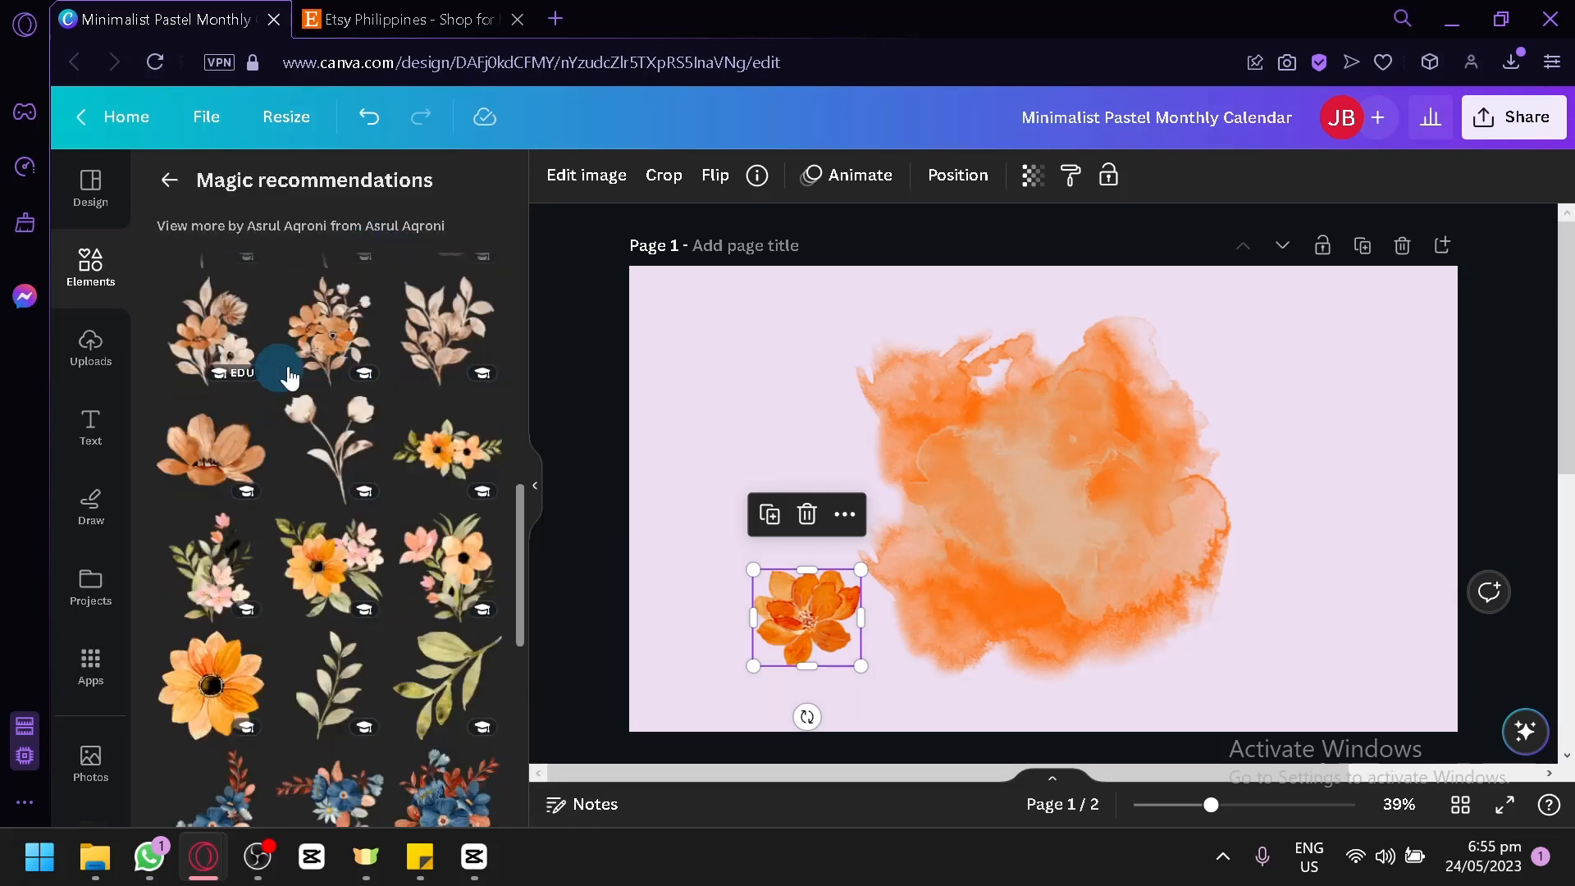
{"action": "scroll", "coordinate": [369, 520], "scroll_direction": "down", "scroll_amount": 5}
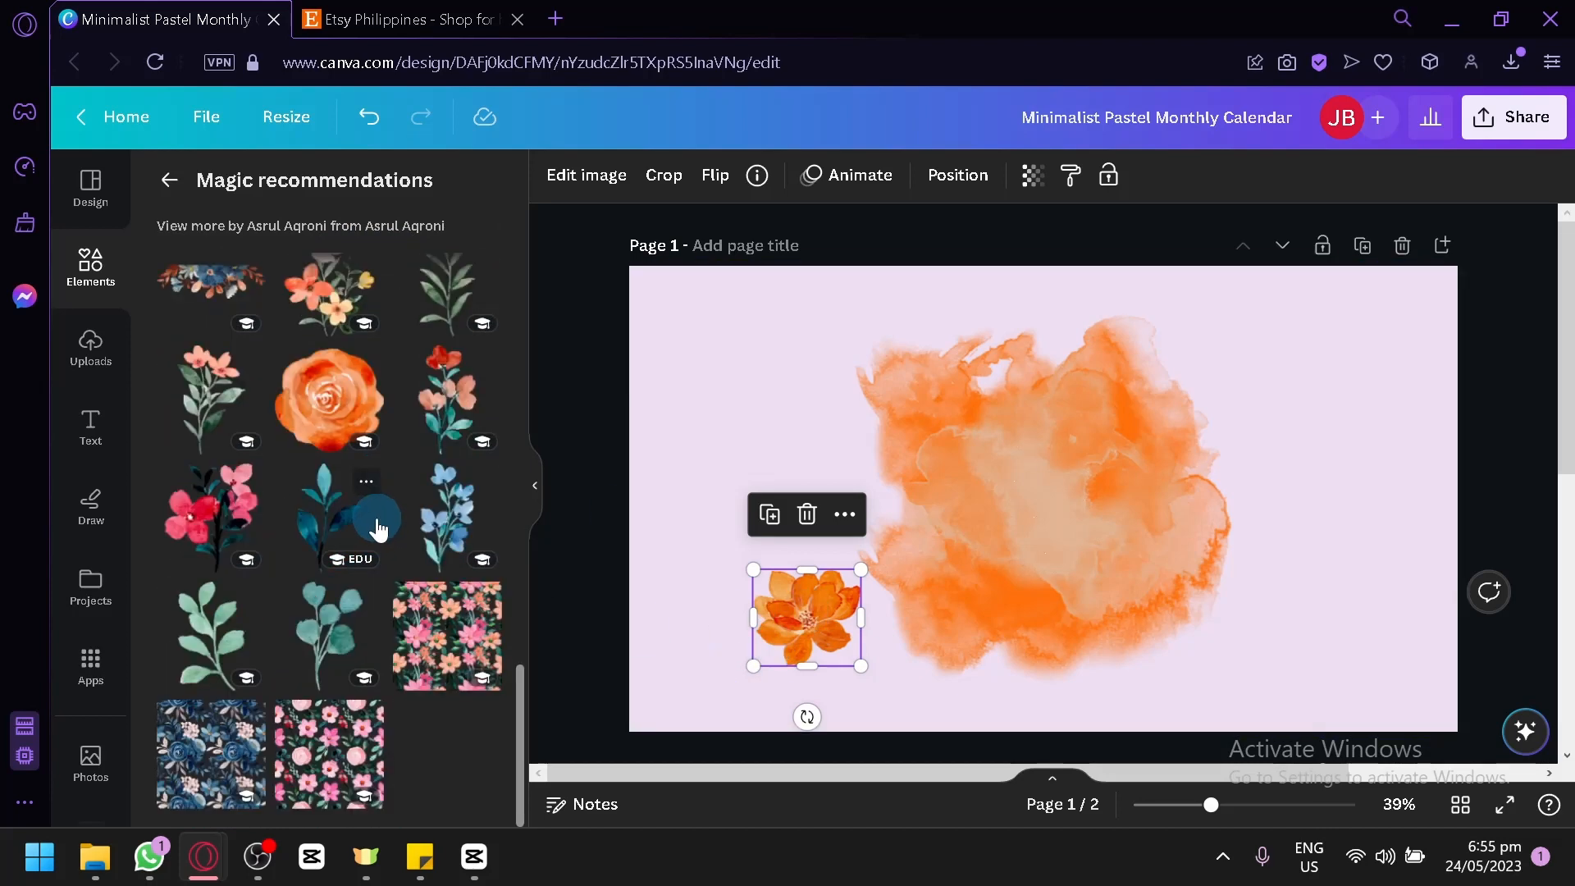
Step: Add the orange watercolor rose and shrink it to overlap the lower right of the small orange flower
{"action": "scroll", "coordinate": [355, 503], "scroll_direction": "up", "scroll_amount": 2}
{"action": "left_click_drag", "start_coordinate": [351, 580], "coordinate": [925, 677]}
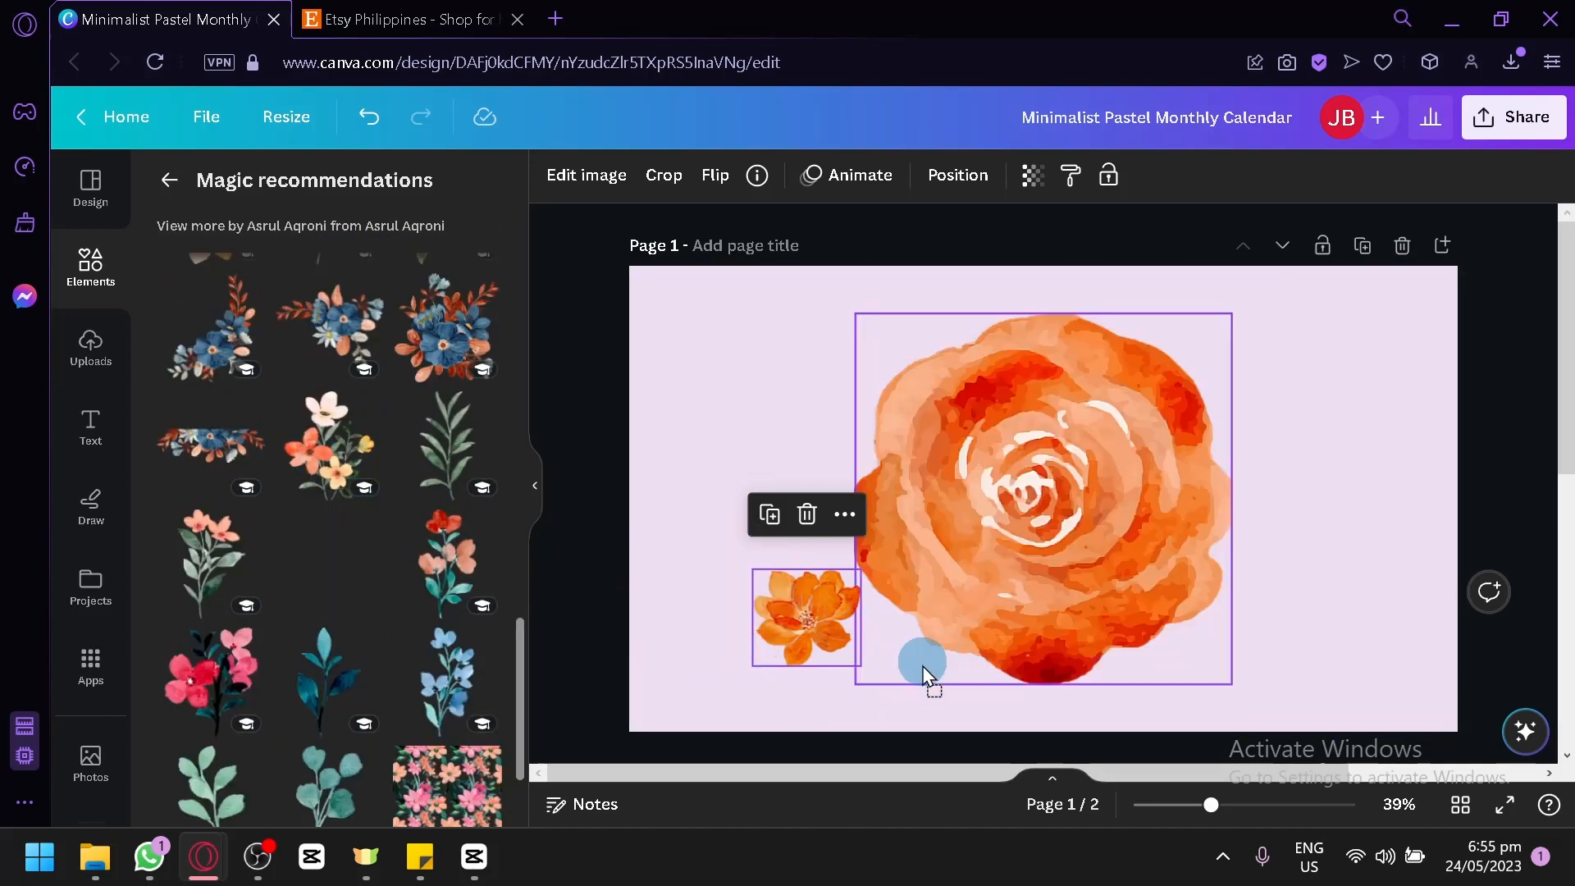
{"action": "left_click_drag", "start_coordinate": [693, 527], "coordinate": [681, 443]}
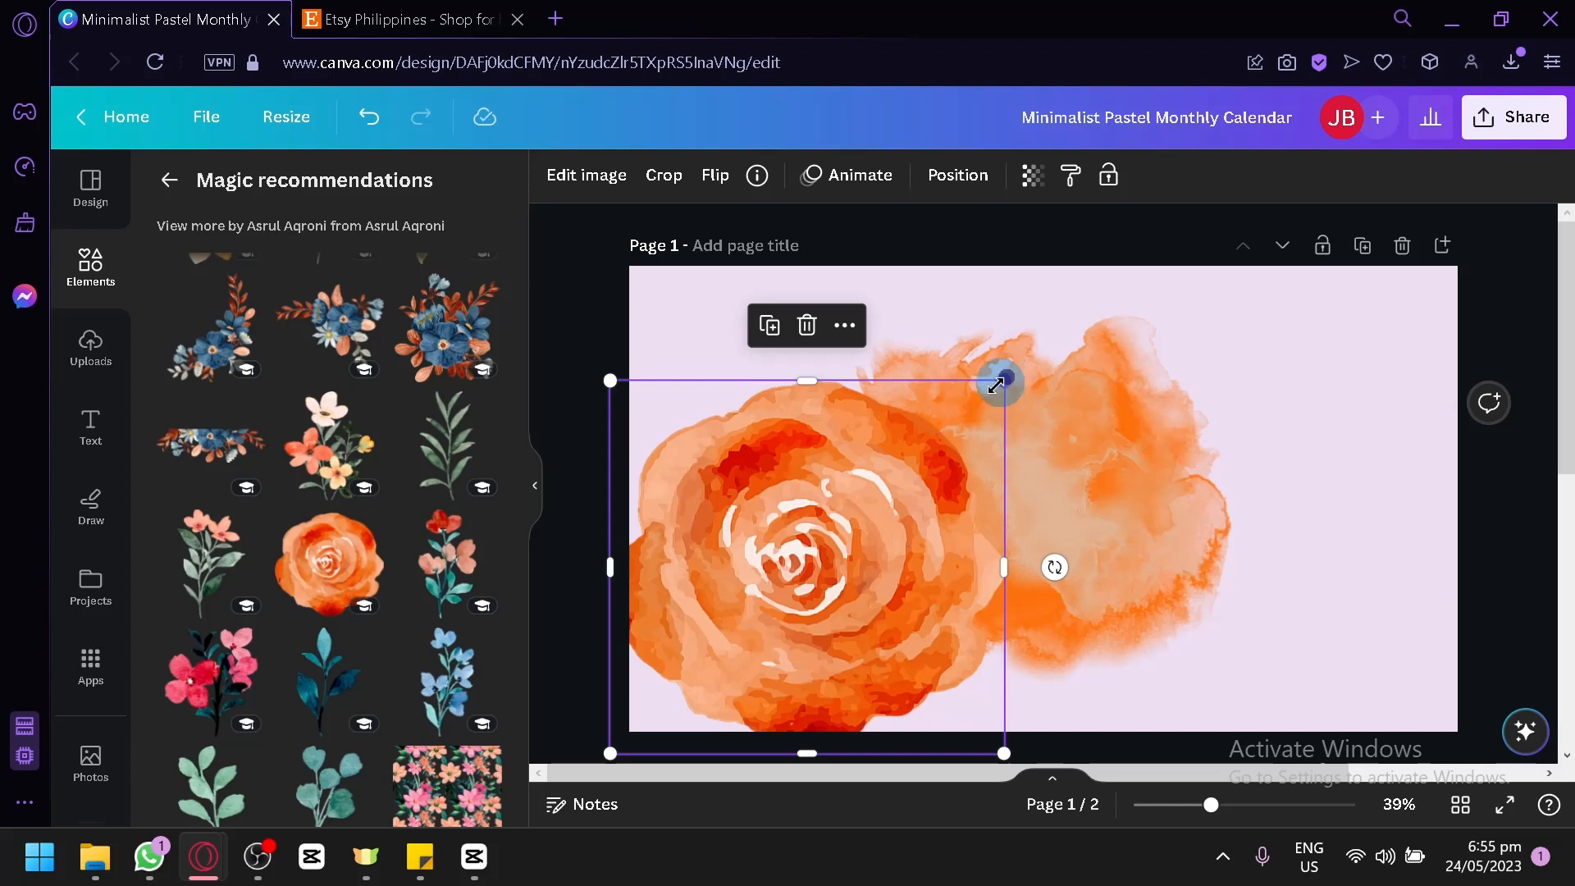
{"action": "left_click_drag", "start_coordinate": [997, 384], "coordinate": [911, 648]}
Step: Add the blue watercolor flowers at about 125 × 253 px above the rose and send them behind the orange flowers
{"action": "scroll", "coordinate": [307, 546], "scroll_direction": "down", "scroll_amount": 2}
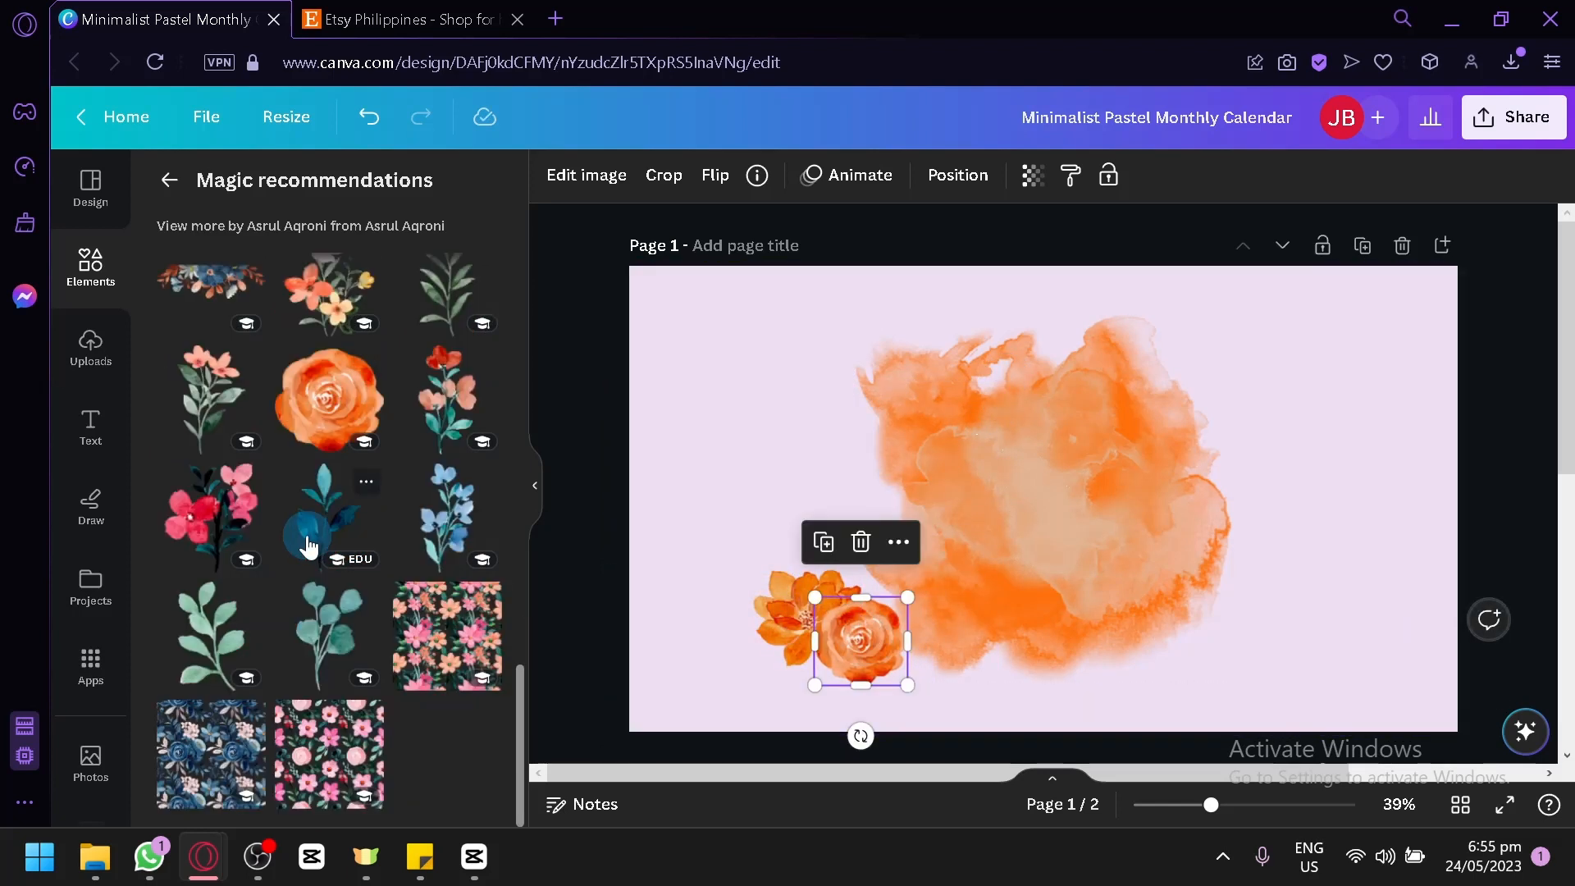
{"action": "left_click_drag", "start_coordinate": [436, 542], "coordinate": [739, 394]}
{"action": "left_click_drag", "start_coordinate": [889, 319], "coordinate": [760, 589]}
{"action": "left_click_drag", "start_coordinate": [729, 646], "coordinate": [835, 587]}
{"action": "left_click", "coordinate": [957, 175]}
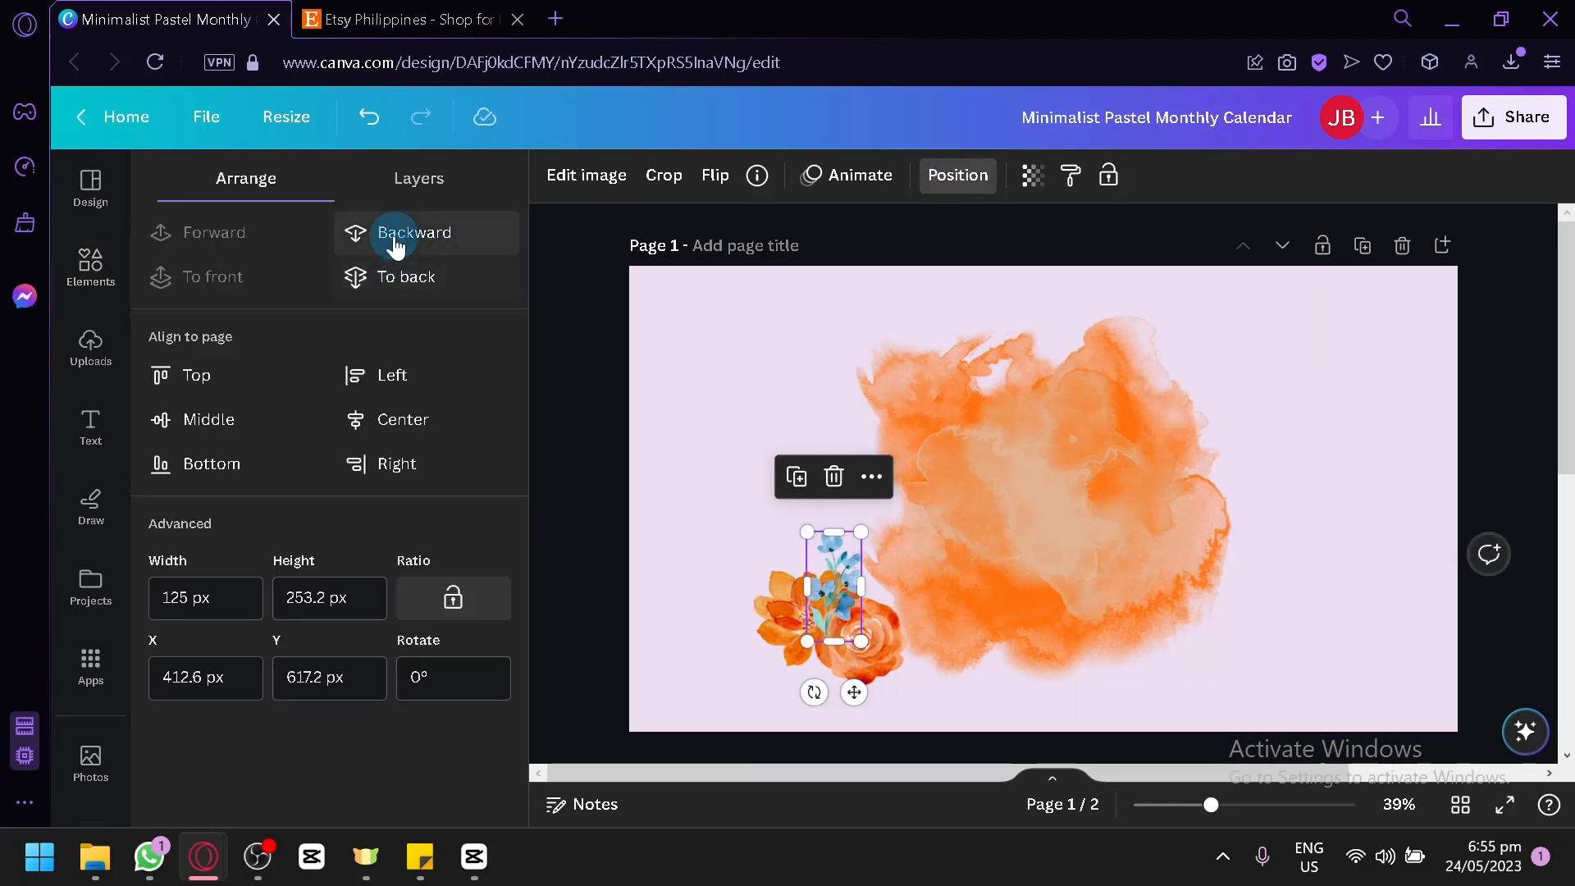
{"action": "left_click", "coordinate": [395, 238]}
{"action": "left_click", "coordinate": [661, 538]}
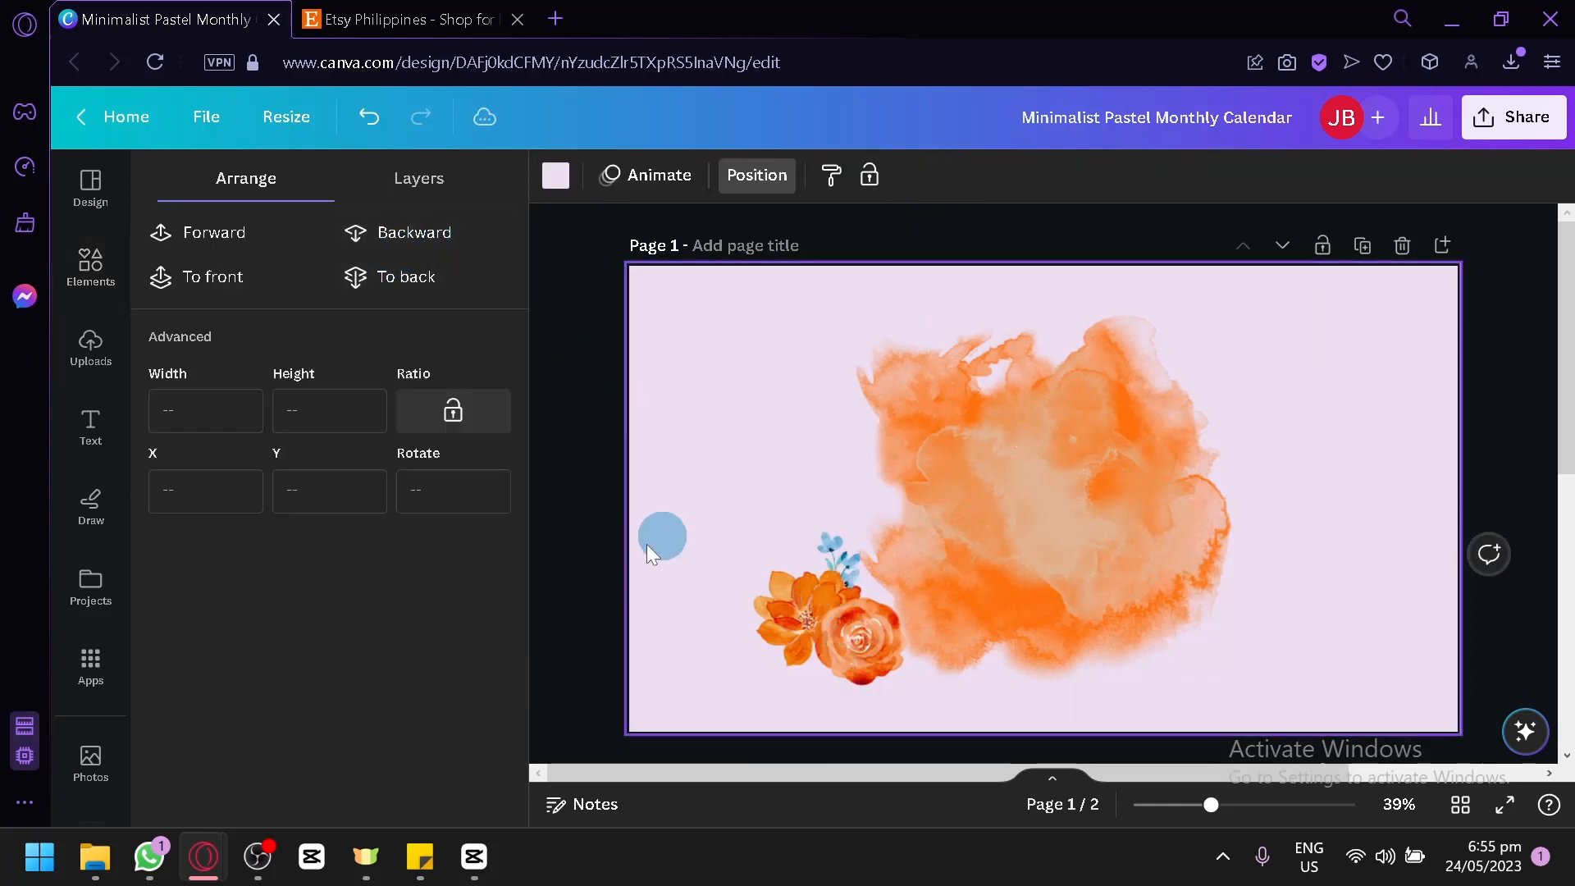
Step: Show more graphics like the recently used blue watercolor flowers and browse down to the leaf branches
{"action": "left_click", "coordinate": [91, 259]}
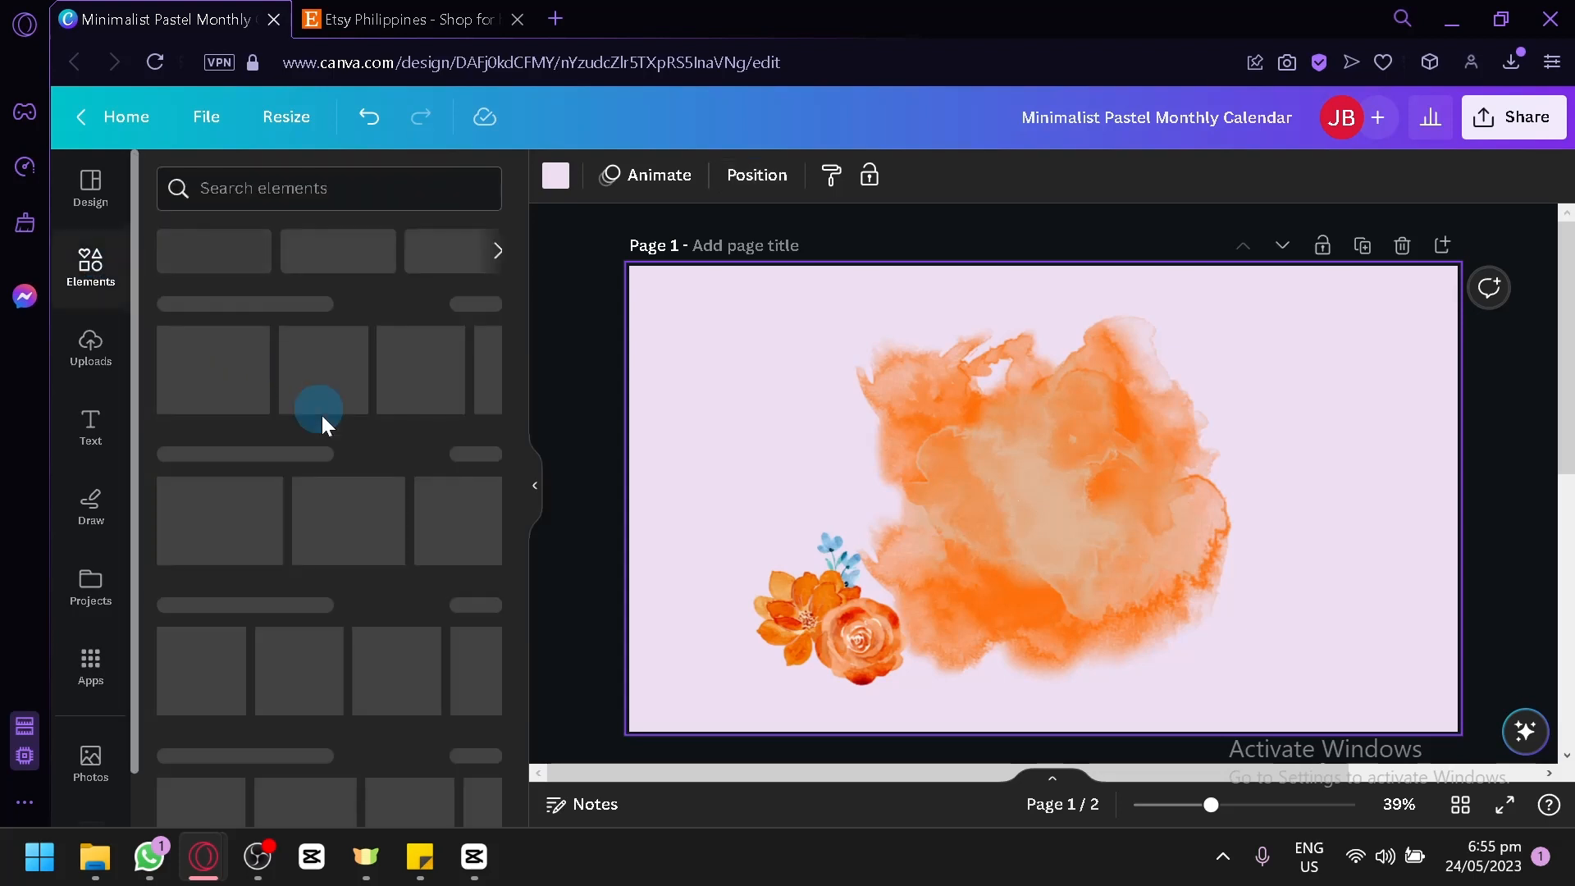
{"action": "left_click", "coordinate": [348, 309]}
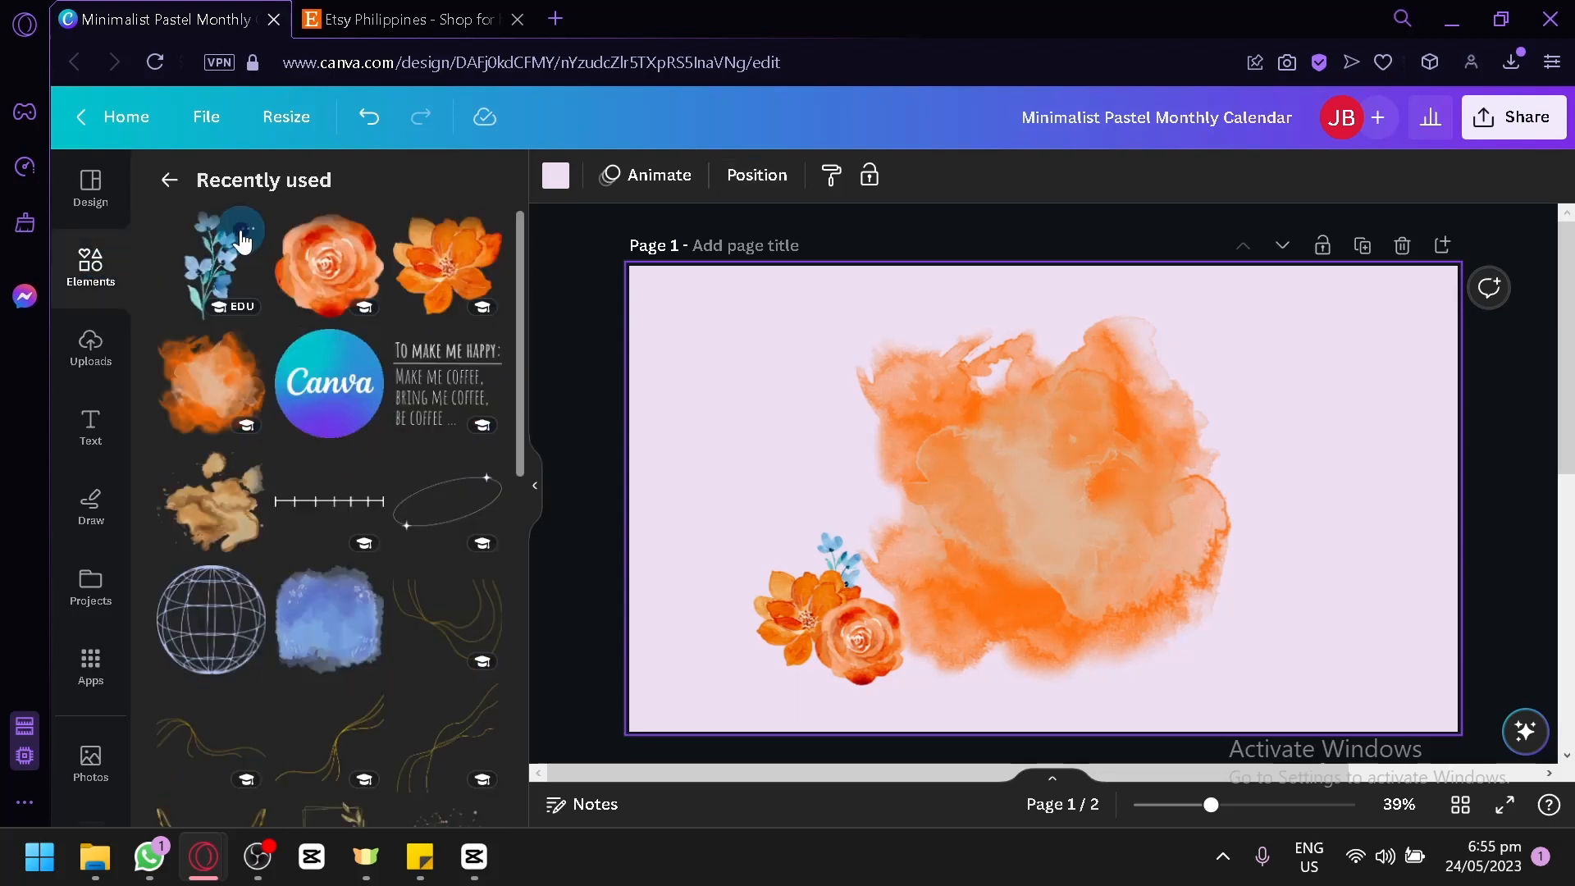
{"action": "left_click", "coordinate": [247, 228]}
{"action": "left_click", "coordinate": [380, 642]}
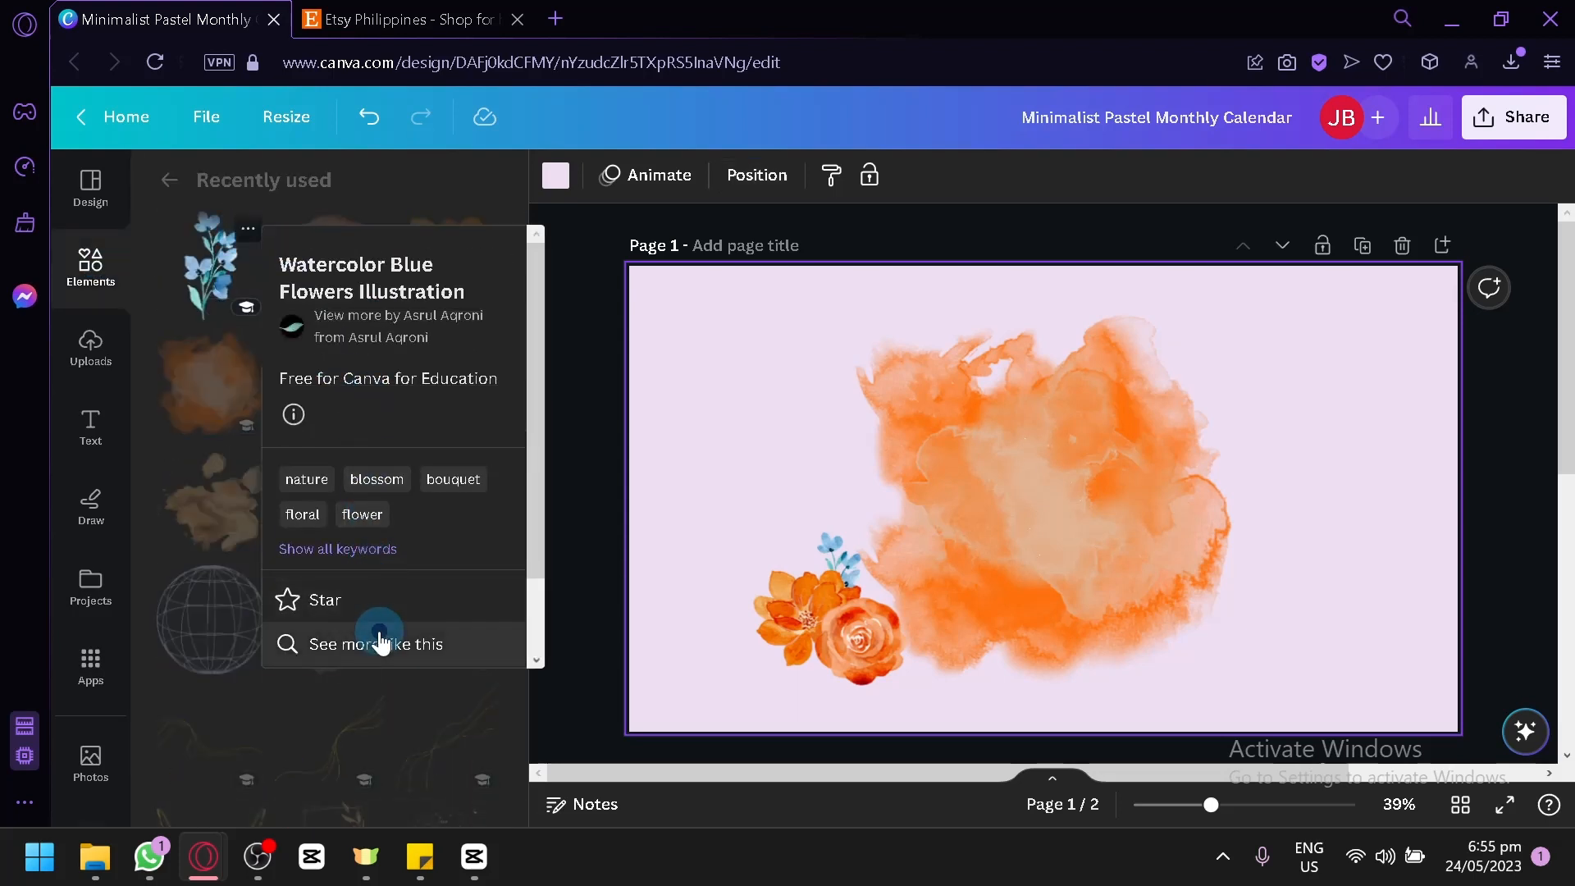
{"action": "scroll", "coordinate": [351, 509], "scroll_direction": "down", "scroll_amount": 10}
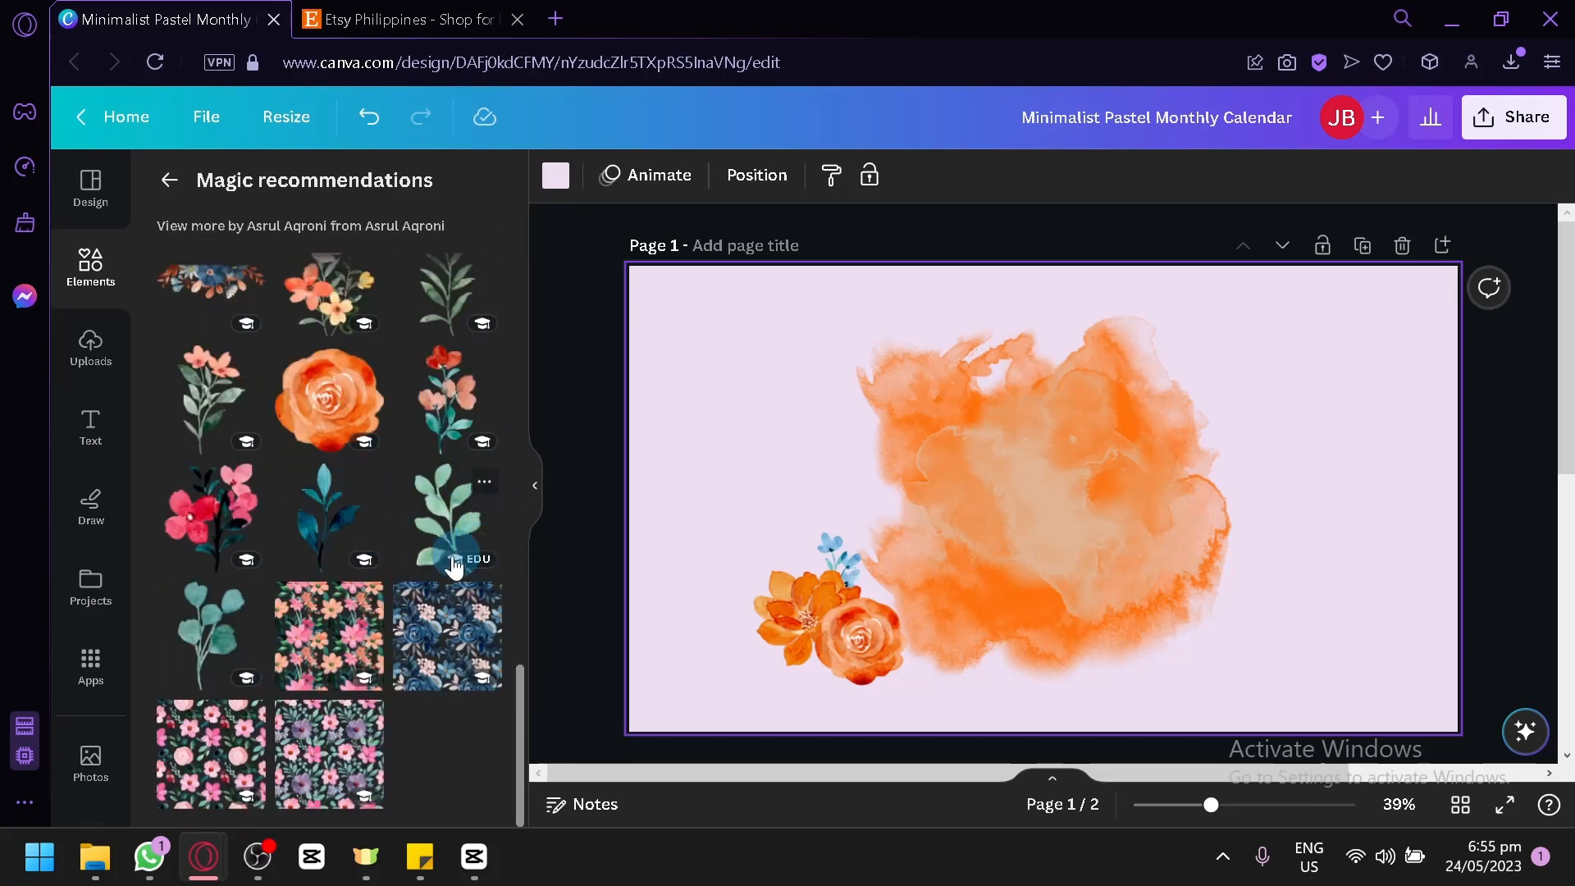
Step: Add the dark teal leaf branch at about 173 × 293 px, rotate it about -134°, and send it behind the orange flowers
{"action": "left_click_drag", "start_coordinate": [319, 525], "coordinate": [780, 561]}
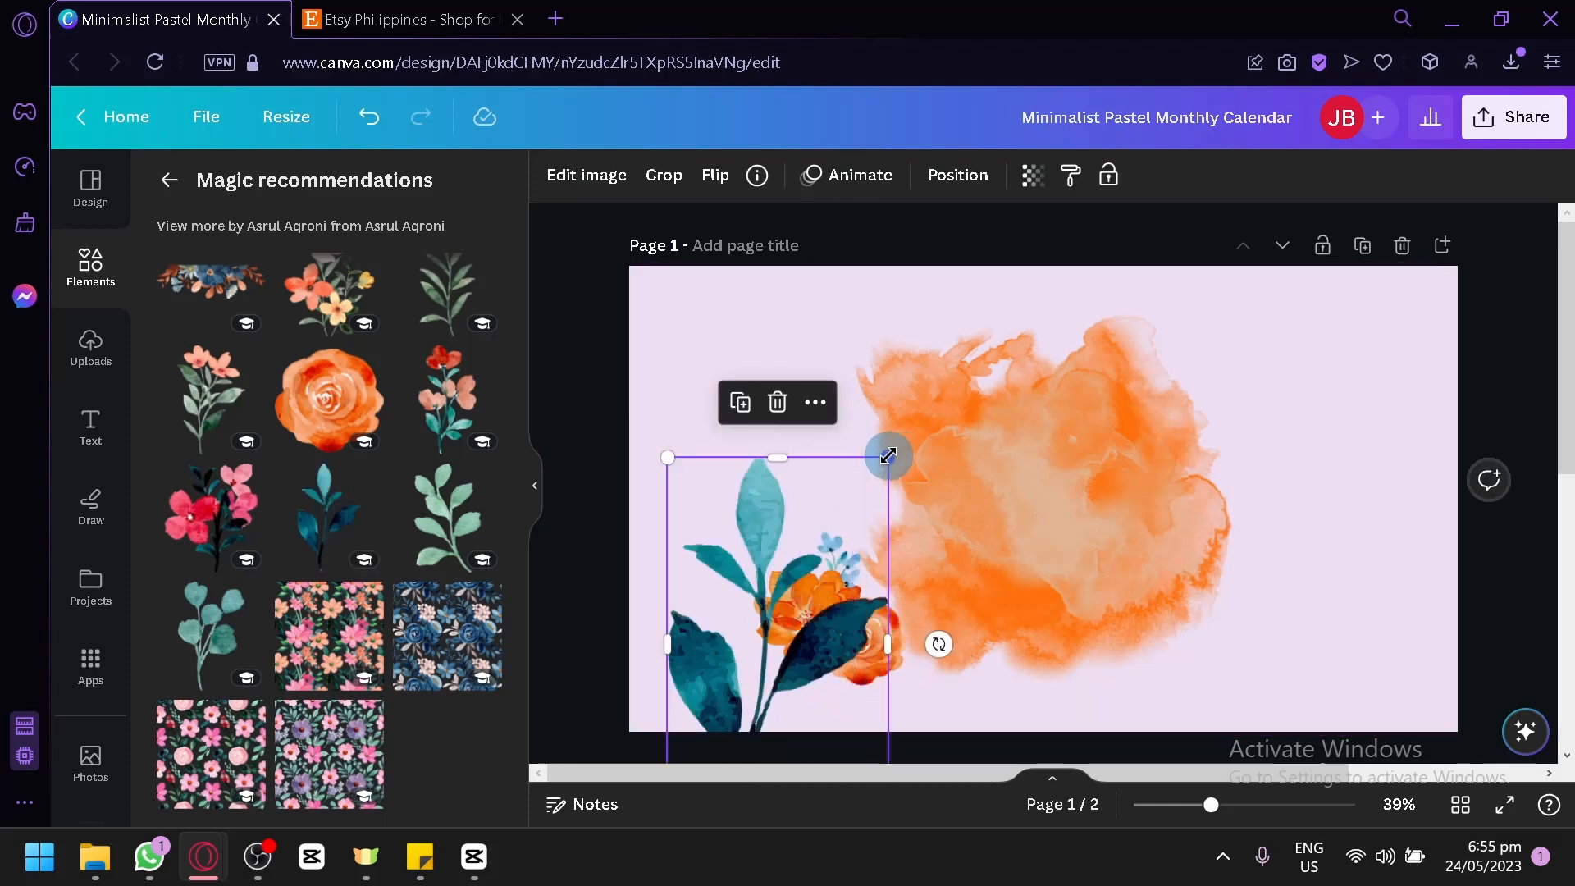
{"action": "left_click_drag", "start_coordinate": [889, 457], "coordinate": [804, 597]}
{"action": "left_click_drag", "start_coordinate": [751, 690], "coordinate": [827, 543]}
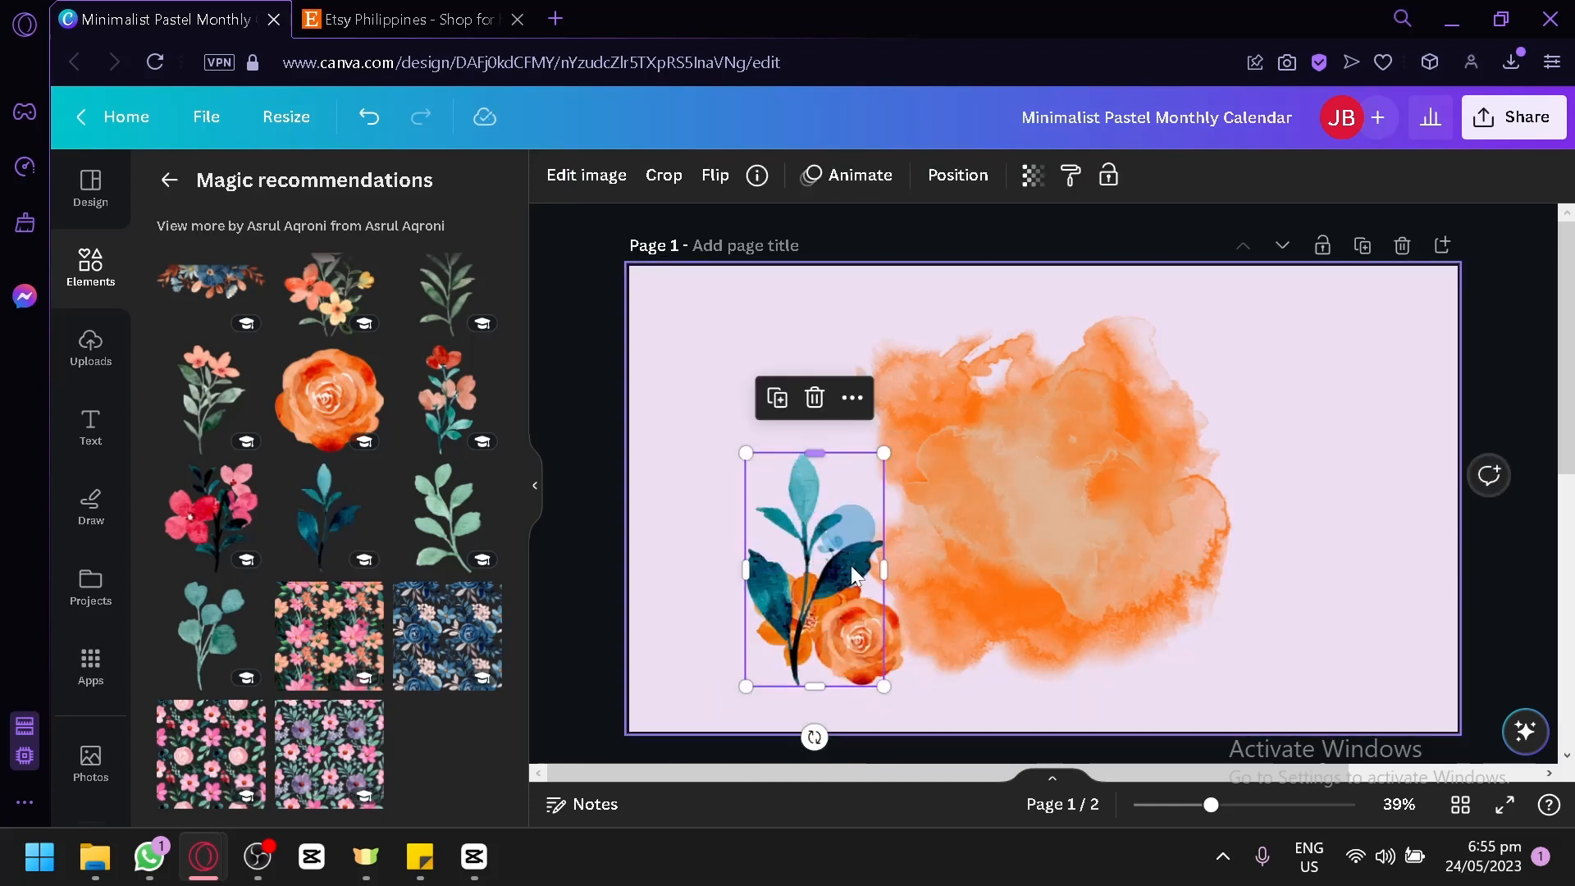
{"action": "left_click_drag", "start_coordinate": [814, 734], "coordinate": [858, 558]}
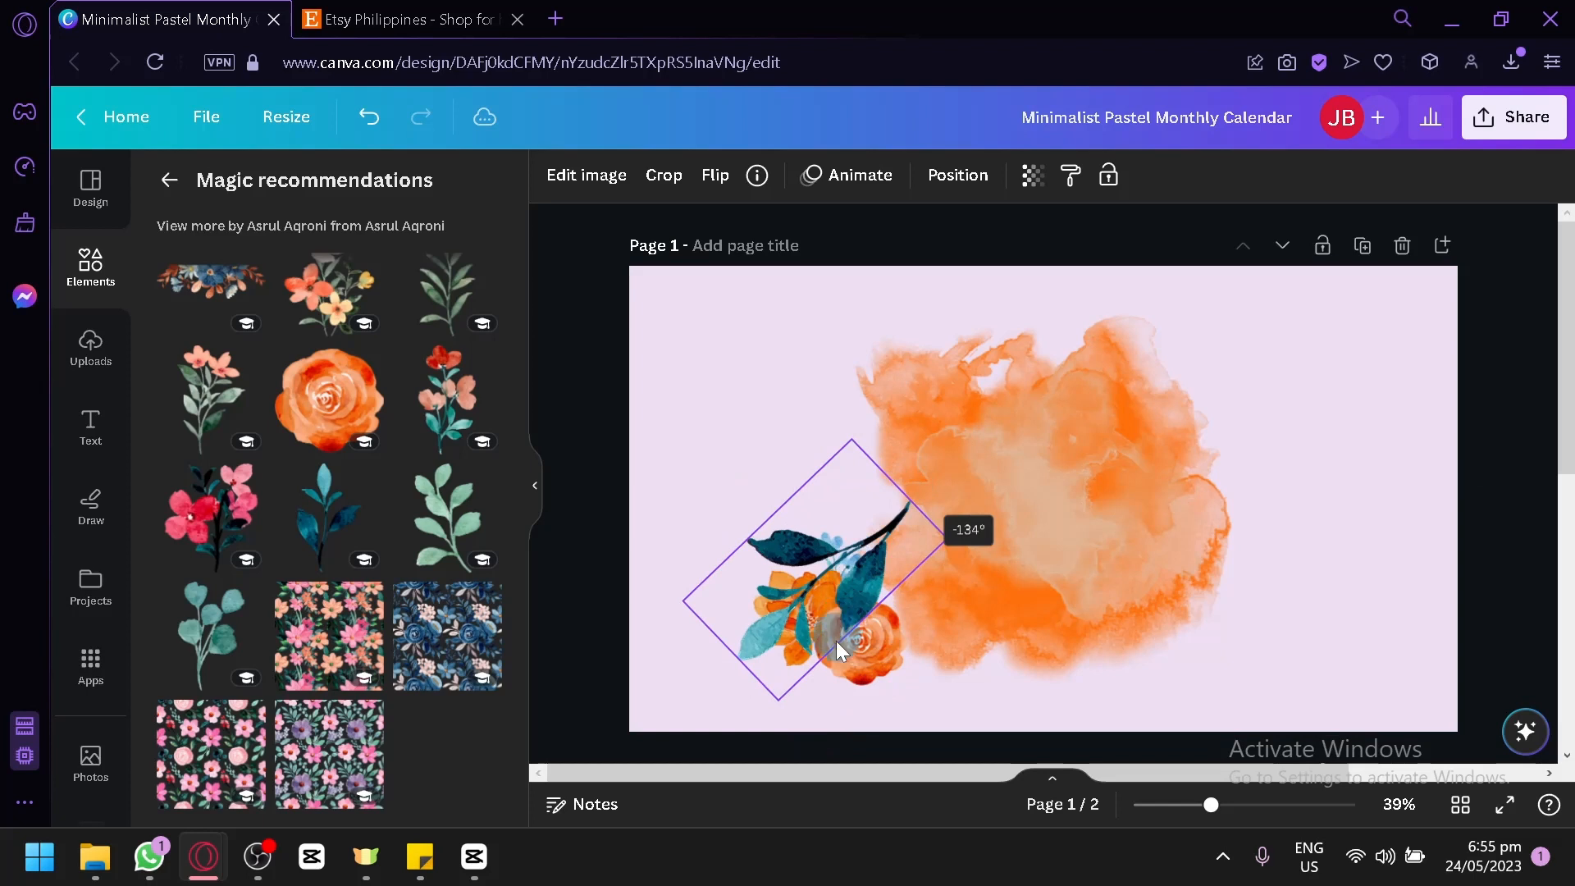
{"action": "mouse_move", "coordinate": [835, 642]}
{"action": "left_mouse_down"}
{"action": "mouse_move", "coordinate": [835, 515]}
{"action": "mouse_move", "coordinate": [823, 596]}
{"action": "mouse_move", "coordinate": [854, 640]}
{"action": "mouse_move", "coordinate": [818, 658]}
{"action": "left_mouse_up"}
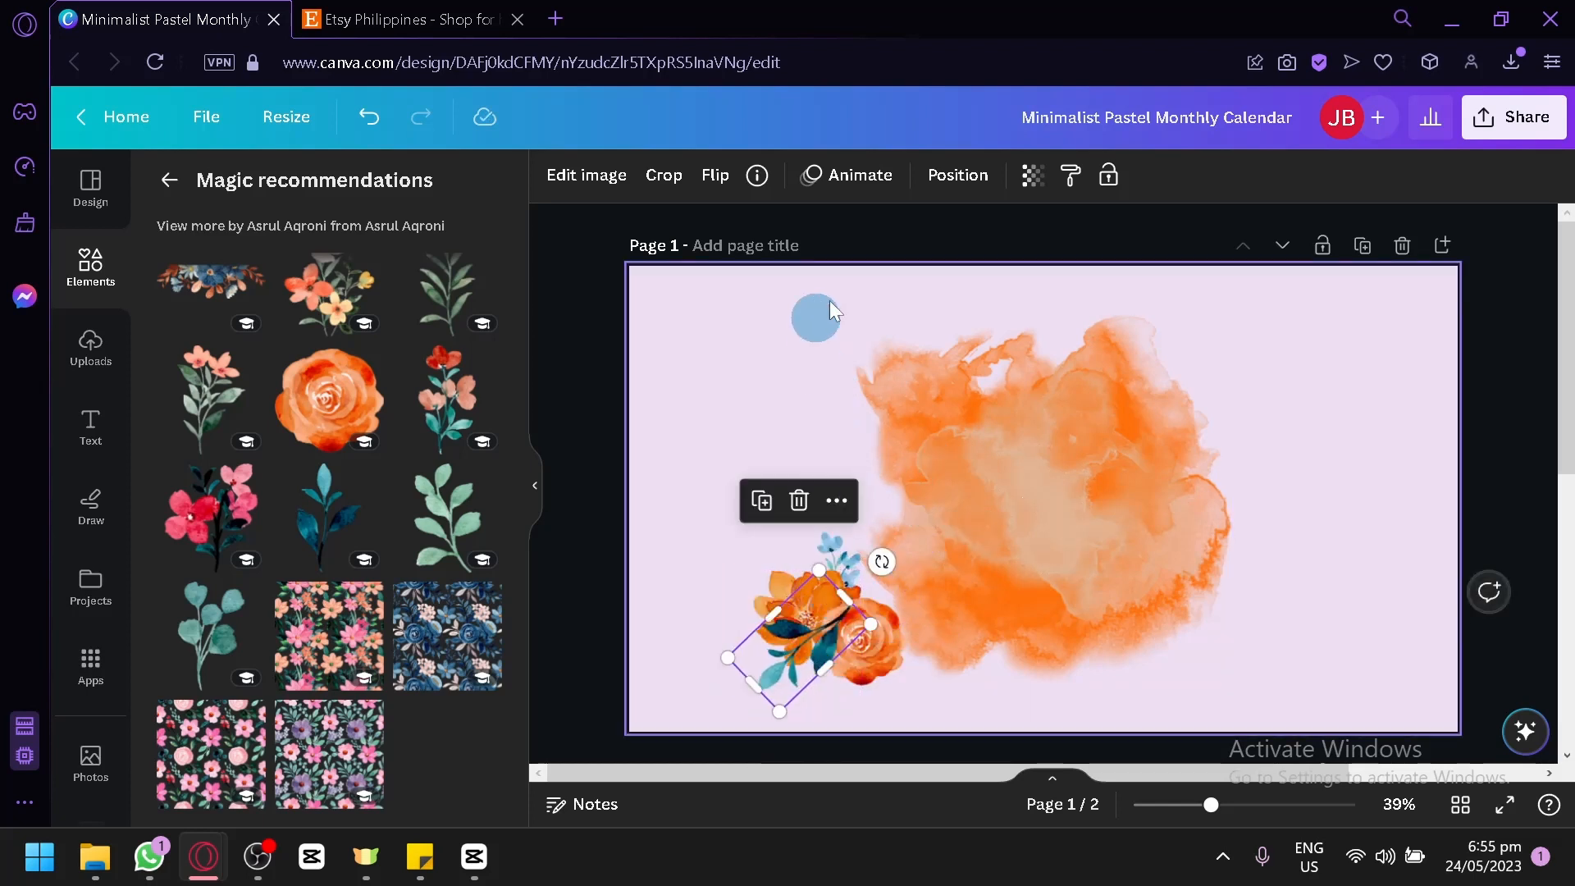
{"action": "left_click", "coordinate": [962, 177]}
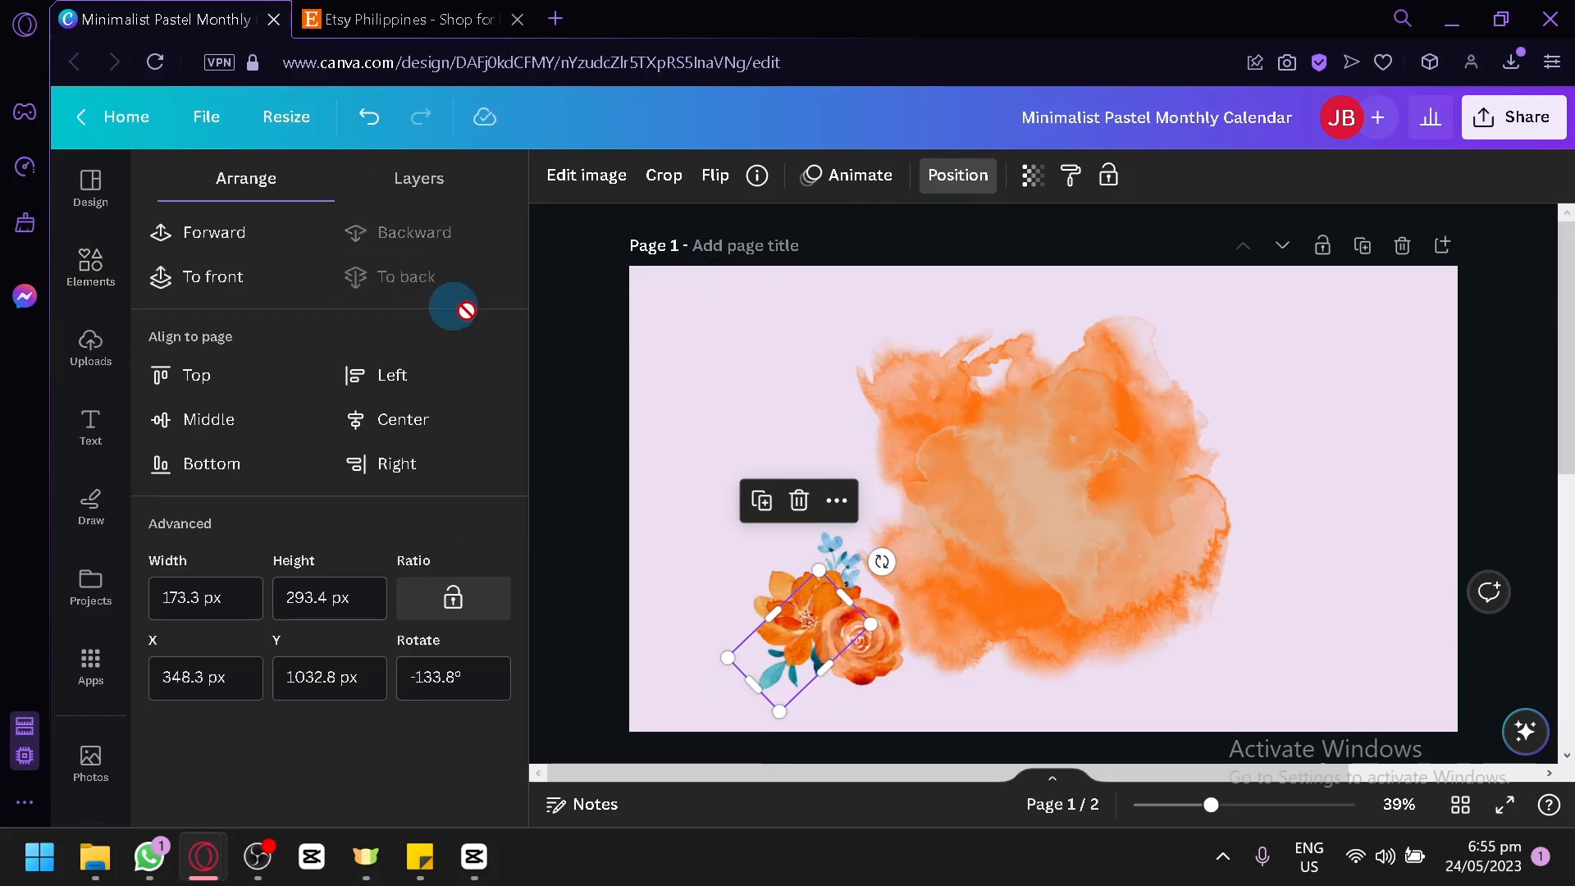
{"action": "left_click", "coordinate": [666, 365]}
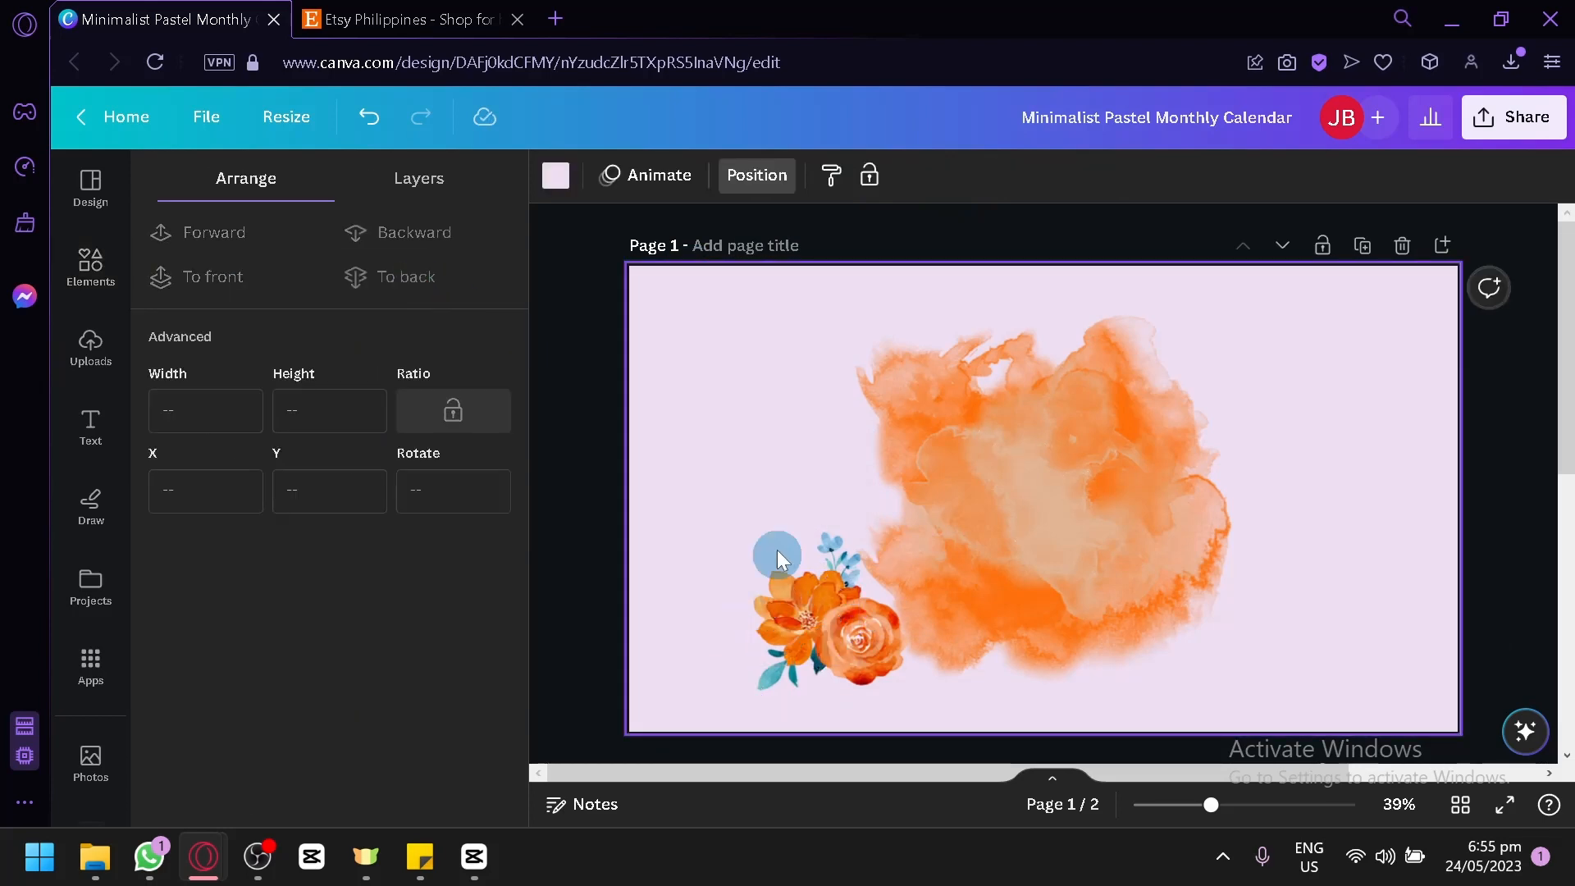
Step: Search the elements for "orange circle" and show all matching graphics
{"action": "left_click", "coordinate": [1032, 443]}
{"action": "left_click", "coordinate": [92, 246]}
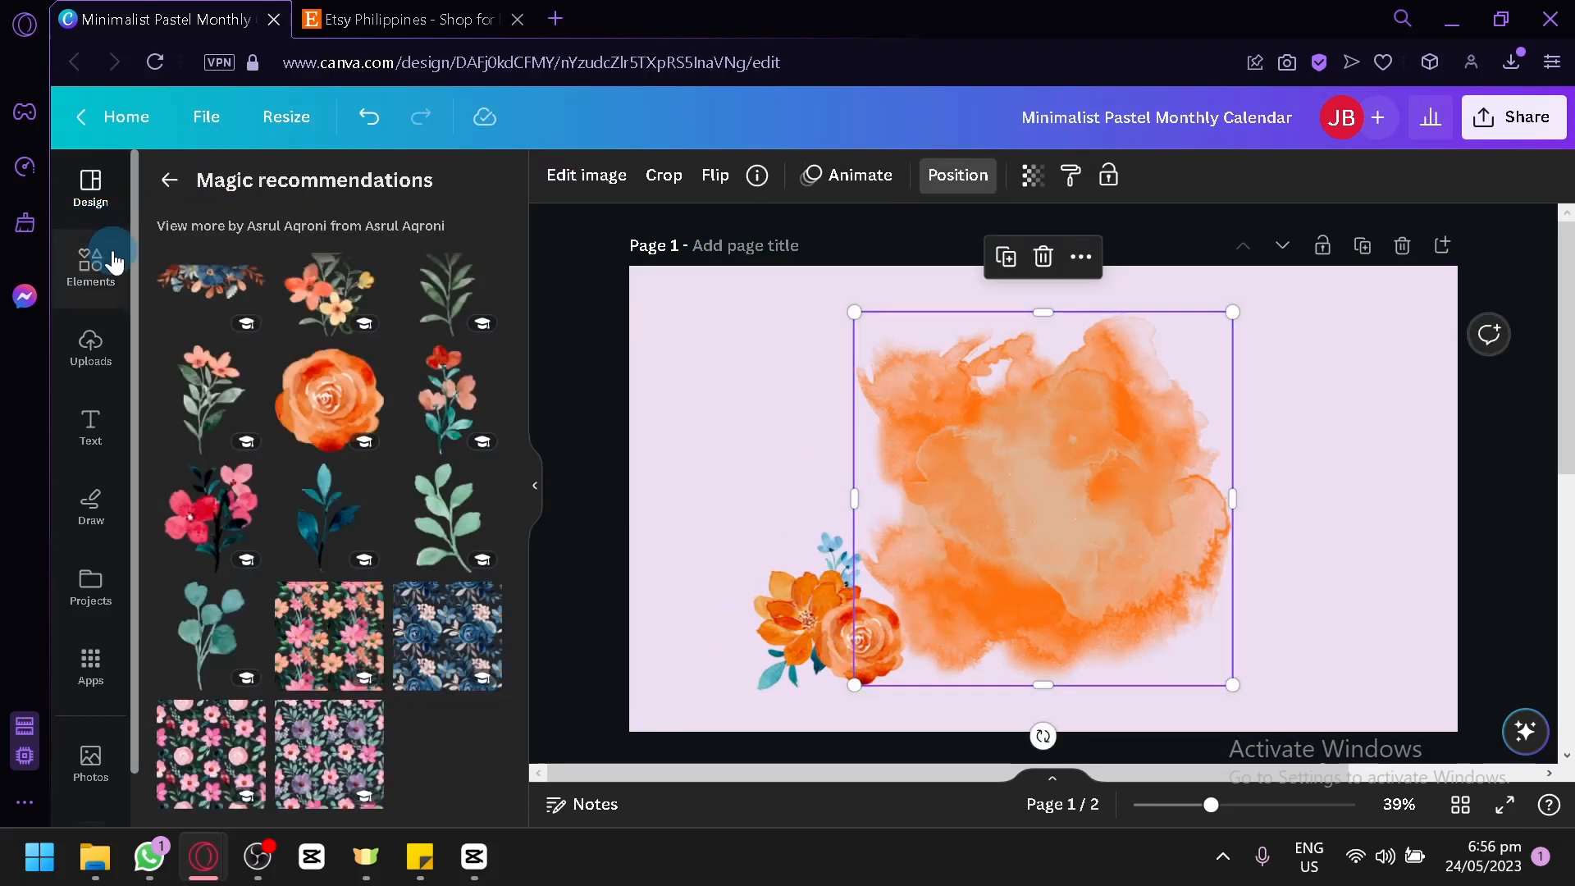
{"action": "left_click", "coordinate": [91, 187]}
{"action": "left_click", "coordinate": [97, 271]}
{"action": "left_click", "coordinate": [98, 283]}
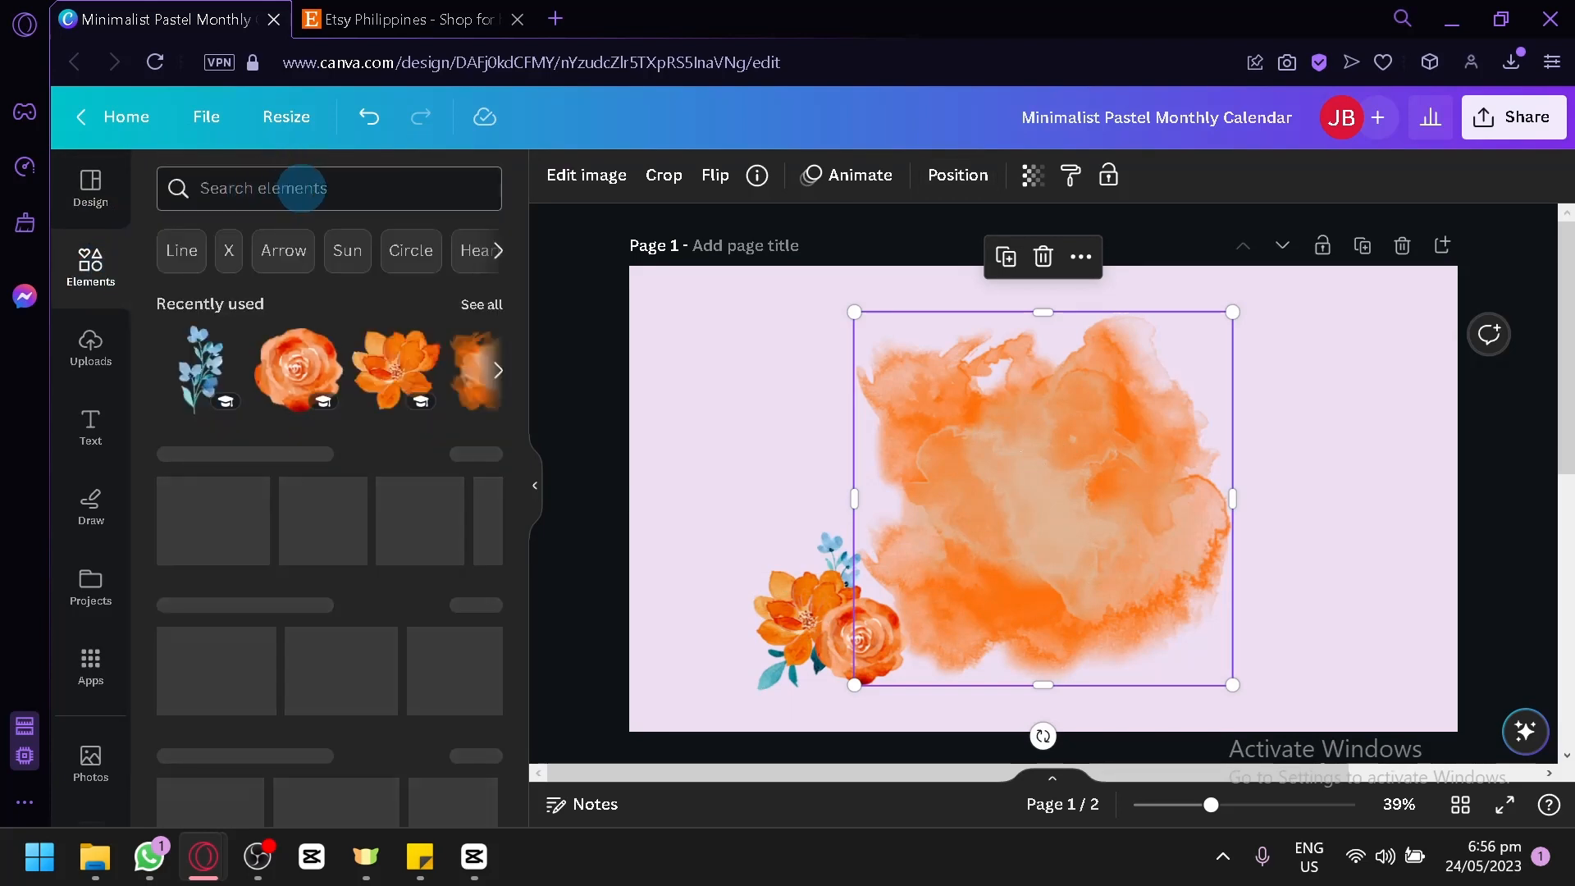
{"action": "left_click", "coordinate": [301, 187]}
{"action": "type", "text": "orange i"}
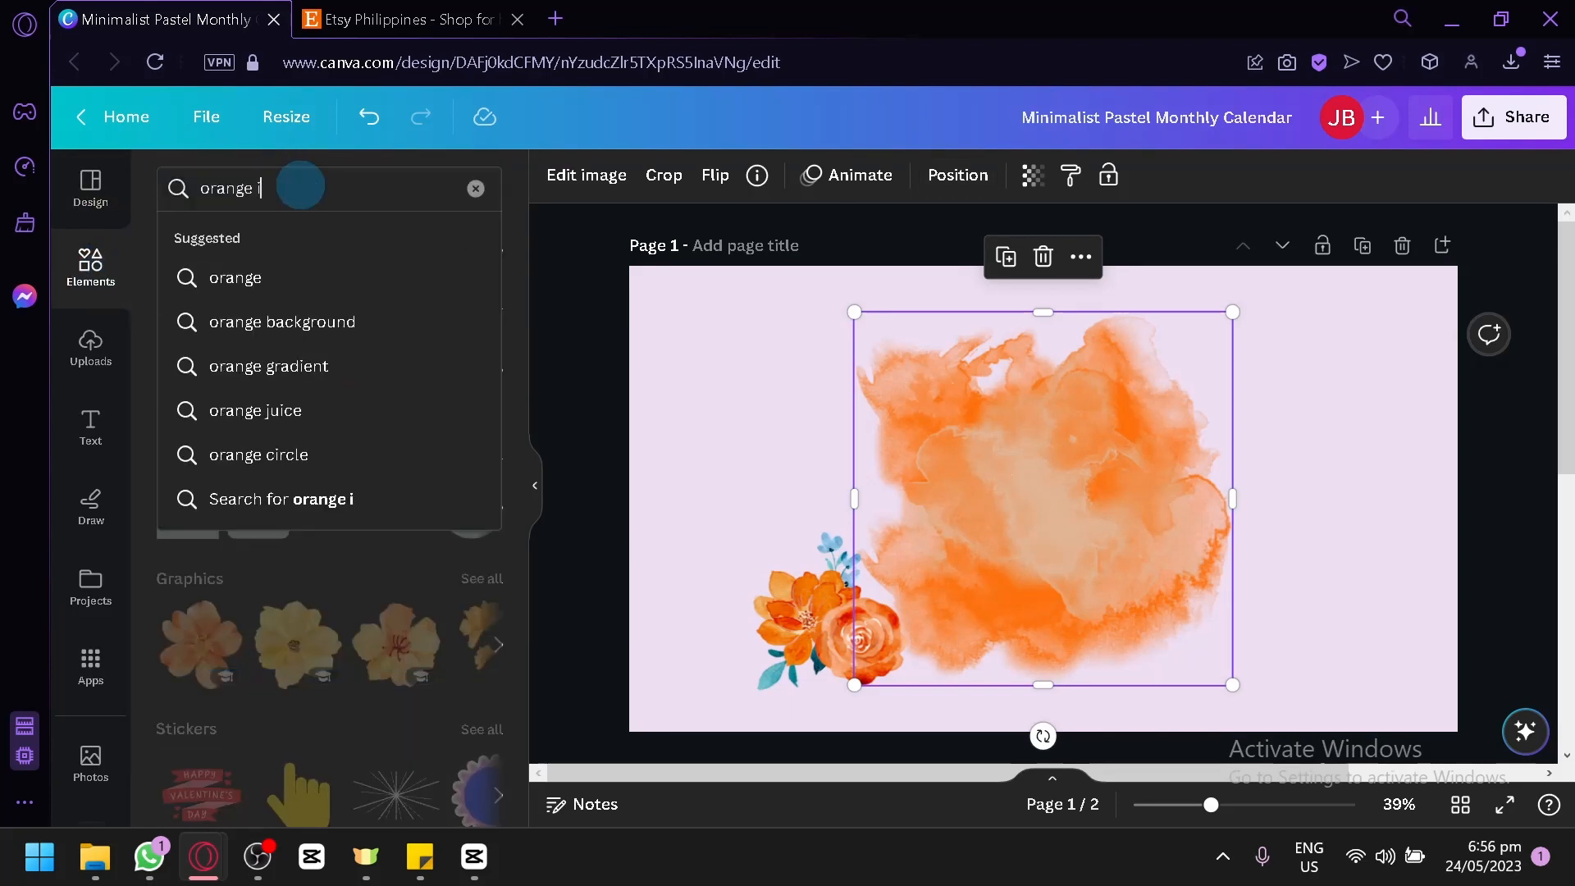
{"action": "key", "text": "BackSpace"}
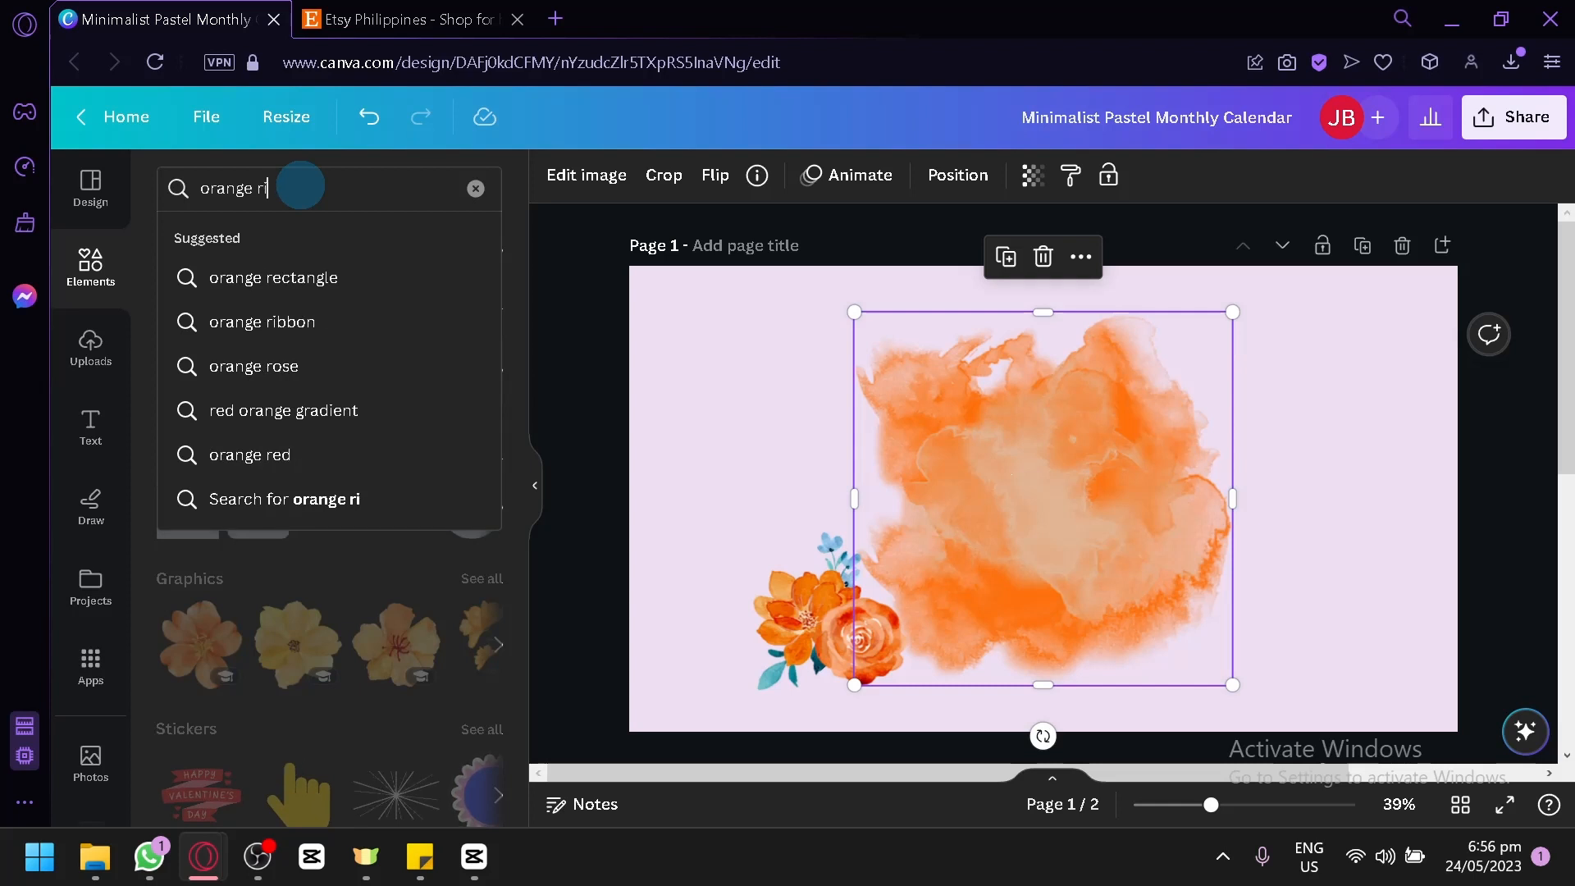
{"action": "type", "text": "circle"}
{"action": "key", "text": "Return"}
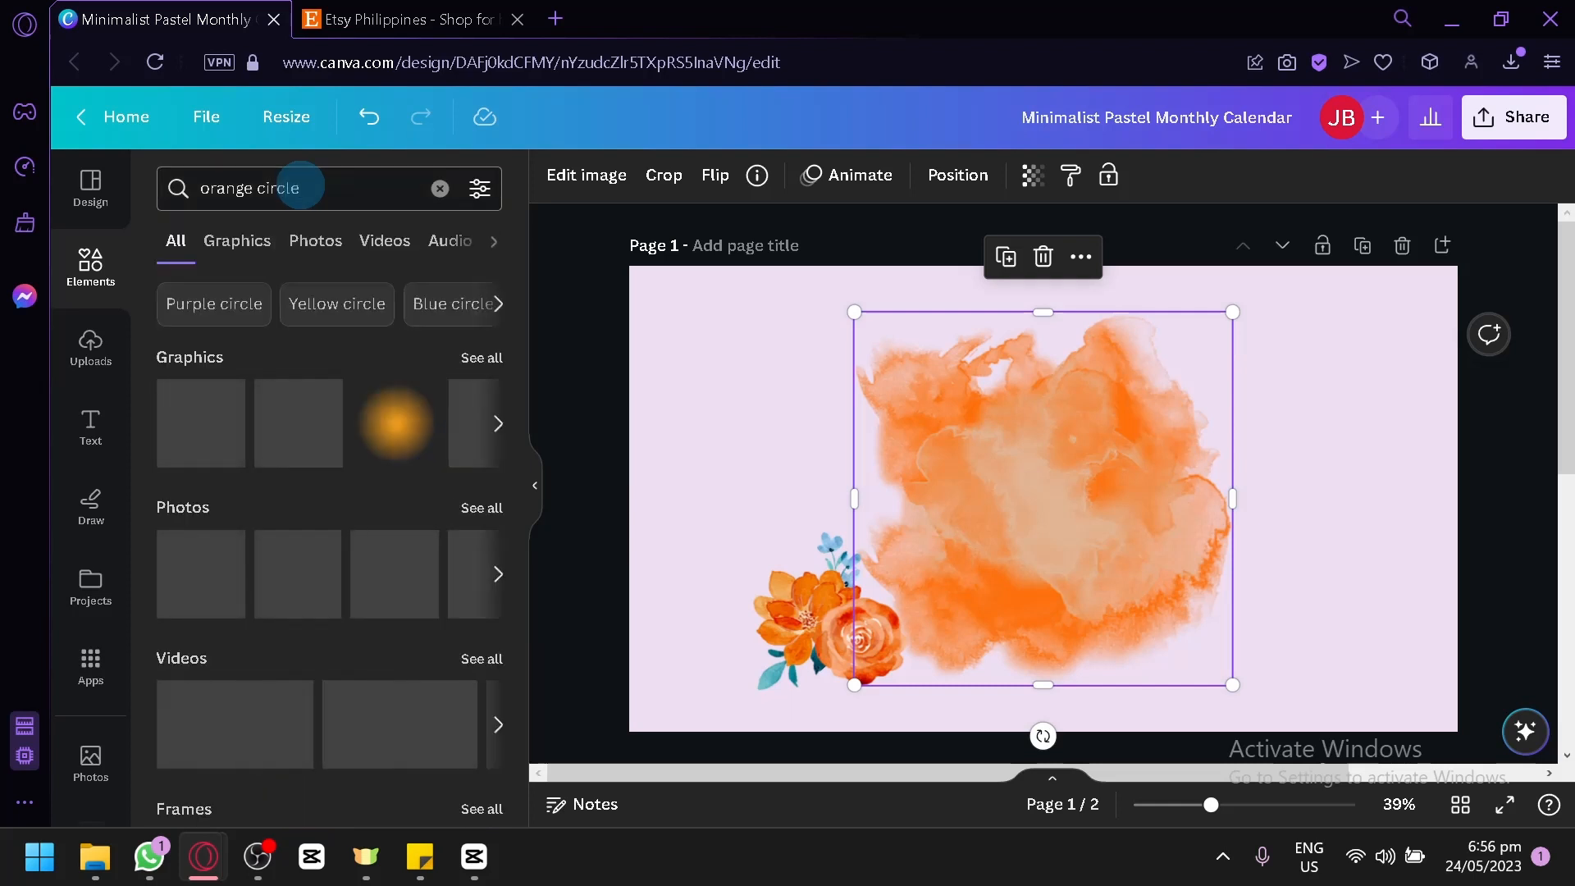
{"action": "left_click", "coordinate": [480, 361]}
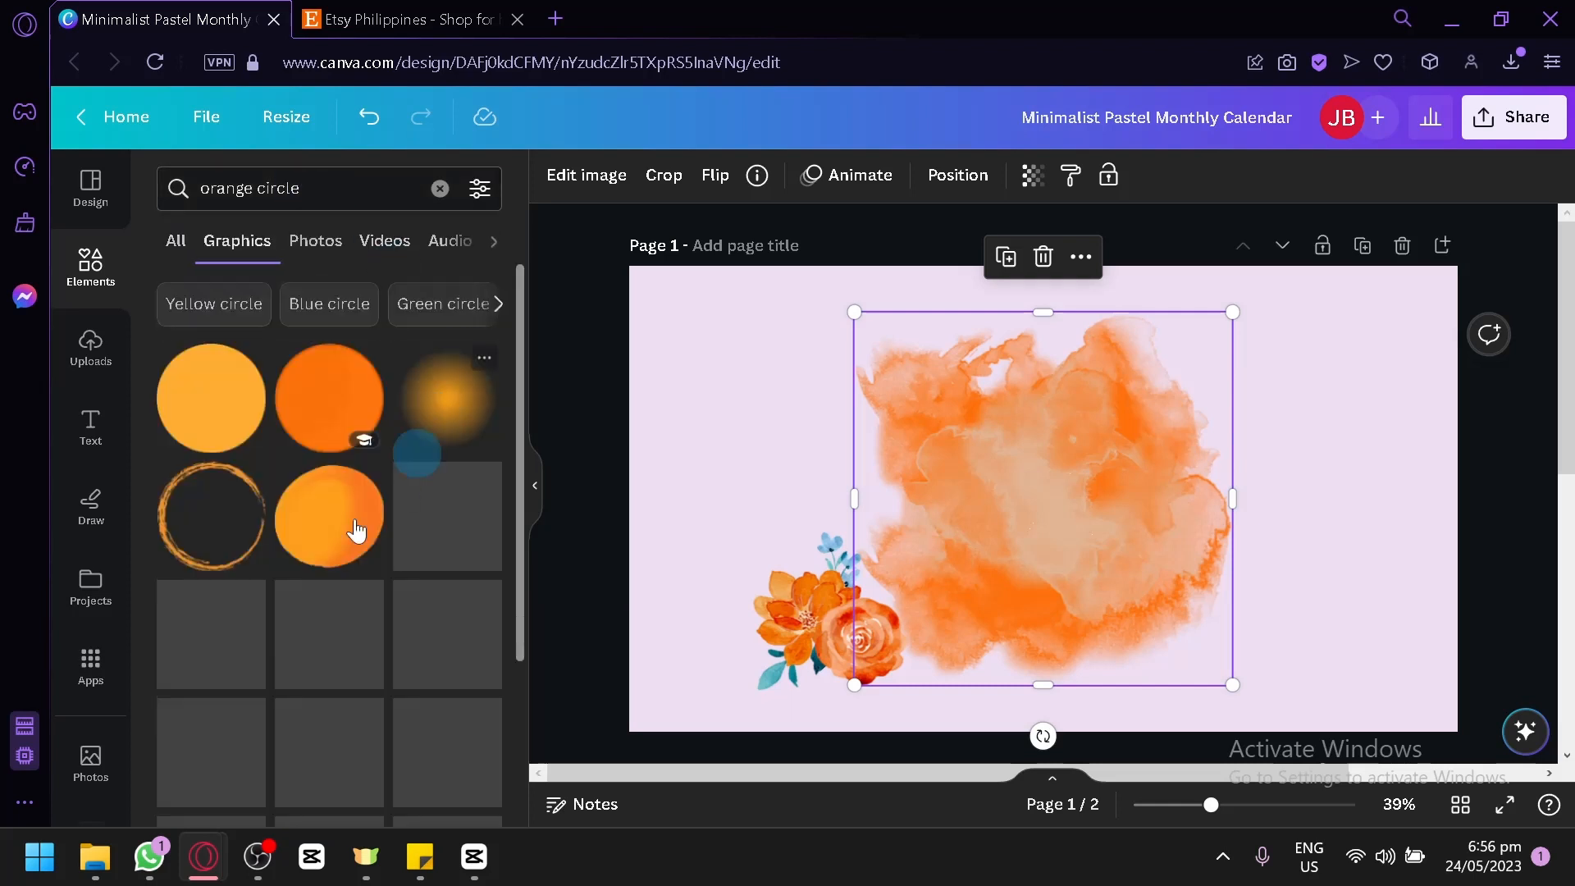
Step: Try the thin orange circle outline over the watercolor splash and delete it
{"action": "scroll", "coordinate": [225, 547], "scroll_direction": "down", "scroll_amount": 10}
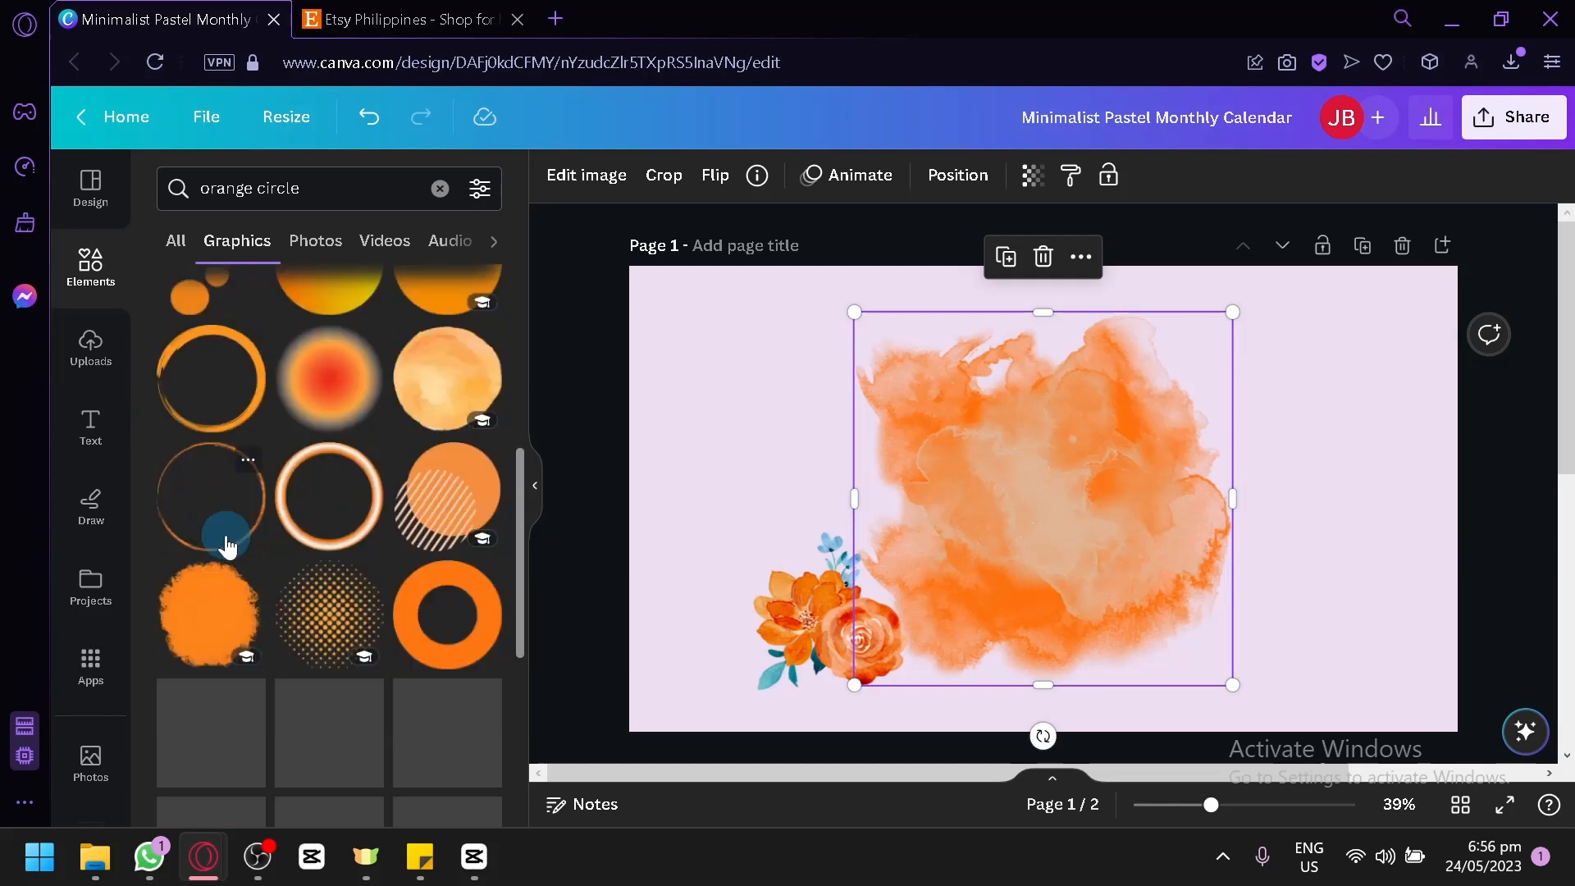
{"action": "scroll", "coordinate": [225, 547], "scroll_direction": "down", "scroll_amount": 2}
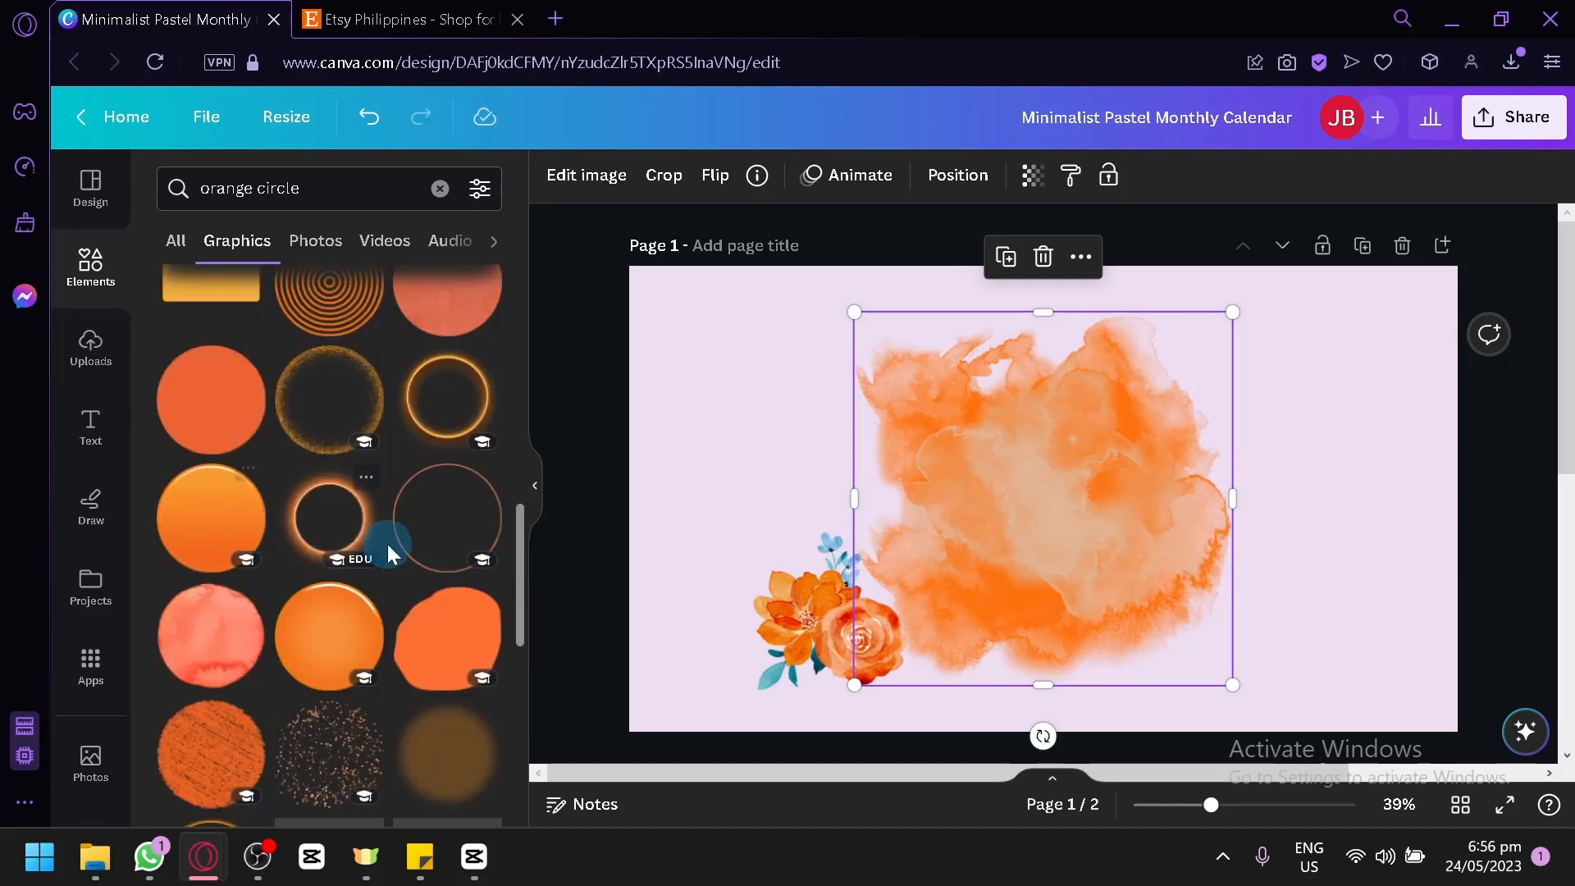
{"action": "left_click_drag", "start_coordinate": [387, 544], "coordinate": [808, 365]}
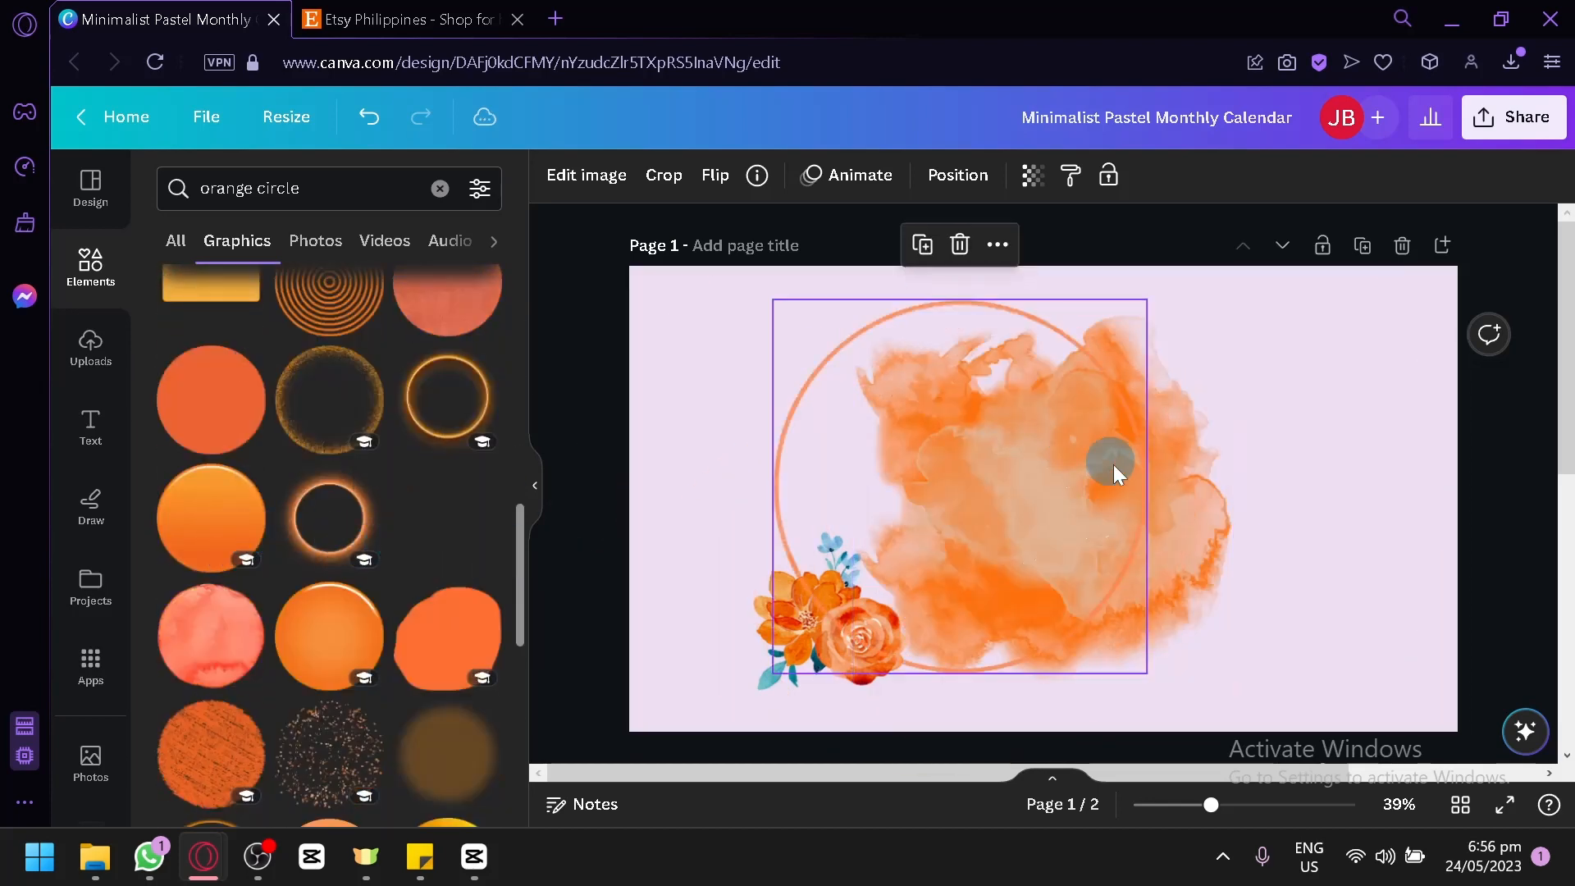
{"action": "key", "text": "Delete"}
Step: Delete the orange watercolor splash and add the solid orange irregular circle graphic on the right half of the page
{"action": "left_click", "coordinate": [942, 453]}
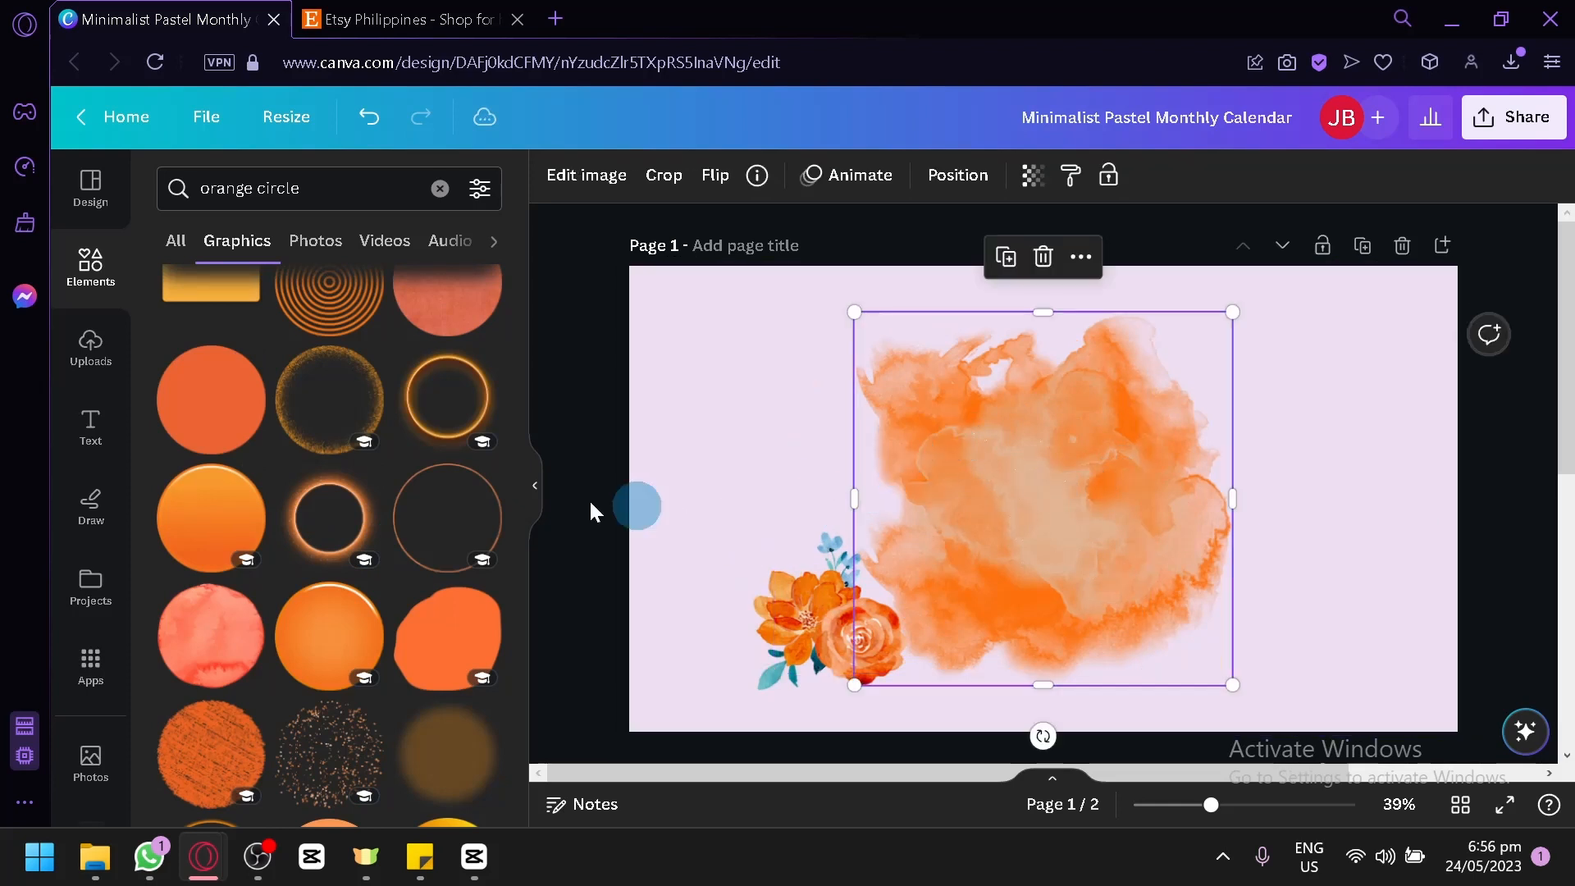
{"action": "key", "text": "Delete"}
{"action": "left_click_drag", "start_coordinate": [447, 623], "coordinate": [1125, 468]}
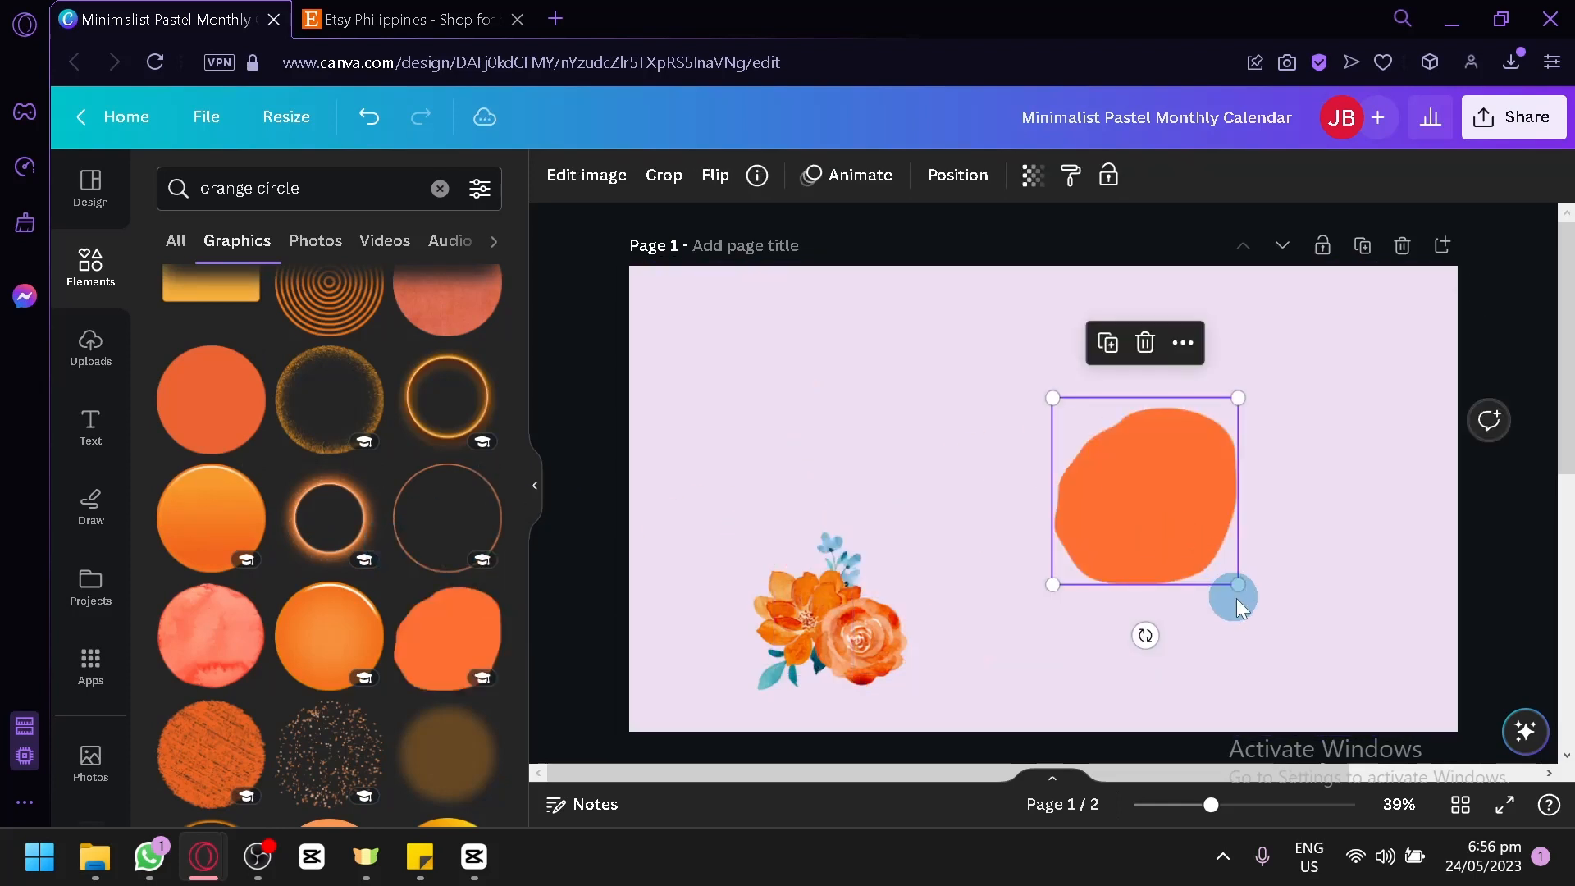
Step: Enlarge the orange irregular circle to about half the page width and position it over the flowers
{"action": "left_click_drag", "start_coordinate": [1238, 586], "coordinate": [1371, 692]}
{"action": "left_click_drag", "start_coordinate": [1227, 545], "coordinate": [907, 415]}
{"action": "left_click_drag", "start_coordinate": [1055, 589], "coordinate": [1143, 674]}
{"action": "left_click_drag", "start_coordinate": [992, 549], "coordinate": [1026, 534]}
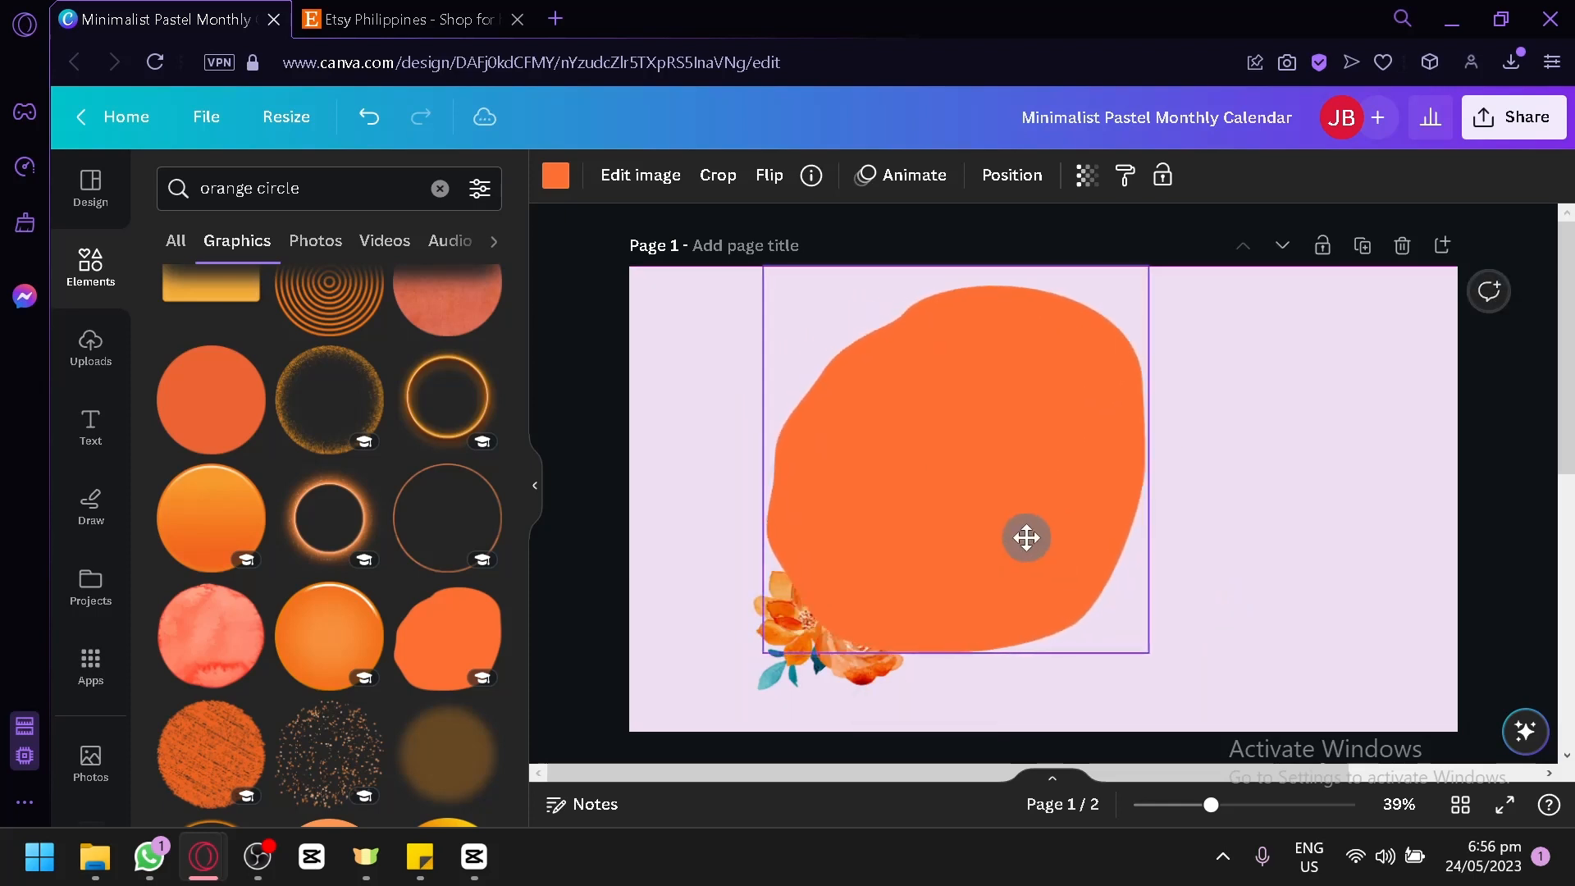
Step: Duplicate the large orange shape twice, offsetting one copy to the upper right and one to the lower right
{"action": "left_click_drag", "start_coordinate": [1086, 475], "coordinate": [1137, 454]}
{"action": "left_click_drag", "start_coordinate": [1115, 517], "coordinate": [1081, 644]}
{"action": "left_click", "coordinate": [1185, 316]}
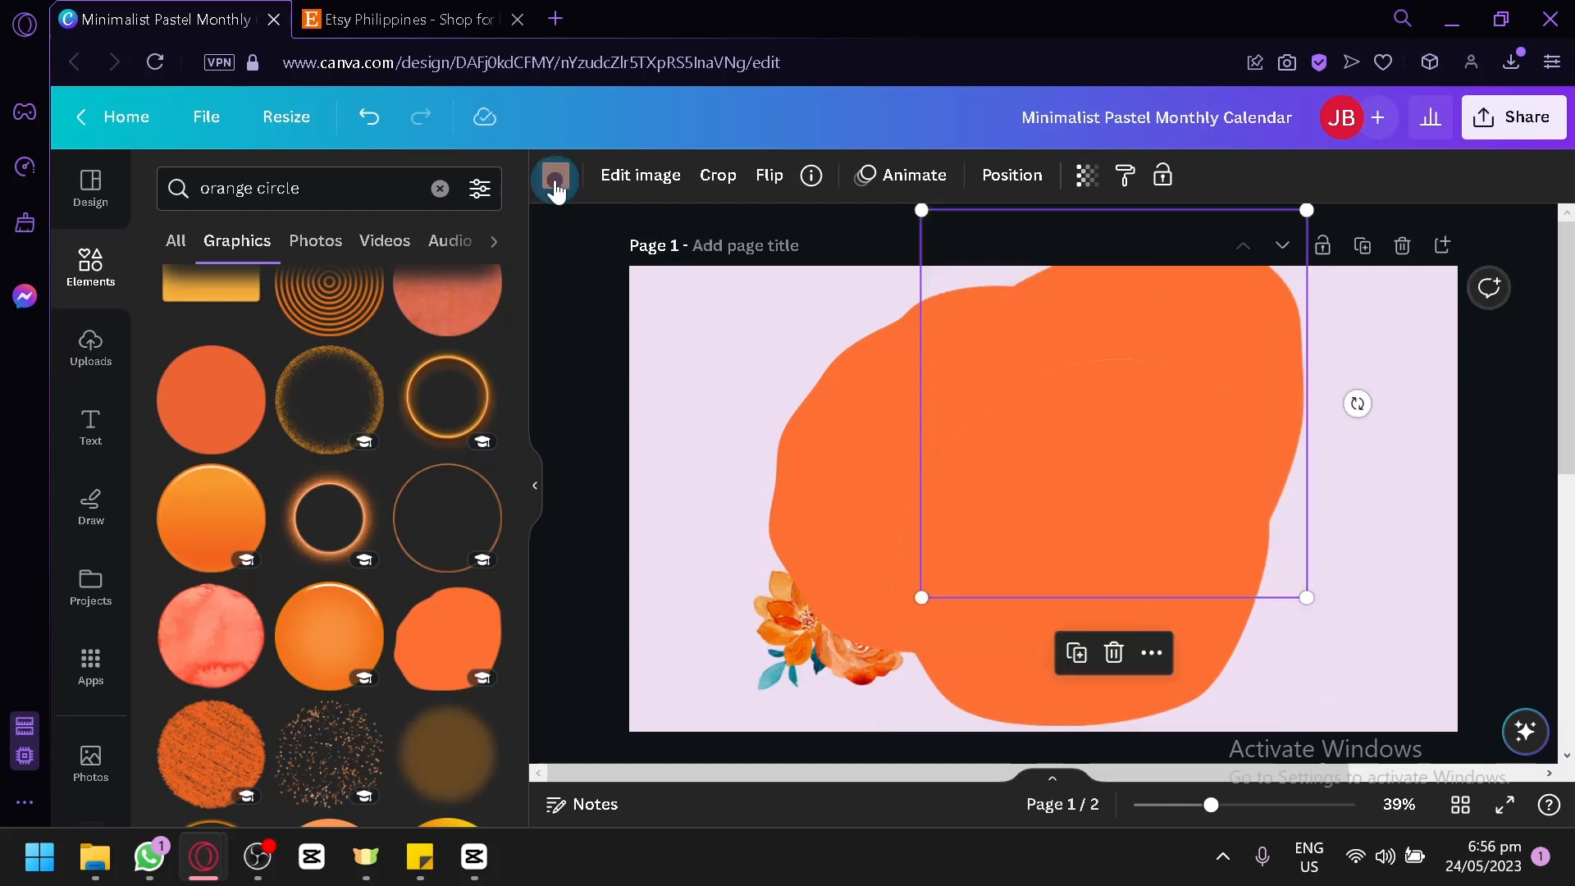
Step: Recolor the upper-right copy of the shape to a muted terracotta brown
{"action": "left_click", "coordinate": [555, 179]}
{"action": "left_click", "coordinate": [419, 371]}
{"action": "left_click_drag", "start_coordinate": [415, 366], "coordinate": [348, 375]}
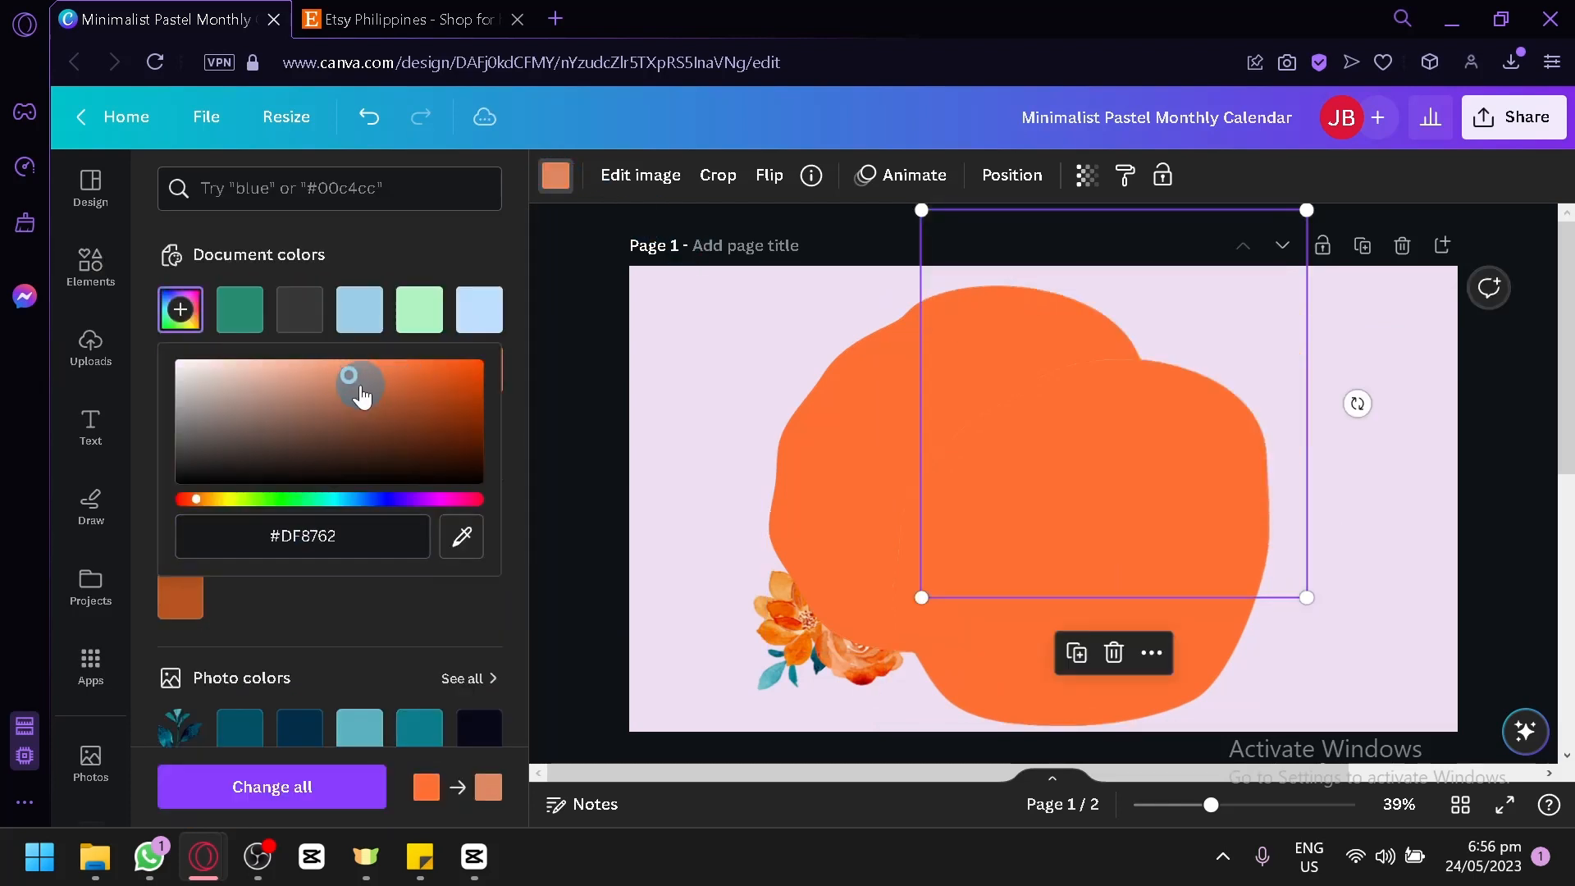
Step: Recolor the lower-right copy of the shape to light peach #EFAE92
{"action": "left_click", "coordinate": [967, 642]}
{"action": "left_click", "coordinate": [487, 377]}
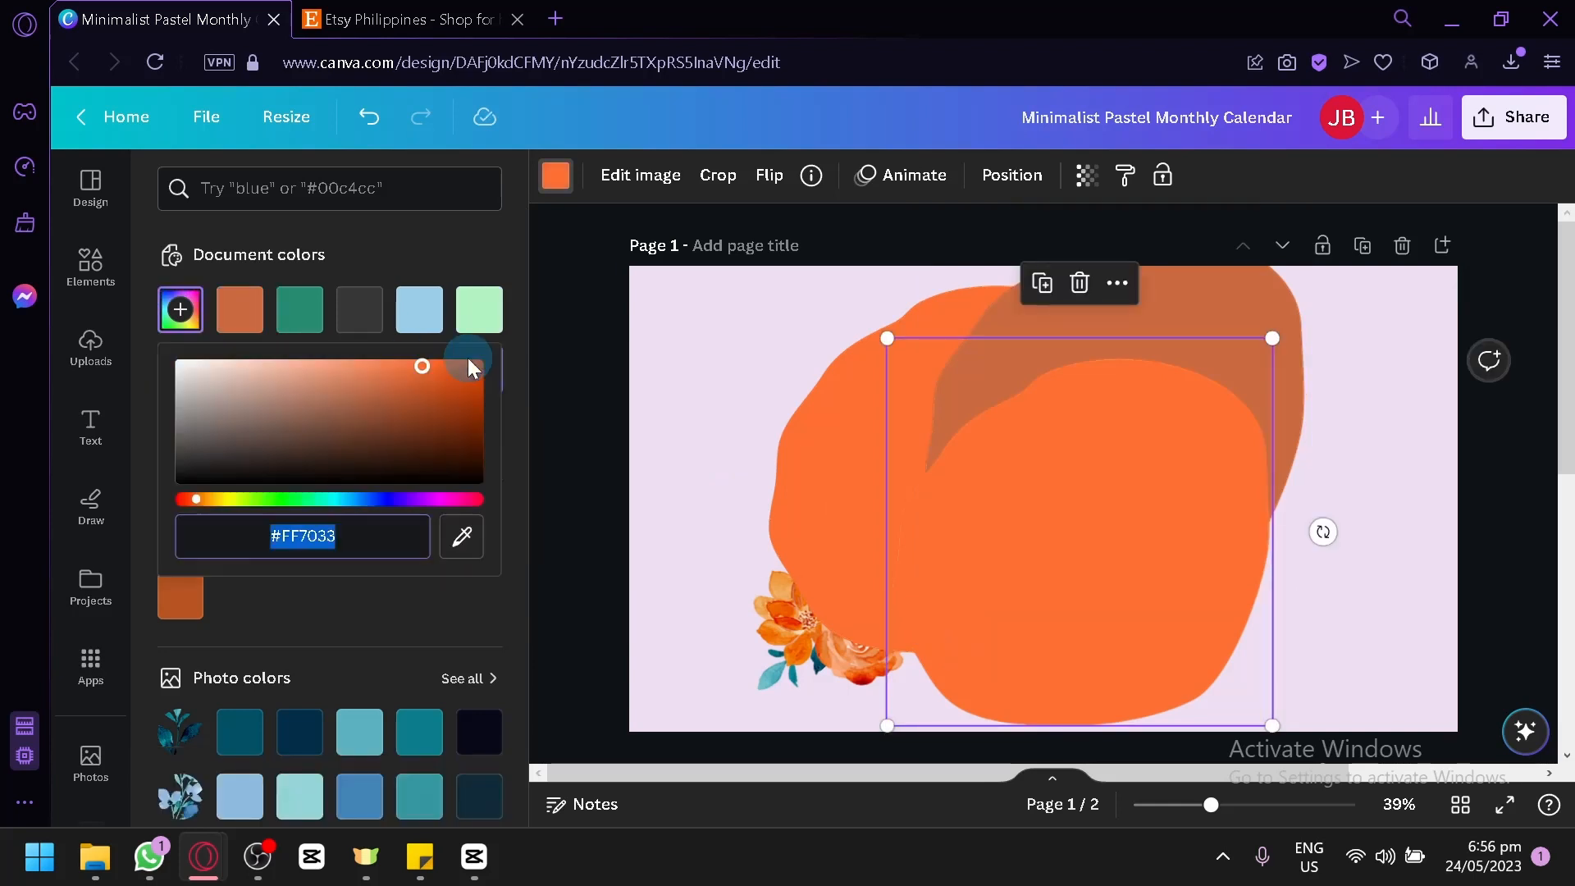
{"action": "left_click_drag", "start_coordinate": [352, 397], "coordinate": [295, 368]}
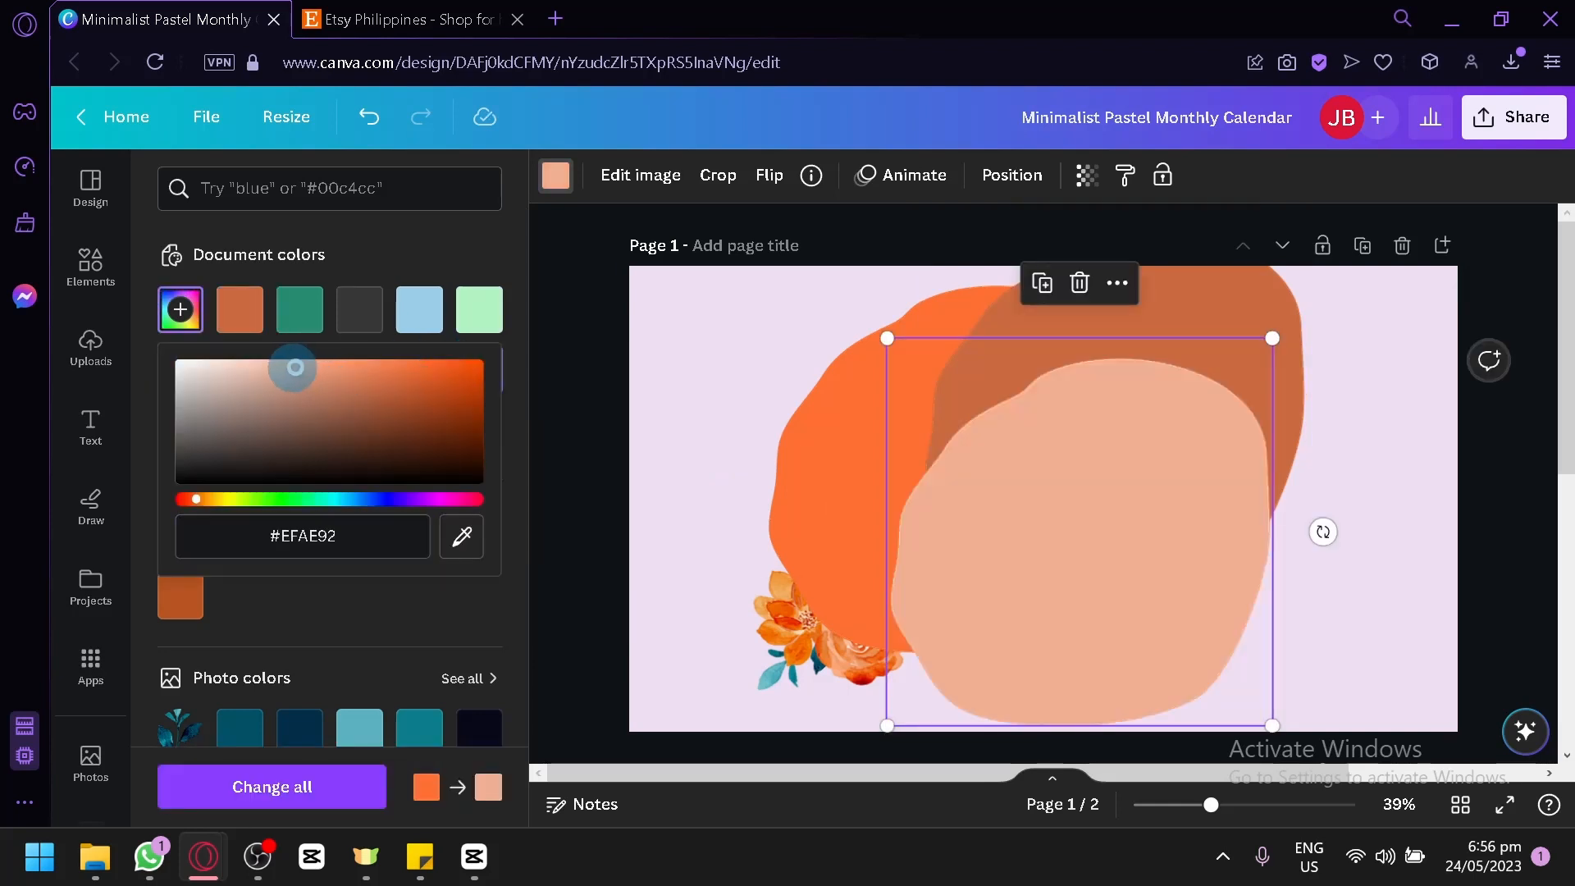
Step: Shift the orange and peach shapes upward so the flowers are uncovered, and rotate the peach shape to vary its outline
{"action": "left_click_drag", "start_coordinate": [820, 457], "coordinate": [874, 411]}
{"action": "left_click_drag", "start_coordinate": [1138, 602], "coordinate": [1132, 561]}
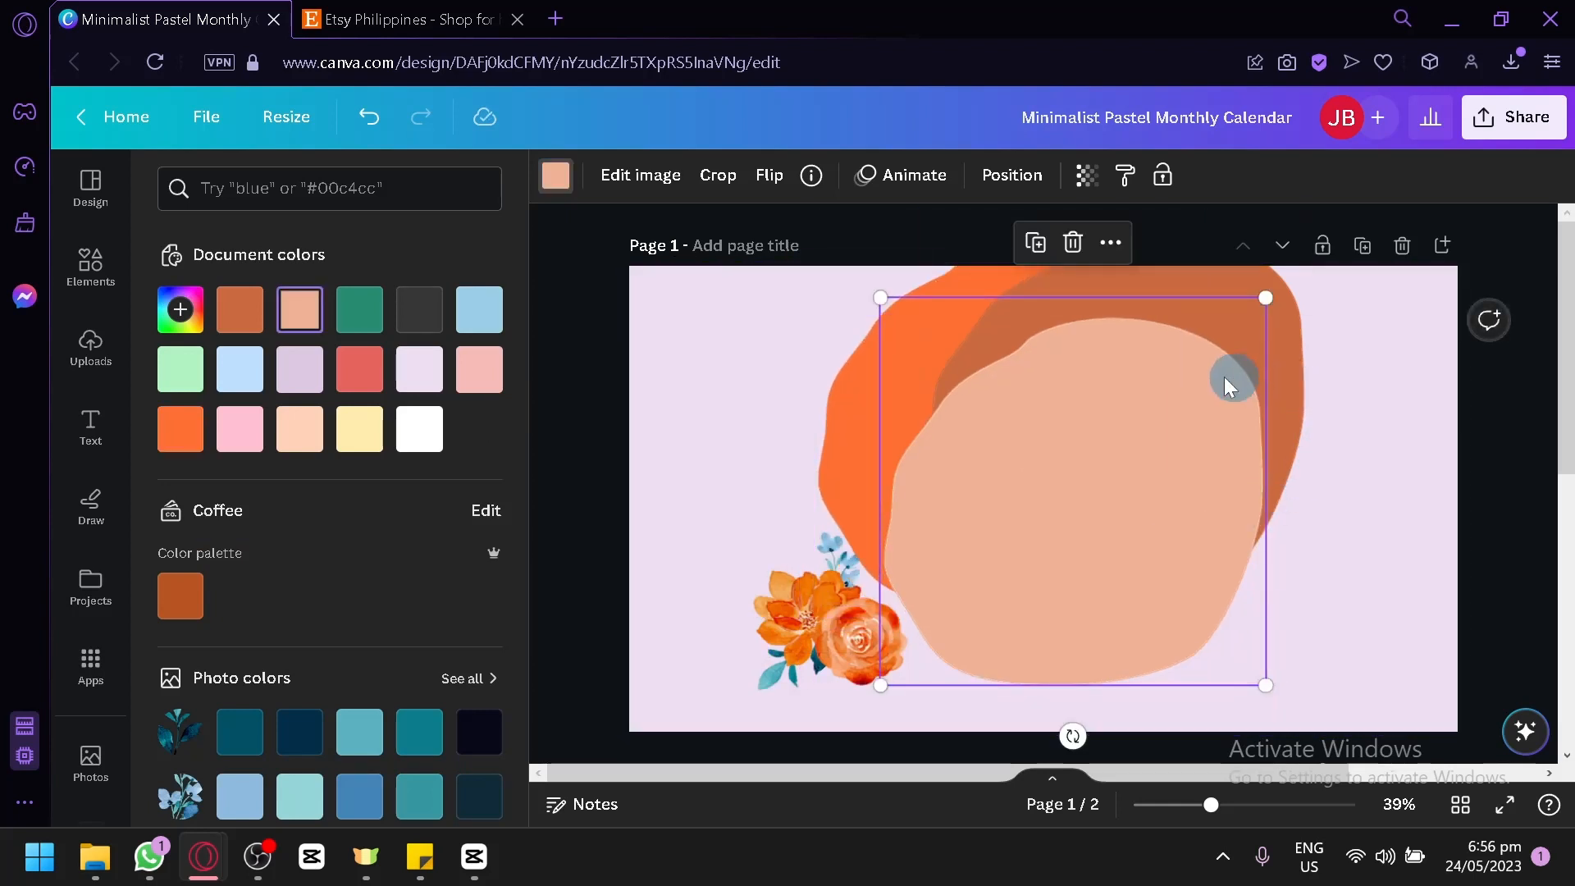
{"action": "left_click_drag", "start_coordinate": [1073, 736], "coordinate": [1272, 297]}
{"action": "left_click", "coordinate": [1266, 294]}
{"action": "left_click", "coordinate": [1399, 379]}
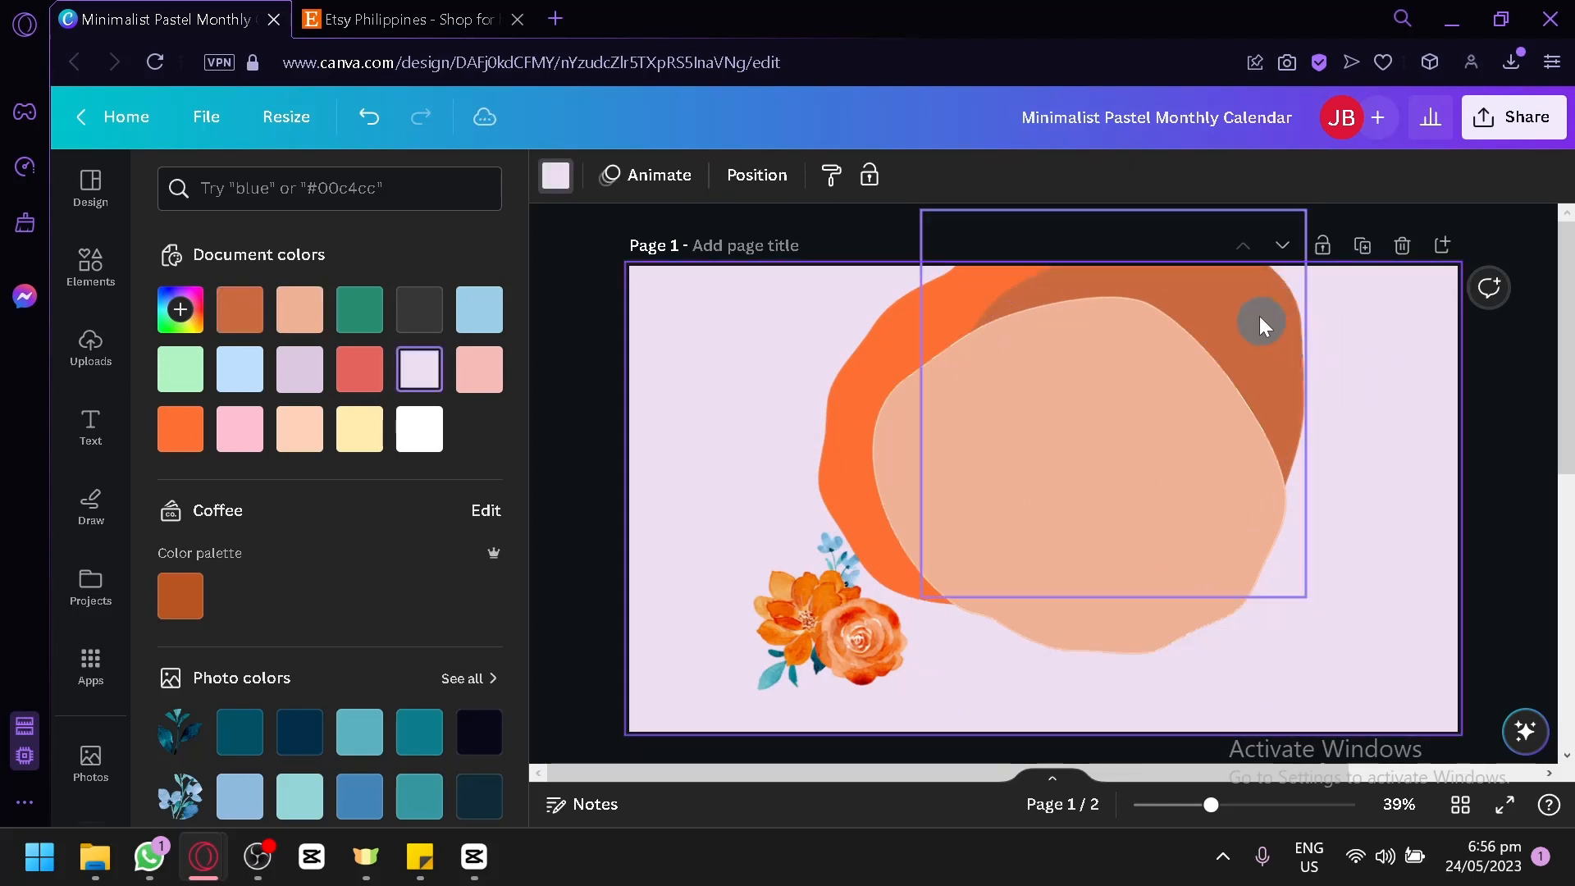
Step: Move the three layered shapes together toward the page center and send them to the back behind the flowers
{"action": "left_click_drag", "start_coordinate": [741, 345], "coordinate": [1247, 441]}
{"action": "left_click_drag", "start_coordinate": [1105, 468], "coordinate": [1067, 492]}
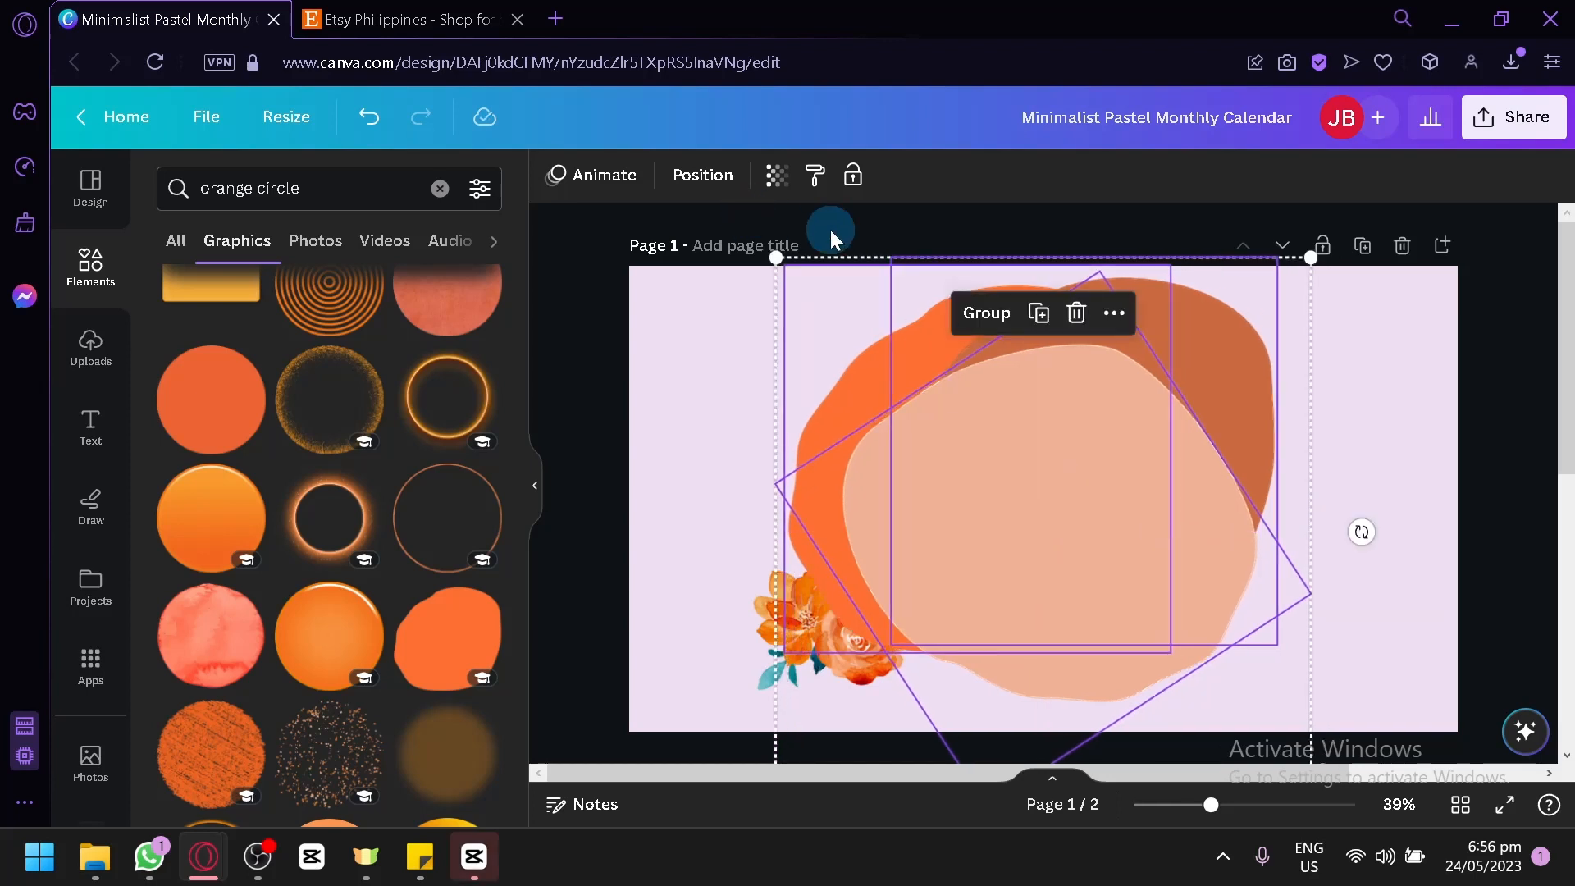
{"action": "left_click", "coordinate": [686, 177]}
{"action": "left_click", "coordinate": [407, 277]}
{"action": "left_click", "coordinate": [654, 376]}
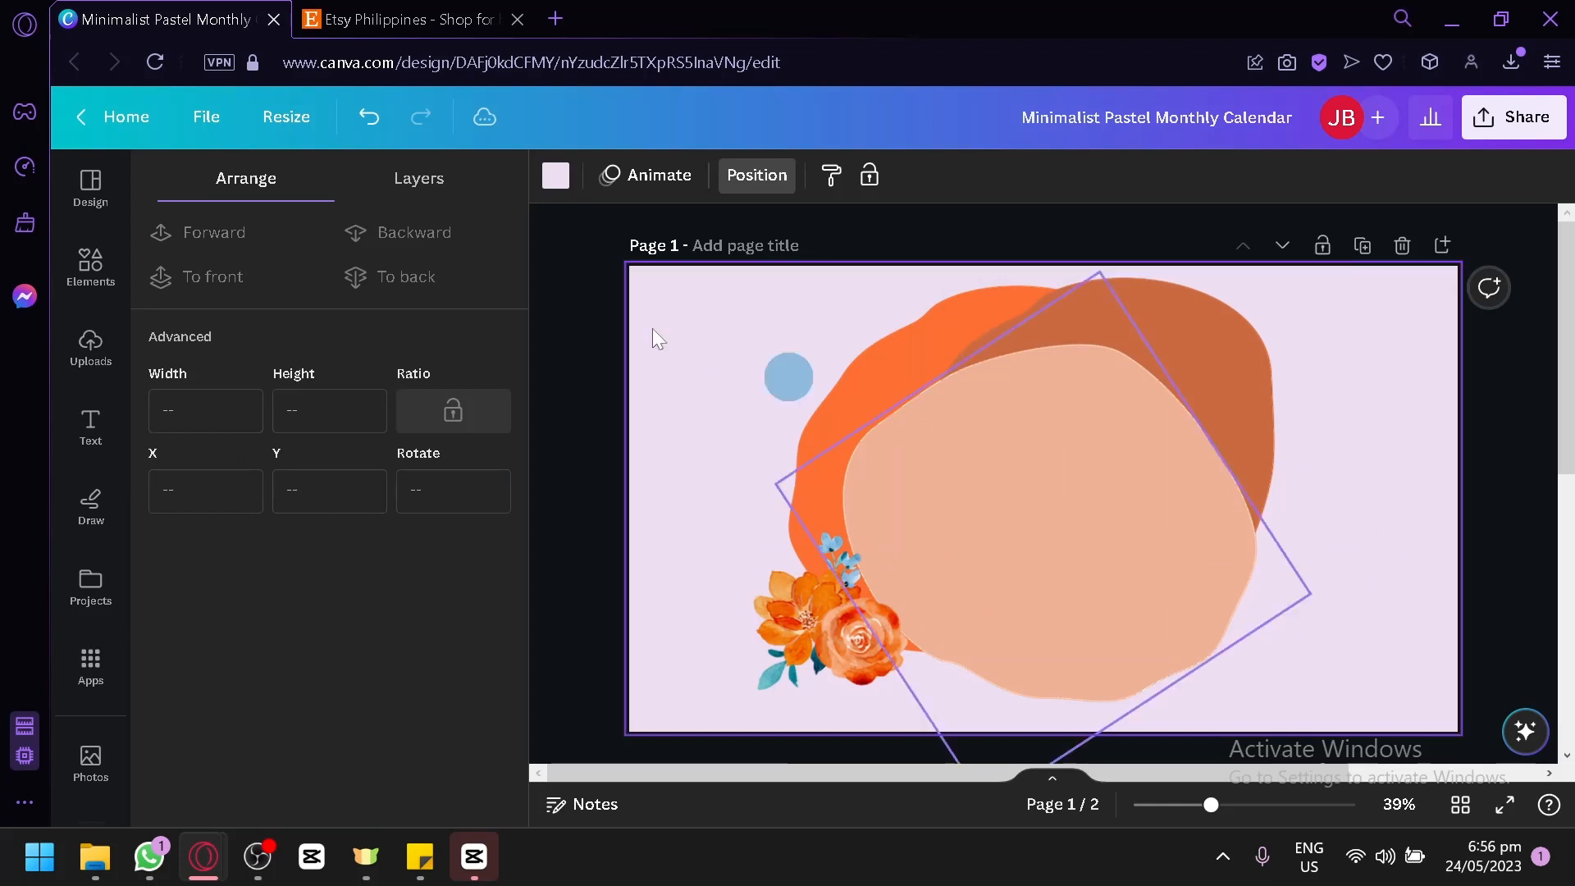
Step: Search the elements for "orange" and show all matching graphics
{"action": "left_click", "coordinate": [88, 265]}
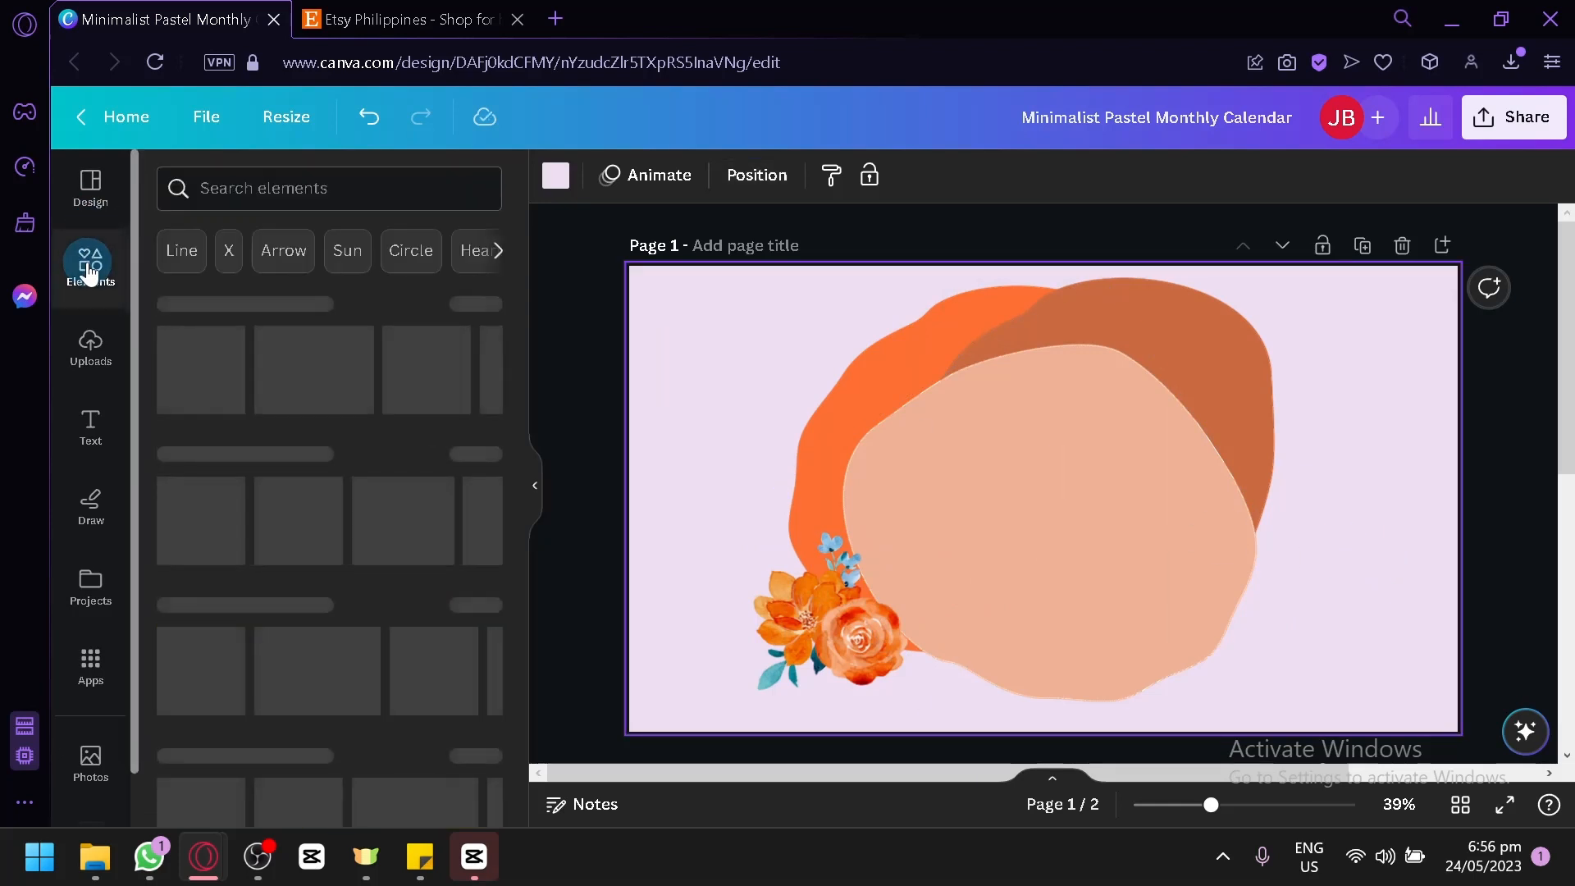
{"action": "left_click", "coordinate": [289, 193]}
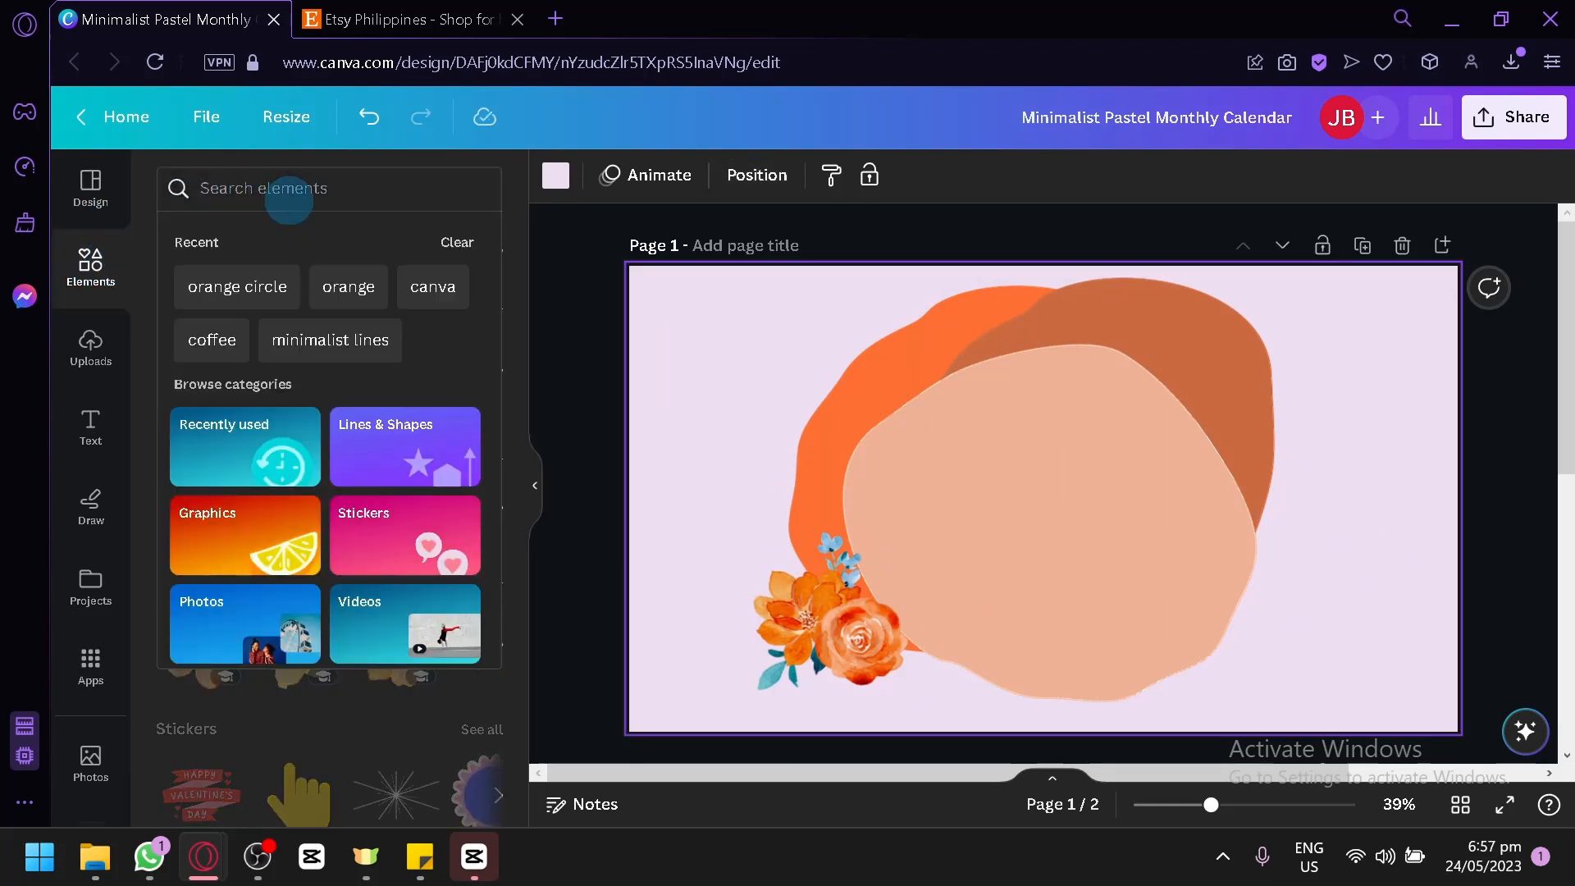
{"action": "type", "text": "orange"}
{"action": "key", "text": "Return"}
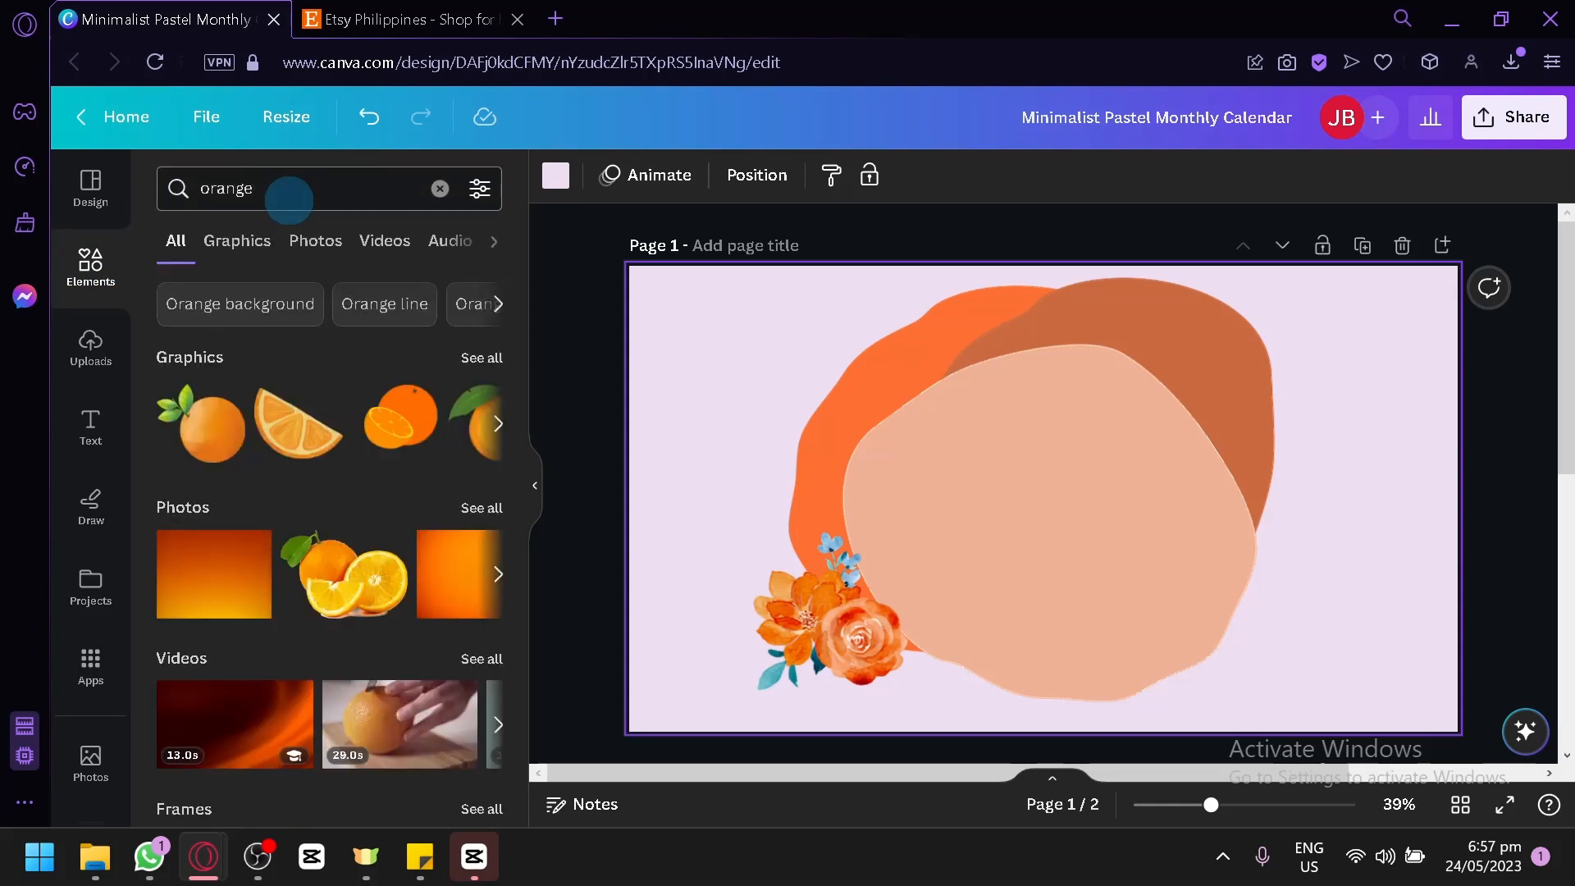
{"action": "left_click", "coordinate": [476, 361]}
Step: Set the peach watercolor cloud graphic as the background of page 1
{"action": "scroll", "coordinate": [387, 556], "scroll_direction": "down", "scroll_amount": 5}
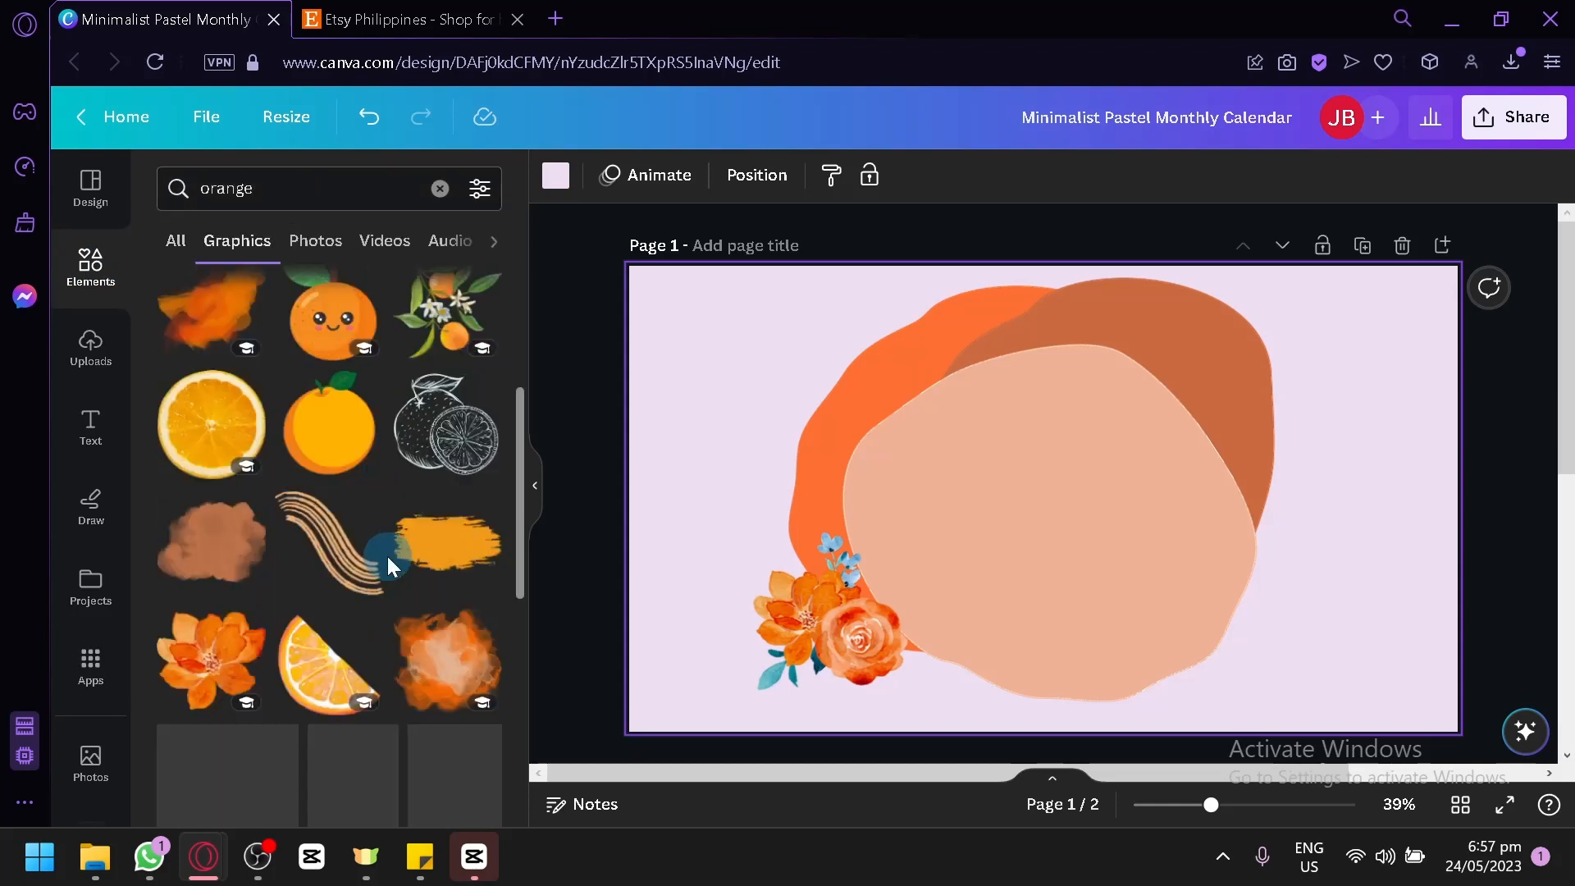
{"action": "left_click", "coordinate": [417, 615]}
{"action": "scroll", "coordinate": [423, 599], "scroll_direction": "down", "scroll_amount": 2}
{"action": "left_click_drag", "start_coordinate": [180, 389], "coordinate": [668, 331]}
{"action": "left_click", "coordinate": [1443, 515]}
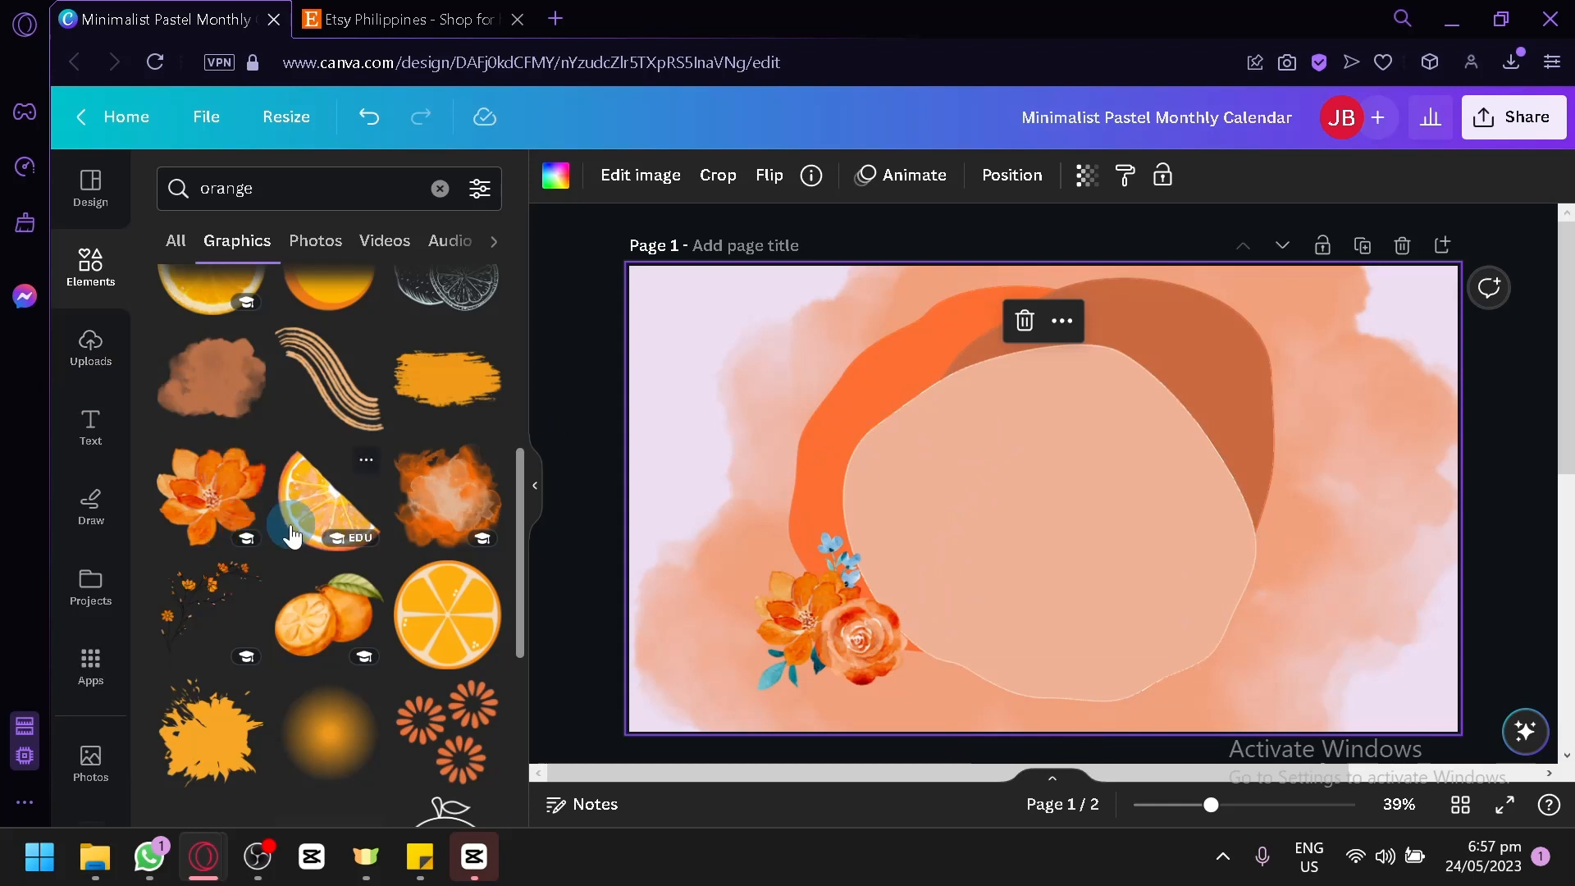
Step: Try a watercolor orange slice shrunk to a small accent over the upper right of the terracotta shape
{"action": "left_click_drag", "start_coordinate": [312, 506], "coordinate": [1214, 304]}
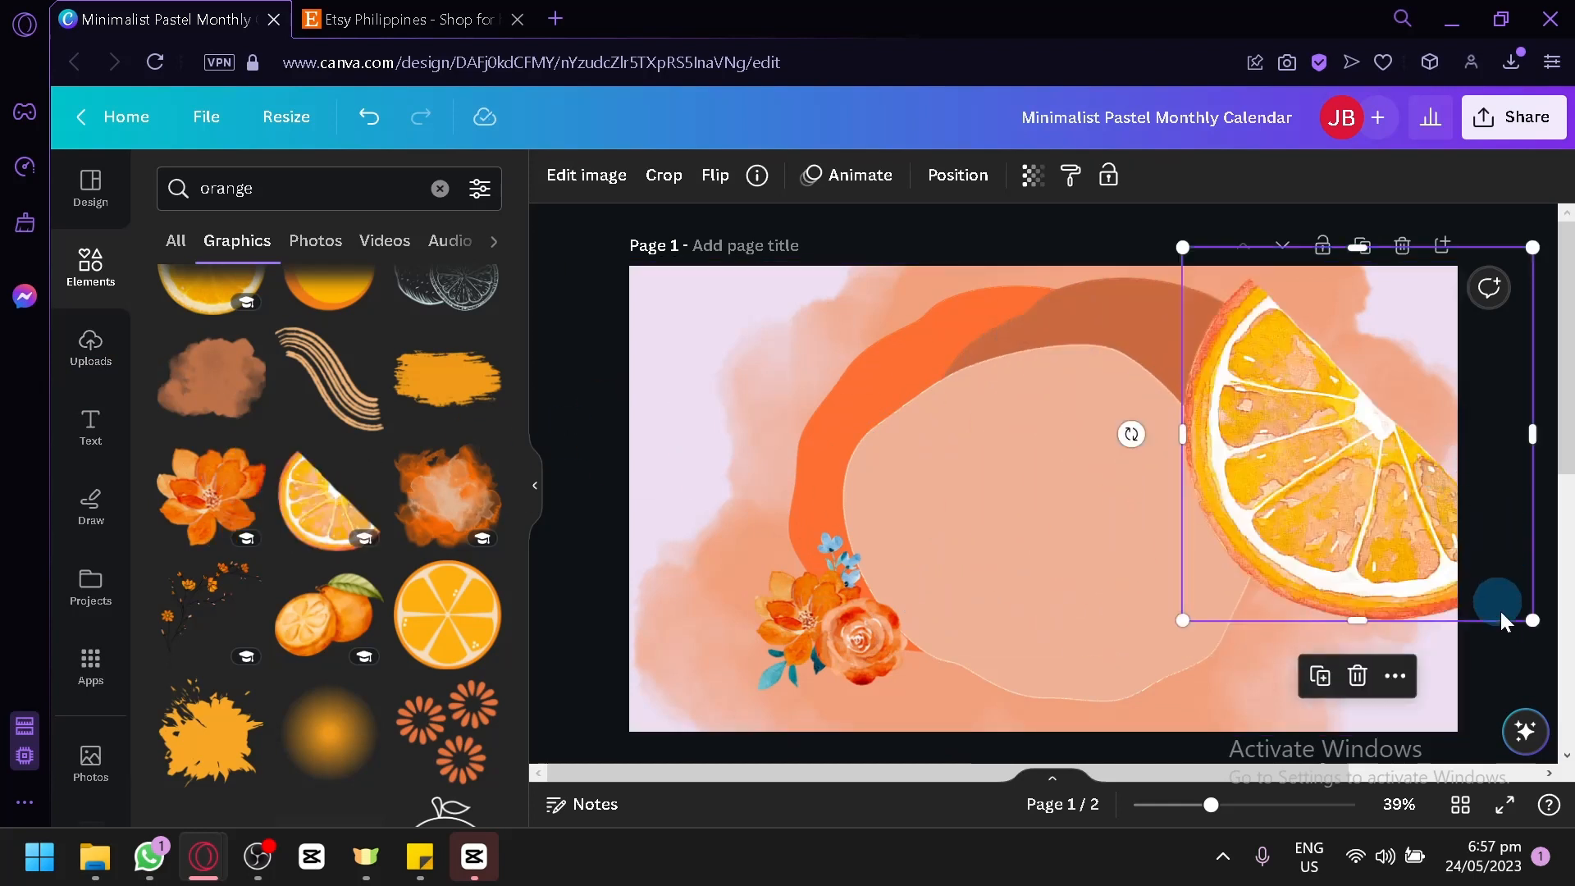
{"action": "left_click_drag", "start_coordinate": [1533, 619], "coordinate": [1258, 447]}
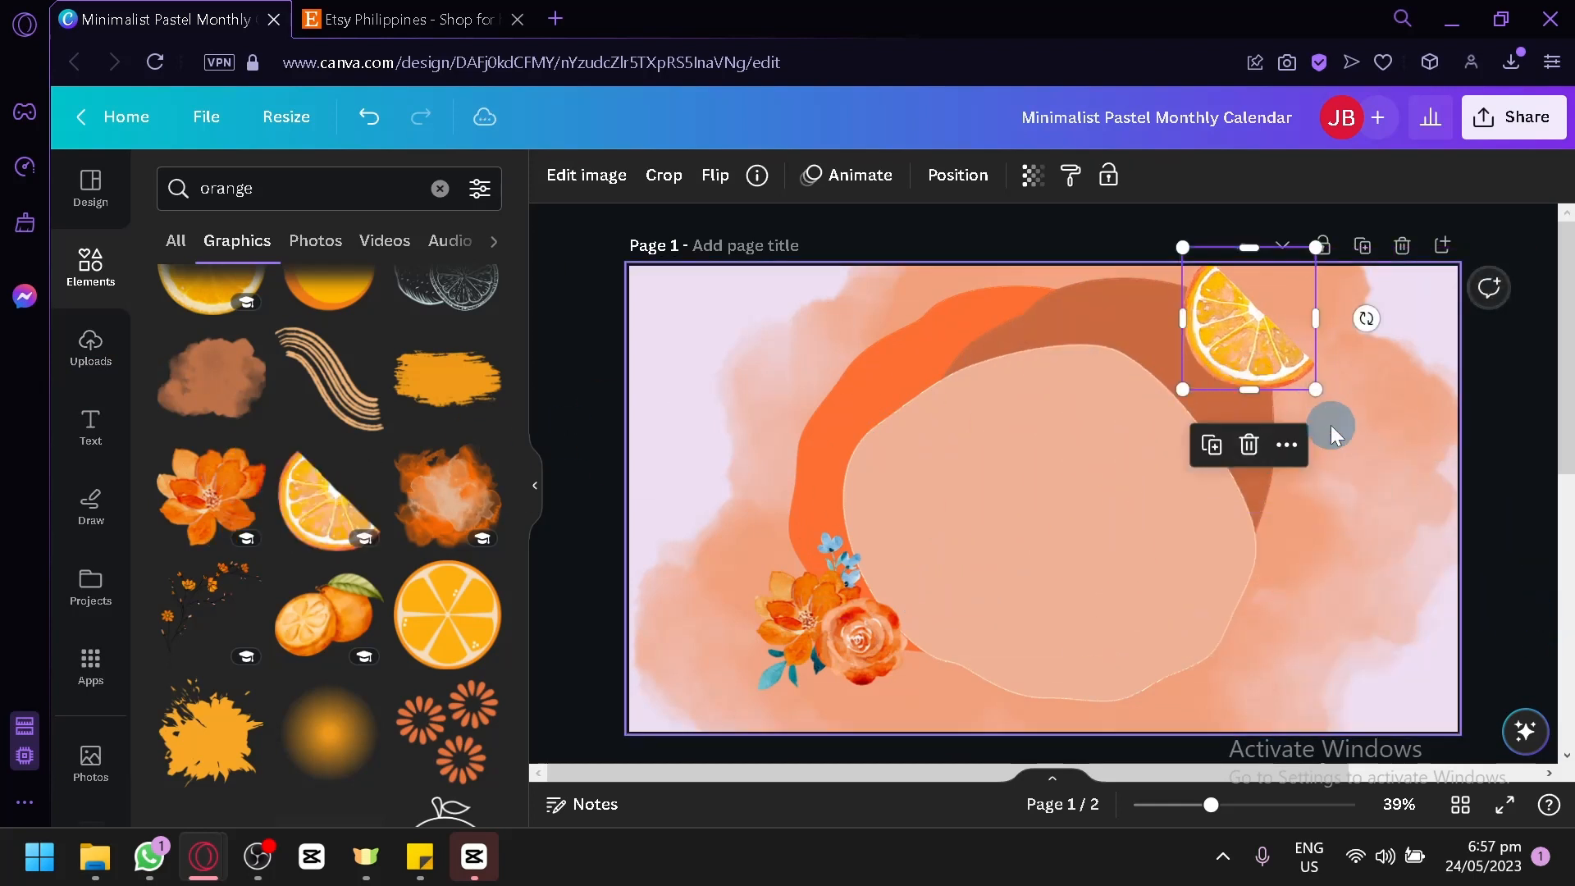
{"action": "left_click_drag", "start_coordinate": [1313, 383], "coordinate": [1243, 374]}
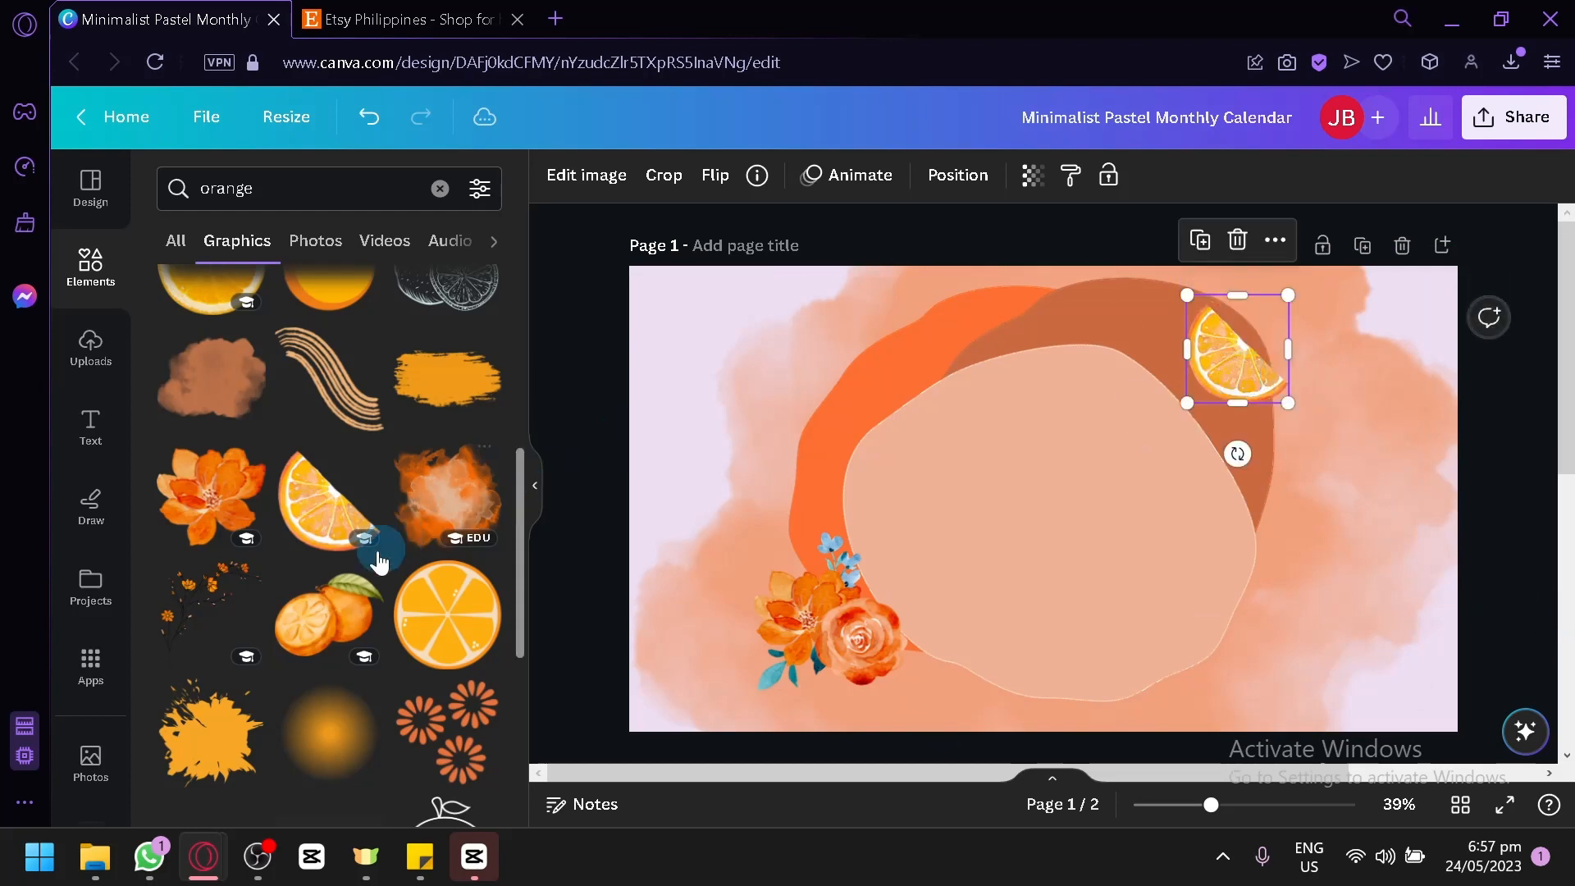
Step: Add the watercolor halved orange fruit with a leaf, shrink it, and place it over the upper right of the terracotta shape
{"action": "scroll", "coordinate": [365, 561], "scroll_direction": "up", "scroll_amount": 6}
{"action": "scroll", "coordinate": [366, 566], "scroll_direction": "down", "scroll_amount": 4}
{"action": "scroll", "coordinate": [366, 566], "scroll_direction": "down", "scroll_amount": 2}
{"action": "scroll", "coordinate": [366, 566], "scroll_direction": "up", "scroll_amount": 2}
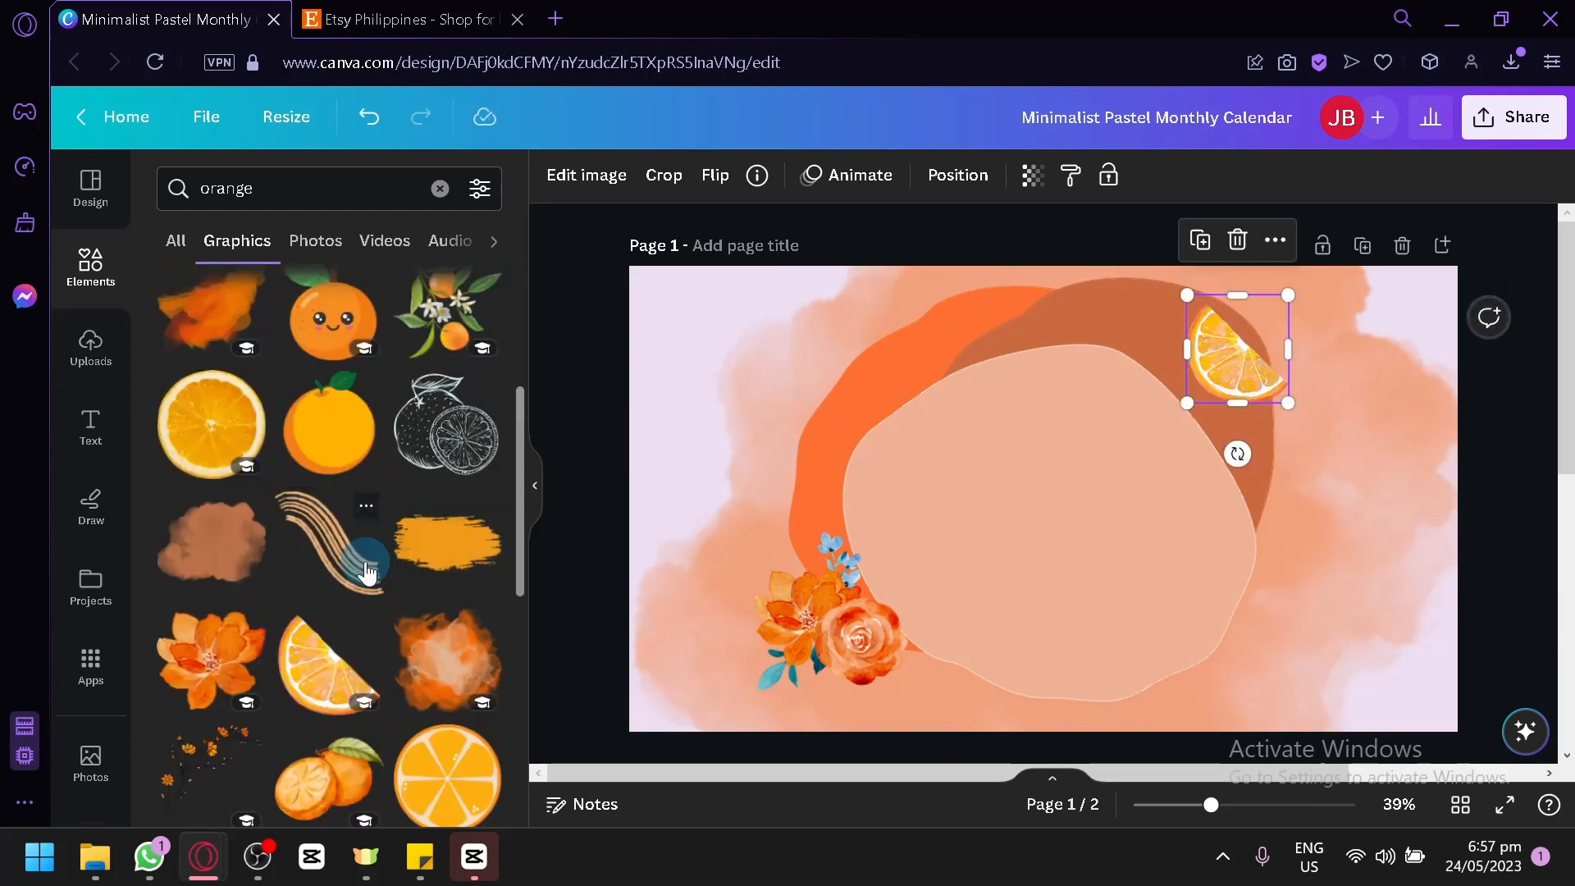
{"action": "scroll", "coordinate": [366, 566], "scroll_direction": "down", "scroll_amount": 6}
{"action": "left_click", "coordinate": [329, 302]}
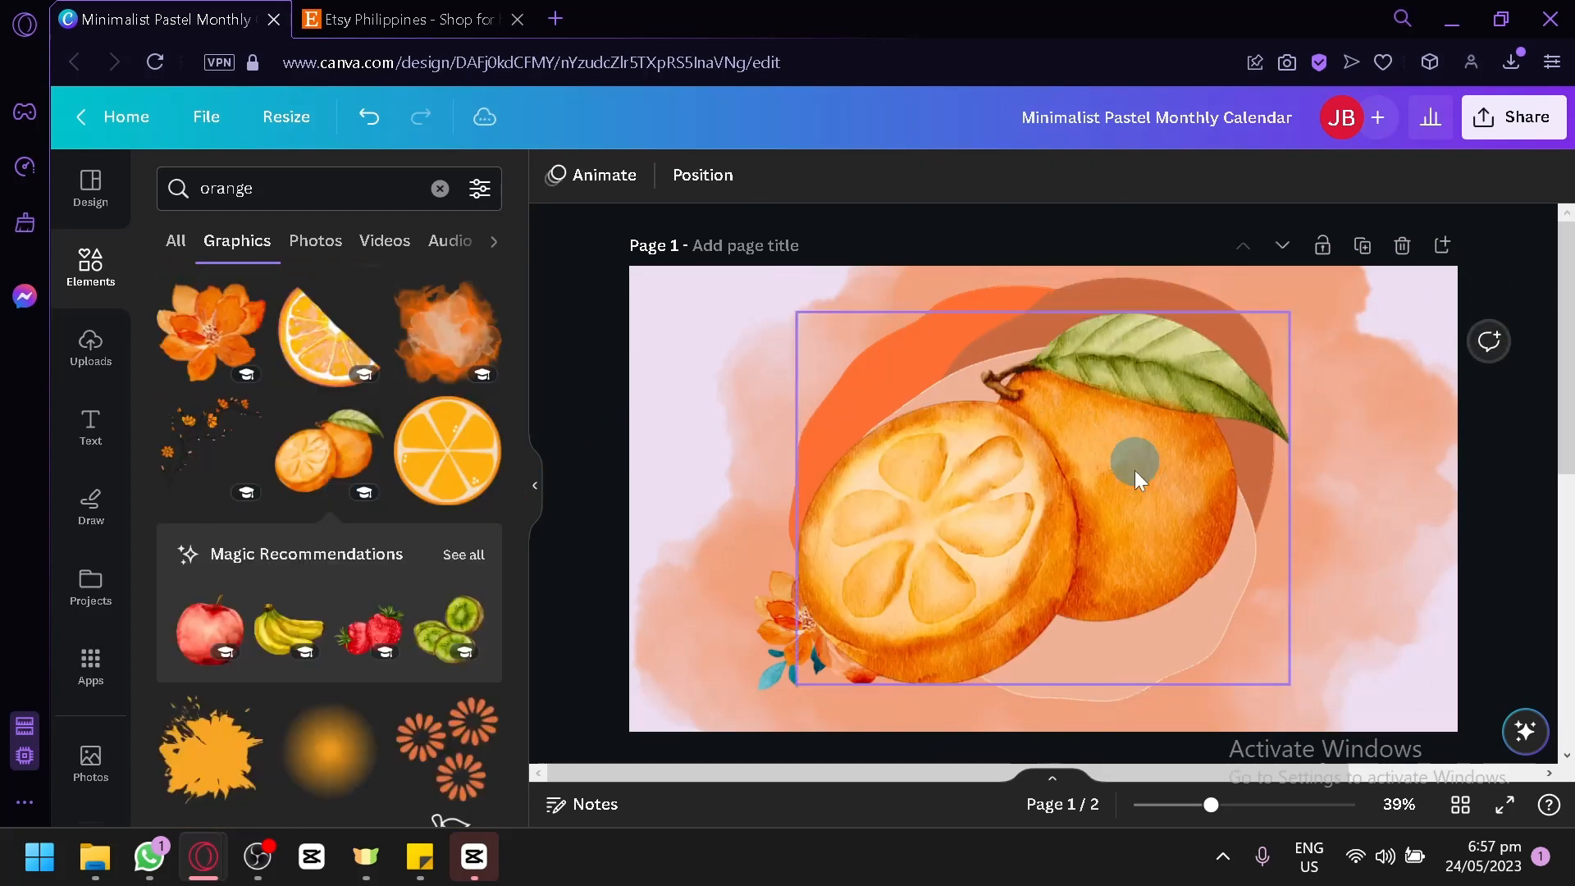
{"action": "left_click_drag", "start_coordinate": [1290, 679], "coordinate": [965, 441]}
{"action": "left_click_drag", "start_coordinate": [891, 380], "coordinate": [1289, 393]}
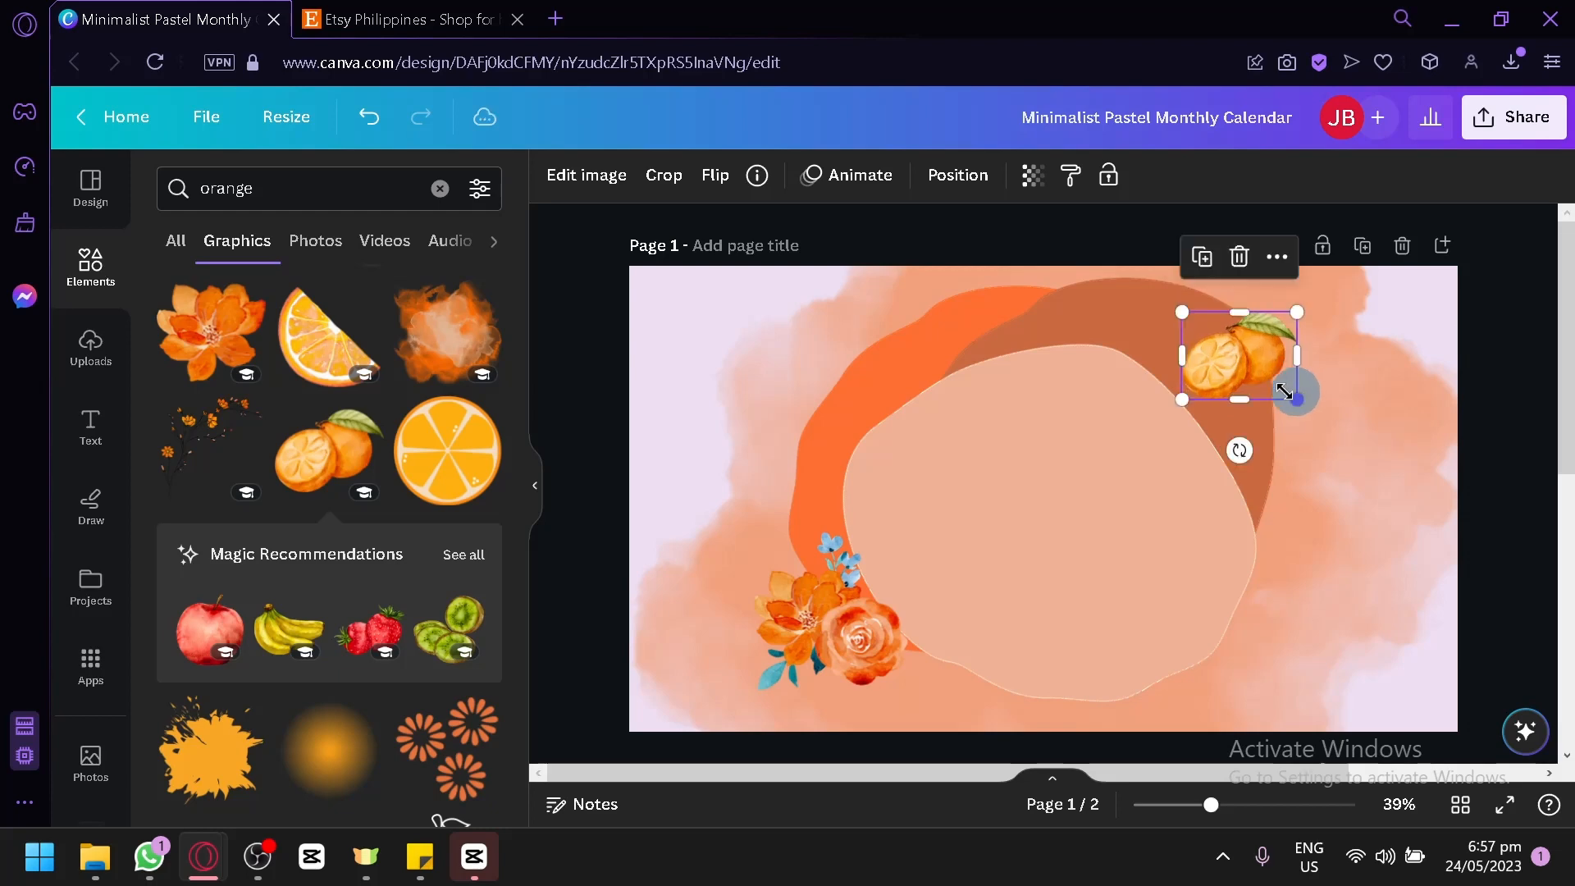
Step: Browse the font combinations and add the "COFFEE PLEASE" text design over the peach shape on page 1
{"action": "left_click", "coordinate": [92, 425]}
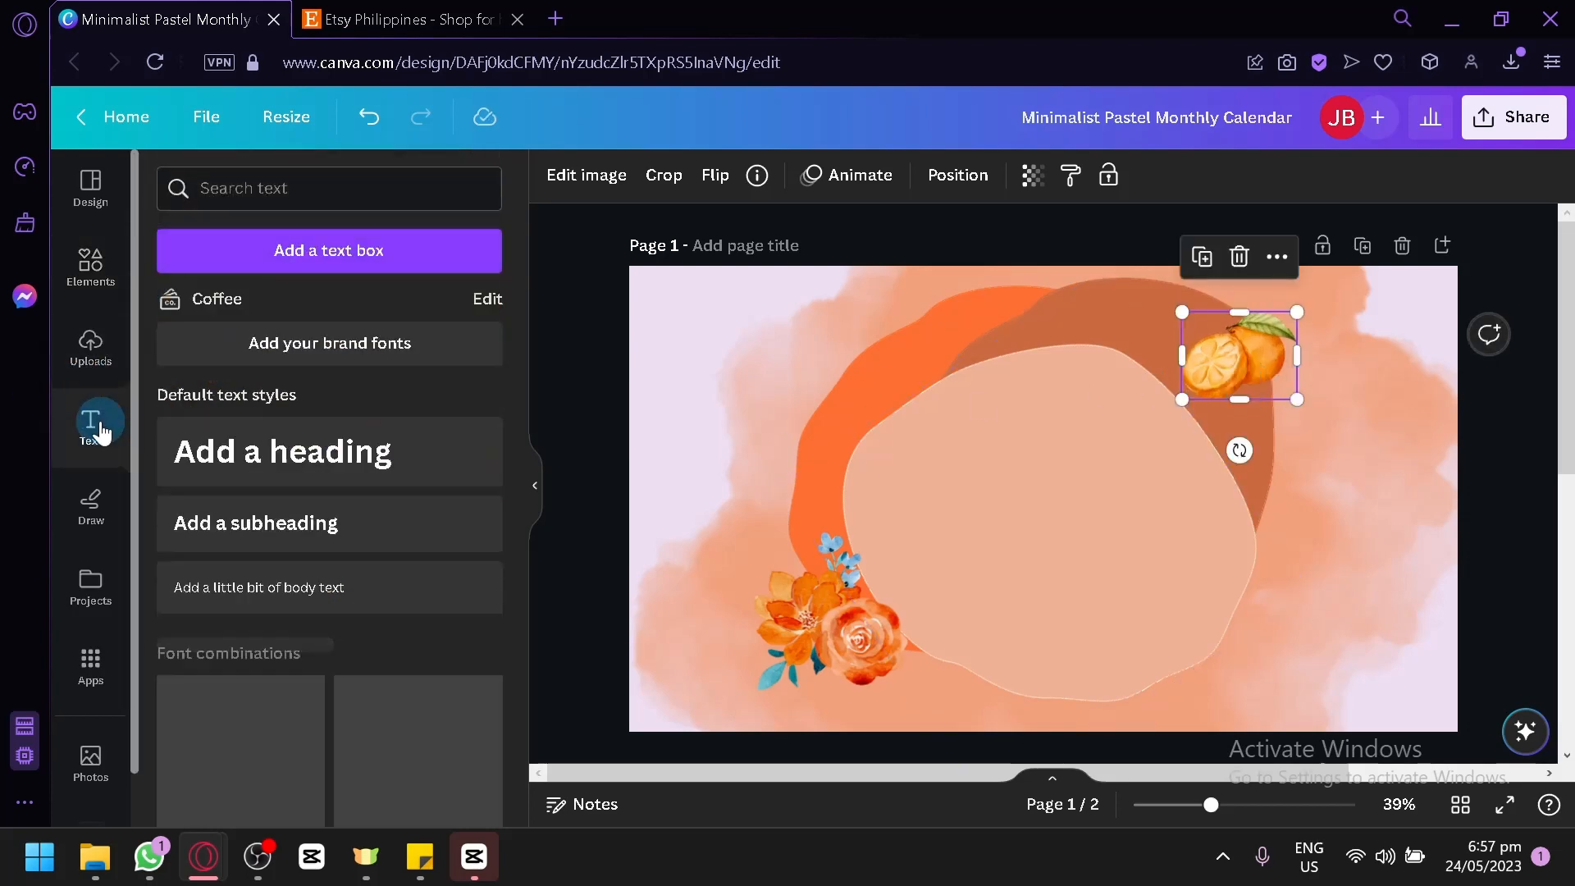
{"action": "scroll", "coordinate": [356, 467], "scroll_direction": "down", "scroll_amount": 5}
{"action": "scroll", "coordinate": [336, 427], "scroll_direction": "down", "scroll_amount": 4}
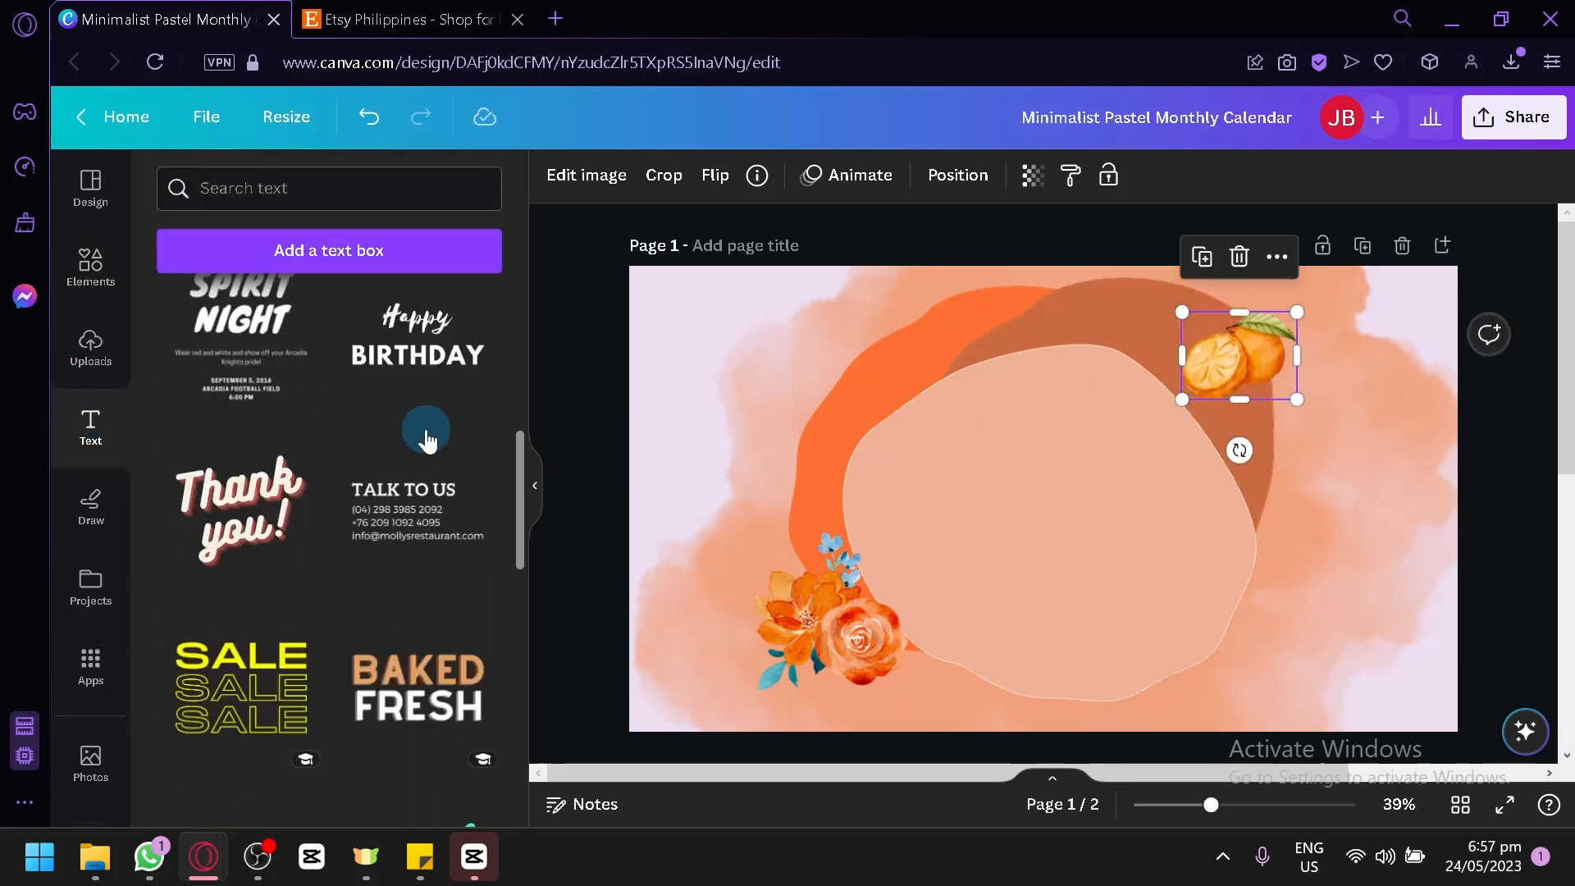
{"action": "scroll", "coordinate": [246, 522], "scroll_direction": "down", "scroll_amount": 5}
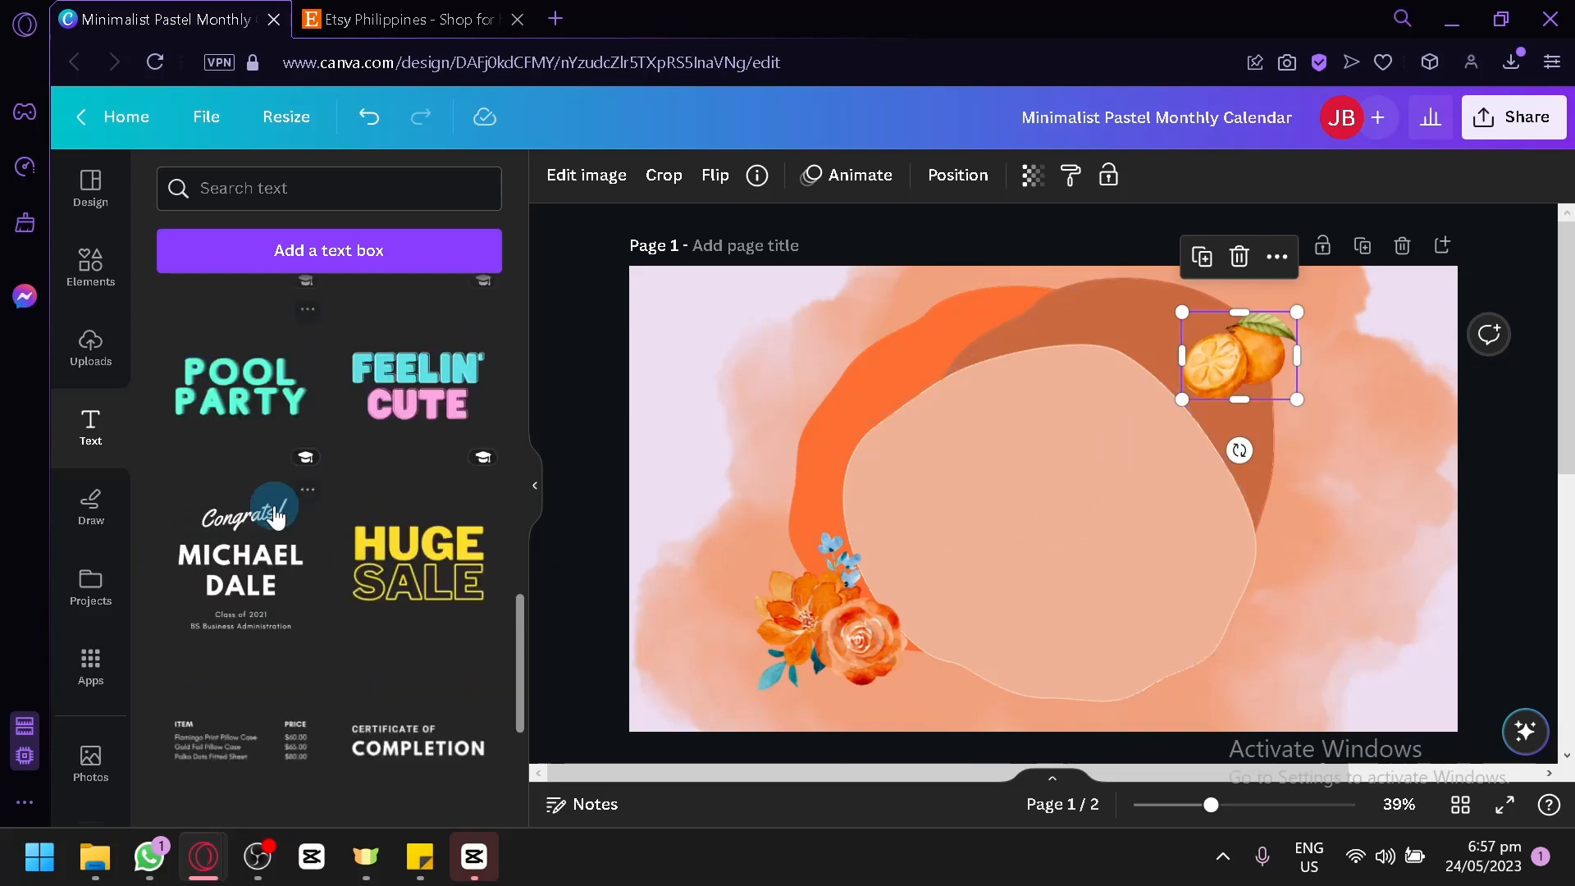
{"action": "scroll", "coordinate": [171, 545], "scroll_direction": "down", "scroll_amount": 10}
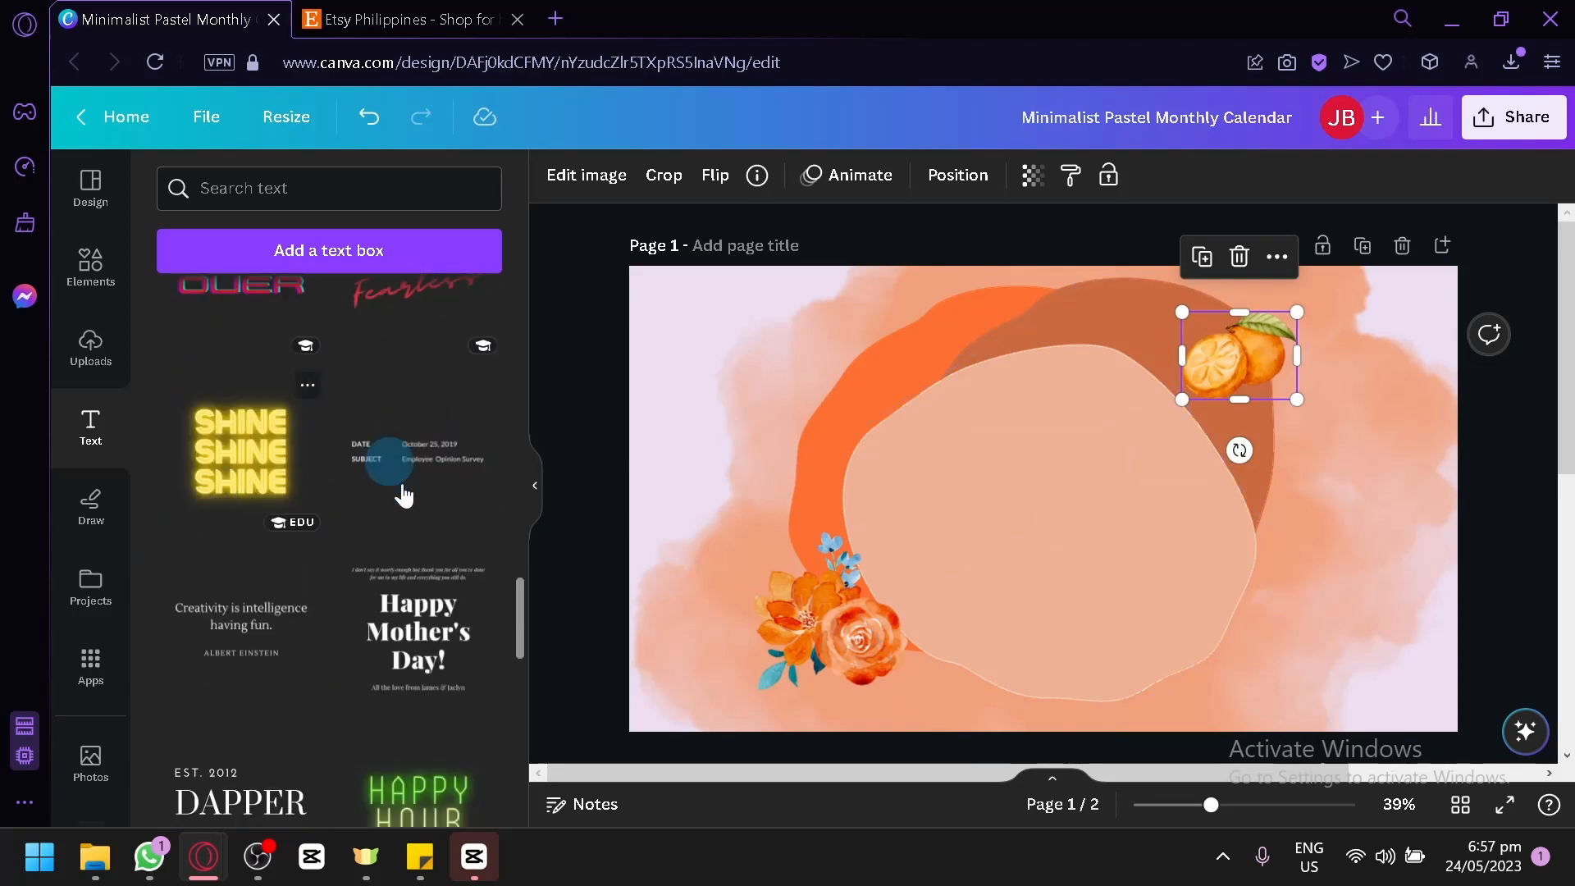
{"action": "scroll", "coordinate": [361, 512], "scroll_direction": "down", "scroll_amount": 4}
{"action": "scroll", "coordinate": [263, 562], "scroll_direction": "down", "scroll_amount": 8}
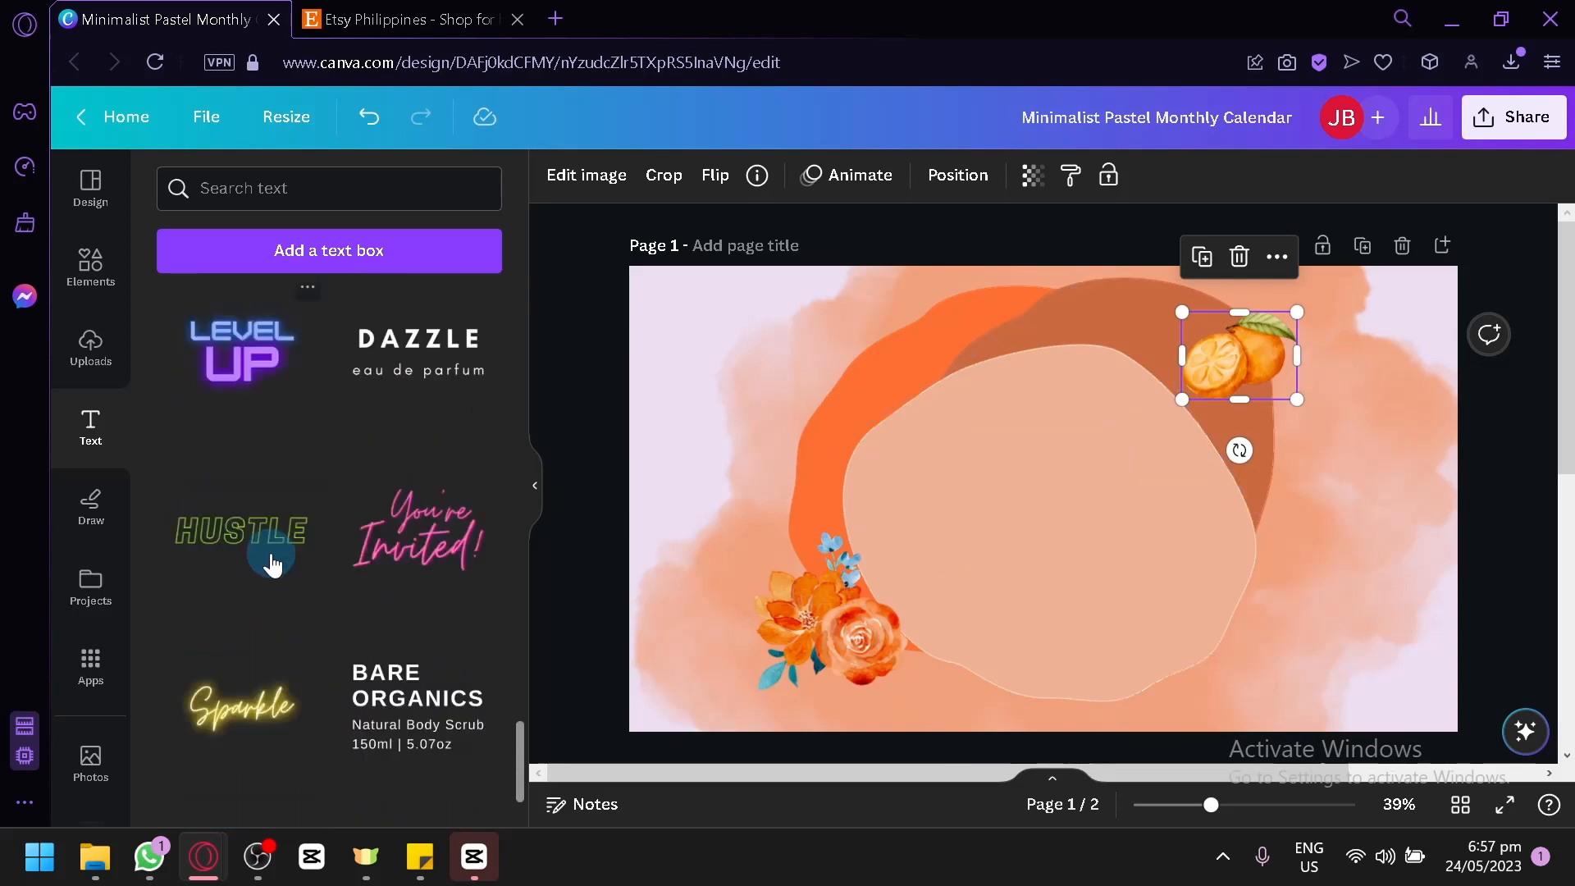
{"action": "scroll", "coordinate": [352, 464], "scroll_direction": "down", "scroll_amount": 5}
{"action": "scroll", "coordinate": [377, 455], "scroll_direction": "down", "scroll_amount": 2}
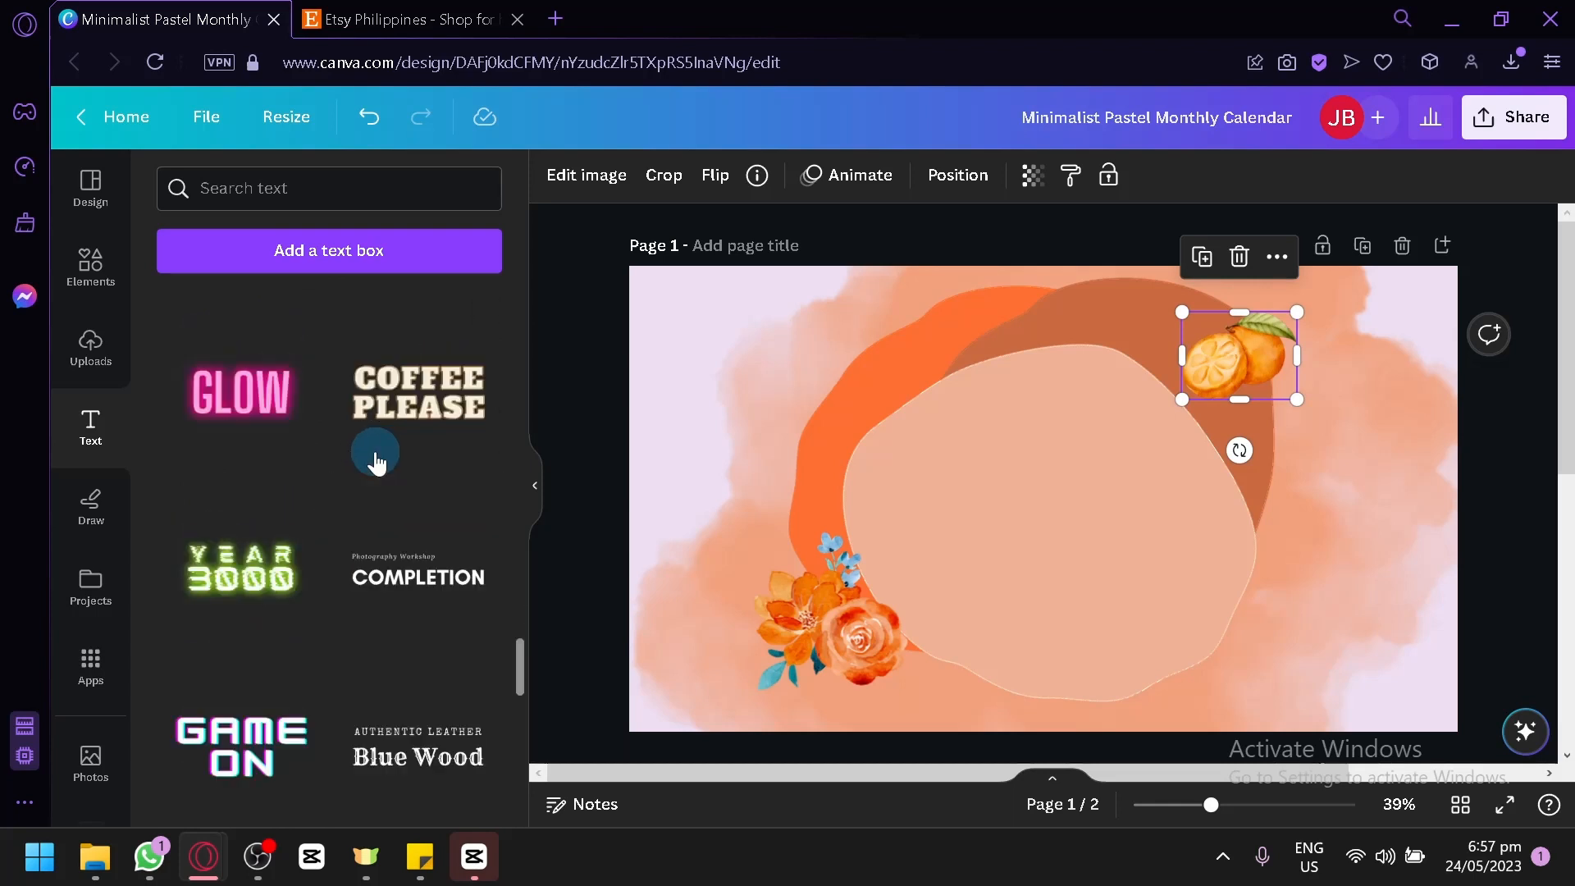
{"action": "left_click_drag", "start_coordinate": [413, 397], "coordinate": [956, 457]}
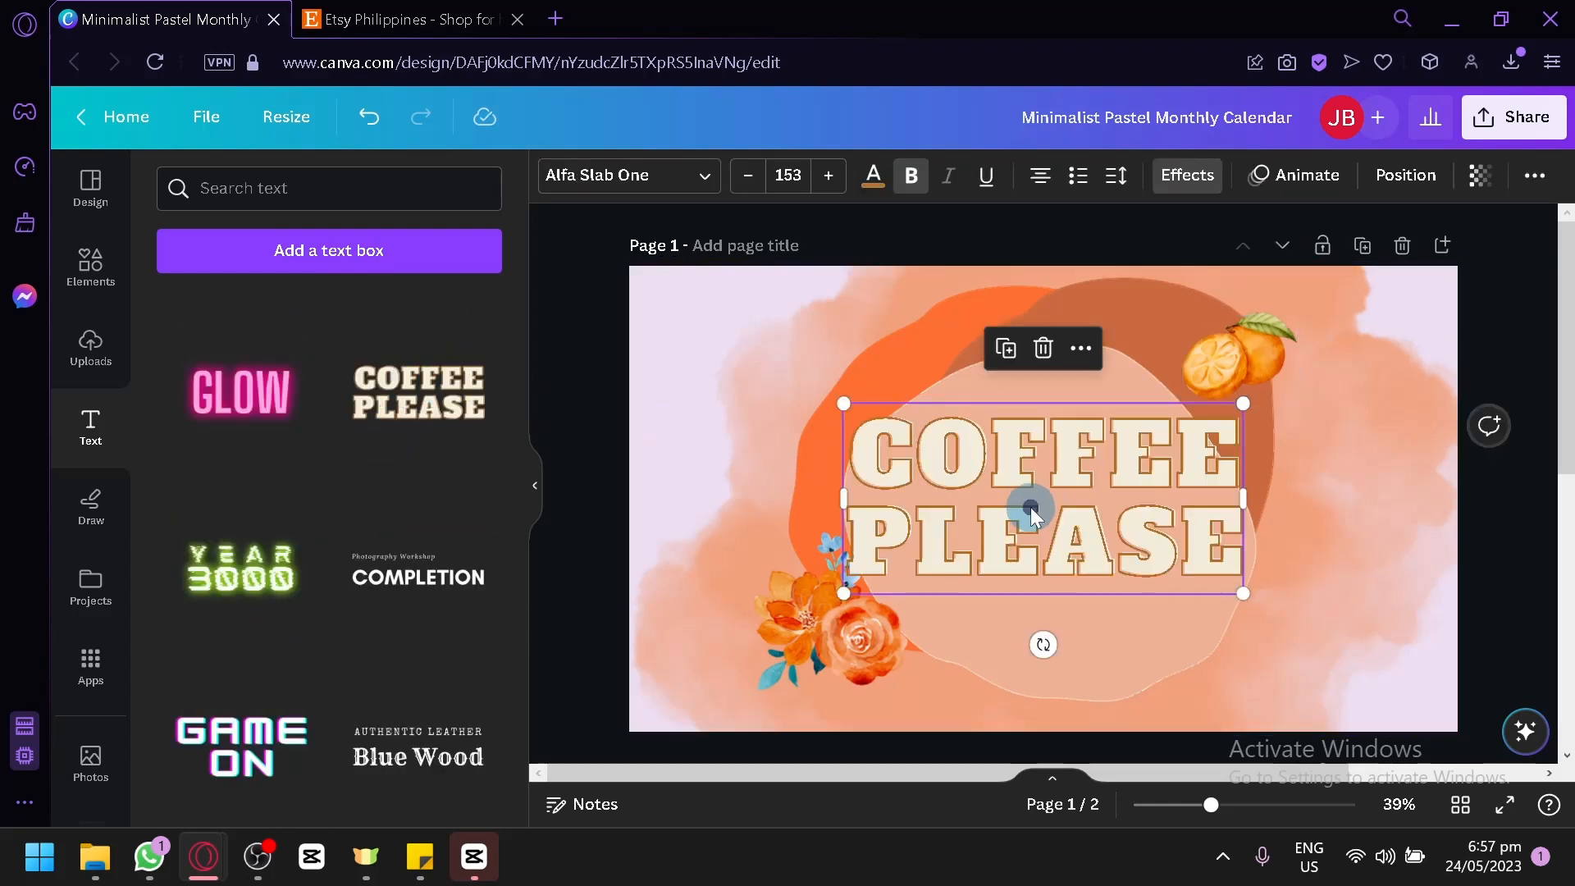
Step: Replace the "COFFEE PLEASE" text with "CALENDAR" and center it horizontally on the page
{"action": "double_click", "coordinate": [1030, 507]}
{"action": "triple_click", "coordinate": [1030, 507]}
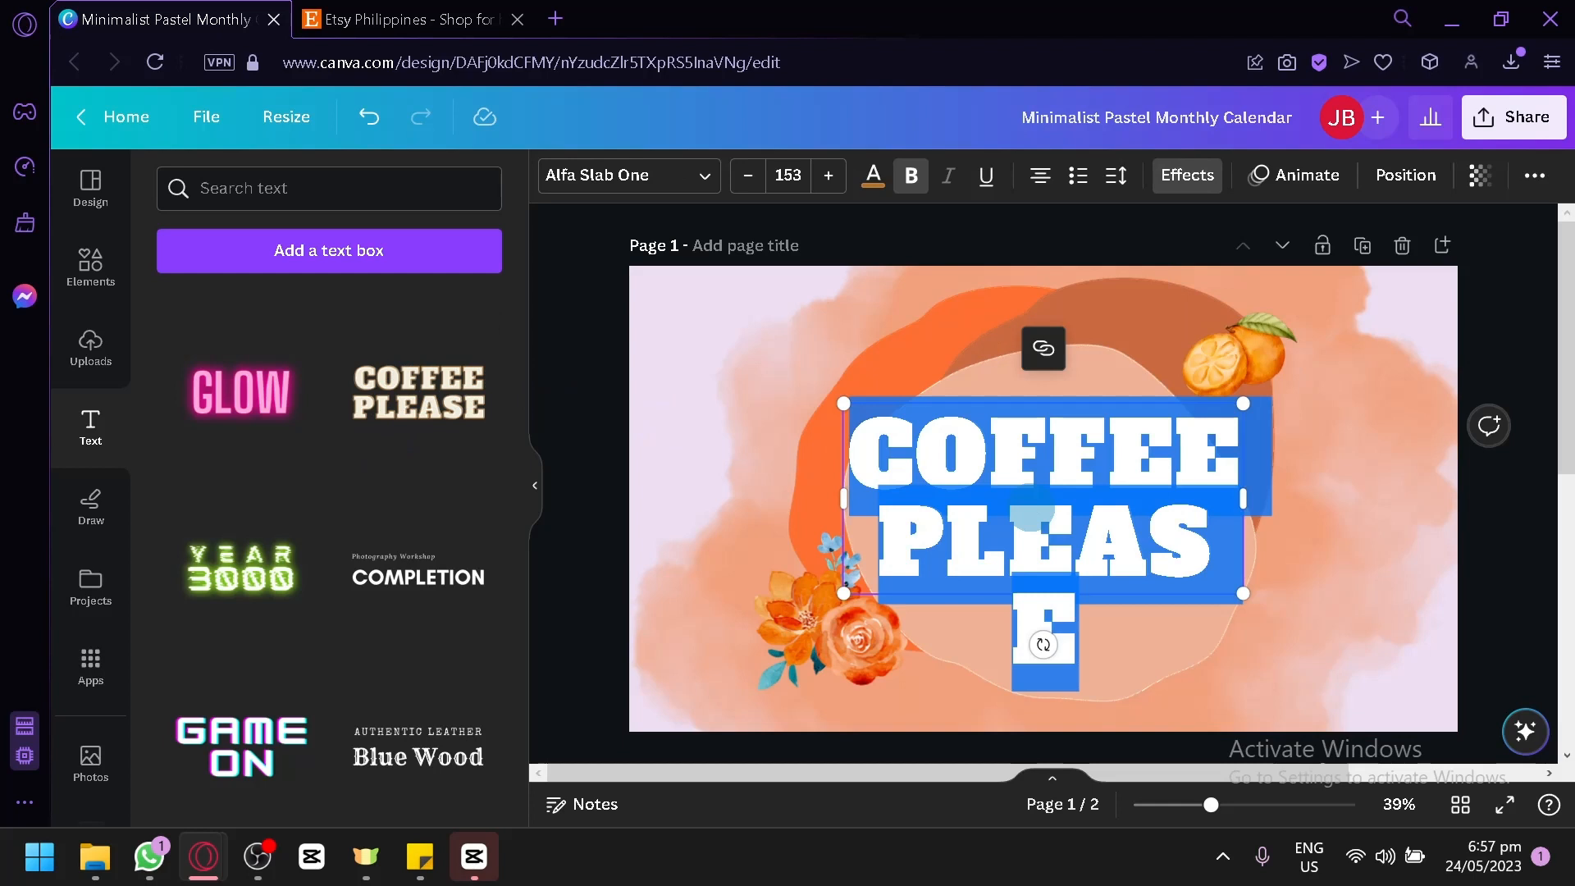
{"action": "type", "text": "CALENDAR"}
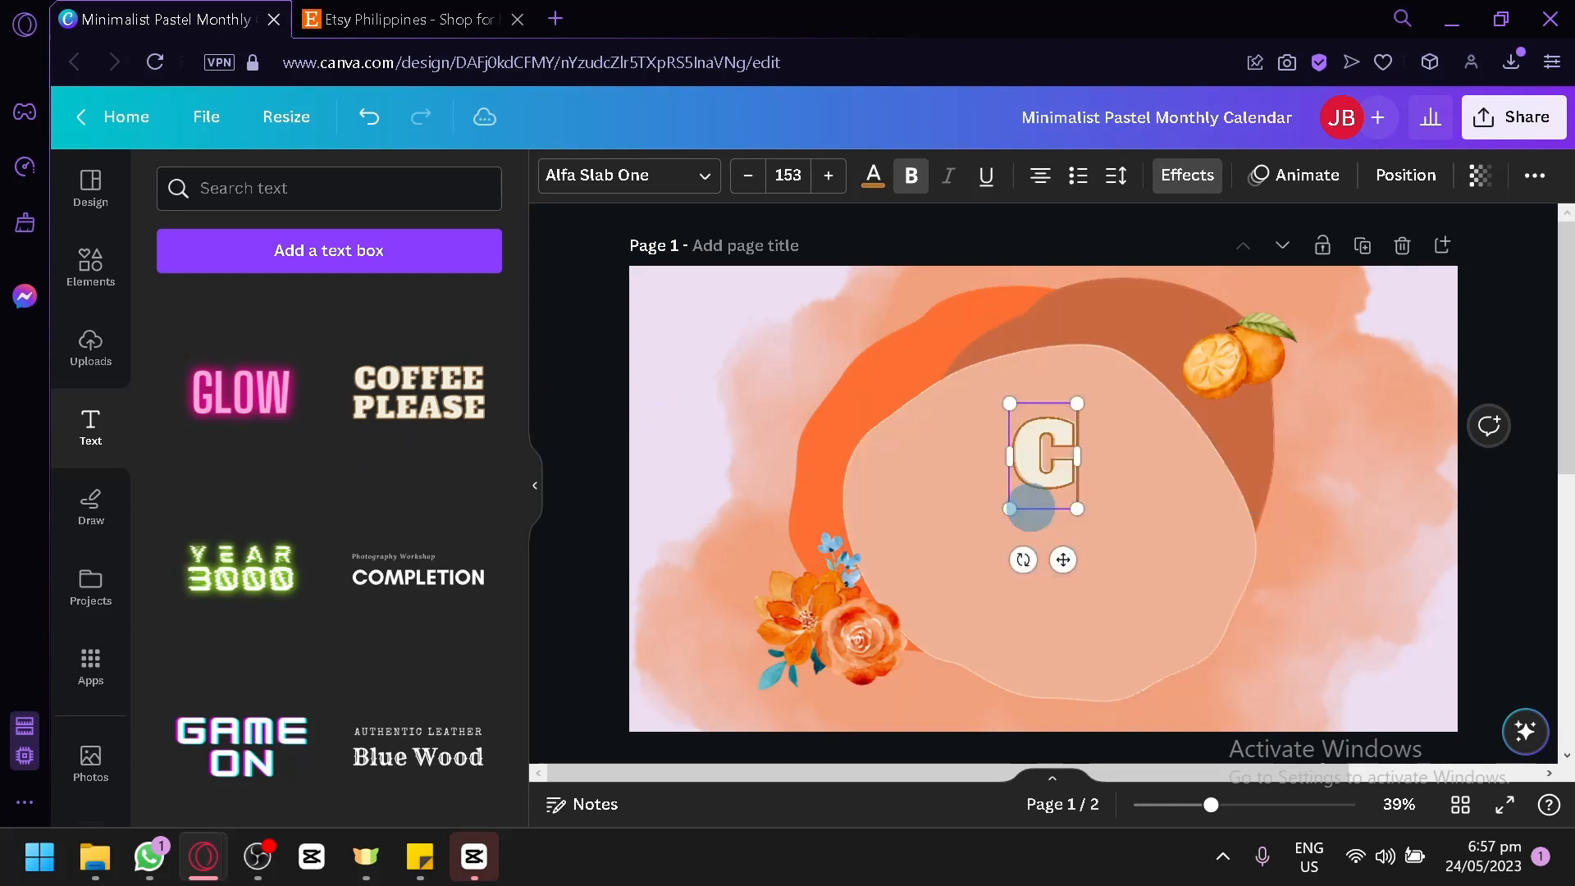
{"action": "left_click", "coordinate": [1365, 622]}
{"action": "left_click_drag", "start_coordinate": [1117, 488], "coordinate": [1115, 509]}
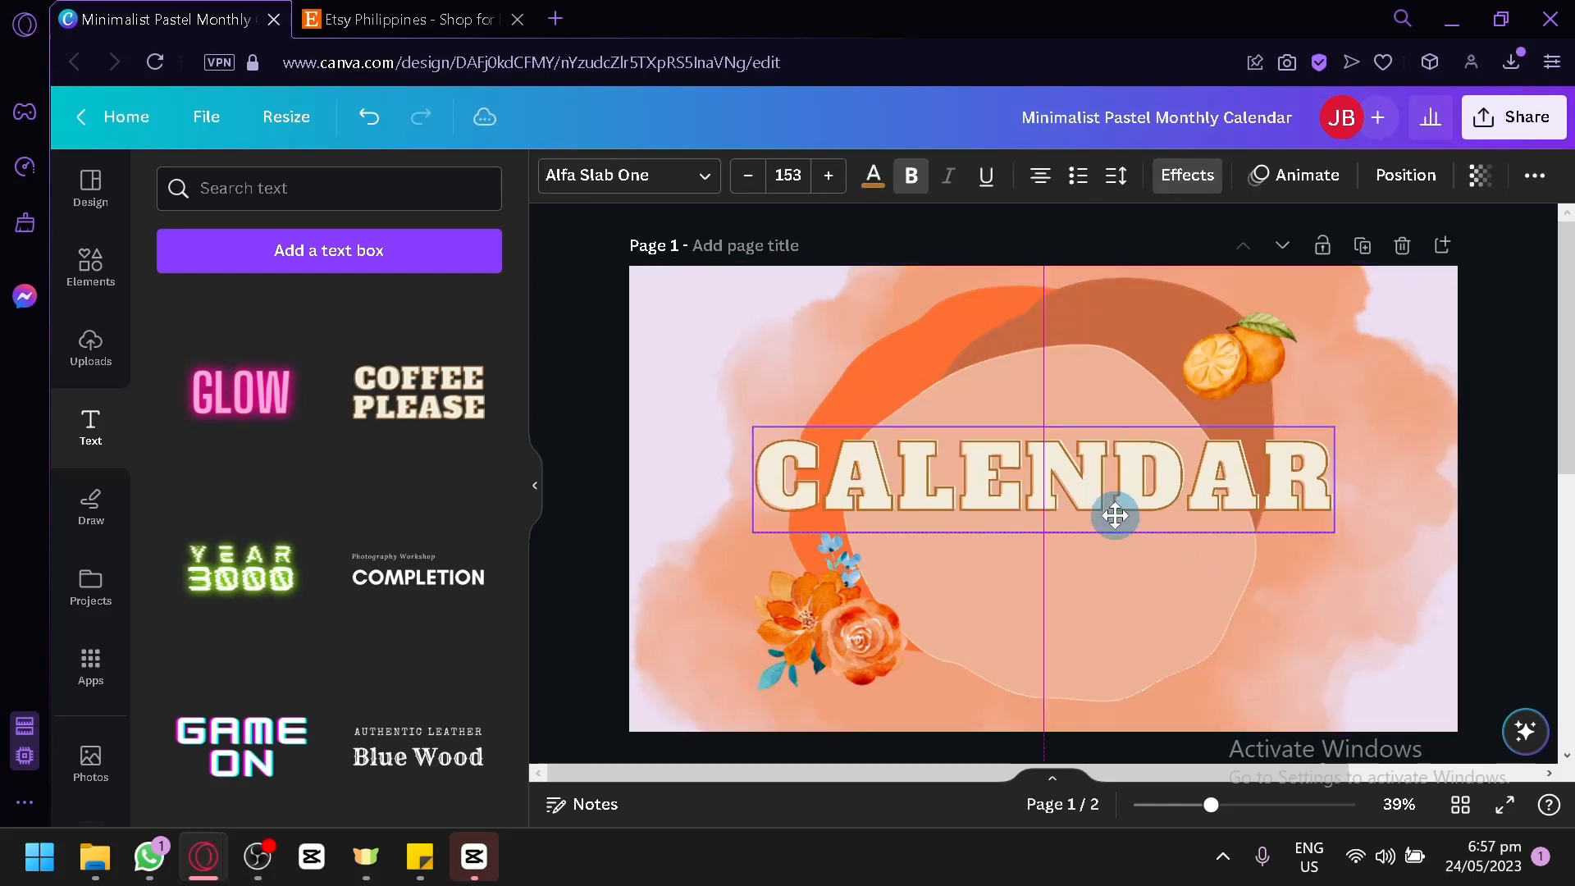
{"action": "left_click", "coordinate": [1371, 624]}
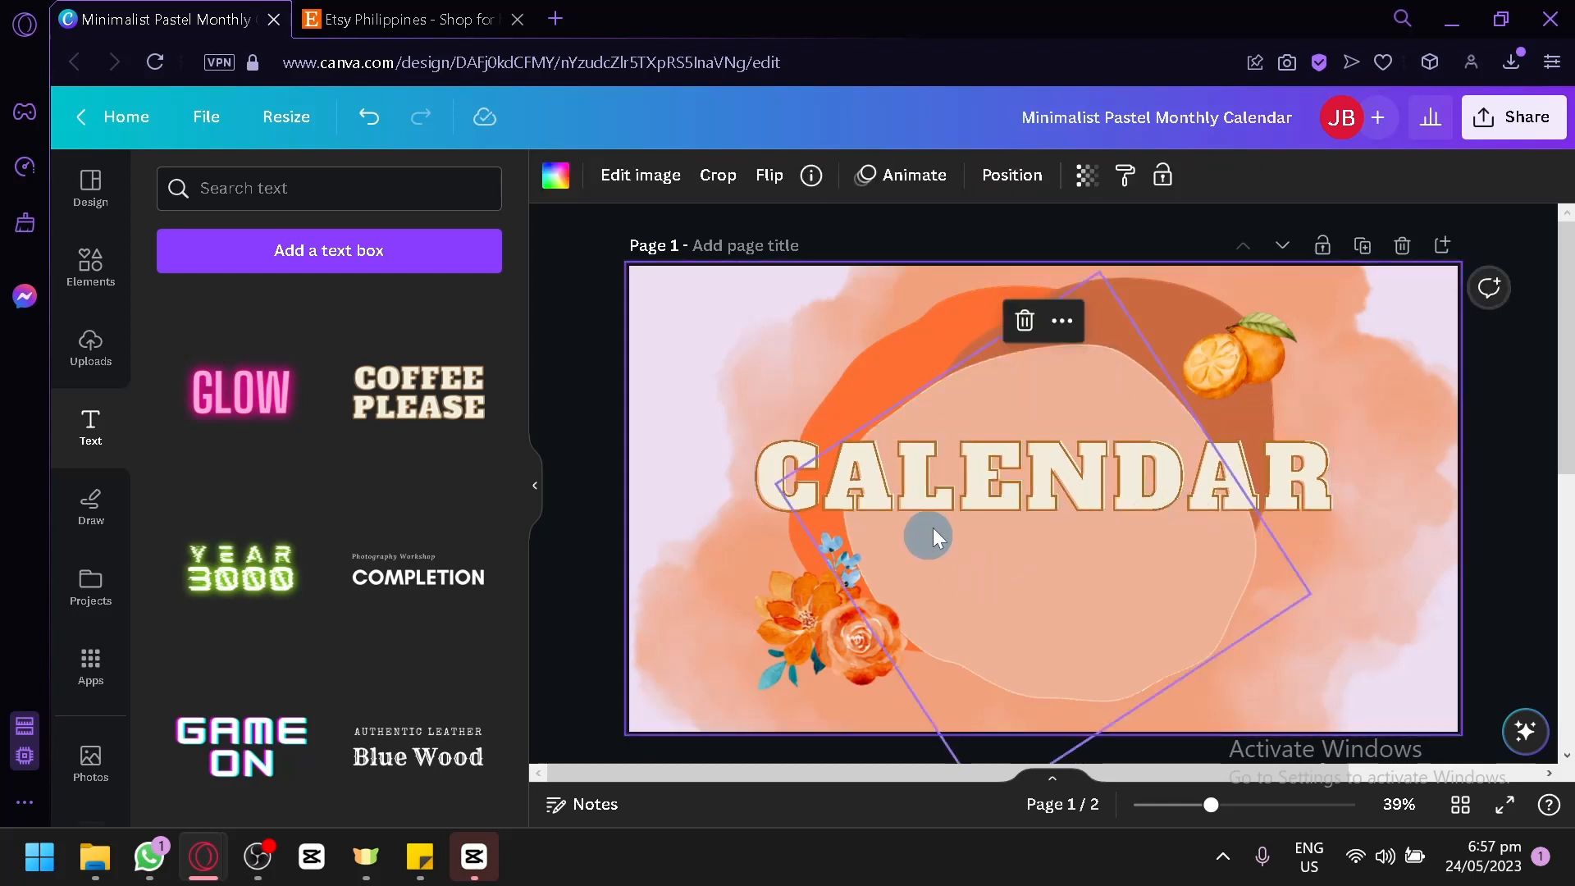
Step: Shrink the "CALENDAR" title to font size 102 and move it back to the middle of the peach shape
{"action": "left_click", "coordinate": [1034, 482]}
{"action": "left_click_drag", "start_coordinate": [1333, 528], "coordinate": [1140, 497]}
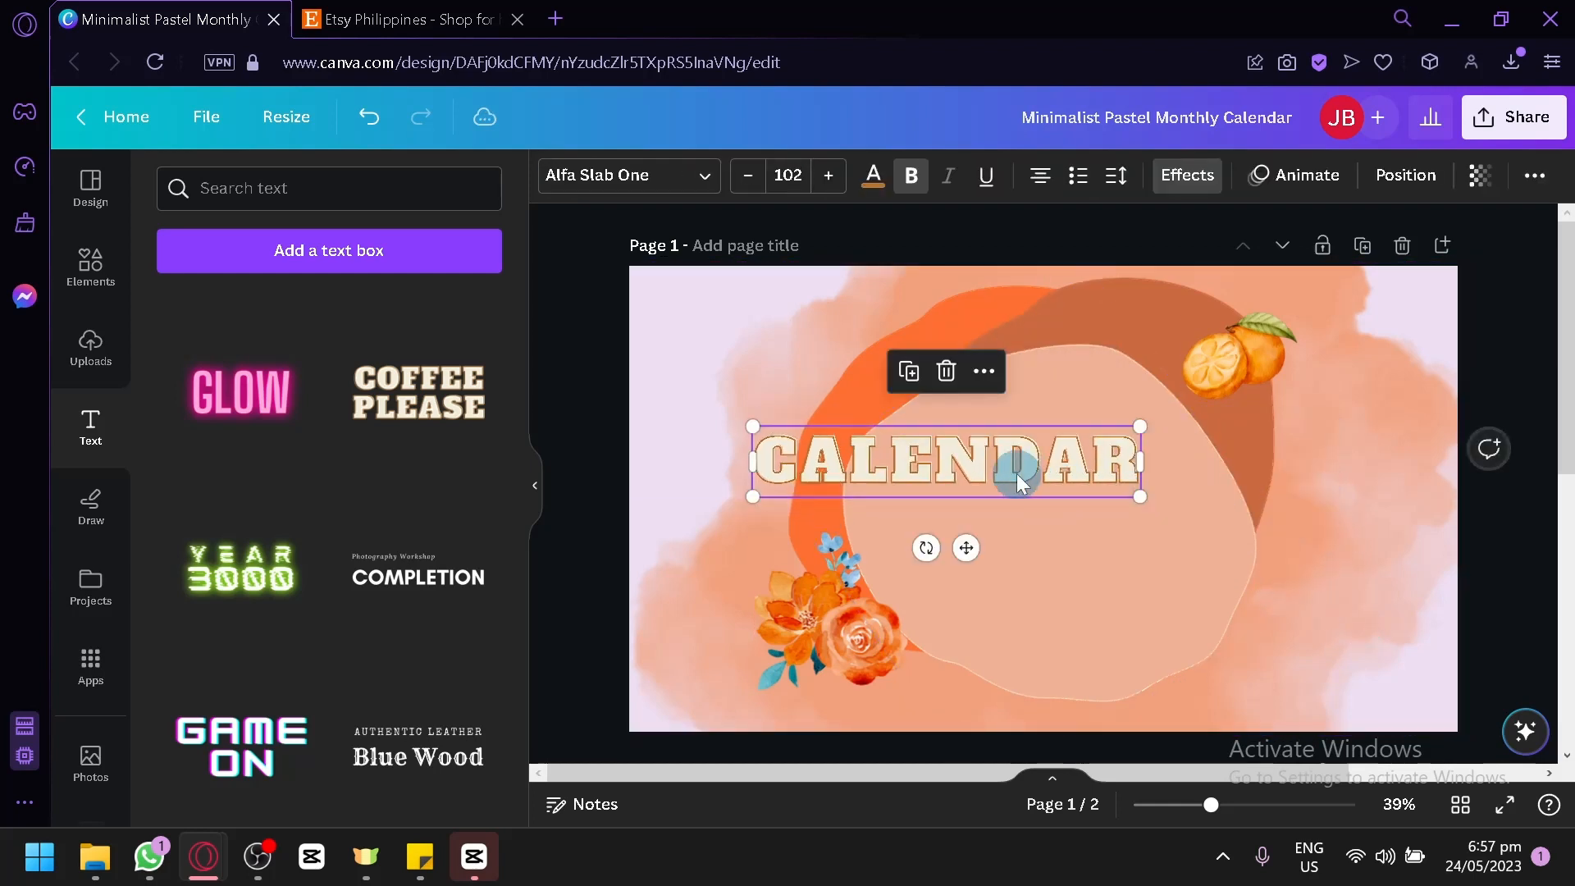
{"action": "left_click_drag", "start_coordinate": [1018, 482], "coordinate": [1111, 485]}
{"action": "left_click", "coordinate": [1411, 649]}
{"action": "scroll", "coordinate": [1411, 644], "scroll_direction": "down", "scroll_amount": 4}
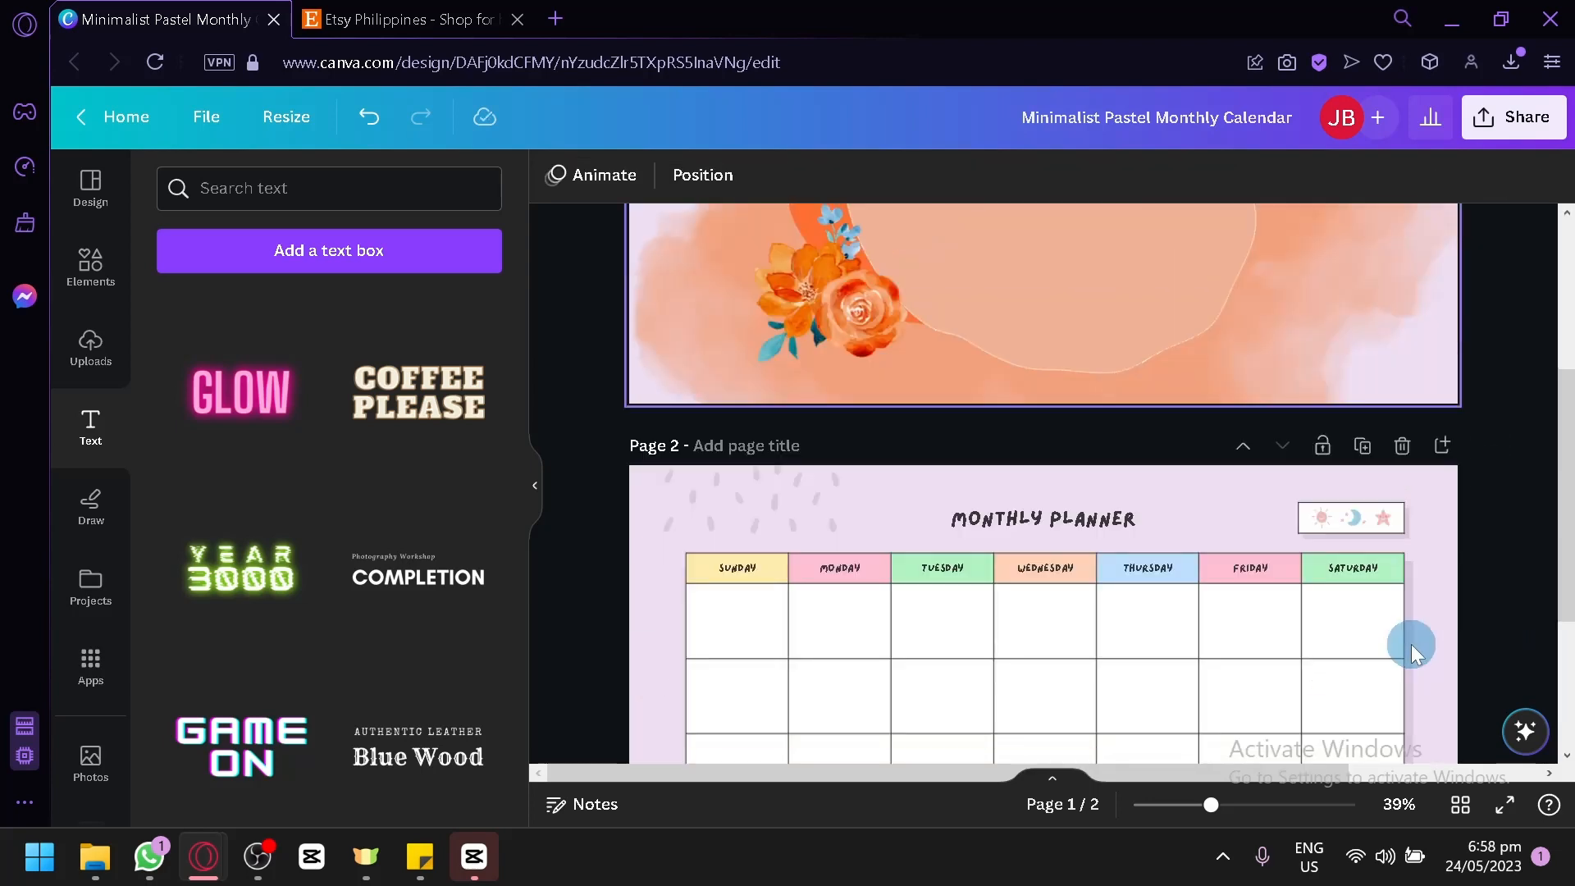
{"action": "scroll", "coordinate": [1412, 643], "scroll_direction": "up", "scroll_amount": 4}
{"action": "left_click", "coordinate": [1121, 486]}
{"action": "scroll", "coordinate": [1328, 538], "scroll_direction": "down", "scroll_amount": 6}
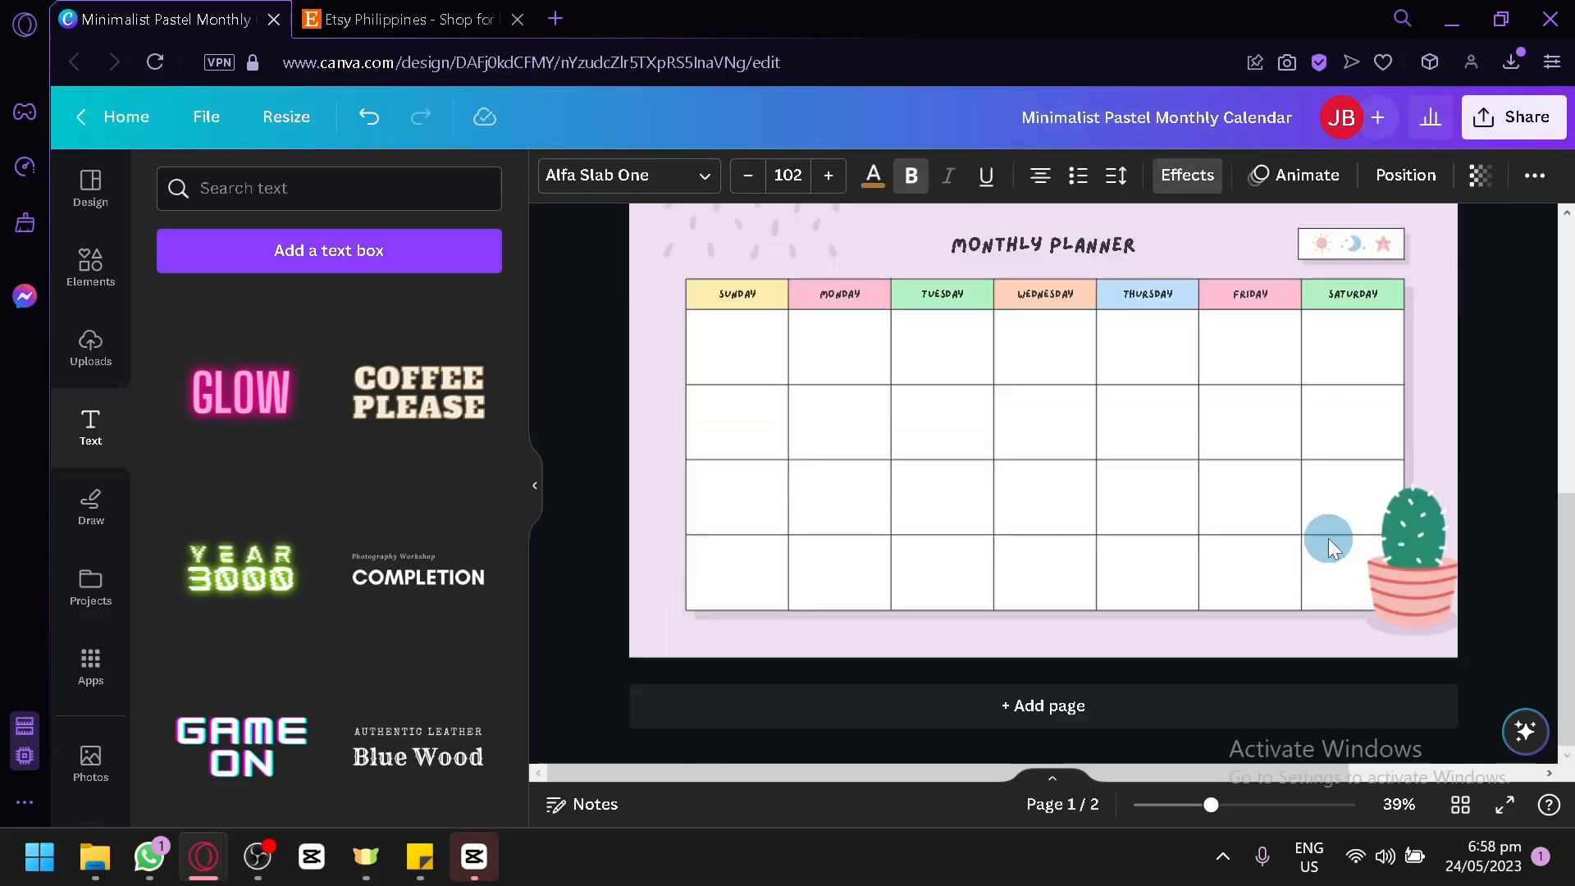
{"action": "scroll", "coordinate": [1504, 415], "scroll_direction": "up", "scroll_amount": 3}
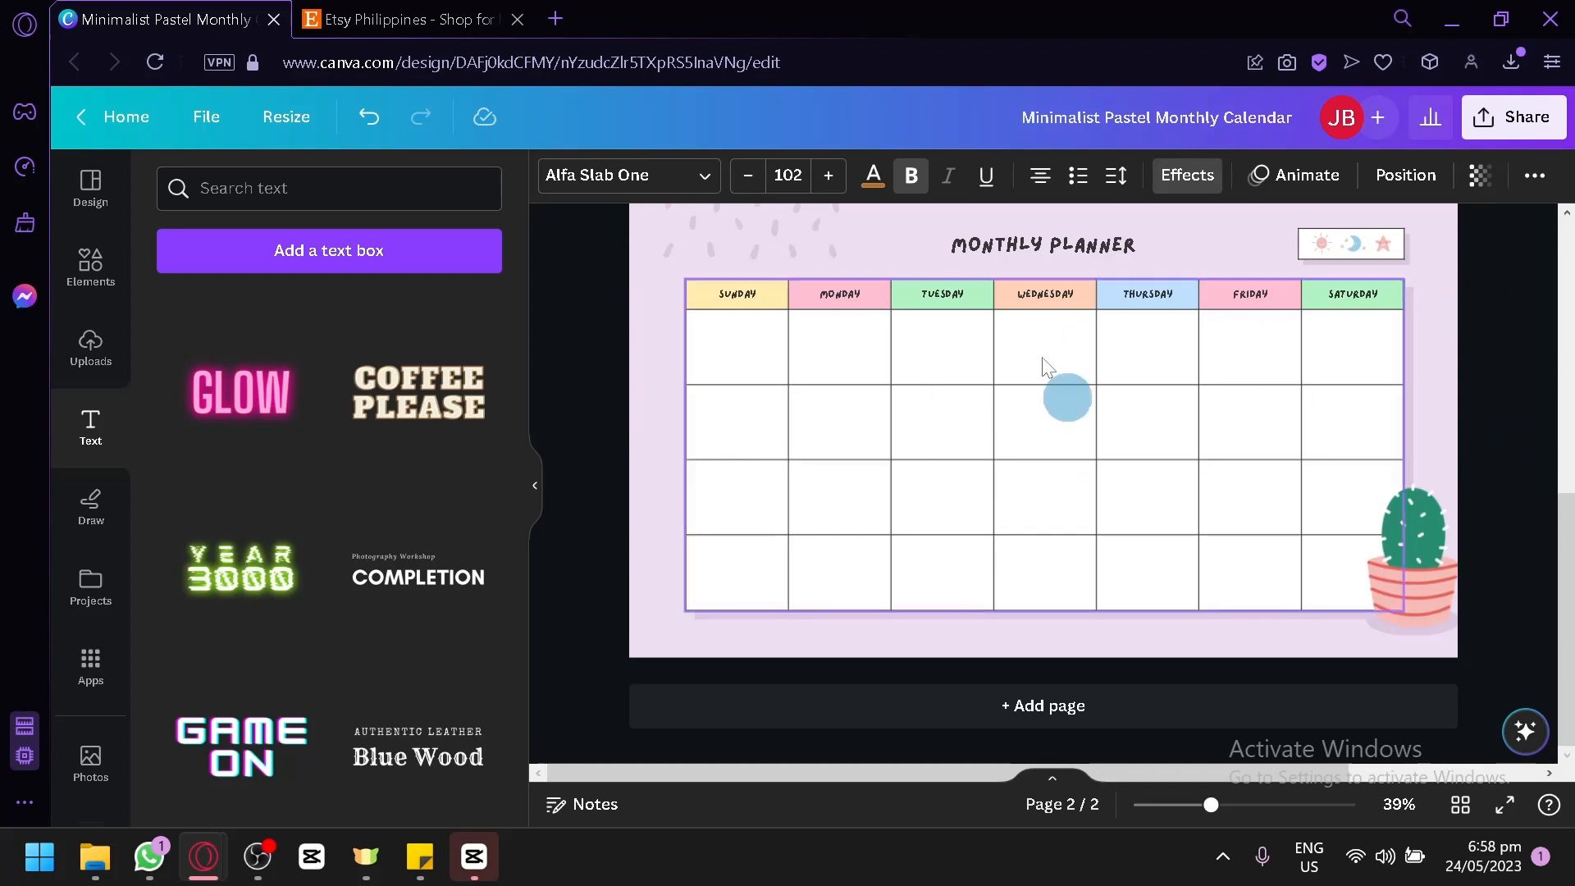
Step: Set the background color of the monthly planner page to light orange
{"action": "left_click", "coordinate": [618, 332]}
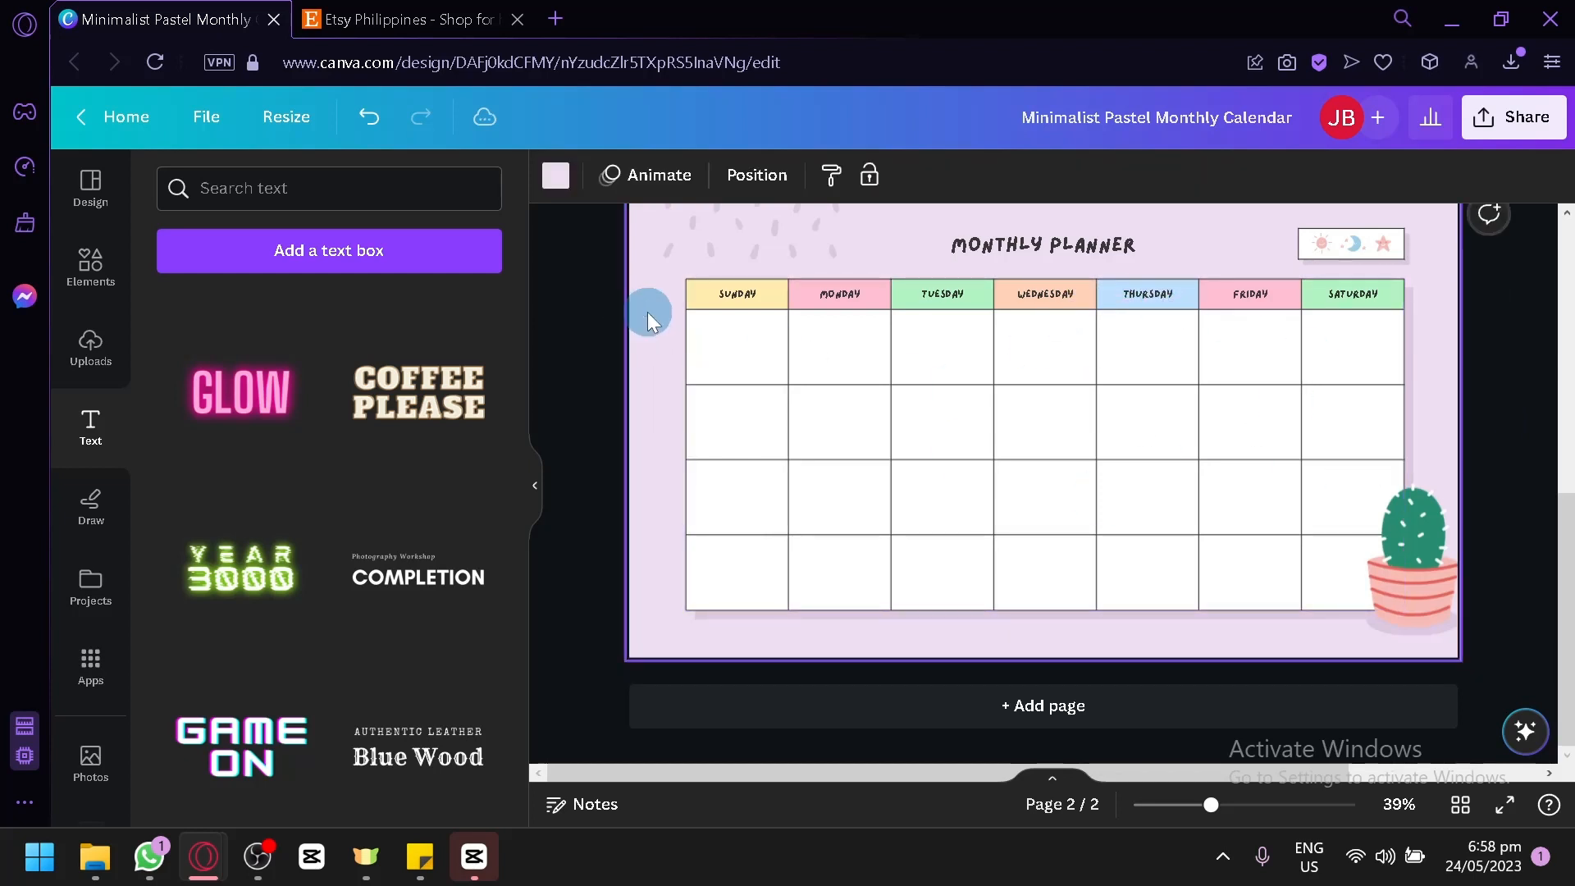
{"action": "left_click", "coordinate": [557, 185]}
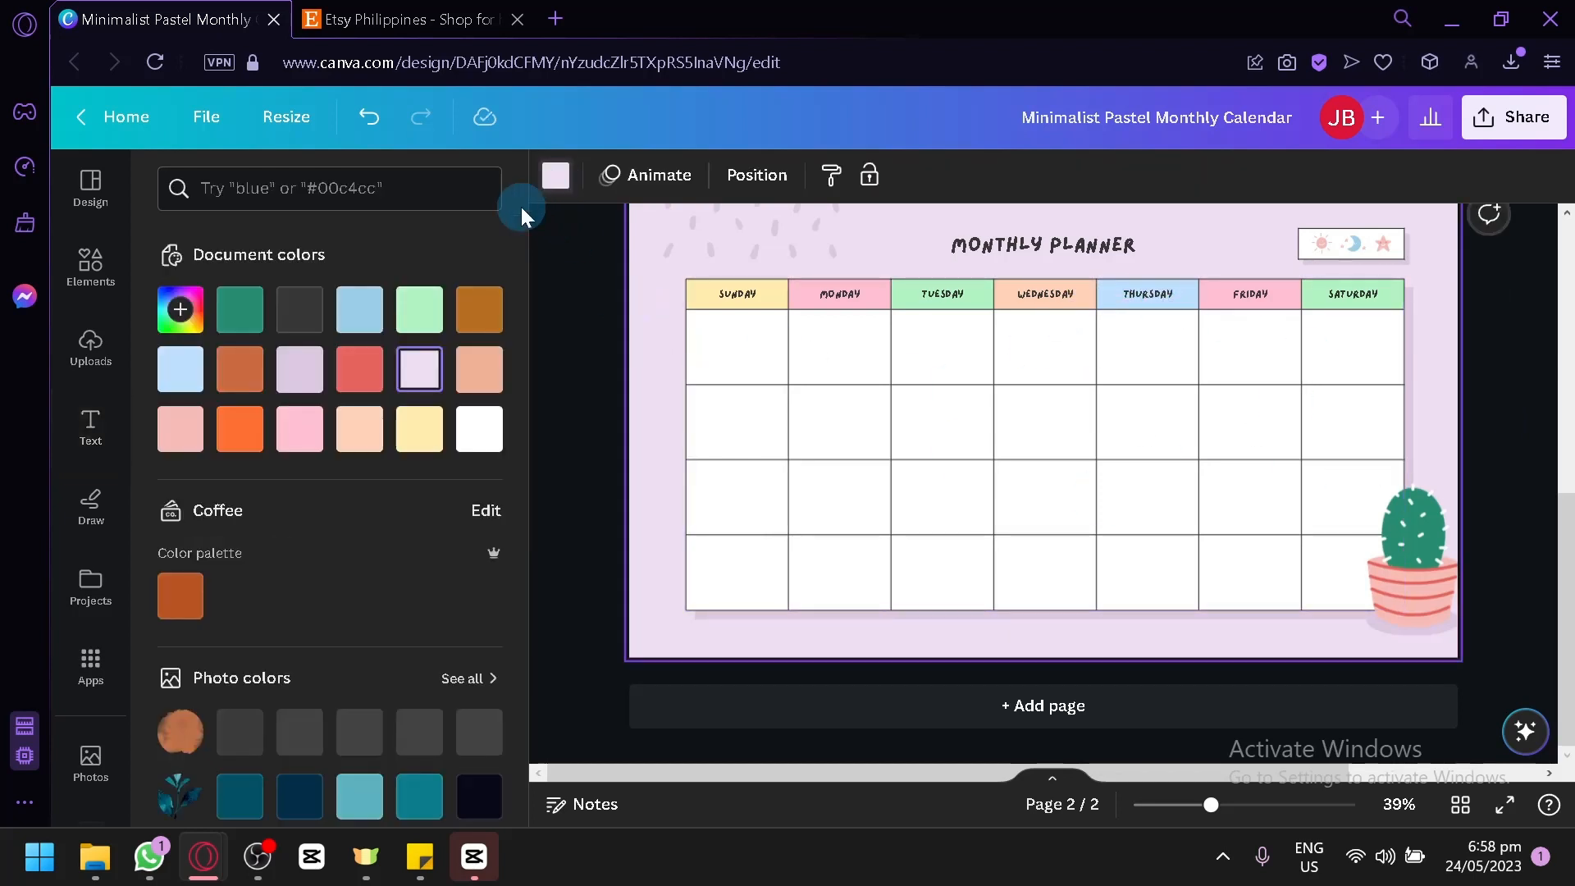
{"action": "left_click", "coordinate": [473, 325]}
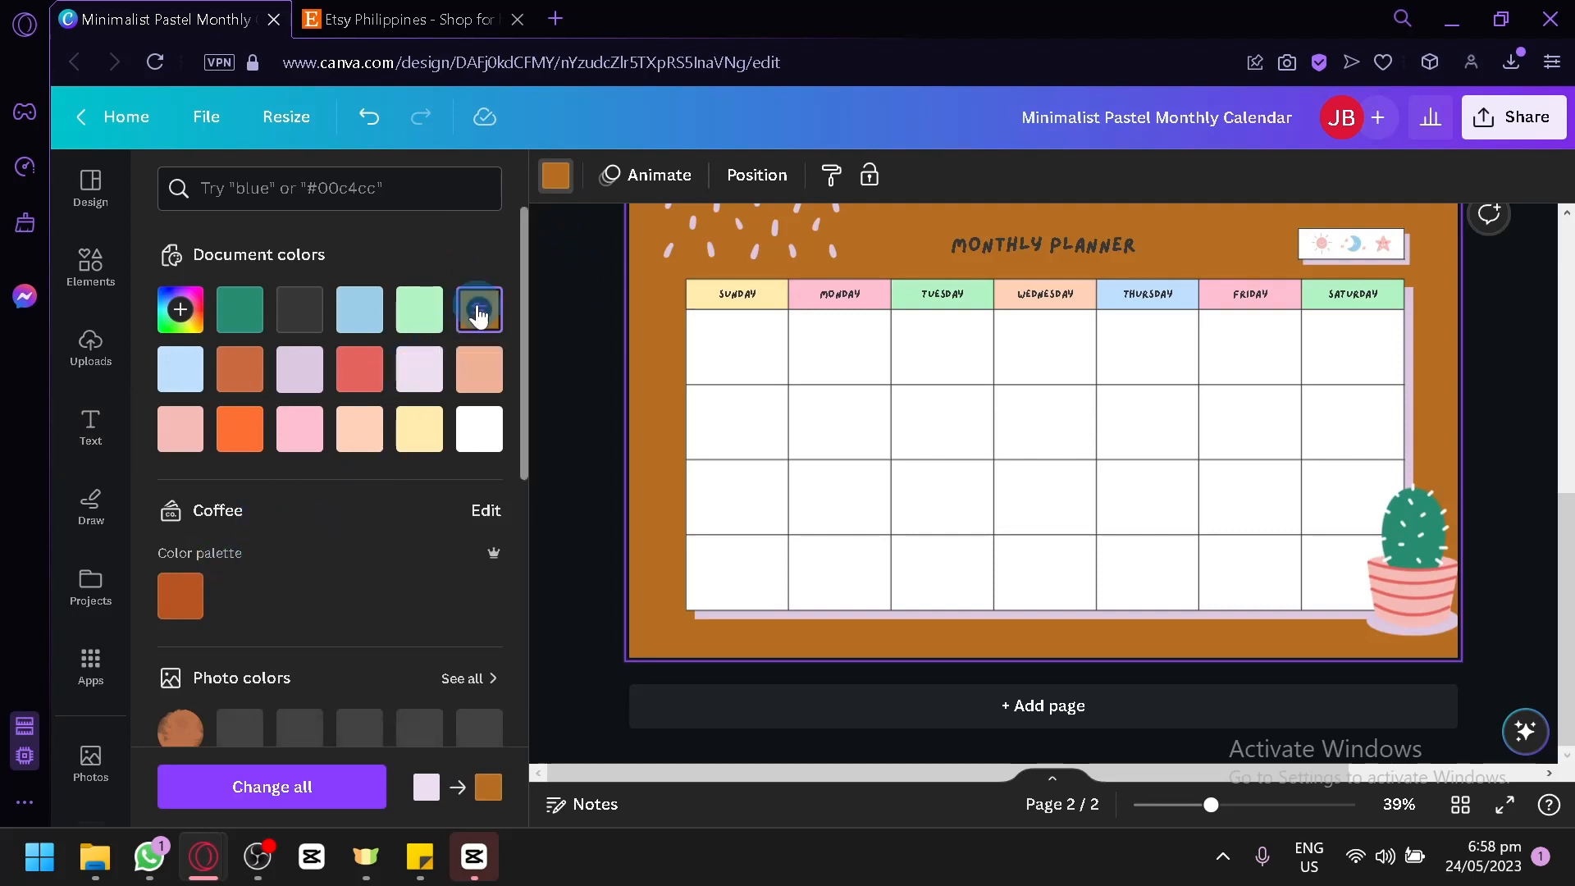
{"action": "left_click", "coordinate": [479, 313]}
{"action": "left_click_drag", "start_coordinate": [383, 445], "coordinate": [351, 412]}
{"action": "left_click", "coordinate": [566, 312]}
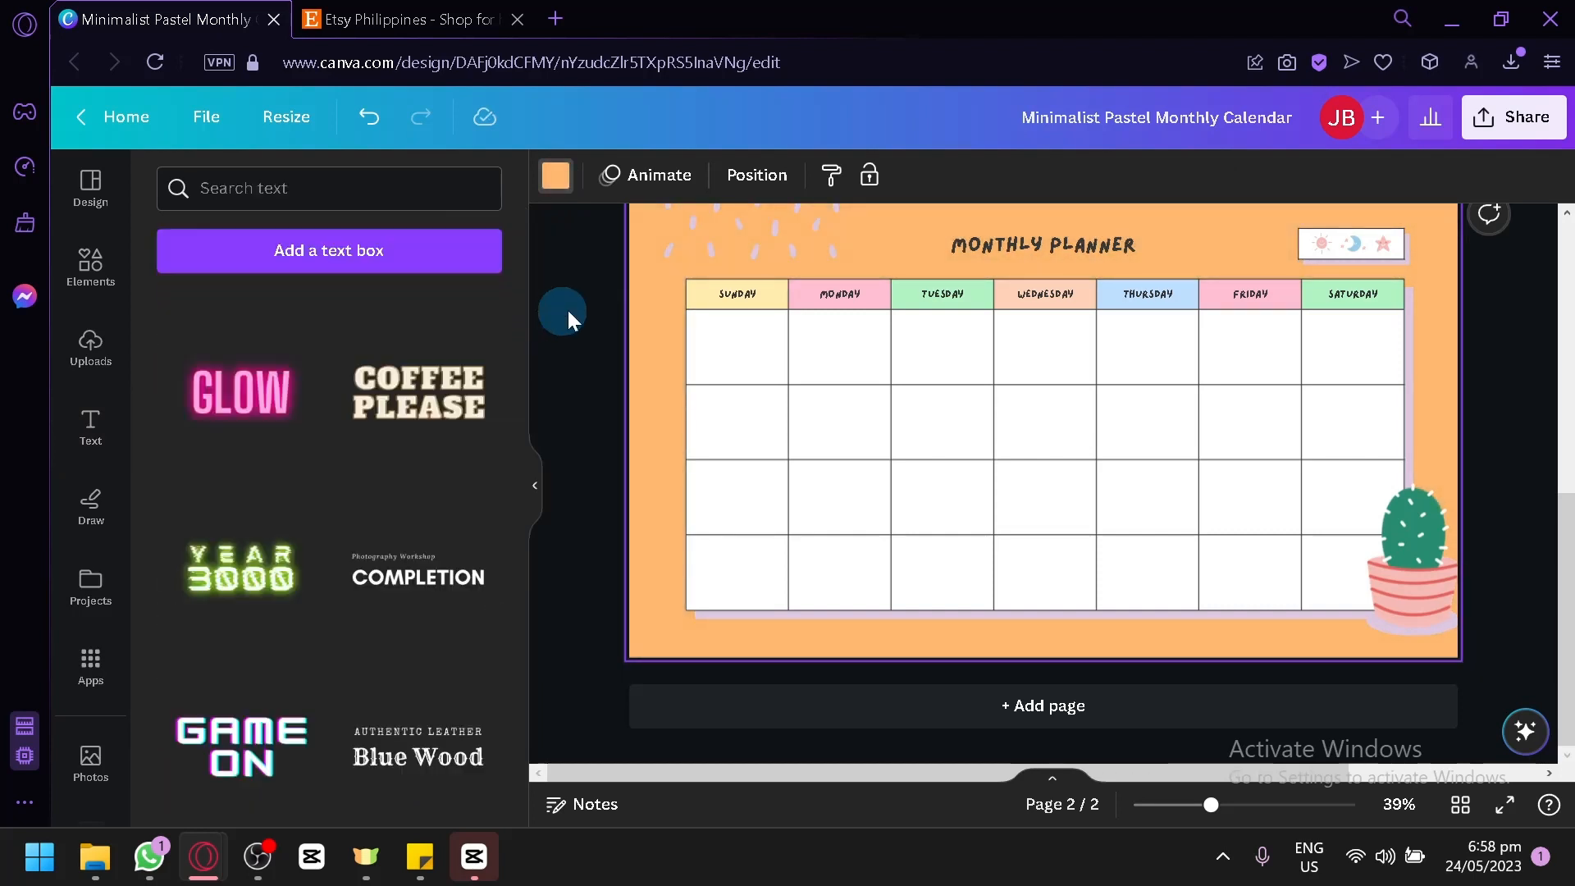
Step: Delete the dash pattern in the planner page's upper-left corner and replace the cactus with the watercolor halved orange with a leaf
{"action": "left_click", "coordinate": [686, 248]}
{"action": "key", "text": "Delete"}
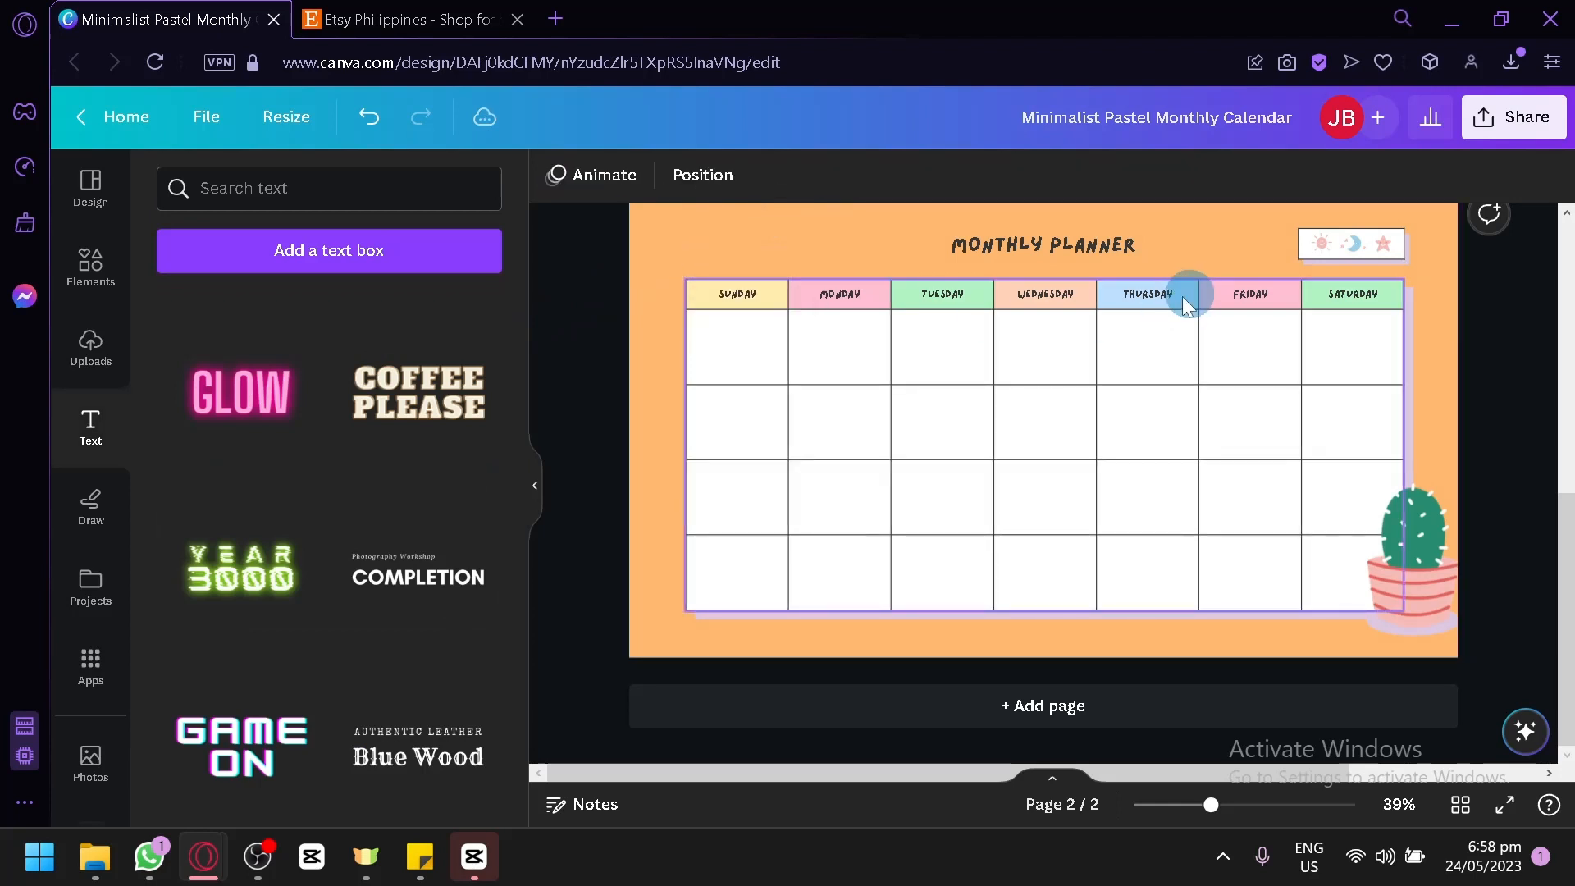
{"action": "left_click", "coordinate": [92, 267]}
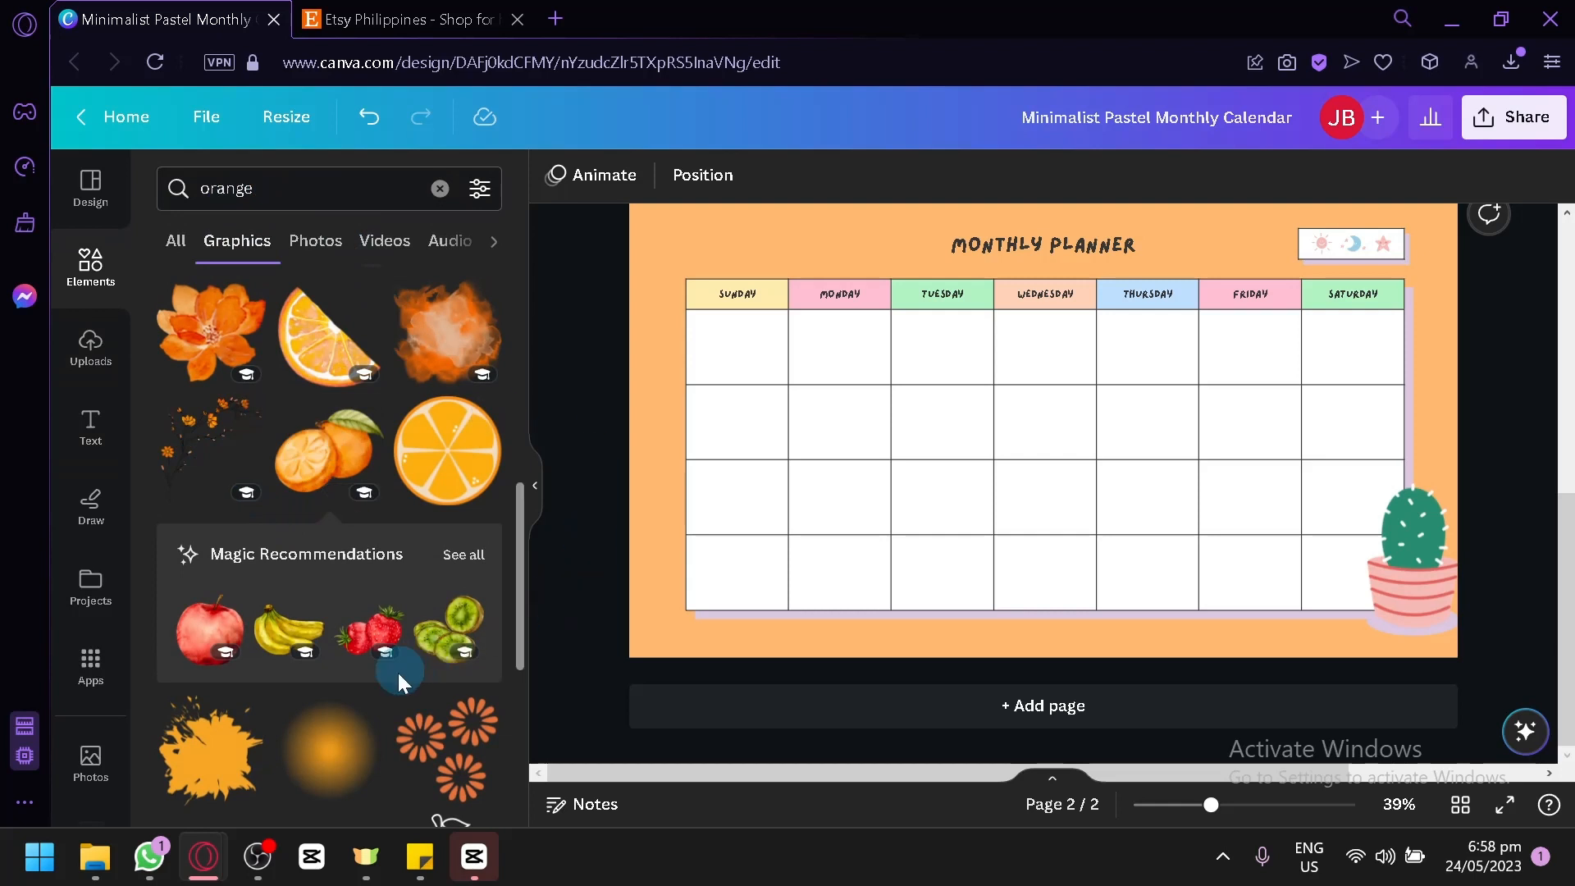
{"action": "left_click", "coordinate": [1424, 561]}
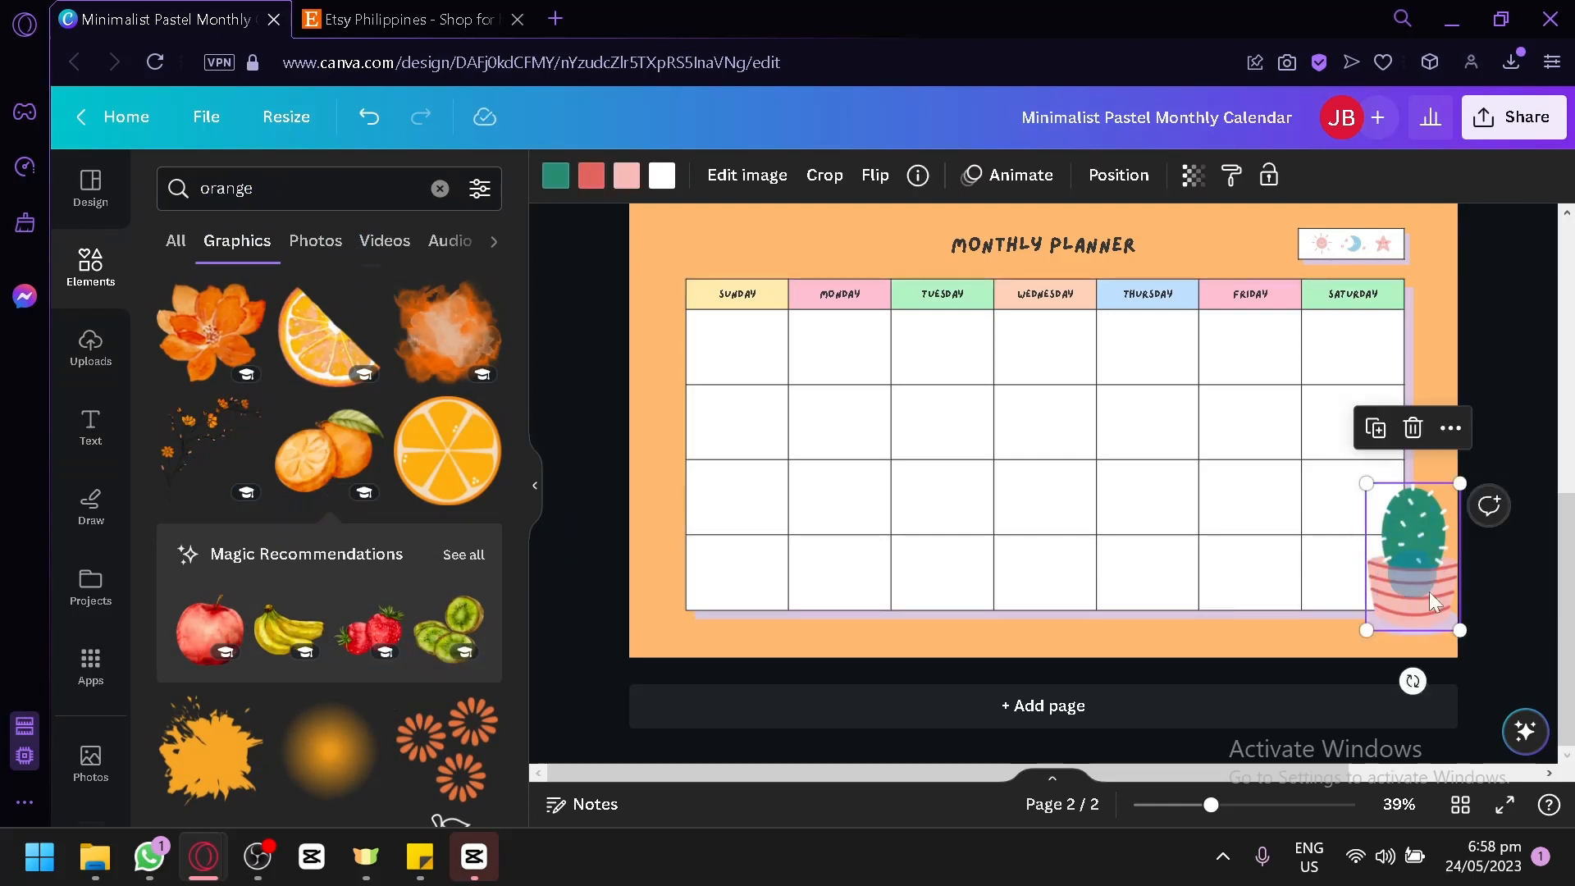
{"action": "key", "text": "Delete"}
{"action": "left_click_drag", "start_coordinate": [333, 484], "coordinate": [1425, 639]}
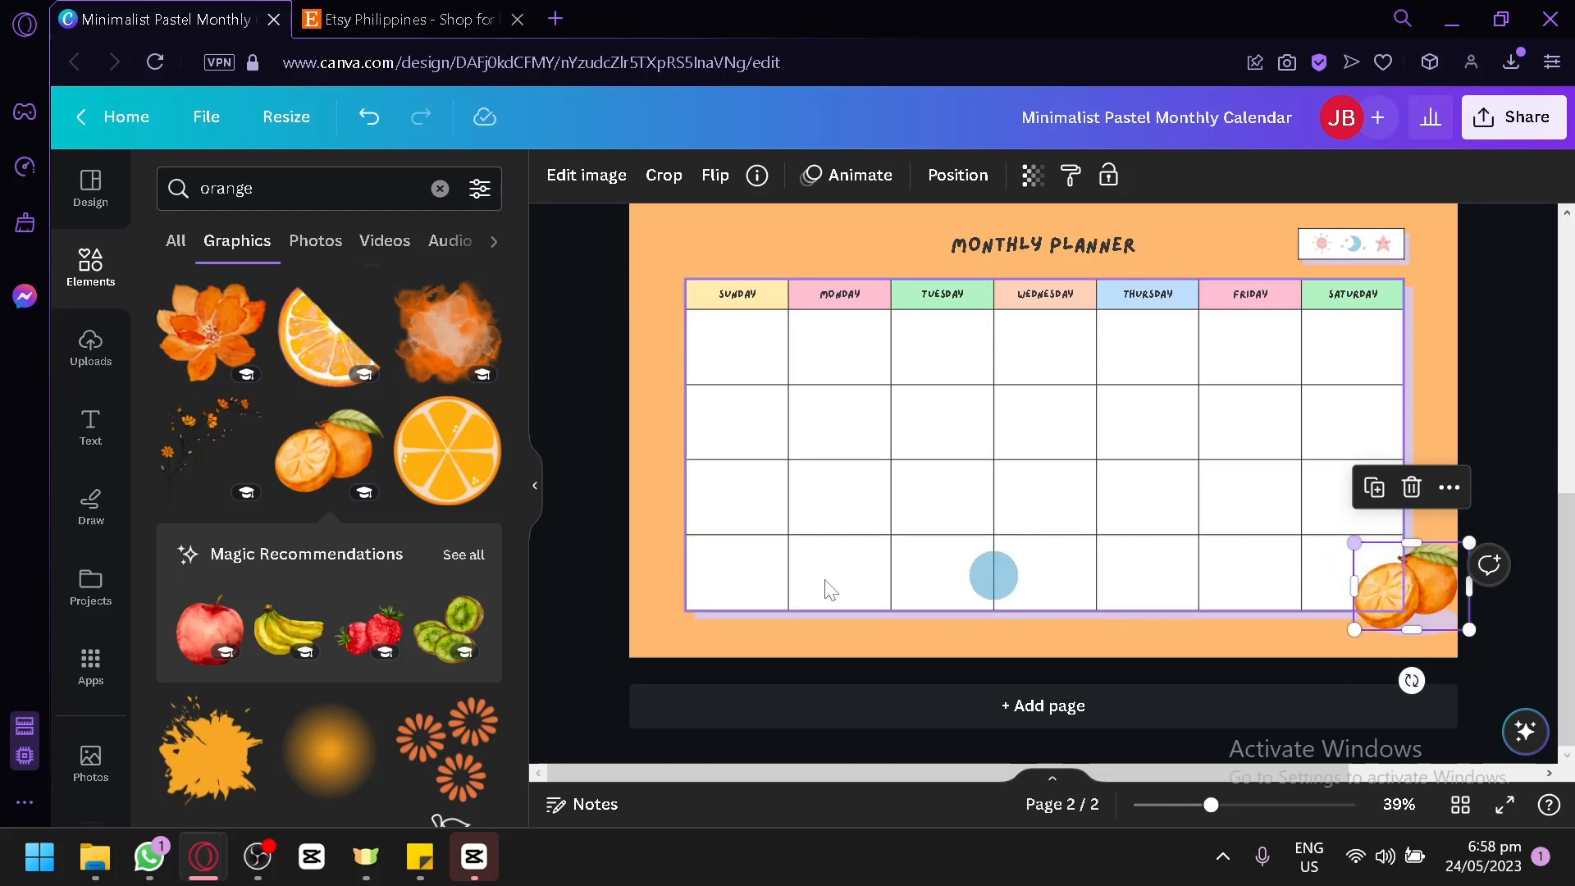
Step: Add the speckle graphic to page 2, flip it horizontally and vertically, and fit it into the page's upper-left corner
{"action": "scroll", "coordinate": [376, 504], "scroll_direction": "down", "scroll_amount": 5}
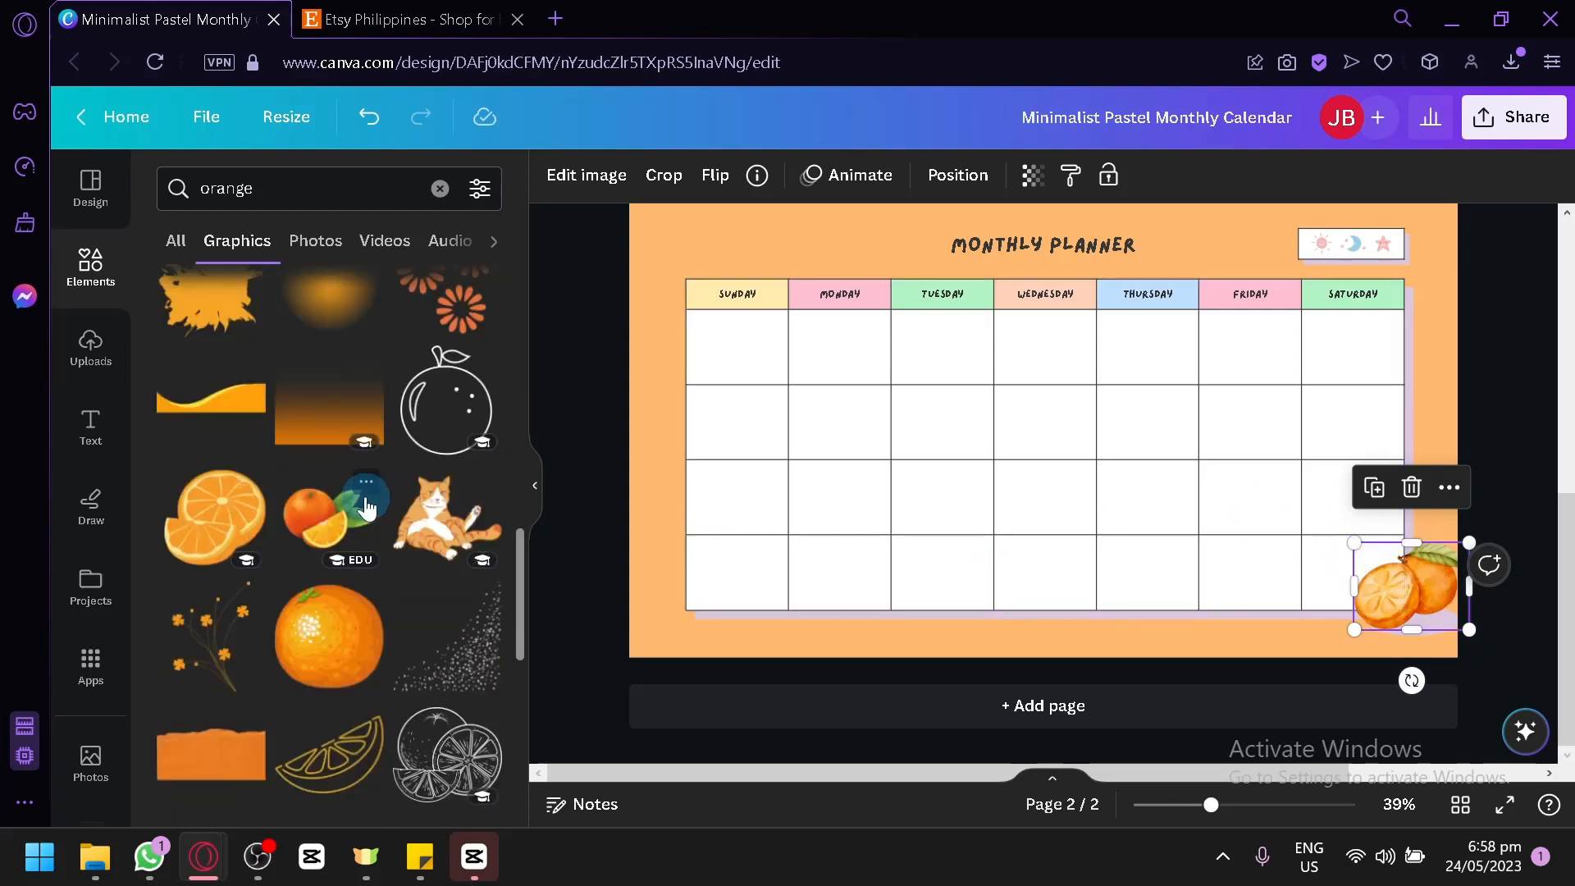
{"action": "left_click_drag", "start_coordinate": [480, 663], "coordinate": [678, 362]}
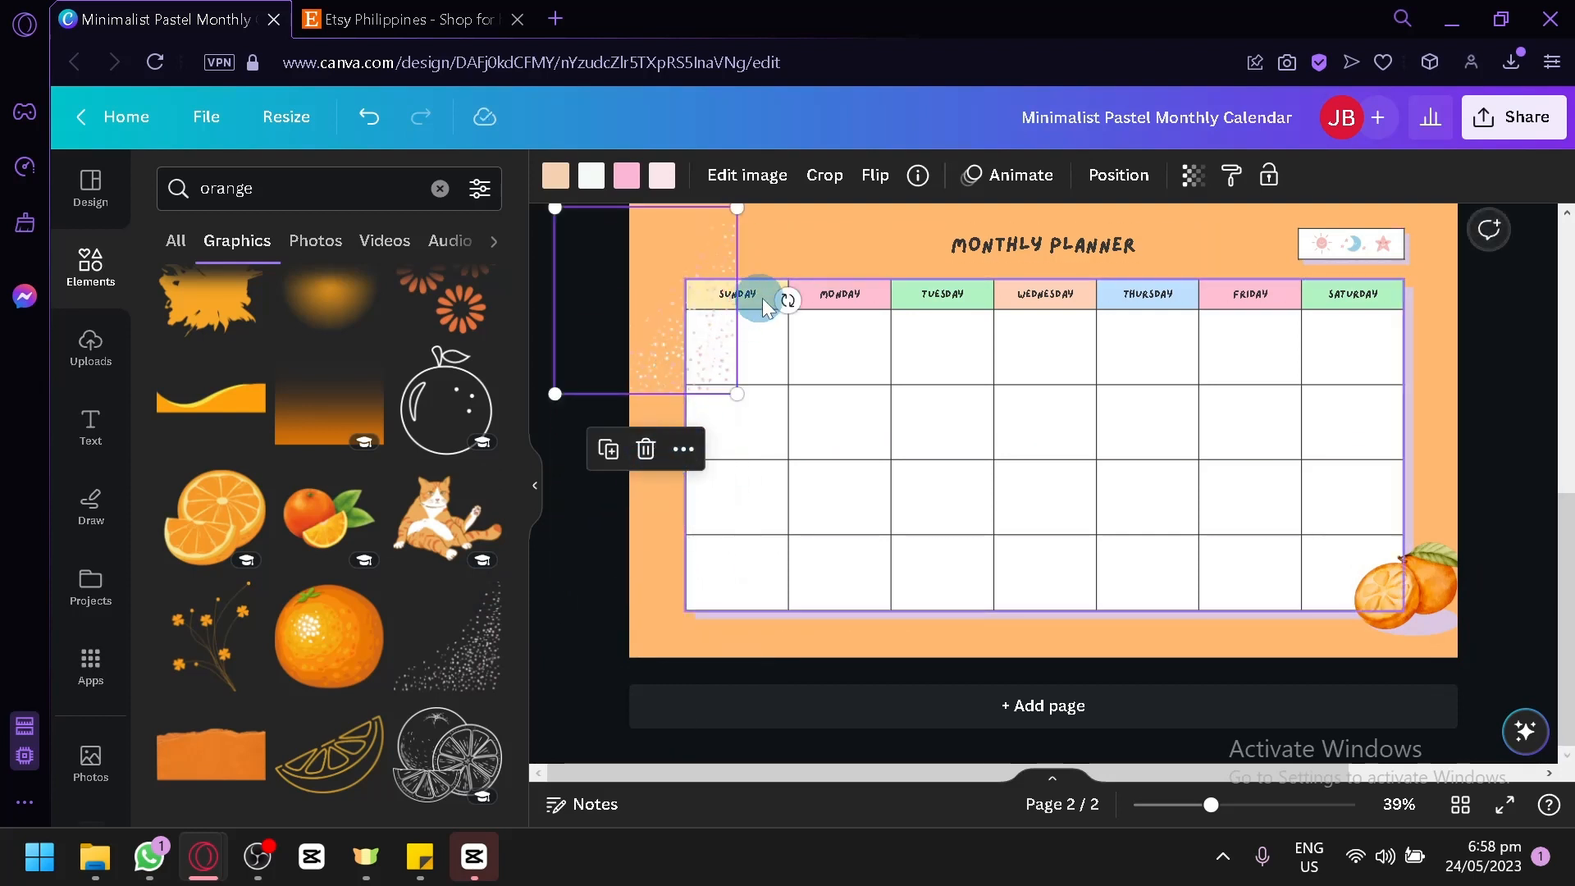
{"action": "left_click", "coordinate": [882, 182]}
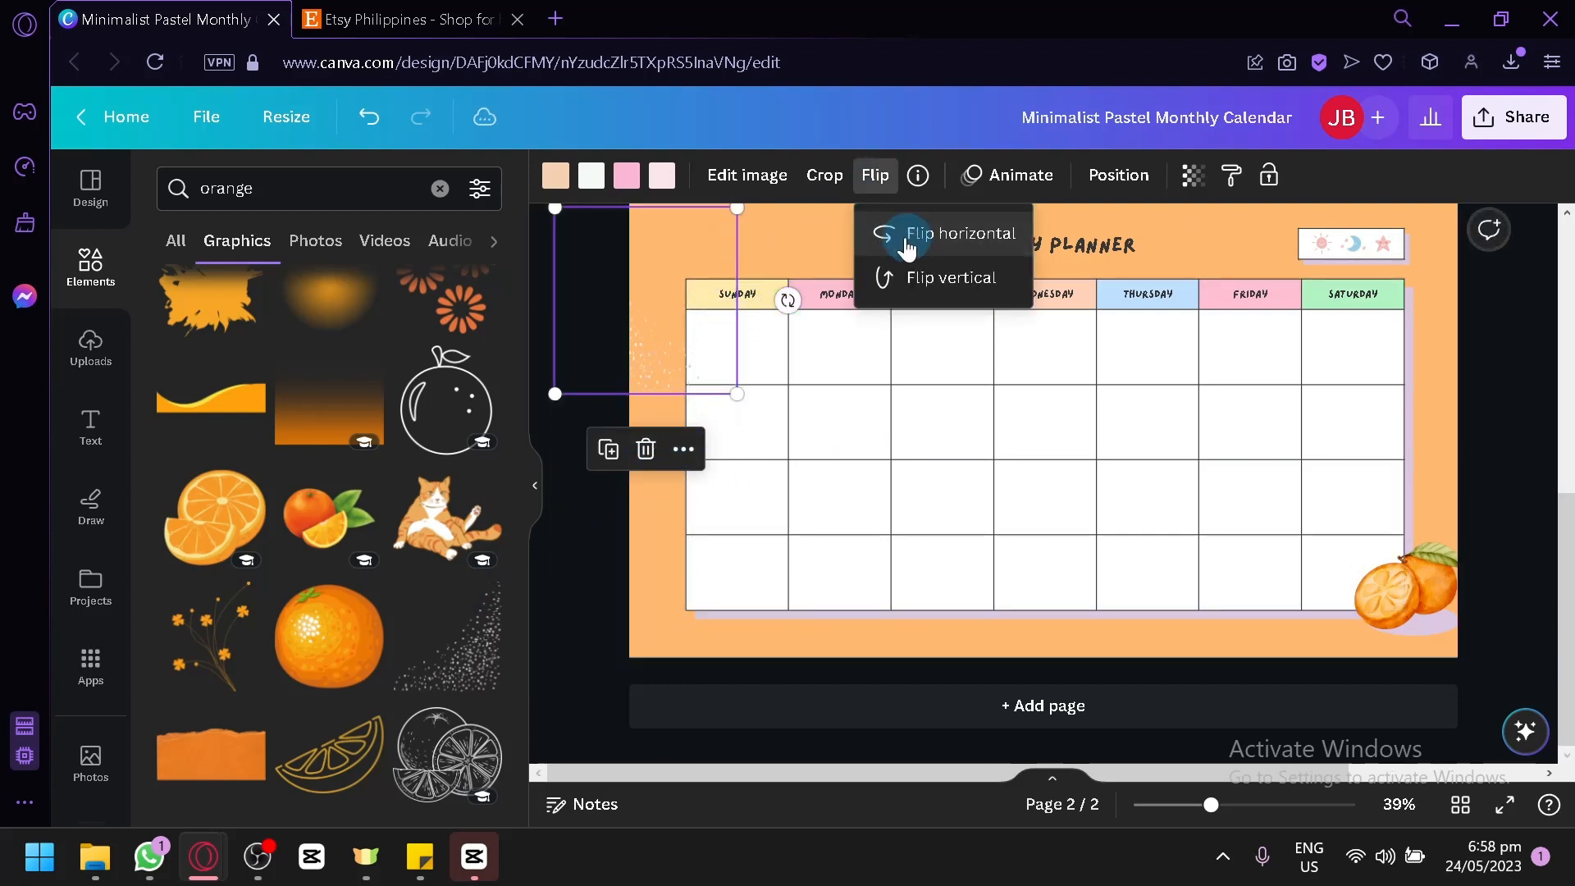
{"action": "left_click", "coordinate": [911, 233]}
{"action": "left_click", "coordinate": [946, 289]}
{"action": "scroll", "coordinate": [703, 450], "scroll_direction": "up", "scroll_amount": 2}
{"action": "left_click", "coordinate": [679, 467]}
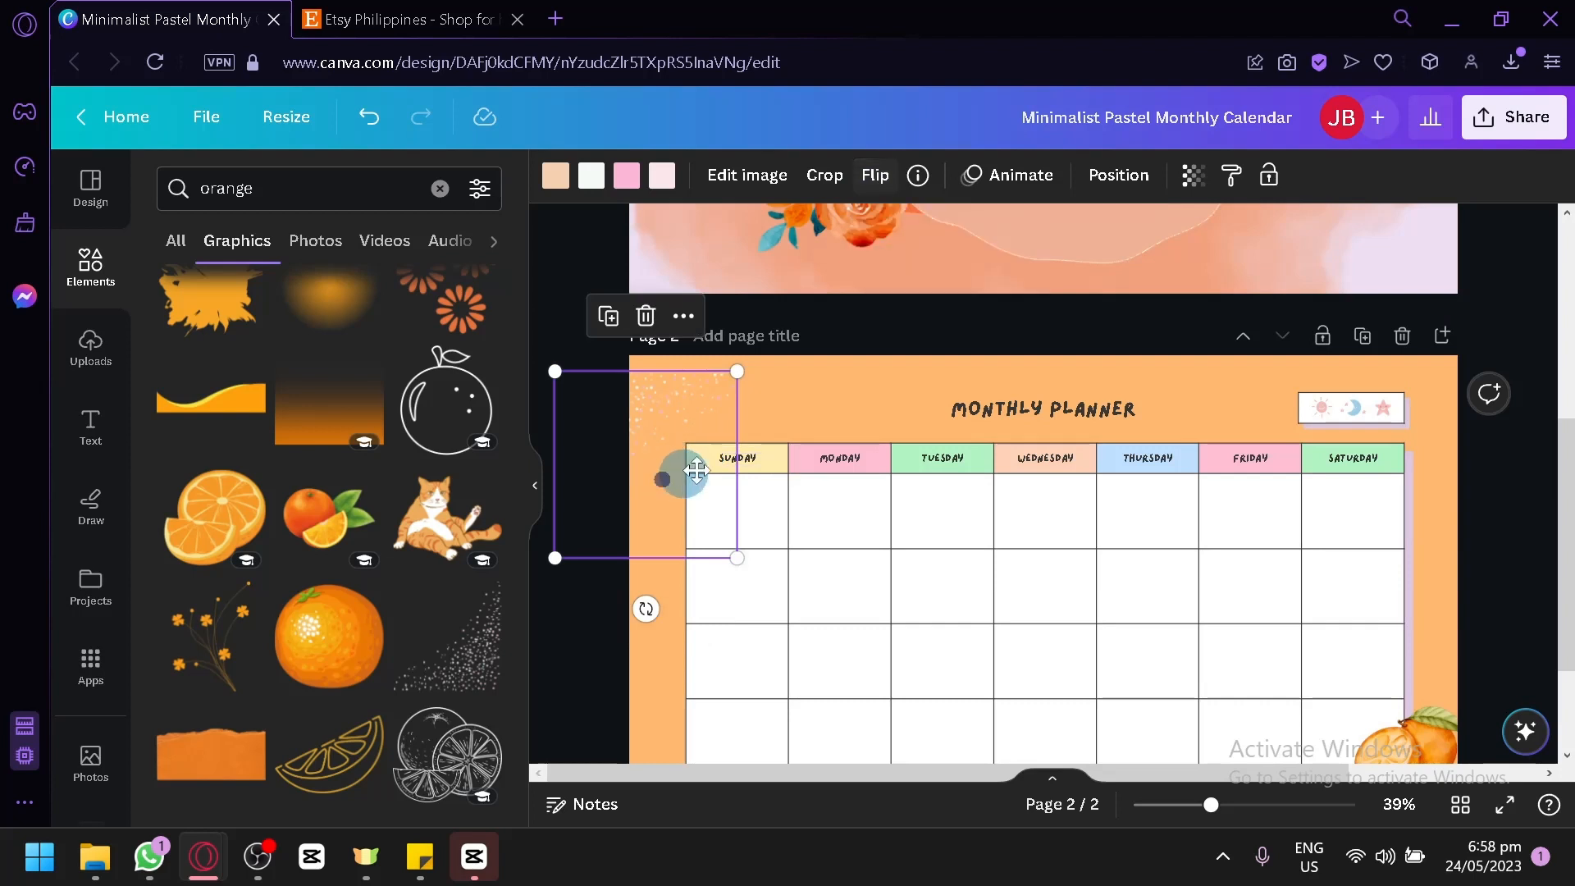
{"action": "left_click_drag", "start_coordinate": [679, 468], "coordinate": [735, 461]}
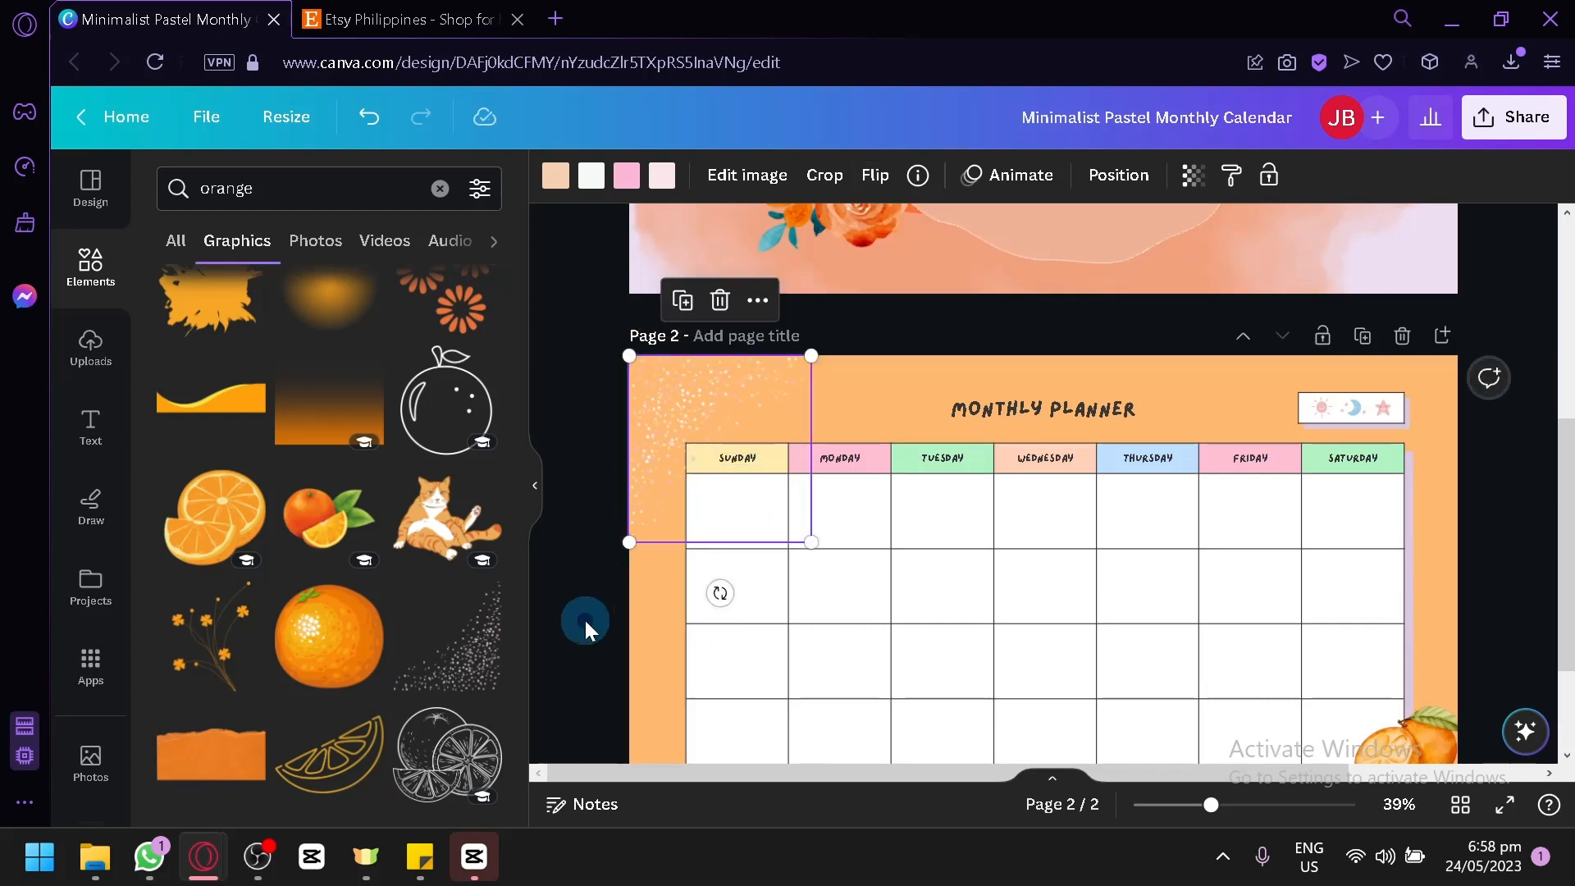
{"action": "left_click", "coordinate": [586, 625]}
Step: Add a second speckle graphic, flip it horizontally, and fit it into the lower-left corner of page 2
{"action": "scroll", "coordinate": [586, 625], "scroll_direction": "down", "scroll_amount": 2}
{"action": "scroll", "coordinate": [459, 630], "scroll_direction": "down", "scroll_amount": 2}
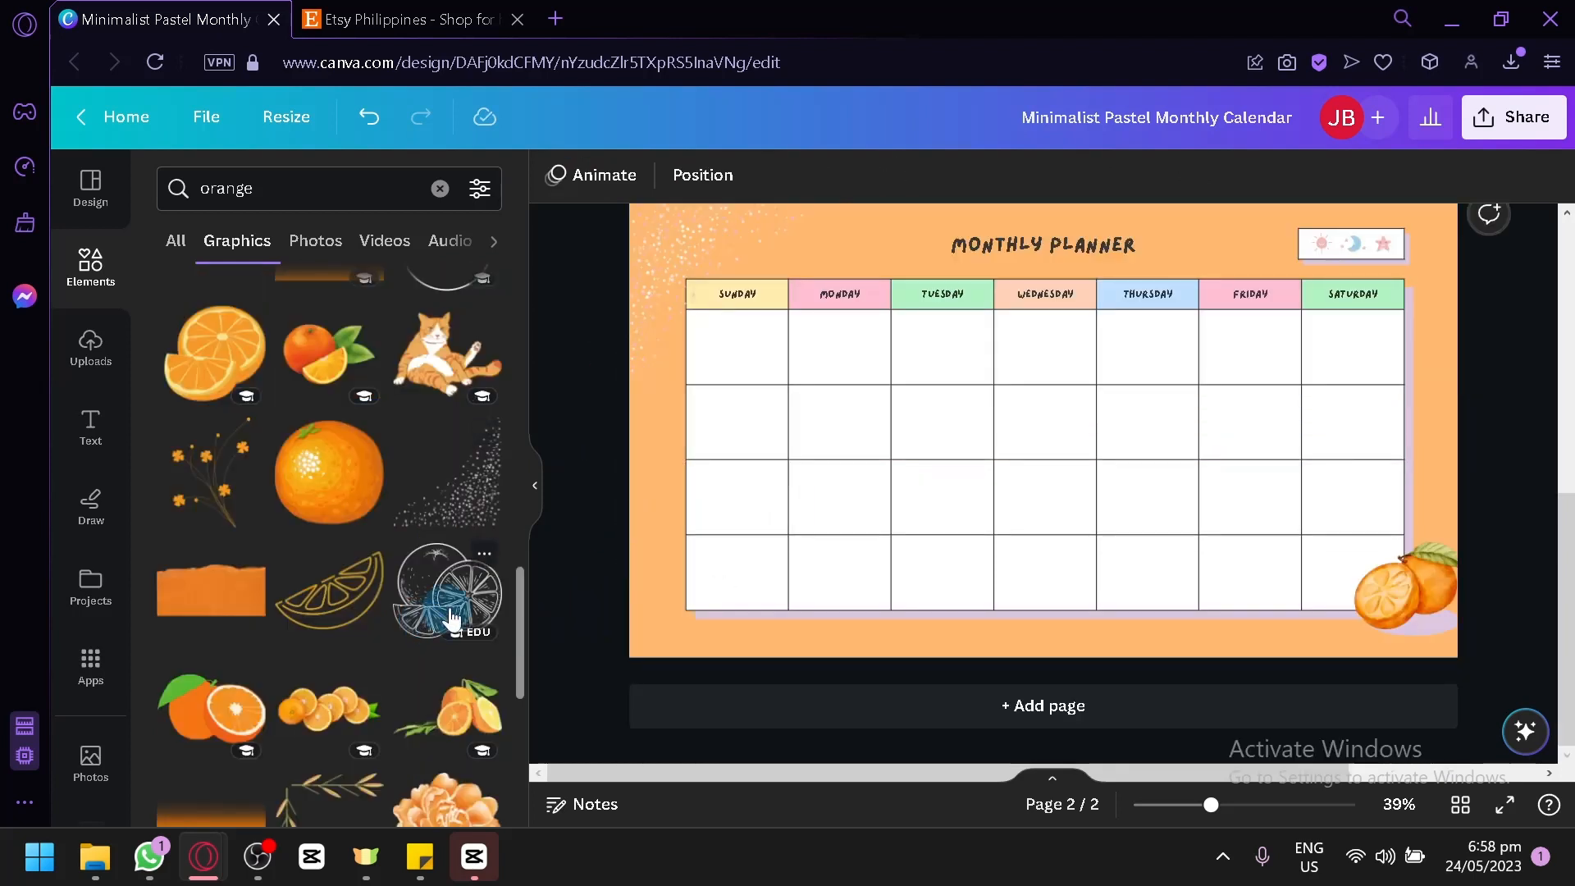
{"action": "left_click", "coordinate": [678, 591]}
{"action": "left_click", "coordinate": [875, 175]}
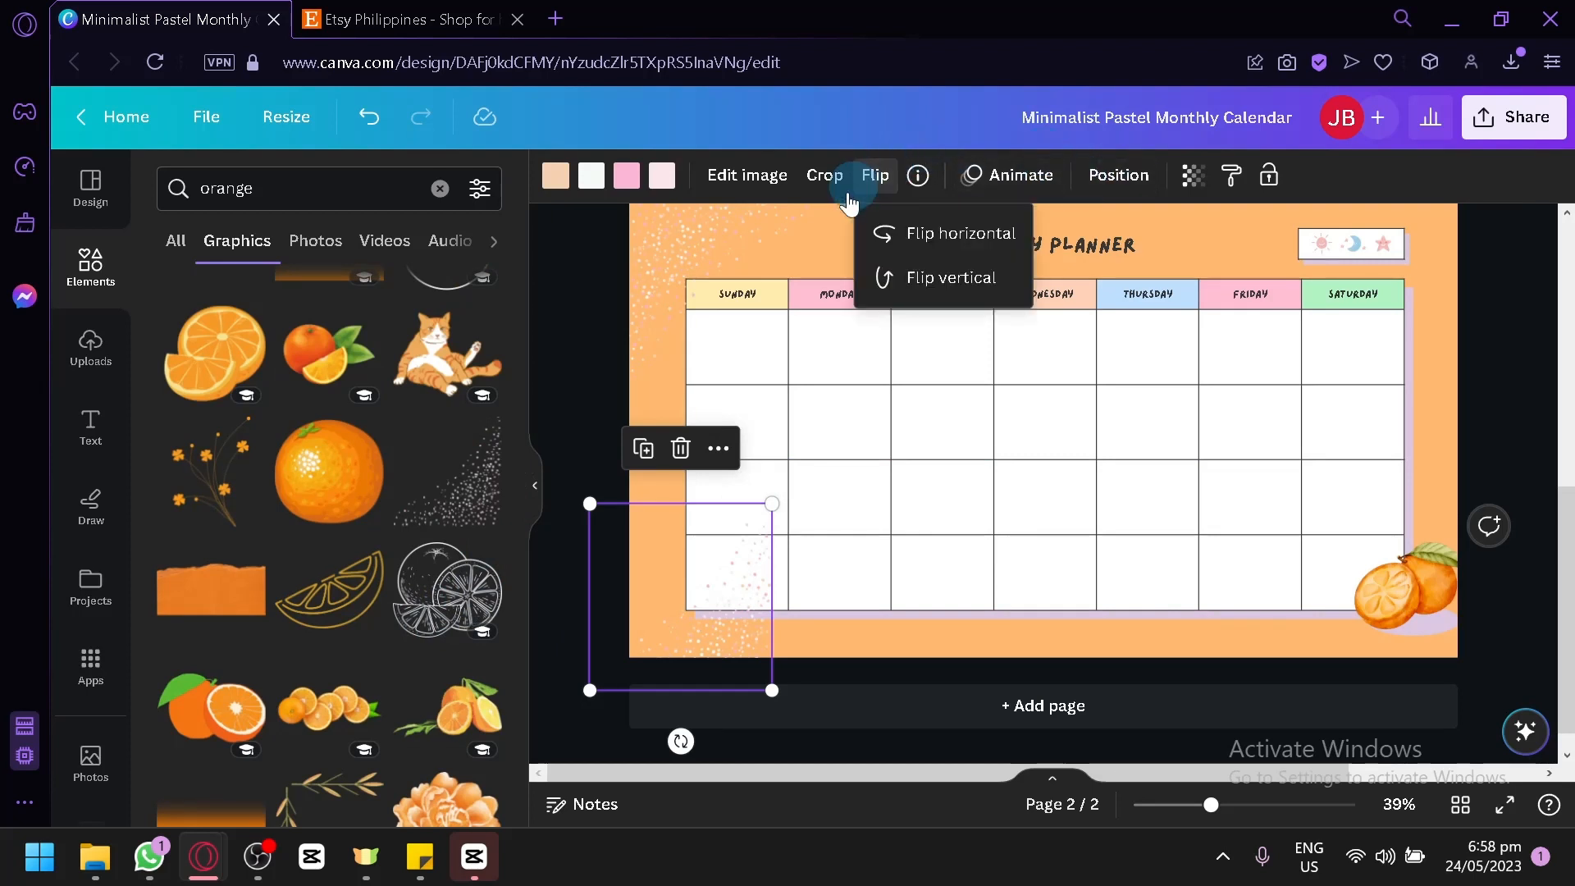
{"action": "left_click", "coordinate": [890, 250]}
{"action": "mouse_move", "coordinate": [678, 650]}
{"action": "left_mouse_down"}
{"action": "mouse_move", "coordinate": [706, 598]}
{"action": "mouse_move", "coordinate": [714, 618]}
{"action": "mouse_move", "coordinate": [692, 636]}
{"action": "left_mouse_up"}
{"action": "left_click", "coordinate": [604, 636]}
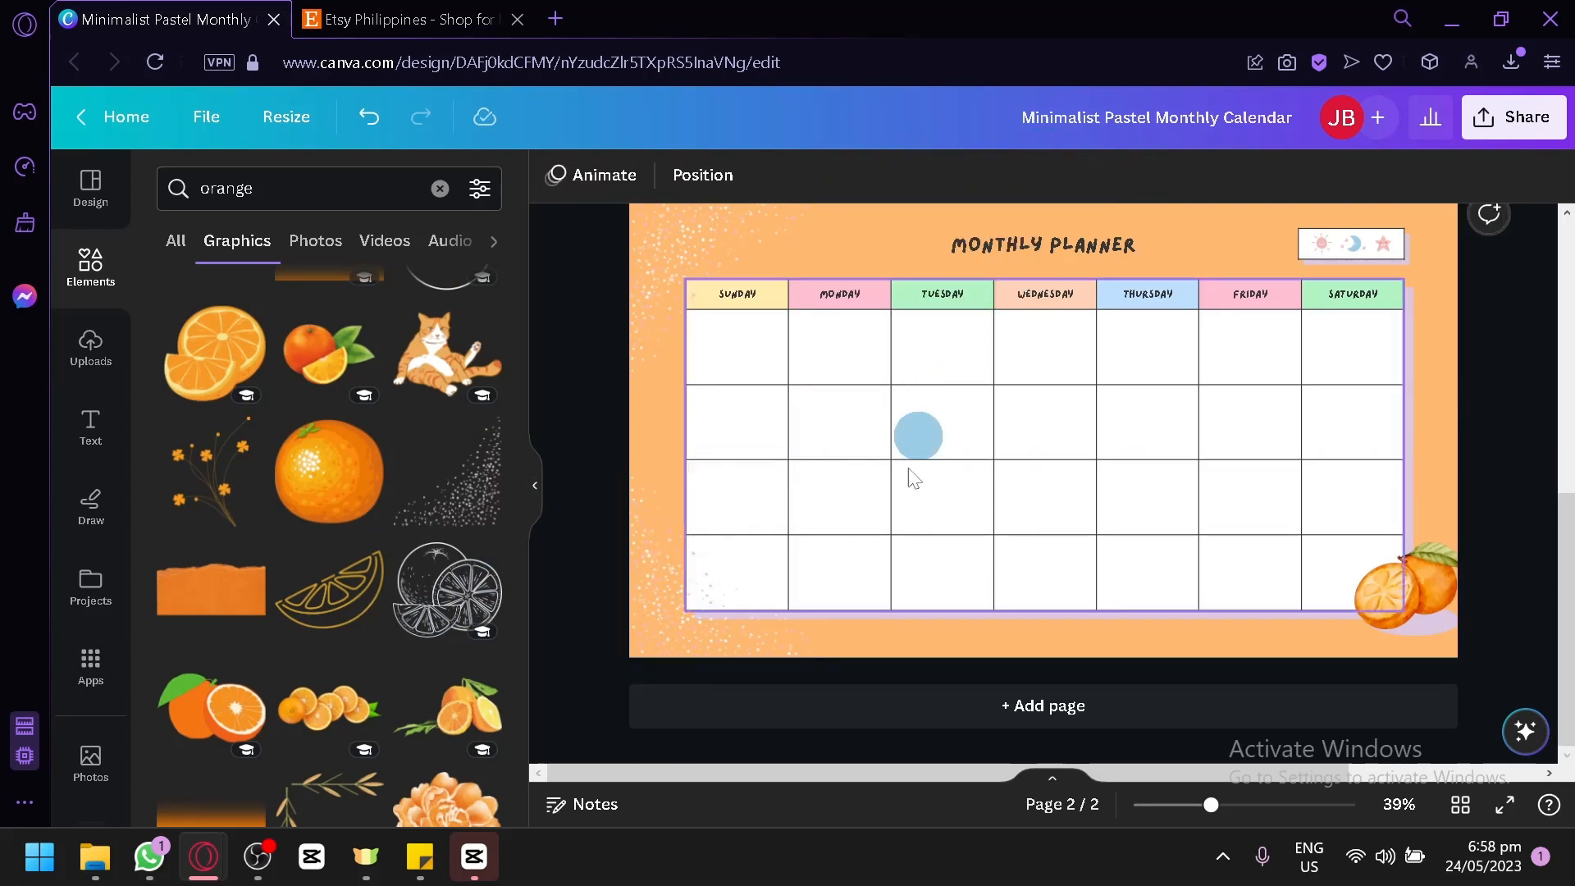
Step: Send both speckle graphics on page 2 to the back, behind the calendar grid
{"action": "left_click", "coordinate": [706, 592]}
{"action": "left_click", "coordinate": [1143, 175]}
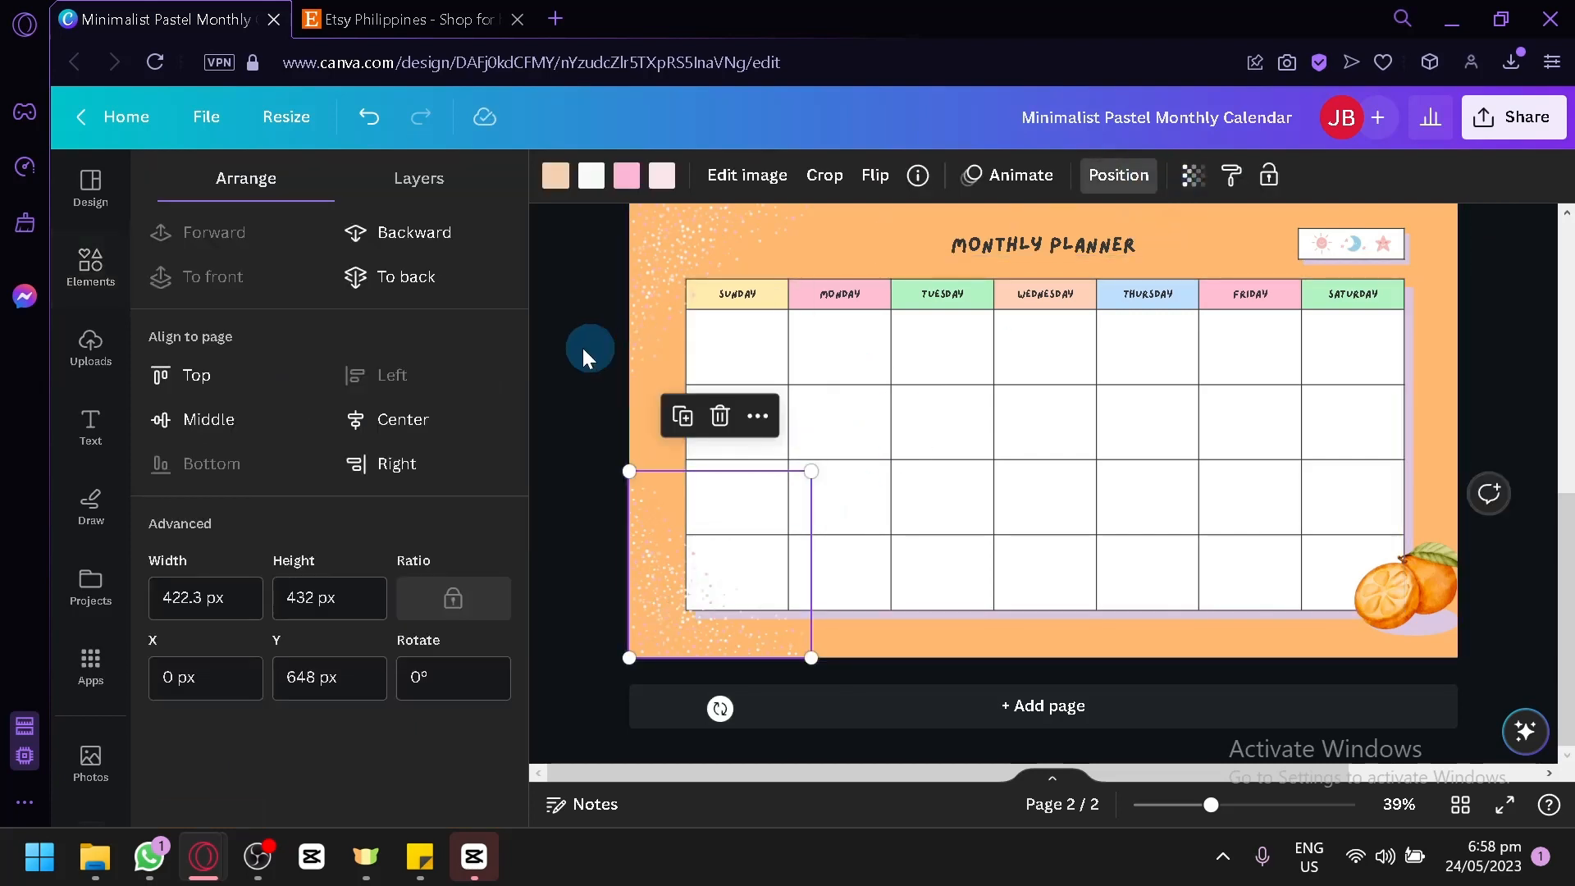
{"action": "left_click", "coordinate": [412, 281]}
{"action": "left_click", "coordinate": [650, 346]}
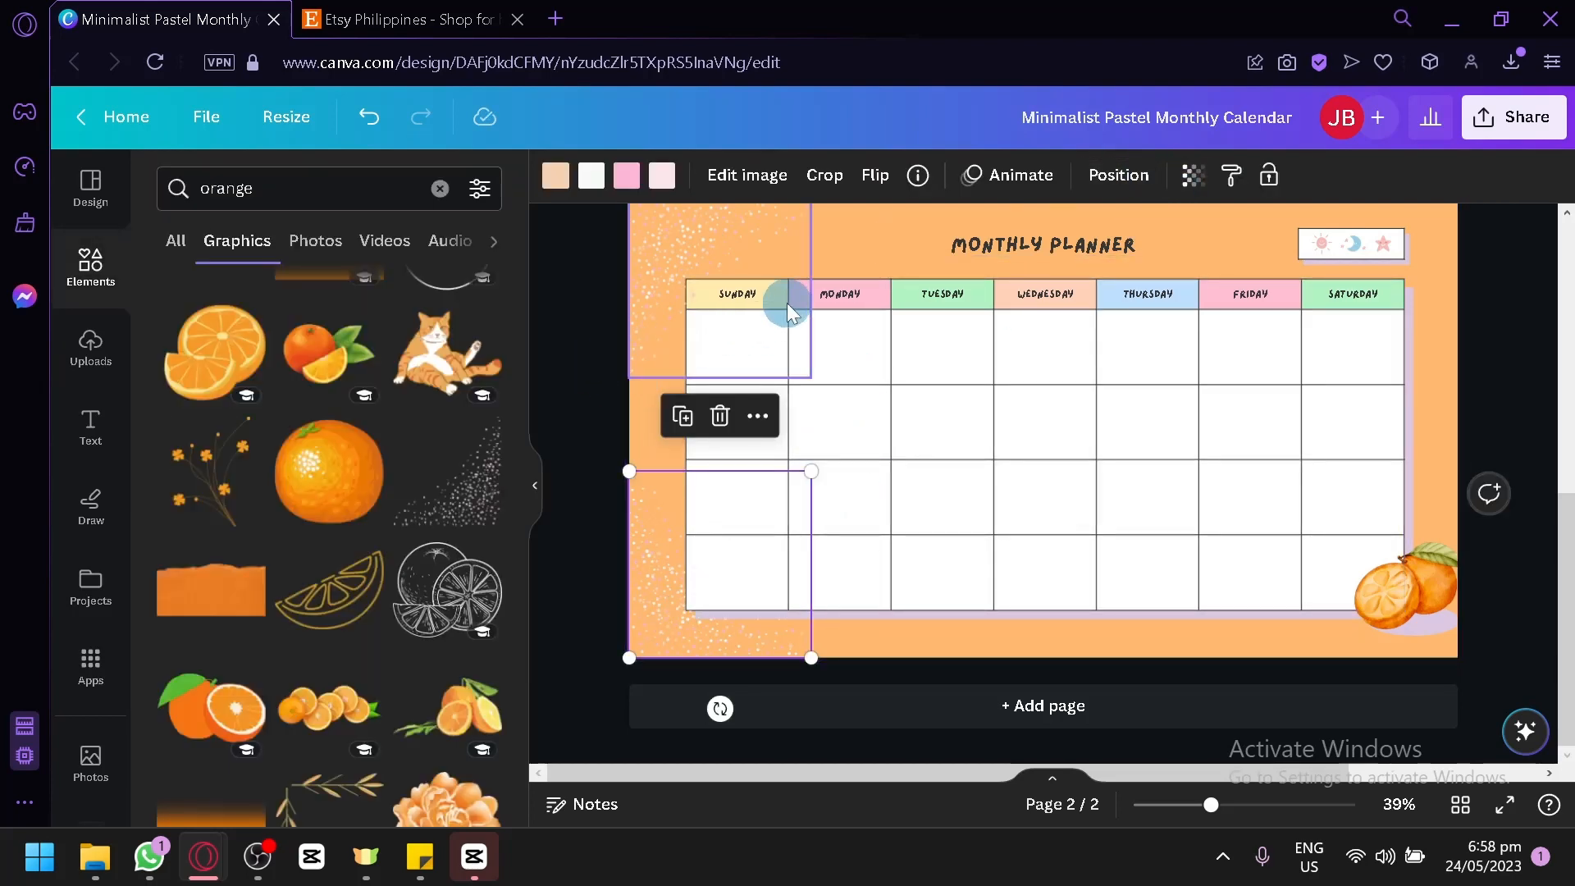
{"action": "left_click", "coordinate": [1119, 175]}
{"action": "left_click", "coordinate": [428, 291]}
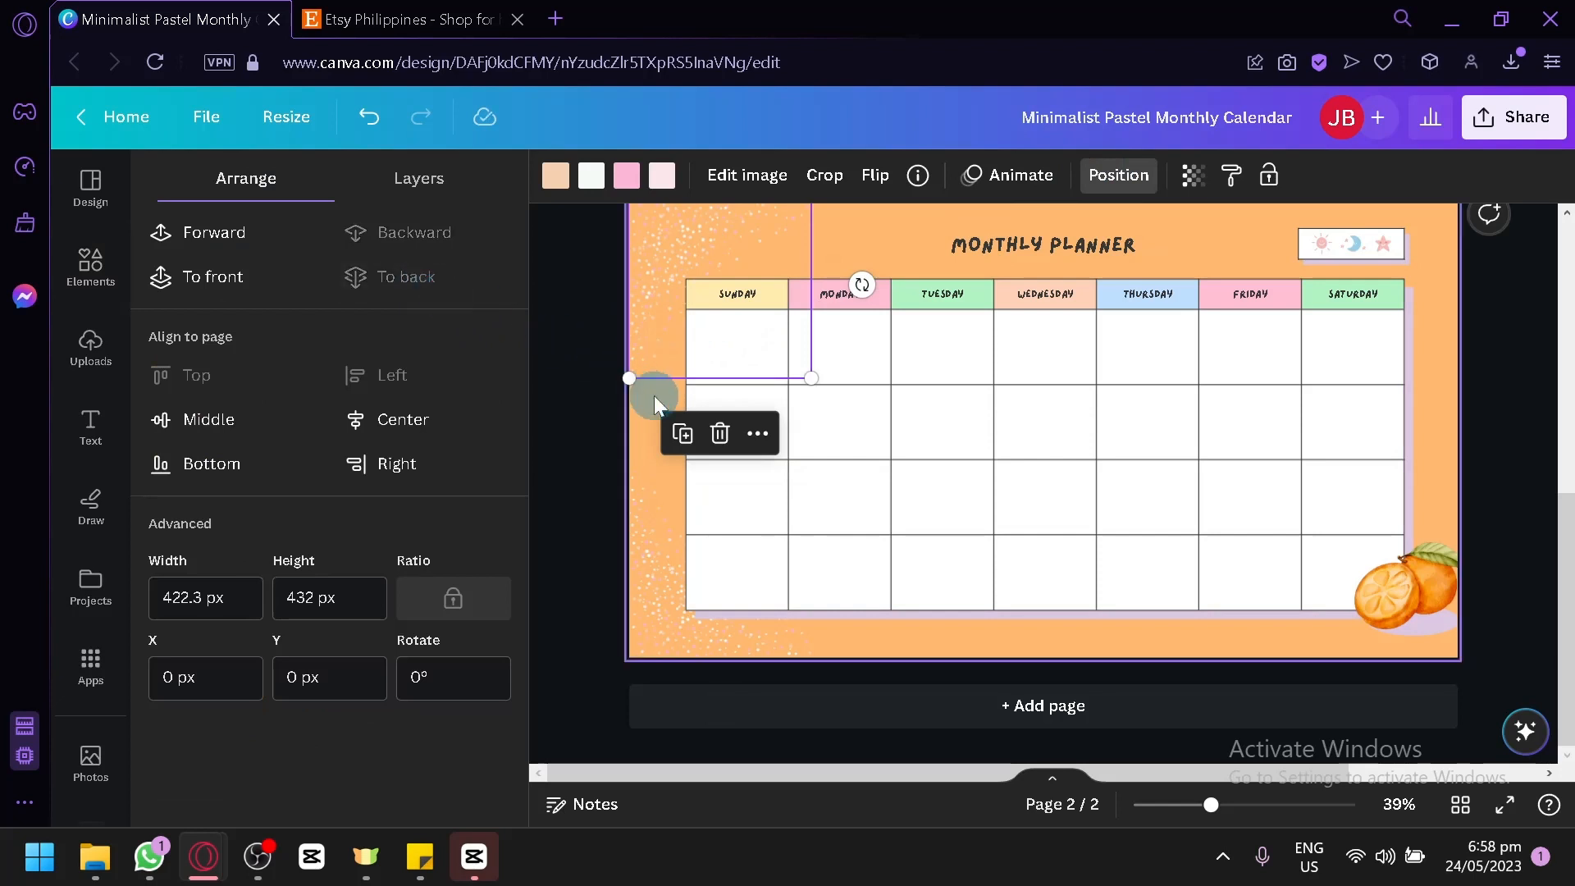
{"action": "left_click", "coordinate": [628, 346]}
Step: Try Alfa Slab One on the "Monthly Planner" title, and set its font to Quicksand
{"action": "left_click", "coordinate": [1021, 245]}
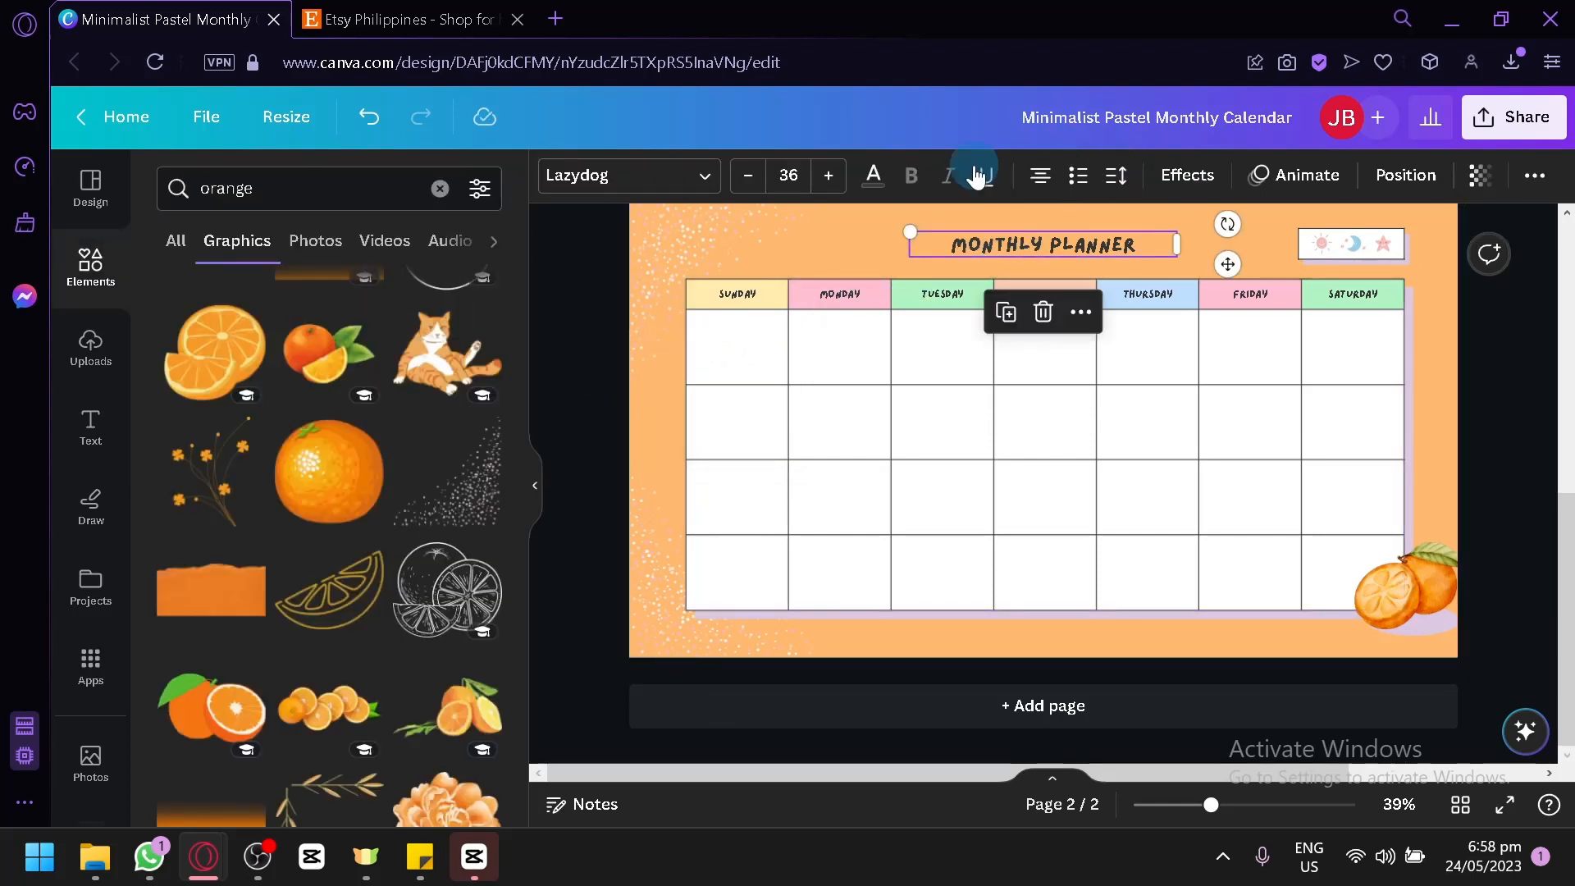
{"action": "left_click", "coordinate": [652, 189]}
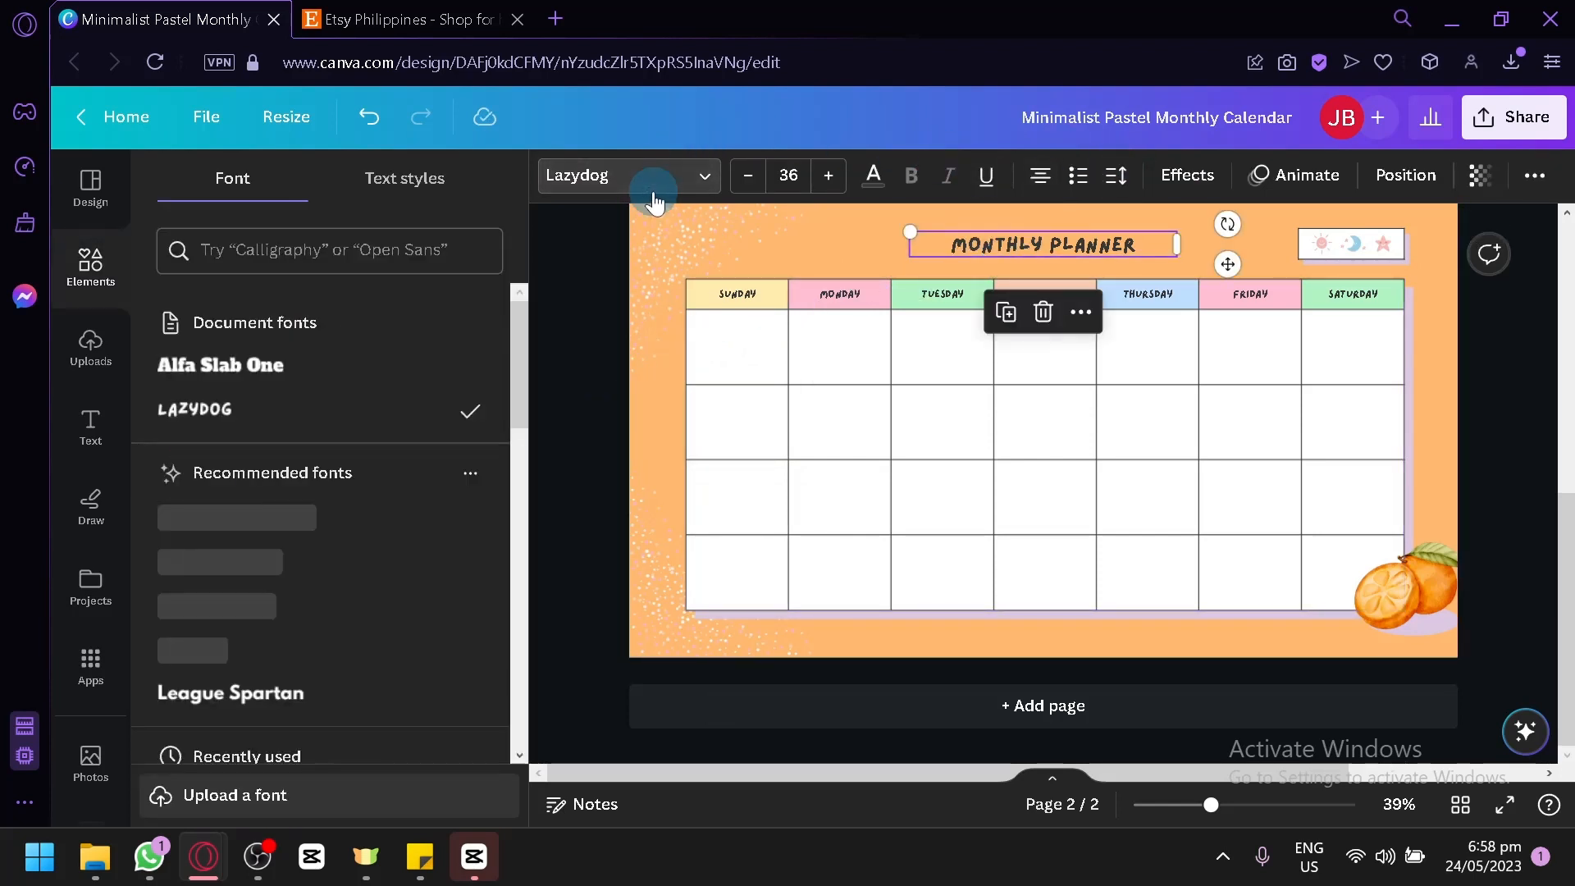
{"action": "left_click", "coordinate": [300, 379]}
{"action": "left_click", "coordinate": [294, 539]}
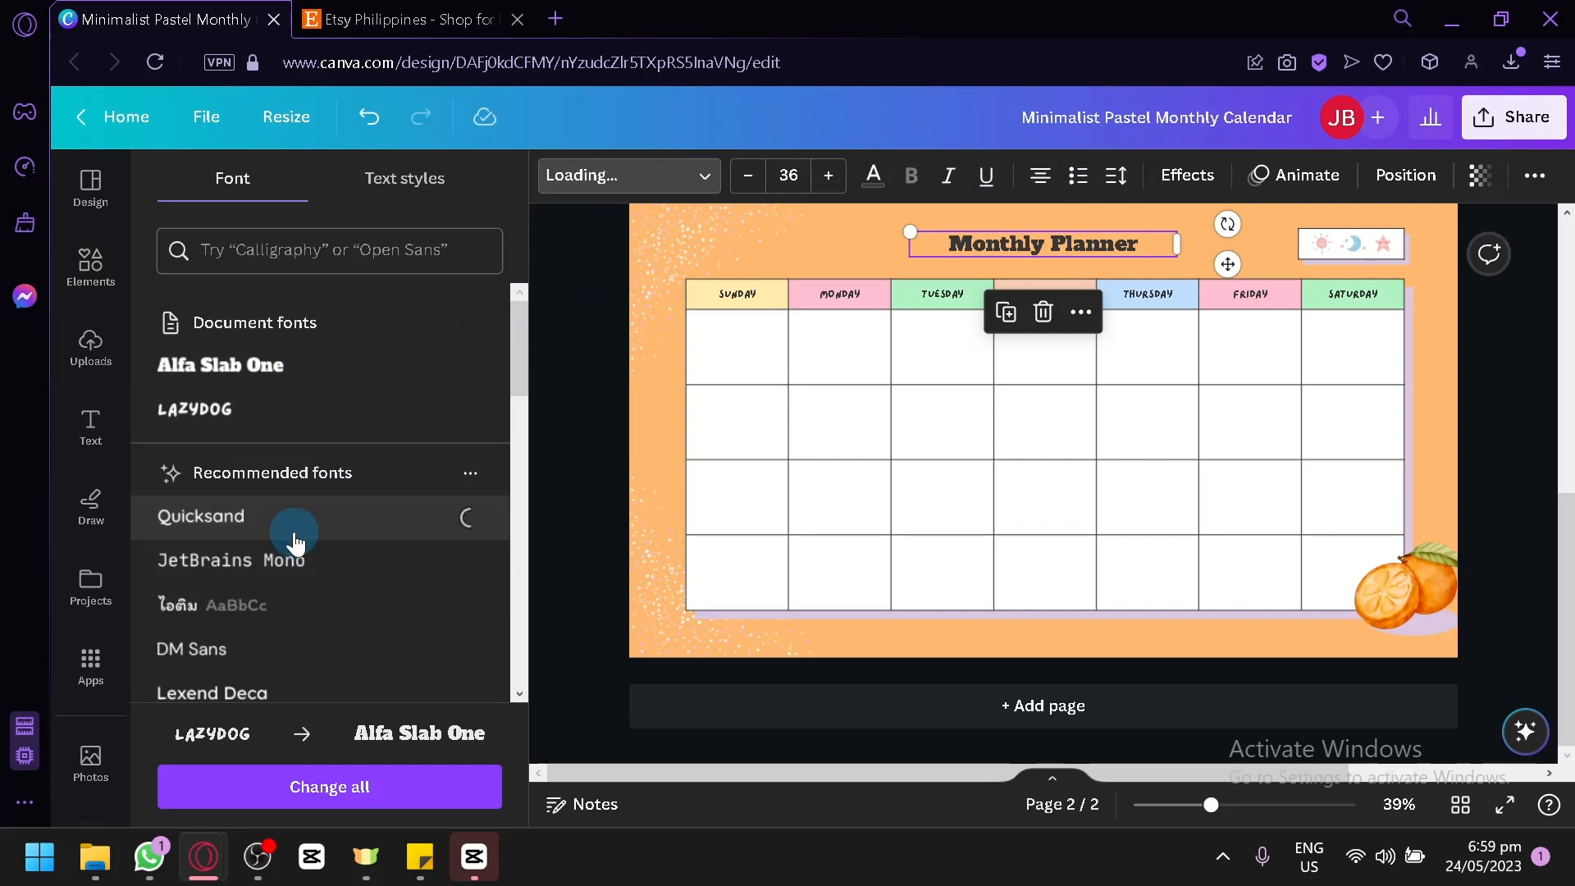
Step: Change the font of all seven weekday headings, Sunday through Saturday, to Quicksand
{"action": "left_click", "coordinate": [773, 297]}
{"action": "left_click", "coordinate": [820, 297], "text": "shift"}
{"action": "left_click", "coordinate": [973, 299], "text": "shift"}
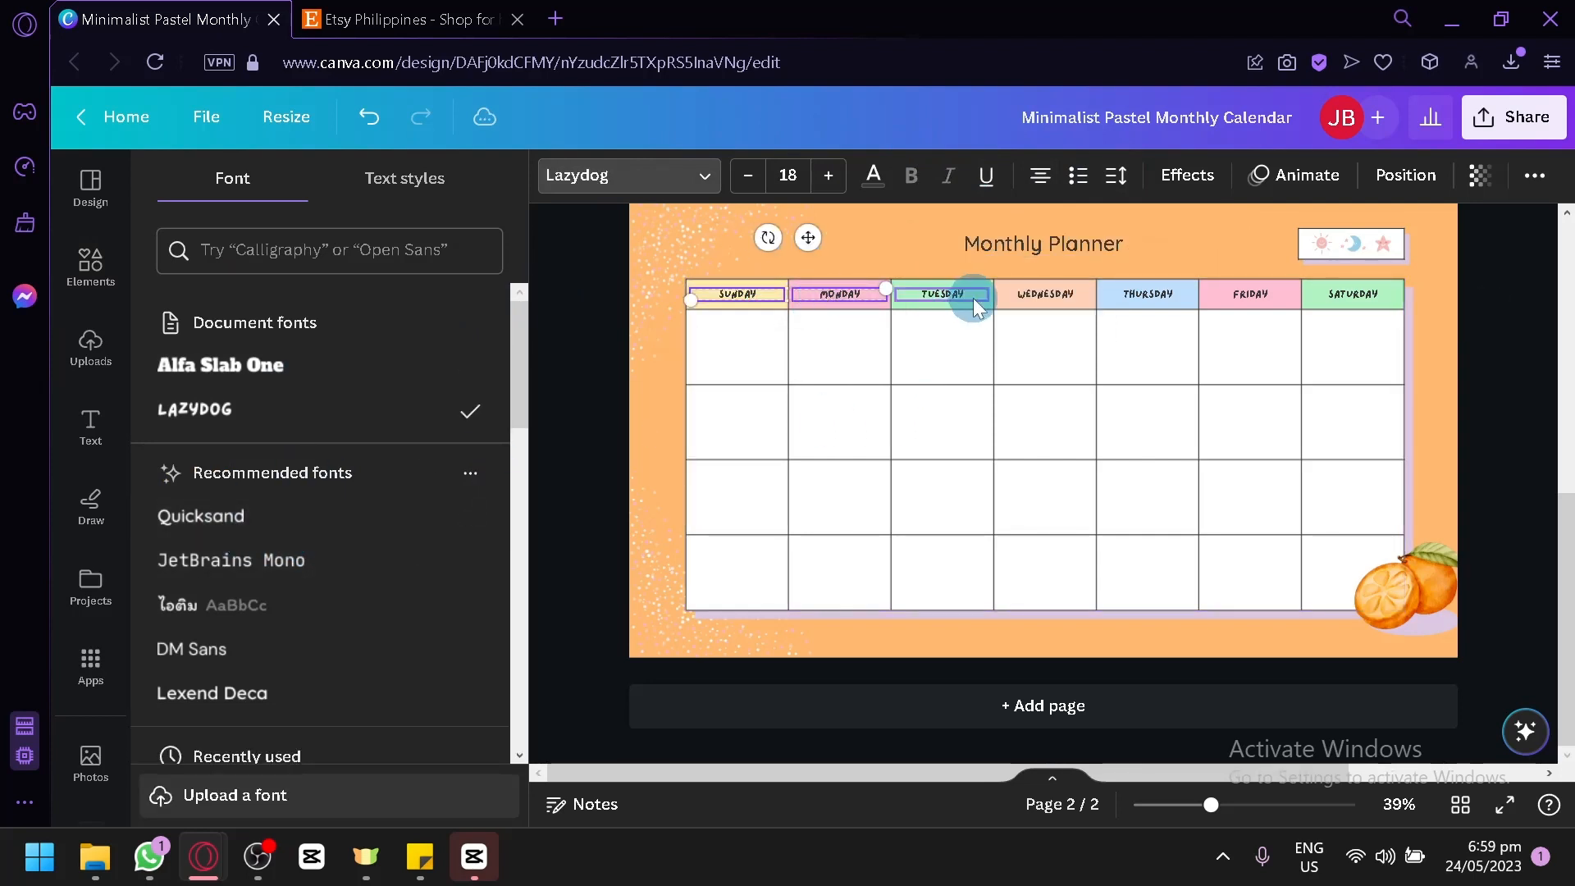
{"action": "left_click", "coordinate": [1042, 296], "text": "shift"}
{"action": "left_click", "coordinate": [1128, 293], "text": "shift"}
{"action": "left_click", "coordinate": [1272, 299], "text": "shift"}
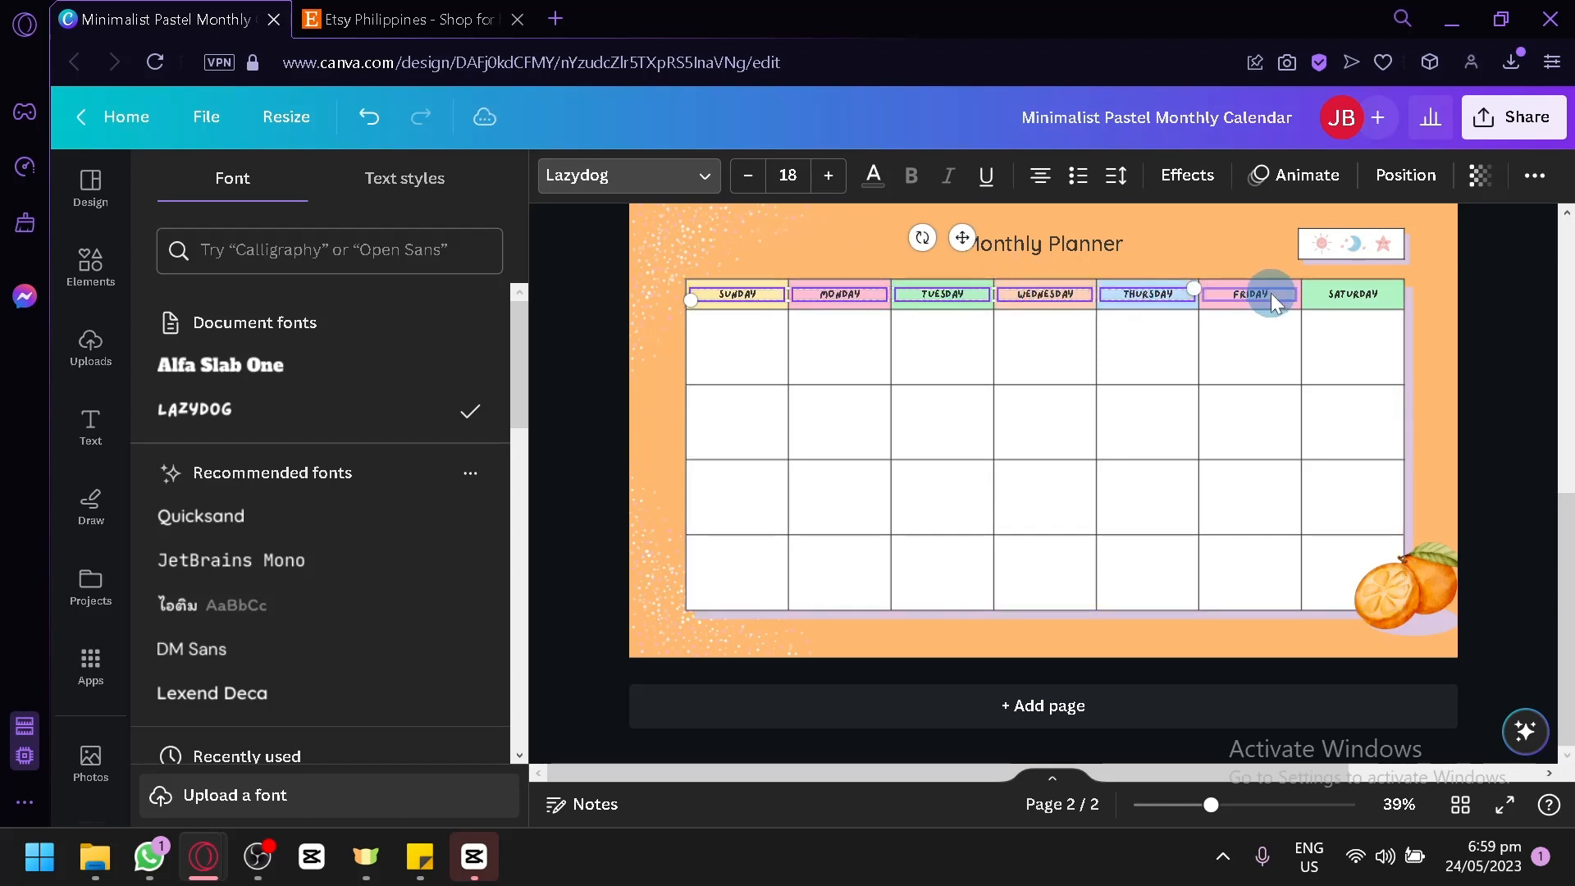
{"action": "left_click", "coordinate": [1321, 300], "text": "shift"}
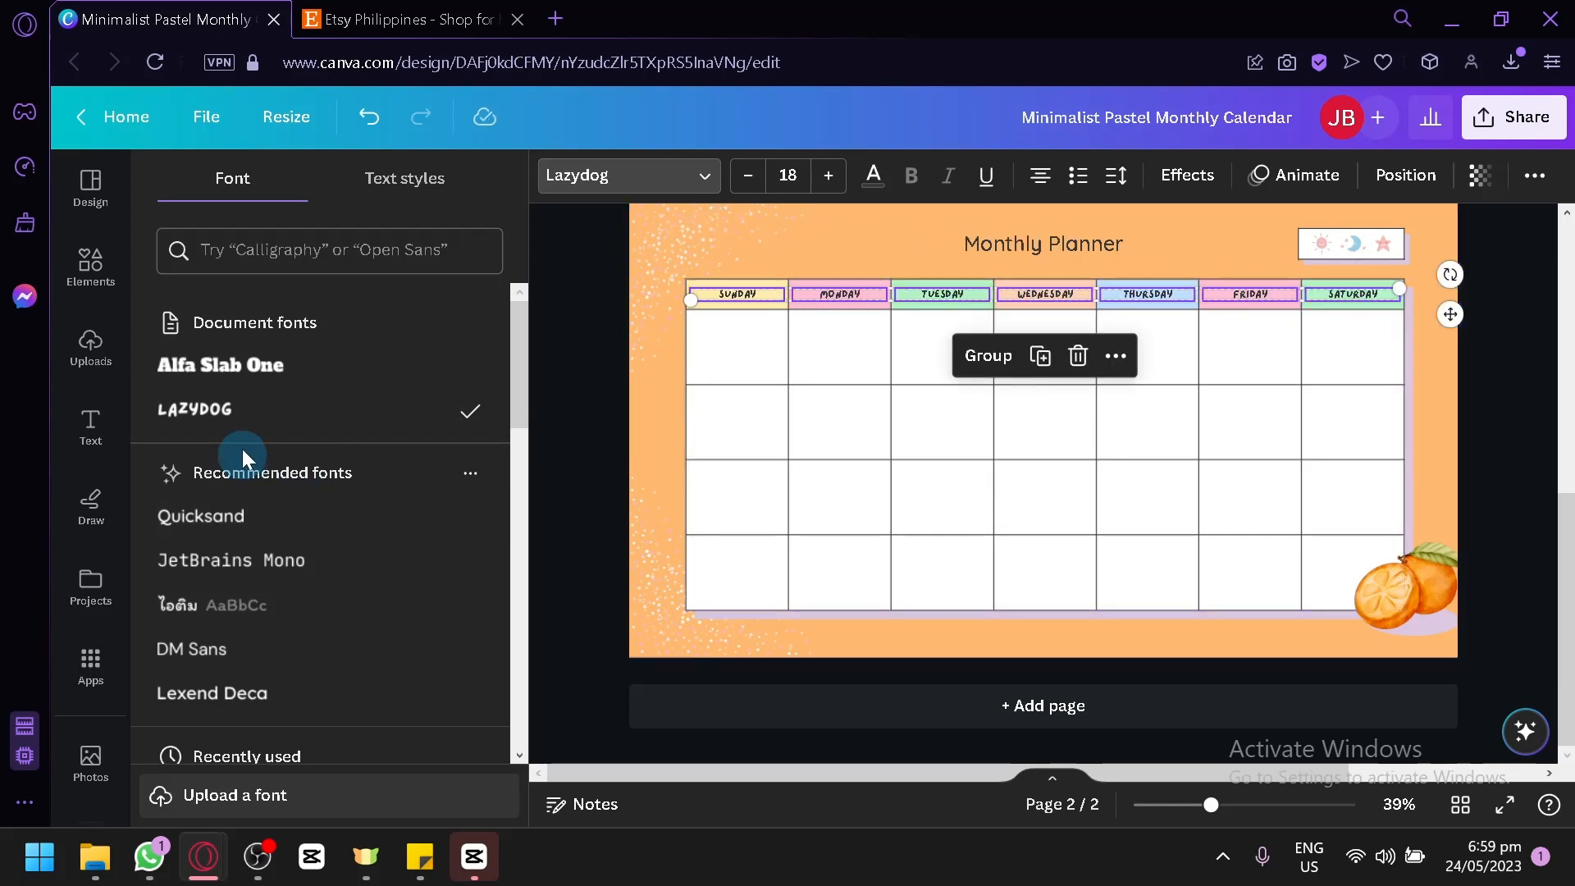
{"action": "left_click", "coordinate": [246, 519]}
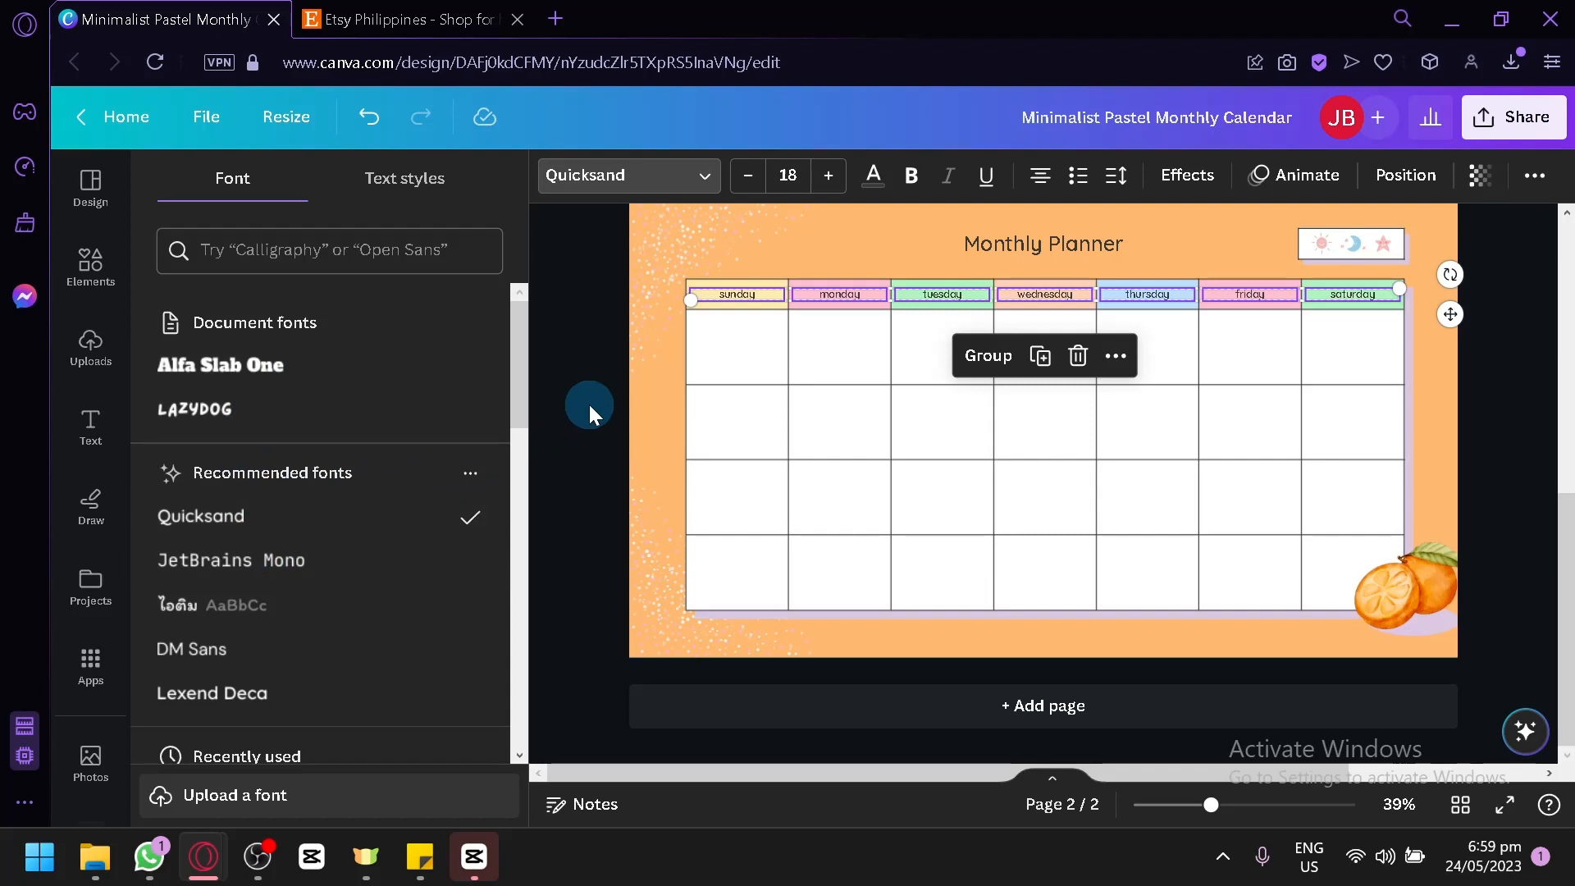
{"action": "left_click", "coordinate": [621, 376]}
{"action": "left_click", "coordinate": [740, 282]}
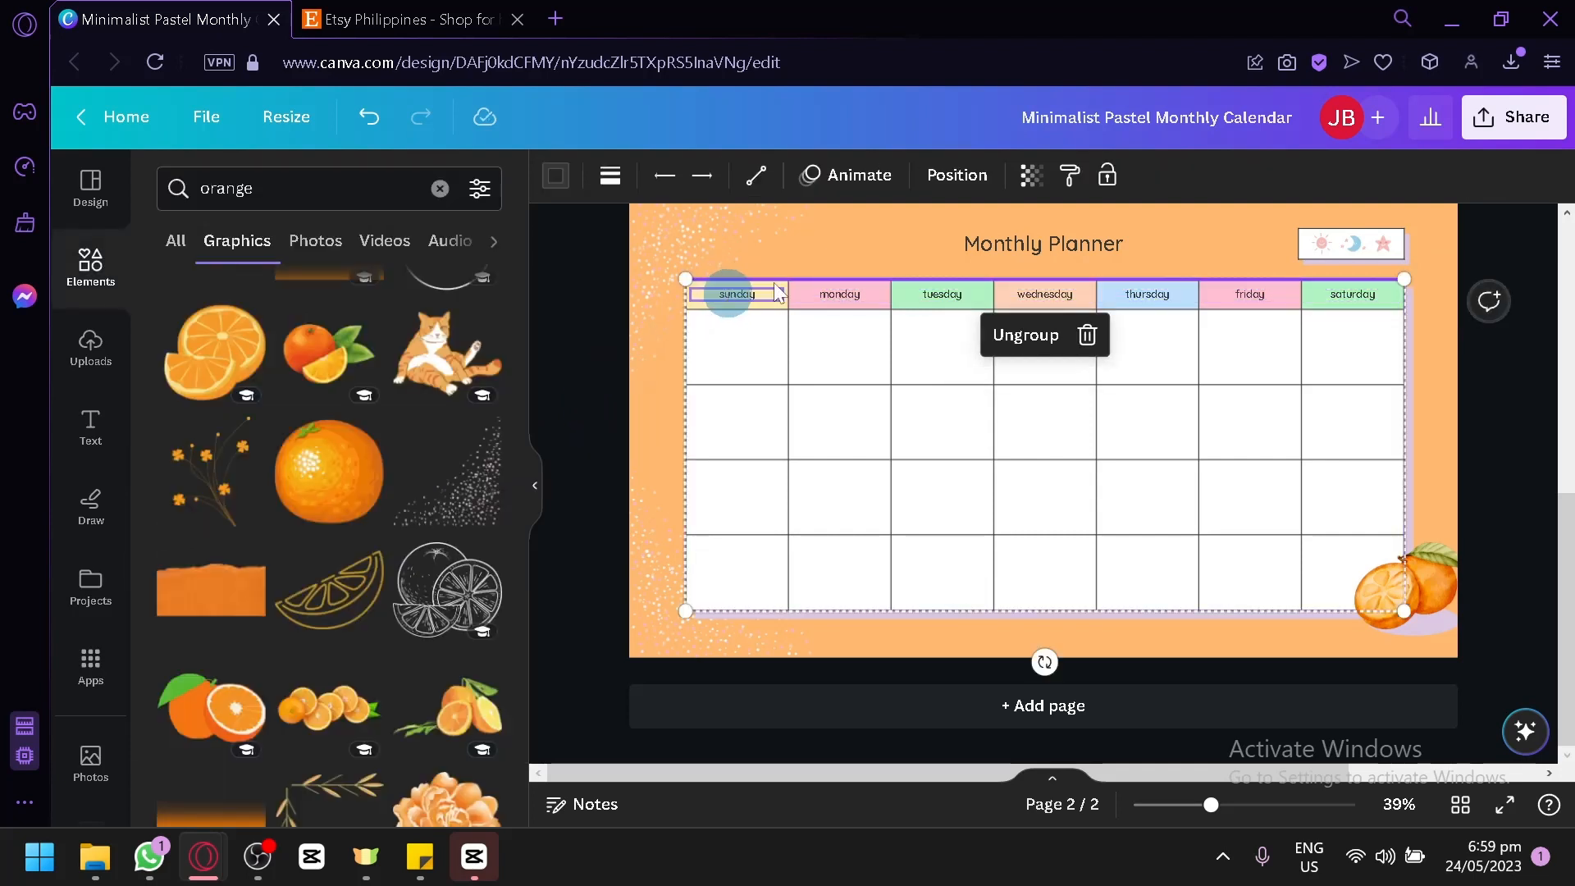
{"action": "left_click", "coordinate": [784, 351]}
{"action": "left_click", "coordinate": [756, 310]}
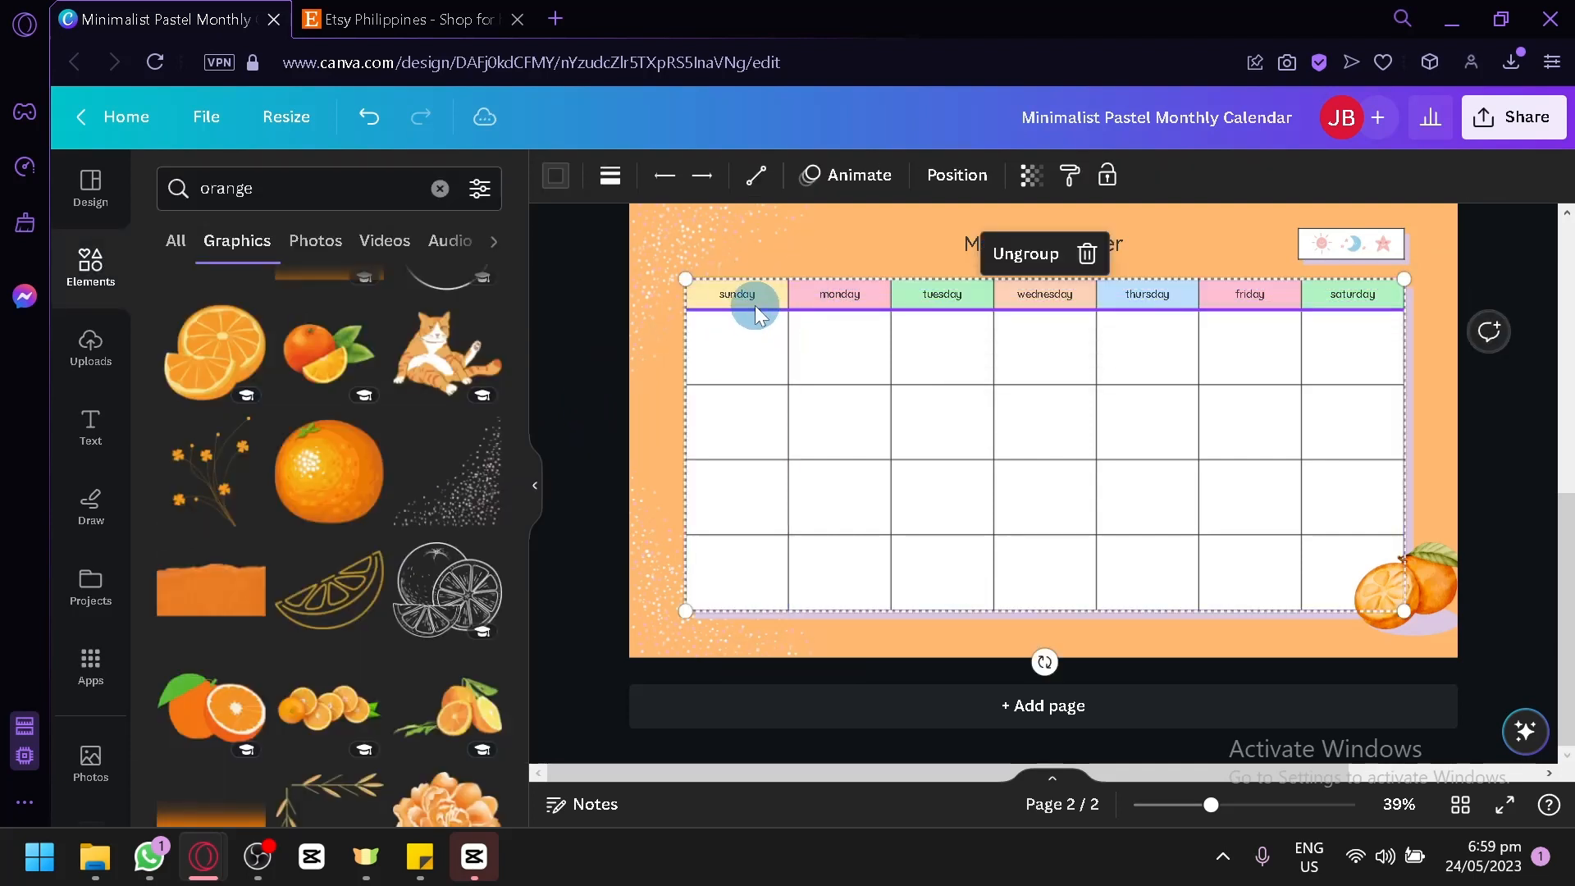
{"action": "left_click", "coordinate": [559, 401]}
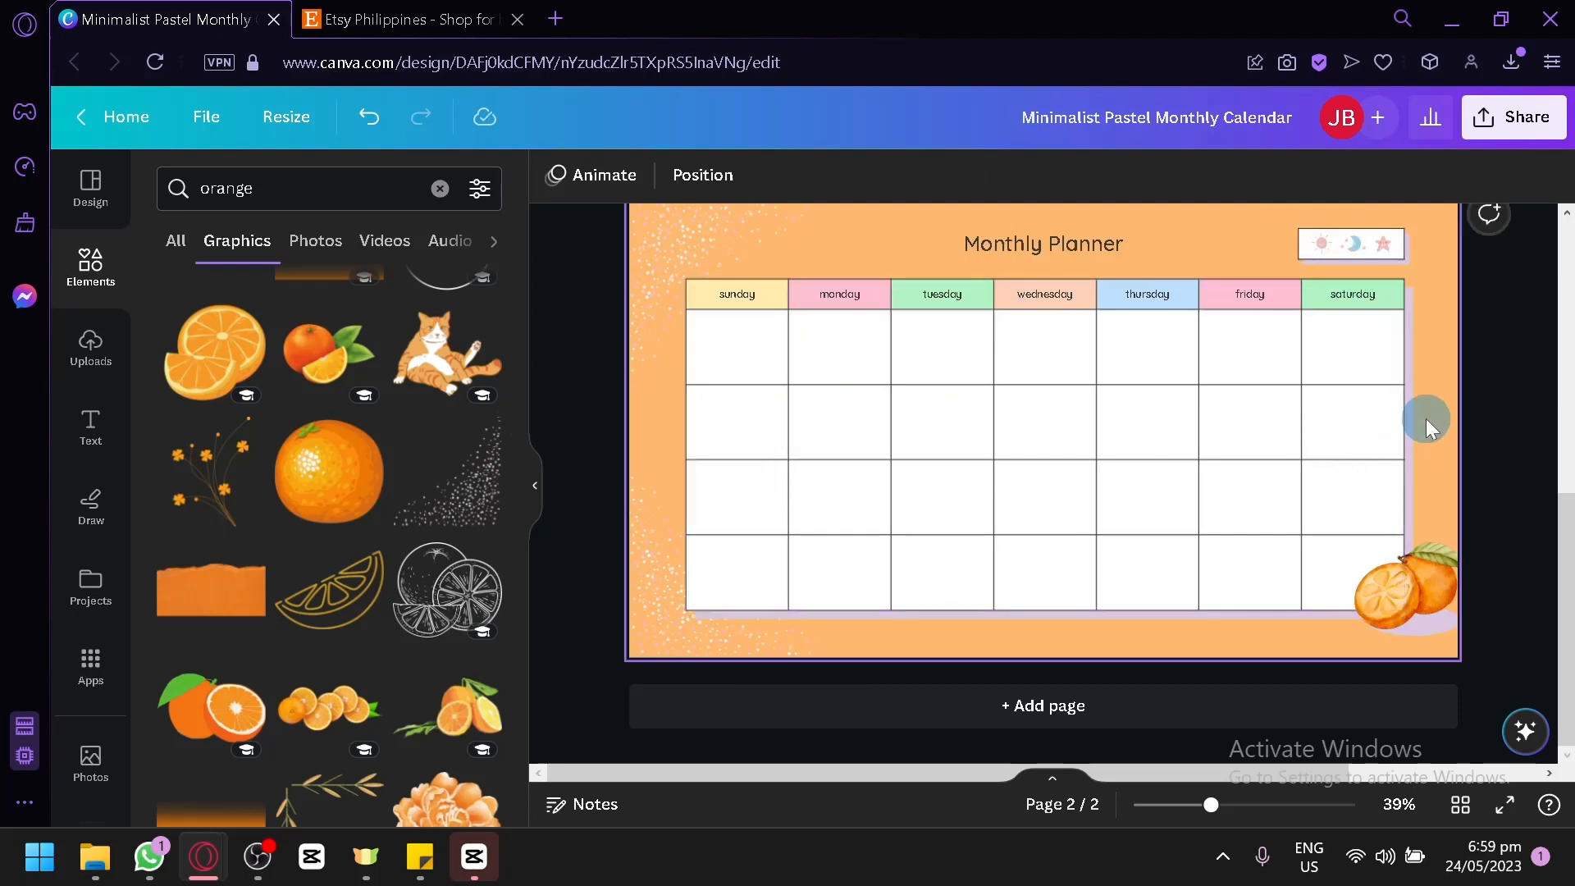
Step: Give the vertical grid line between the Tuesday and Wednesday columns a dashed line style
{"action": "left_click", "coordinate": [1010, 405]}
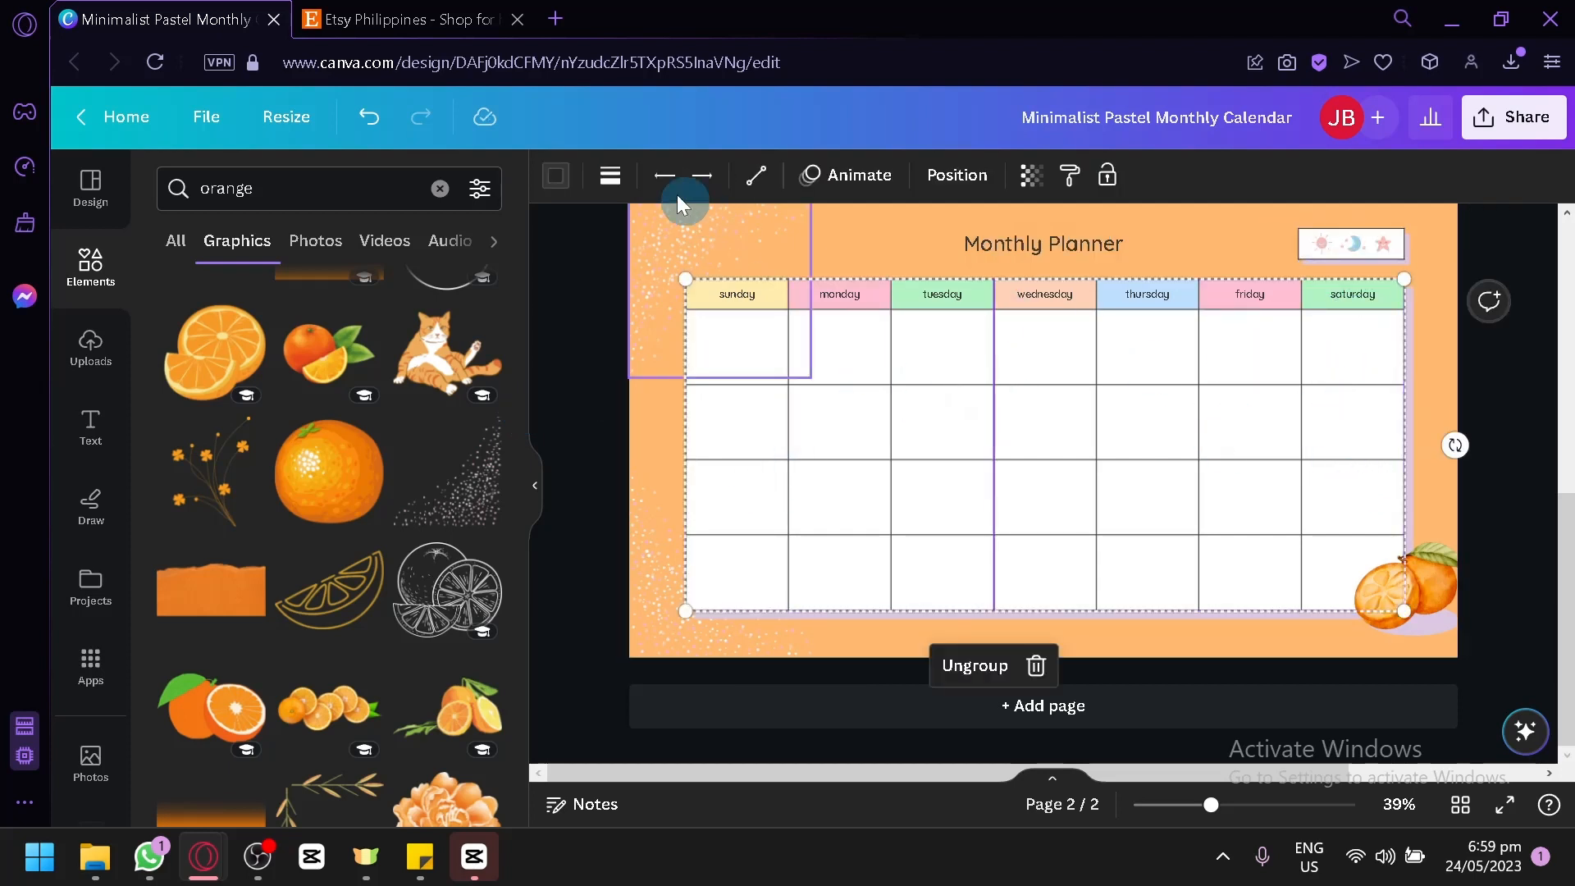
{"action": "left_click", "coordinate": [609, 178]}
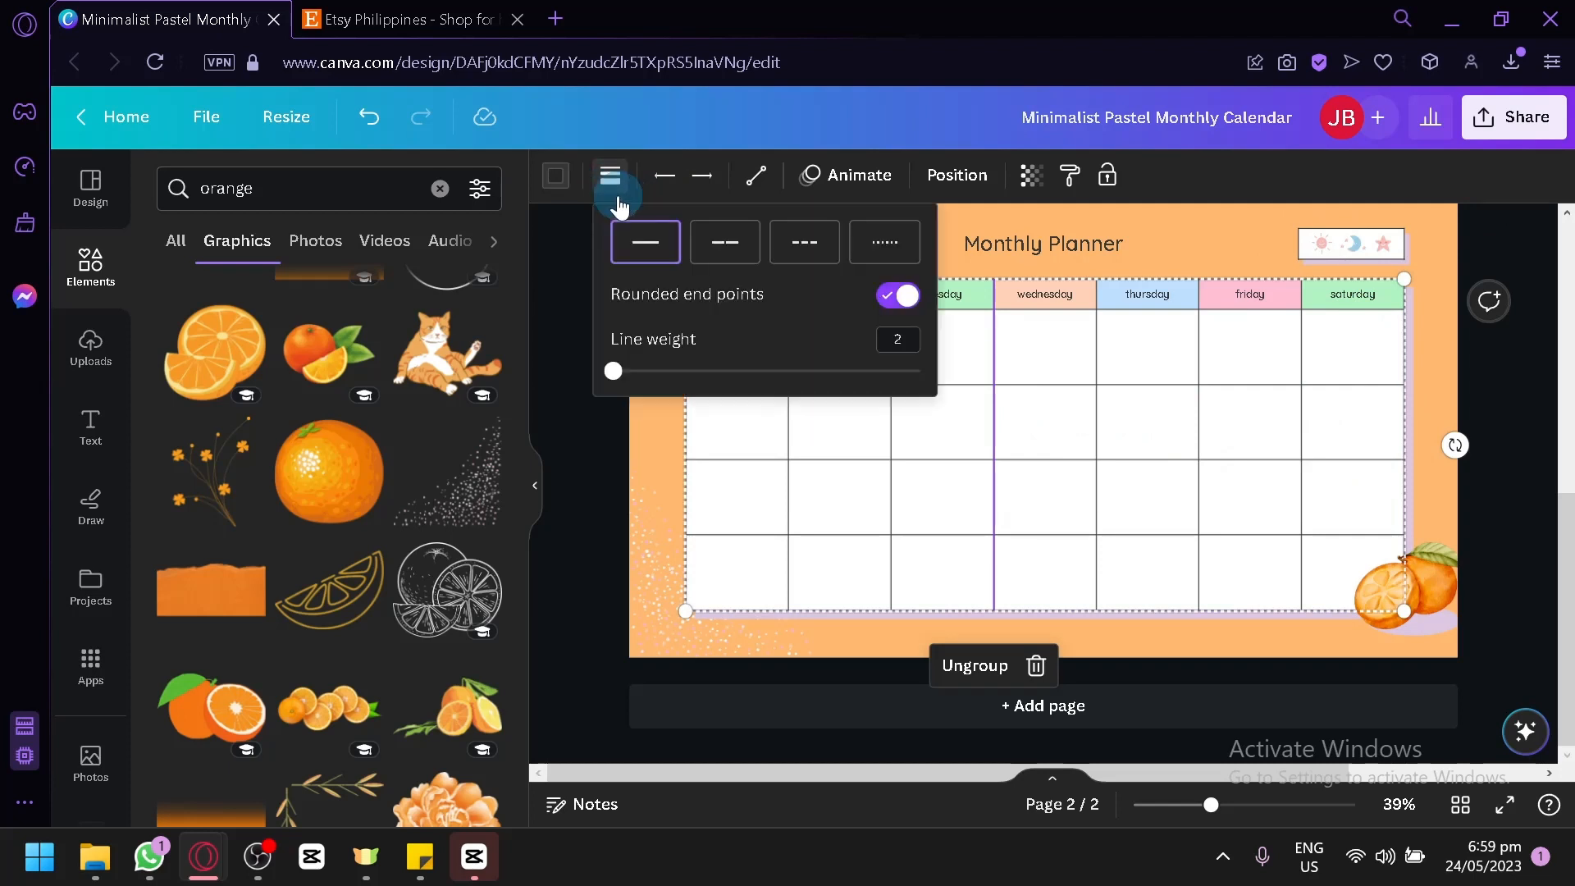
{"action": "left_click", "coordinate": [741, 237]}
{"action": "left_click", "coordinate": [805, 429]}
Step: Fill the calendar grid's cell background with bright orange from the document colors
{"action": "scroll", "coordinate": [1312, 566], "scroll_direction": "up", "scroll_amount": 3}
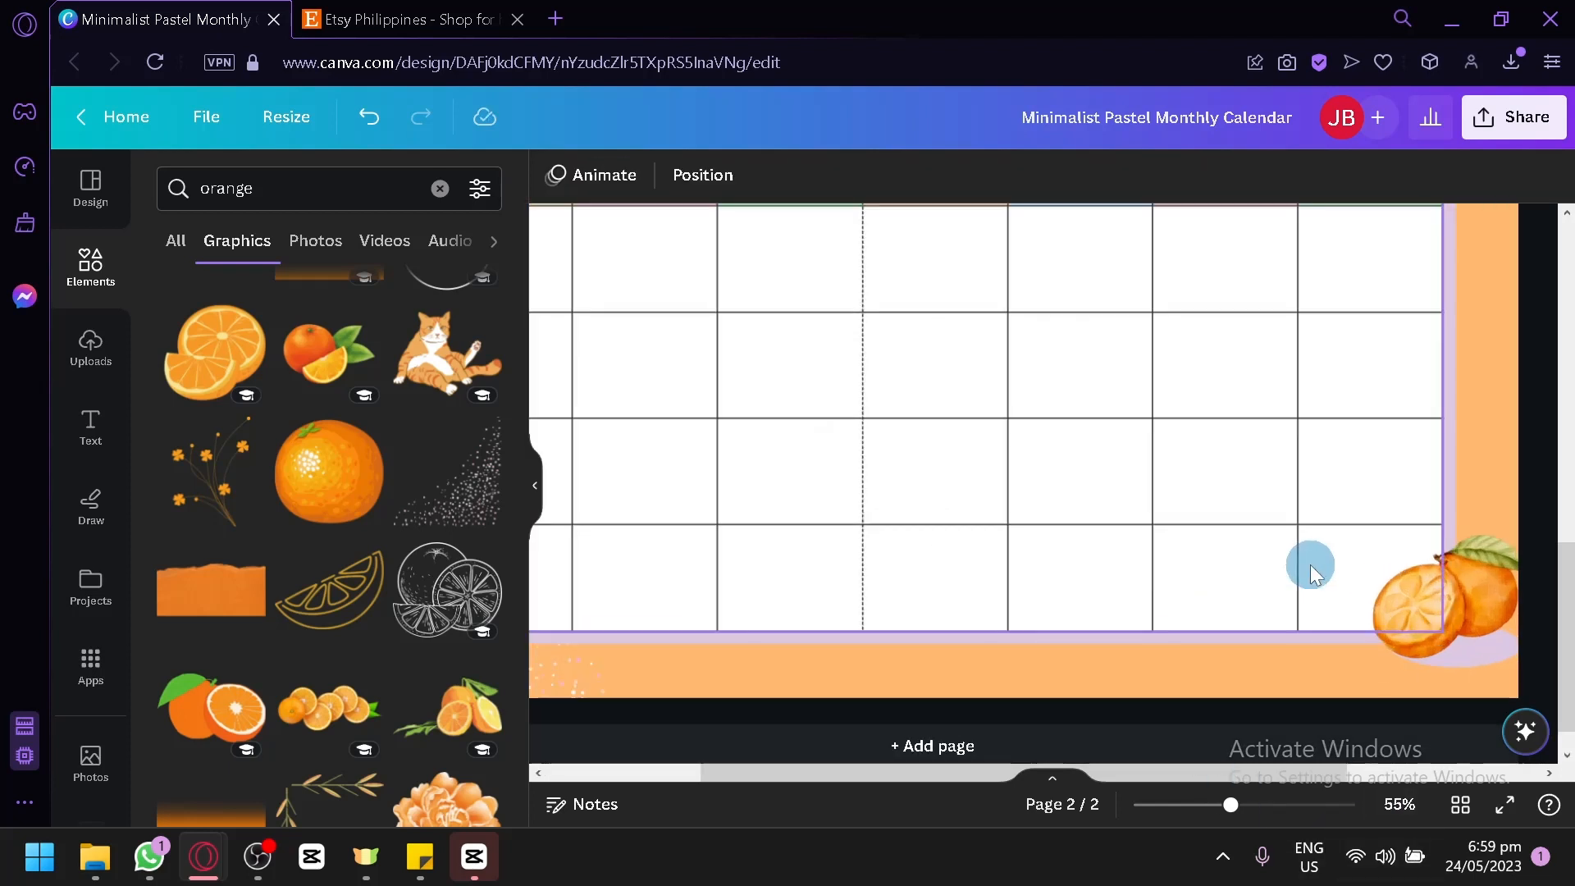
{"action": "left_click", "coordinate": [1229, 502]}
{"action": "scroll", "coordinate": [1117, 492], "scroll_direction": "up", "scroll_amount": 3}
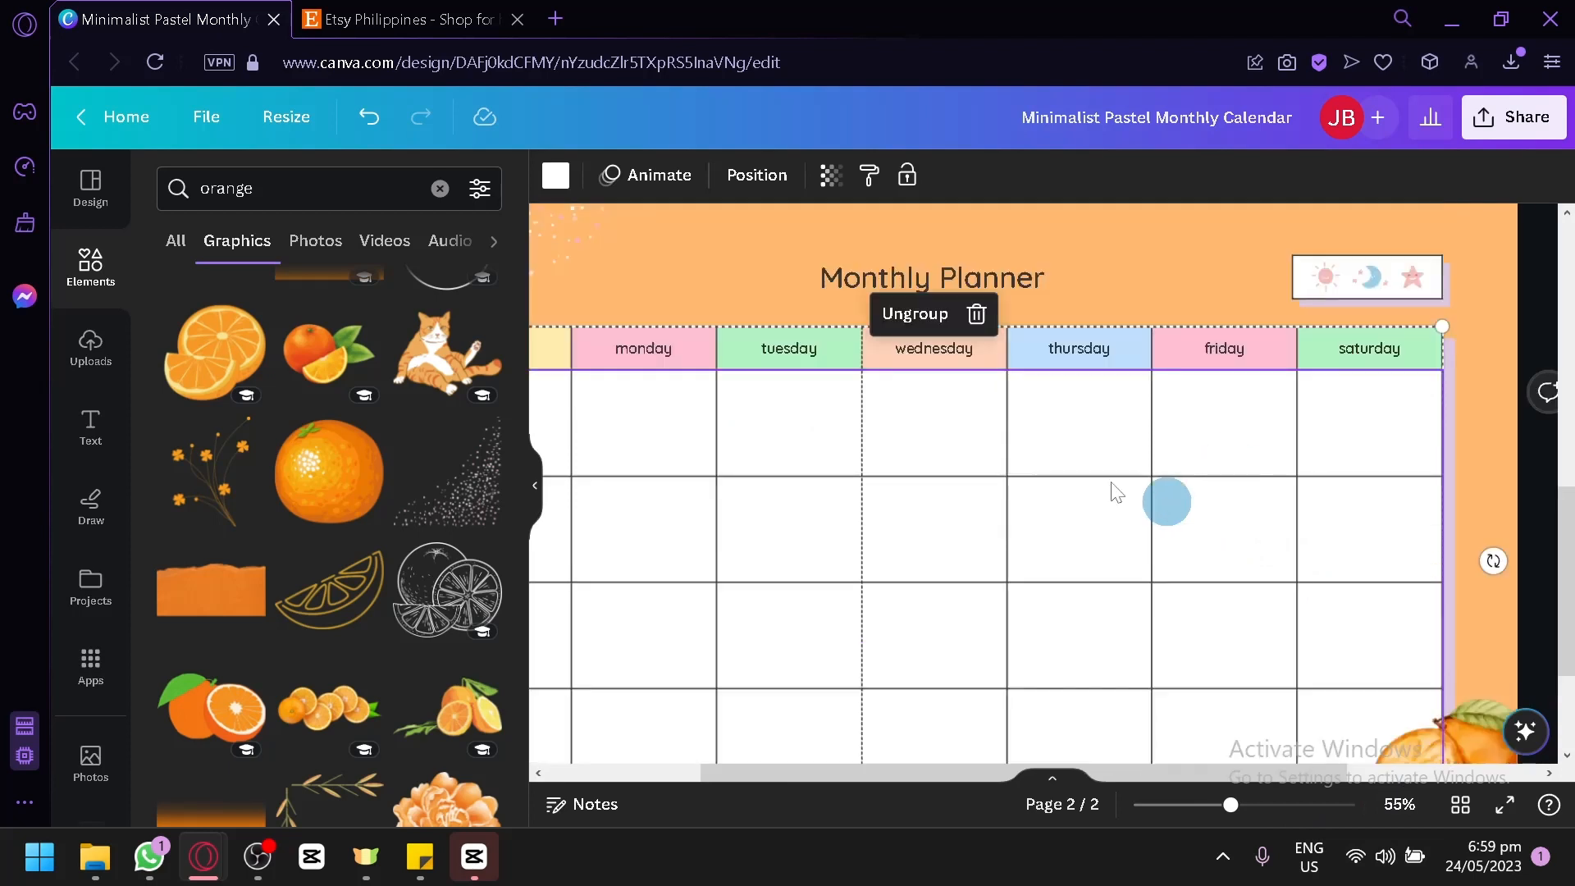
{"action": "left_click", "coordinate": [557, 176]}
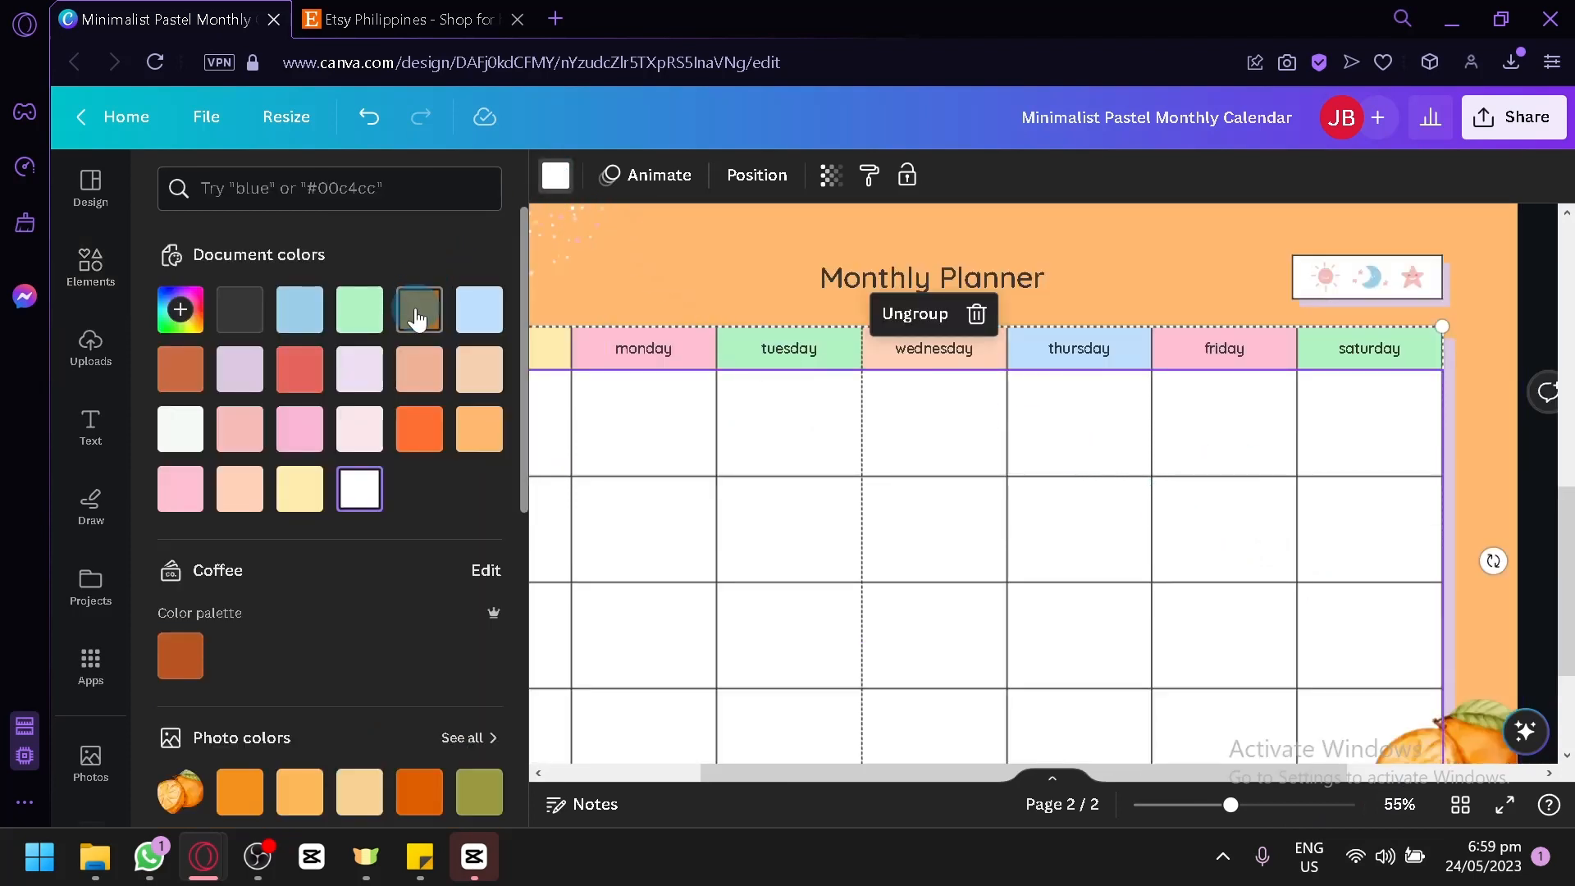
{"action": "left_click", "coordinate": [417, 310]}
{"action": "left_click", "coordinate": [419, 429]}
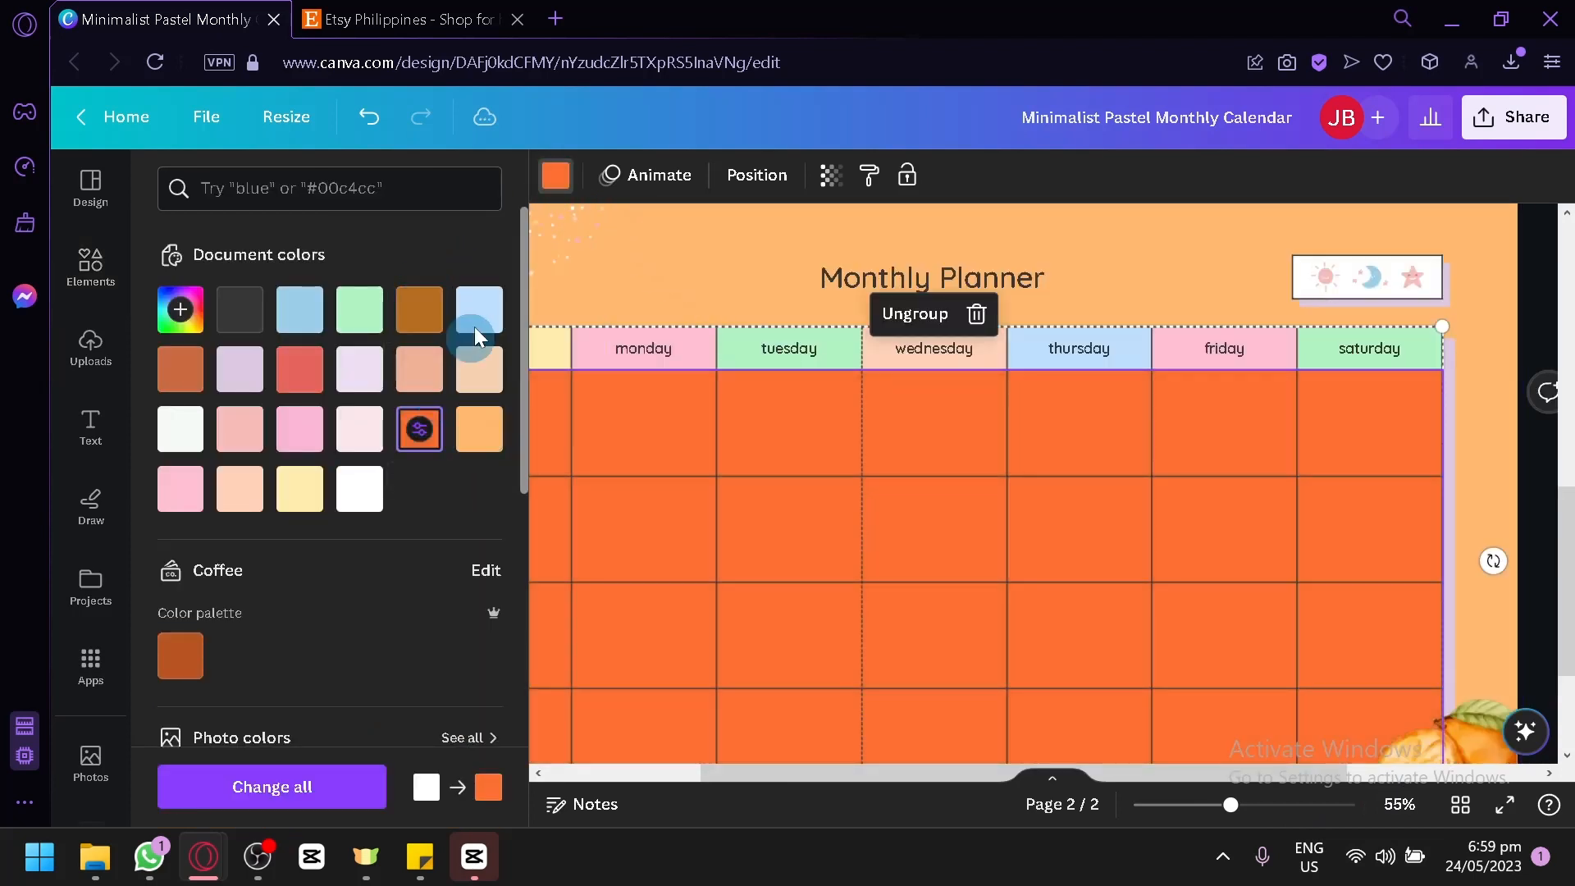
Step: Change the calendar grid's cell background to the custom pale peach color #FFD5C4
{"action": "left_click", "coordinate": [420, 429]}
{"action": "left_click_drag", "start_coordinate": [358, 450], "coordinate": [246, 402]}
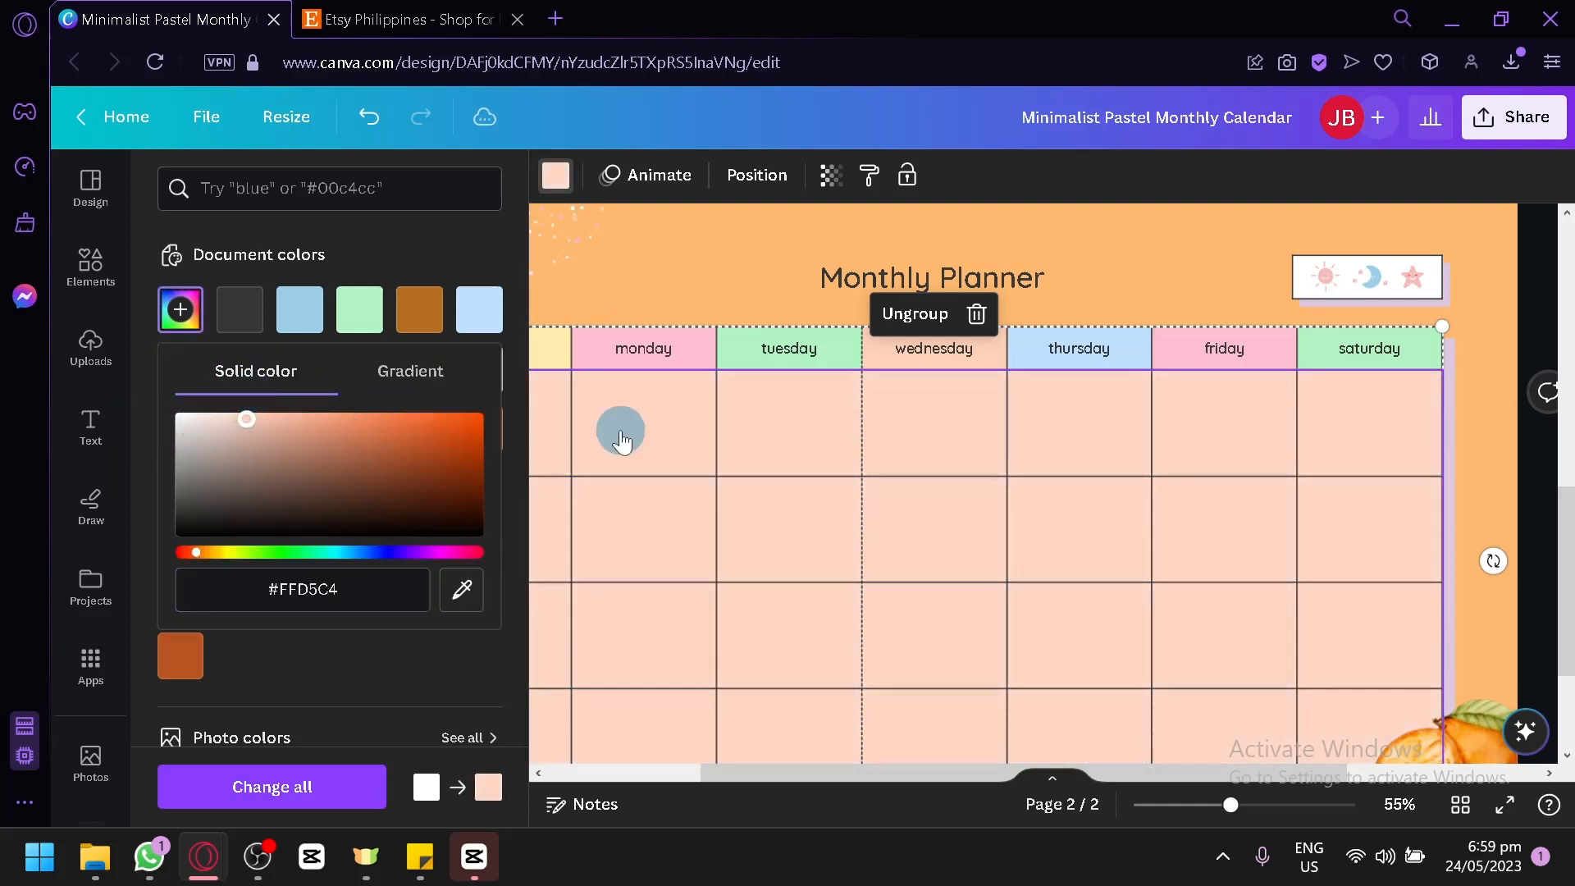
{"action": "scroll", "coordinate": [938, 438], "scroll_direction": "down", "scroll_amount": 3}
{"action": "left_click", "coordinate": [1366, 530]}
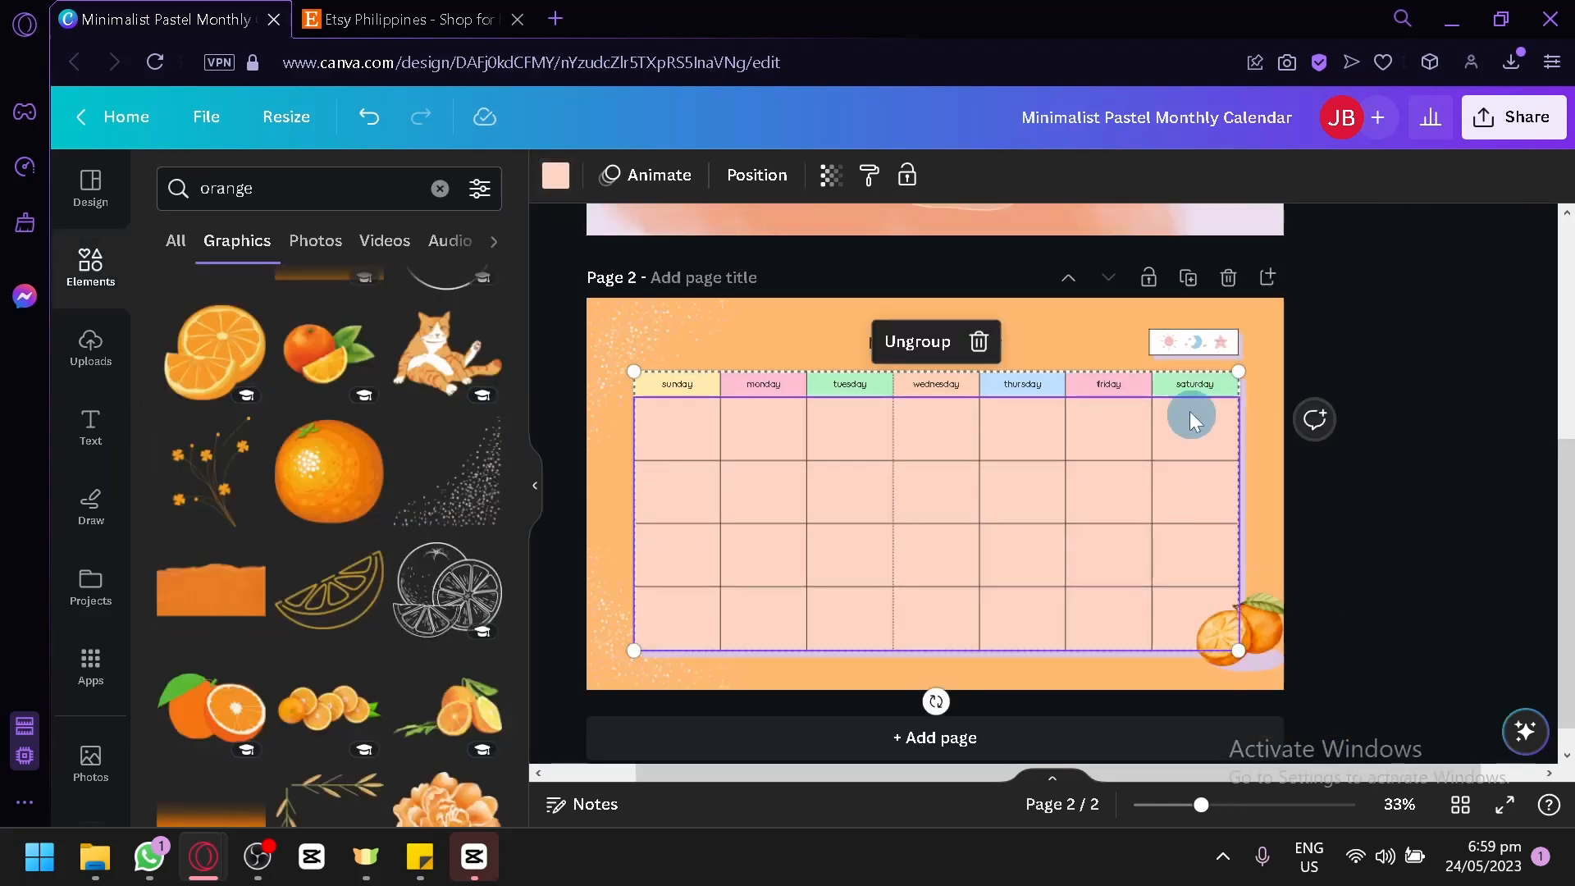
Step: Delete the sun, moon and star icon box and its shadow above the calendar grid's Saturday column
{"action": "left_click", "coordinate": [1196, 348]}
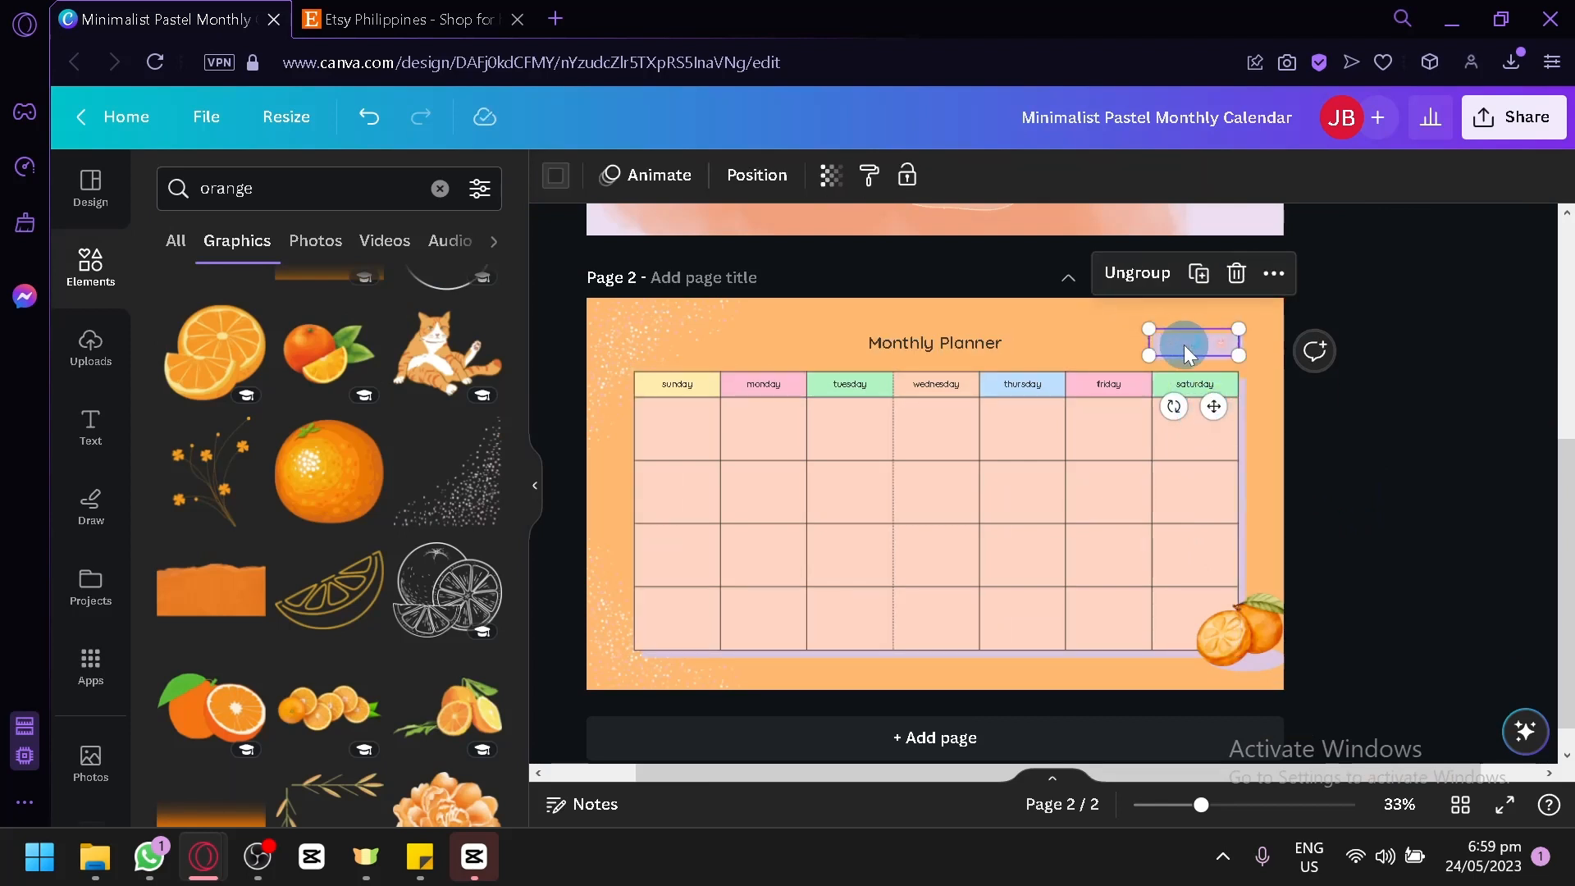
{"action": "key", "text": "Delete"}
{"action": "left_click", "coordinate": [1191, 347]}
{"action": "key", "text": "Delete"}
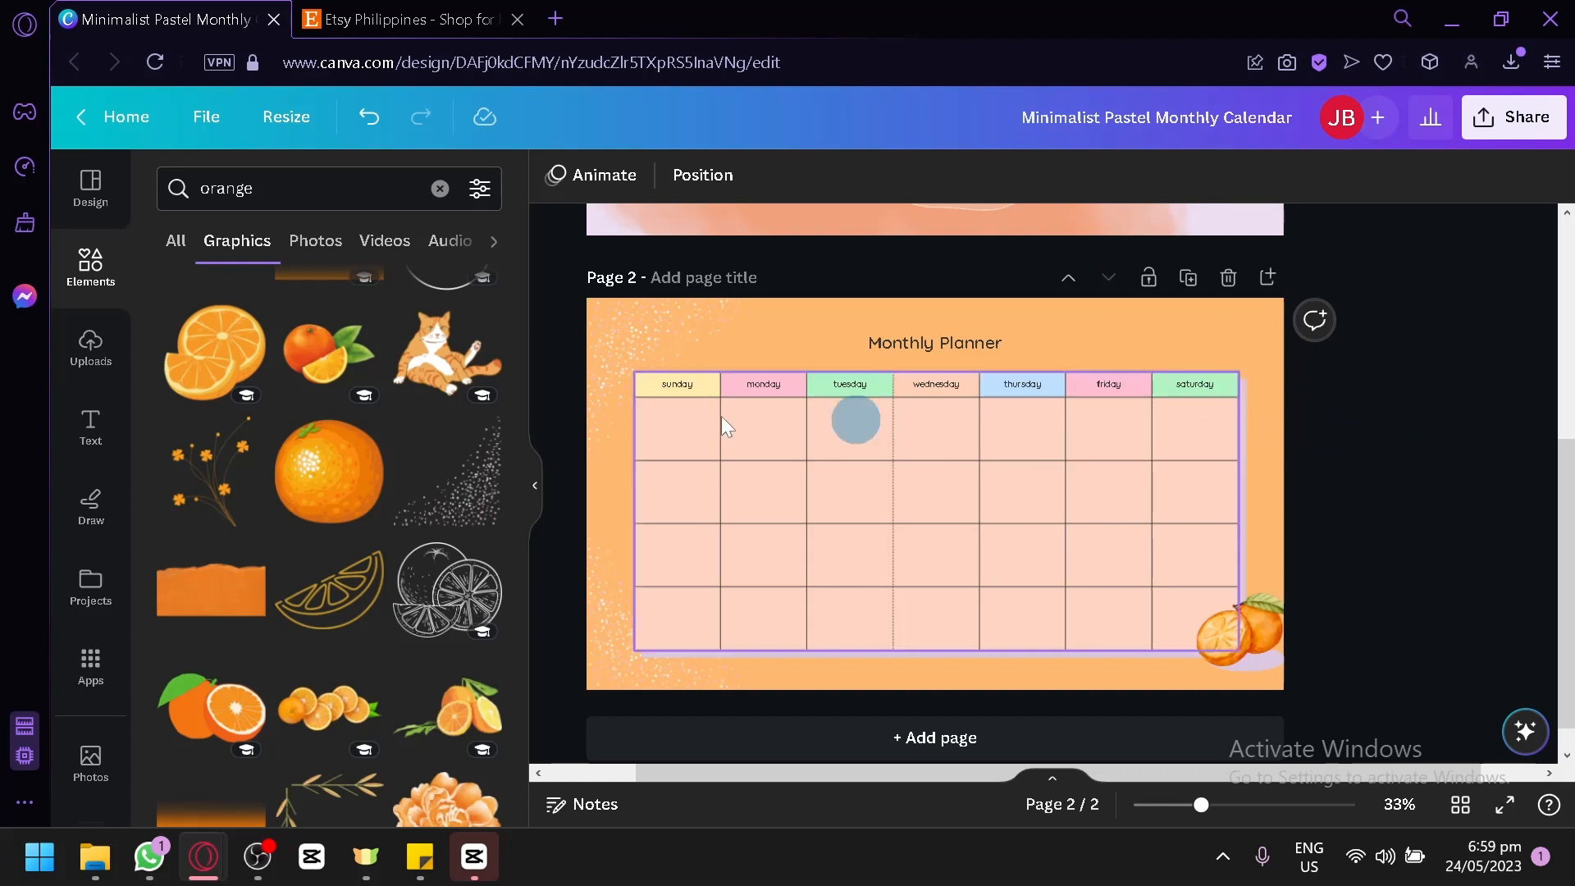
Step: Try the leafy corner branch graphic from the orange results, flipped horizontally, in the planner page's upper-right corner
{"action": "scroll", "coordinate": [323, 522], "scroll_direction": "down", "scroll_amount": 2}
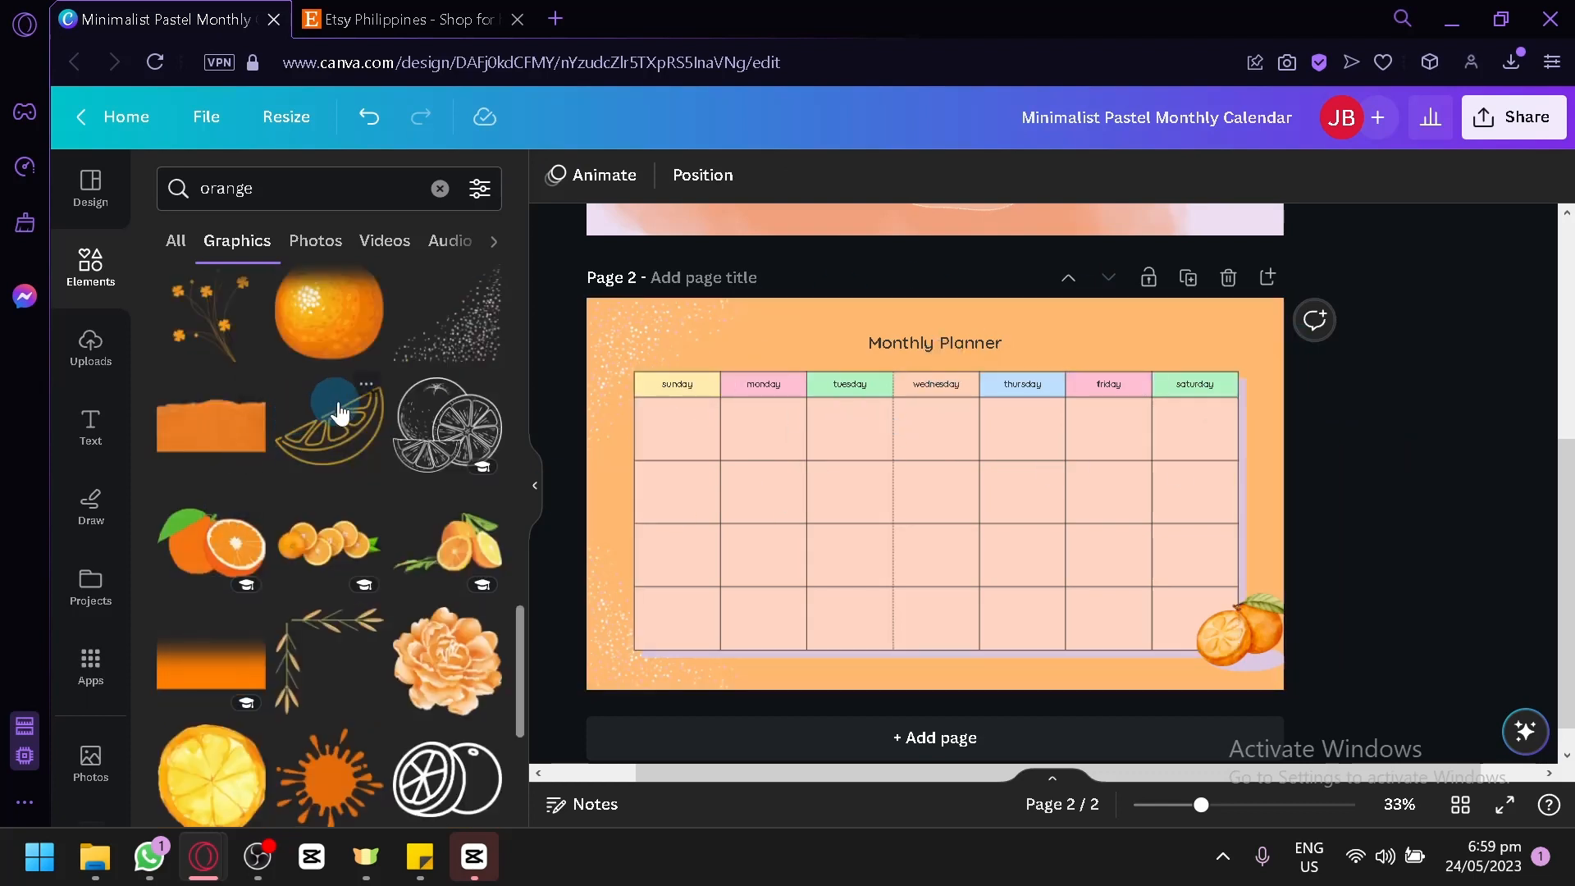
{"action": "scroll", "coordinate": [358, 560], "scroll_direction": "down", "scroll_amount": 2}
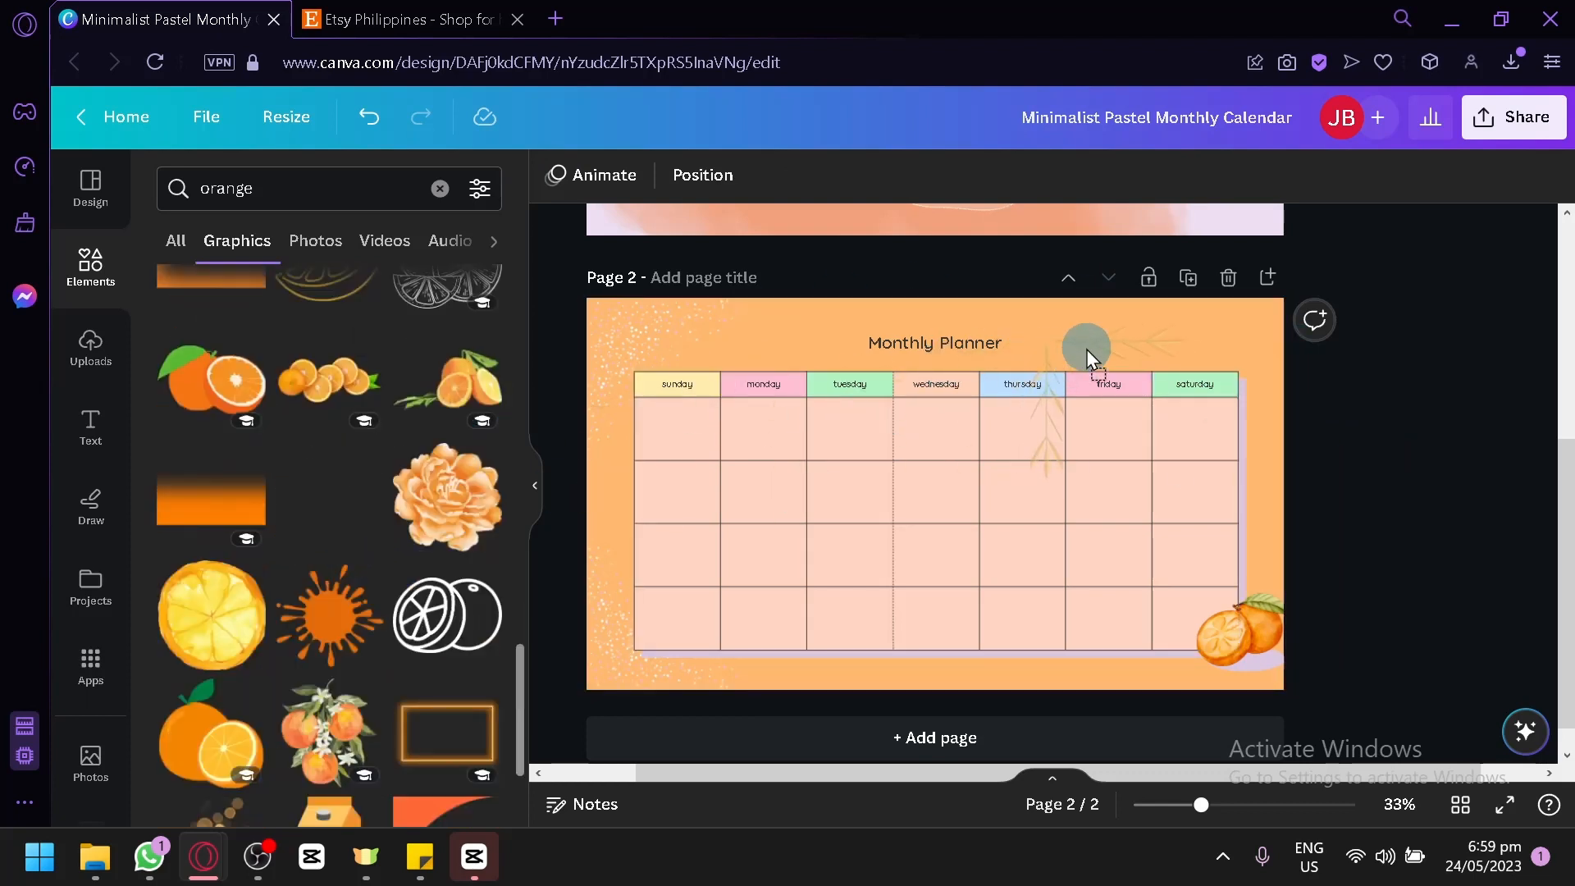
{"action": "left_click_drag", "start_coordinate": [1086, 348], "coordinate": [1107, 432]}
{"action": "left_click", "coordinate": [893, 181]}
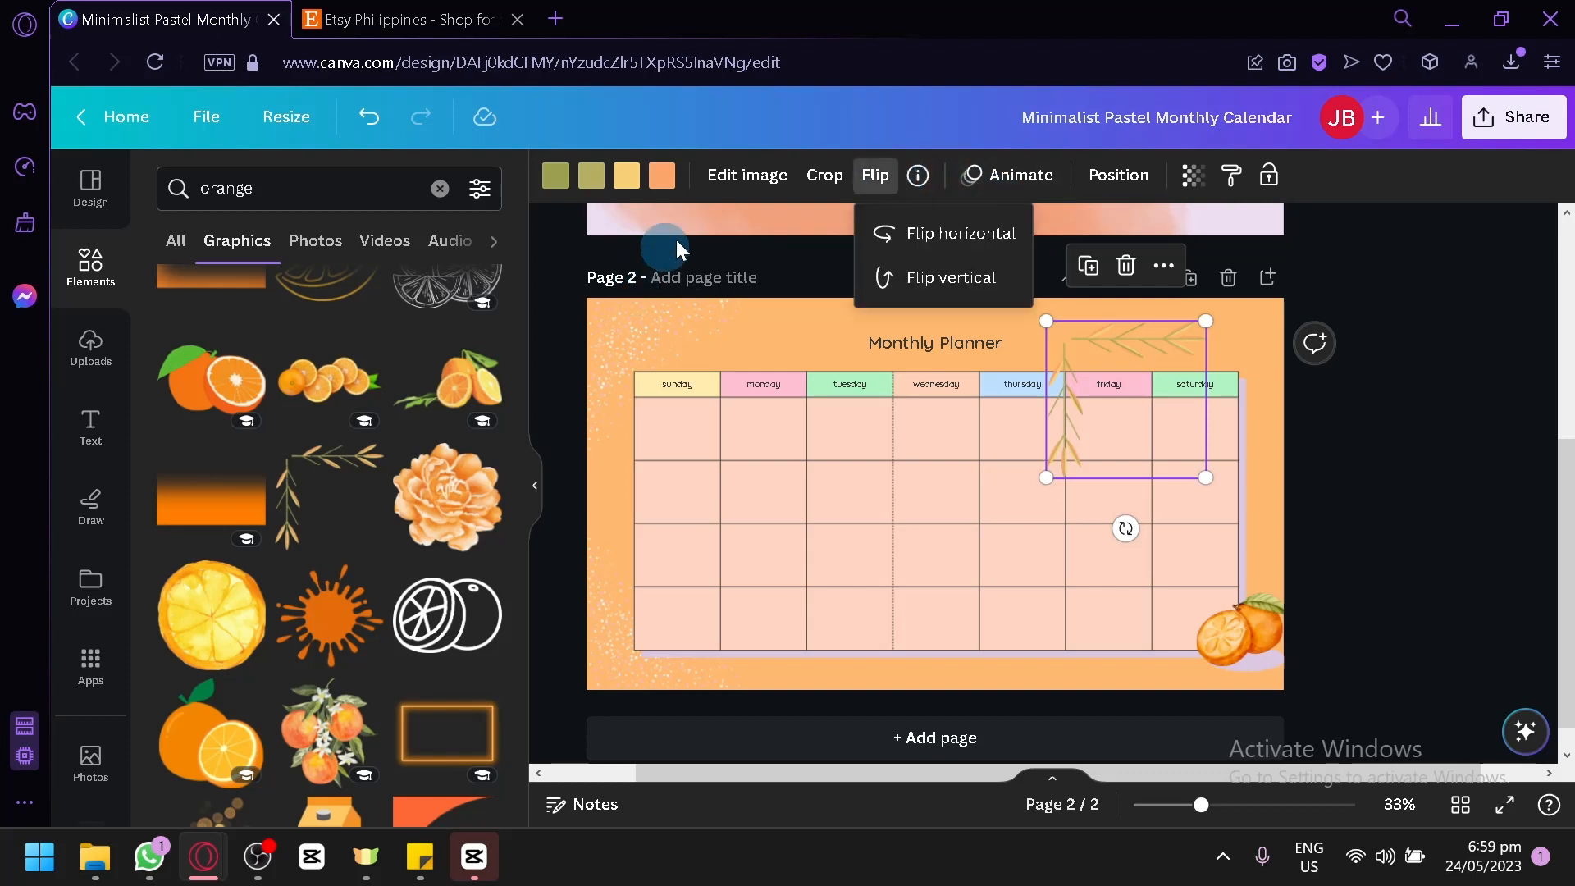
{"action": "left_click", "coordinate": [891, 231]}
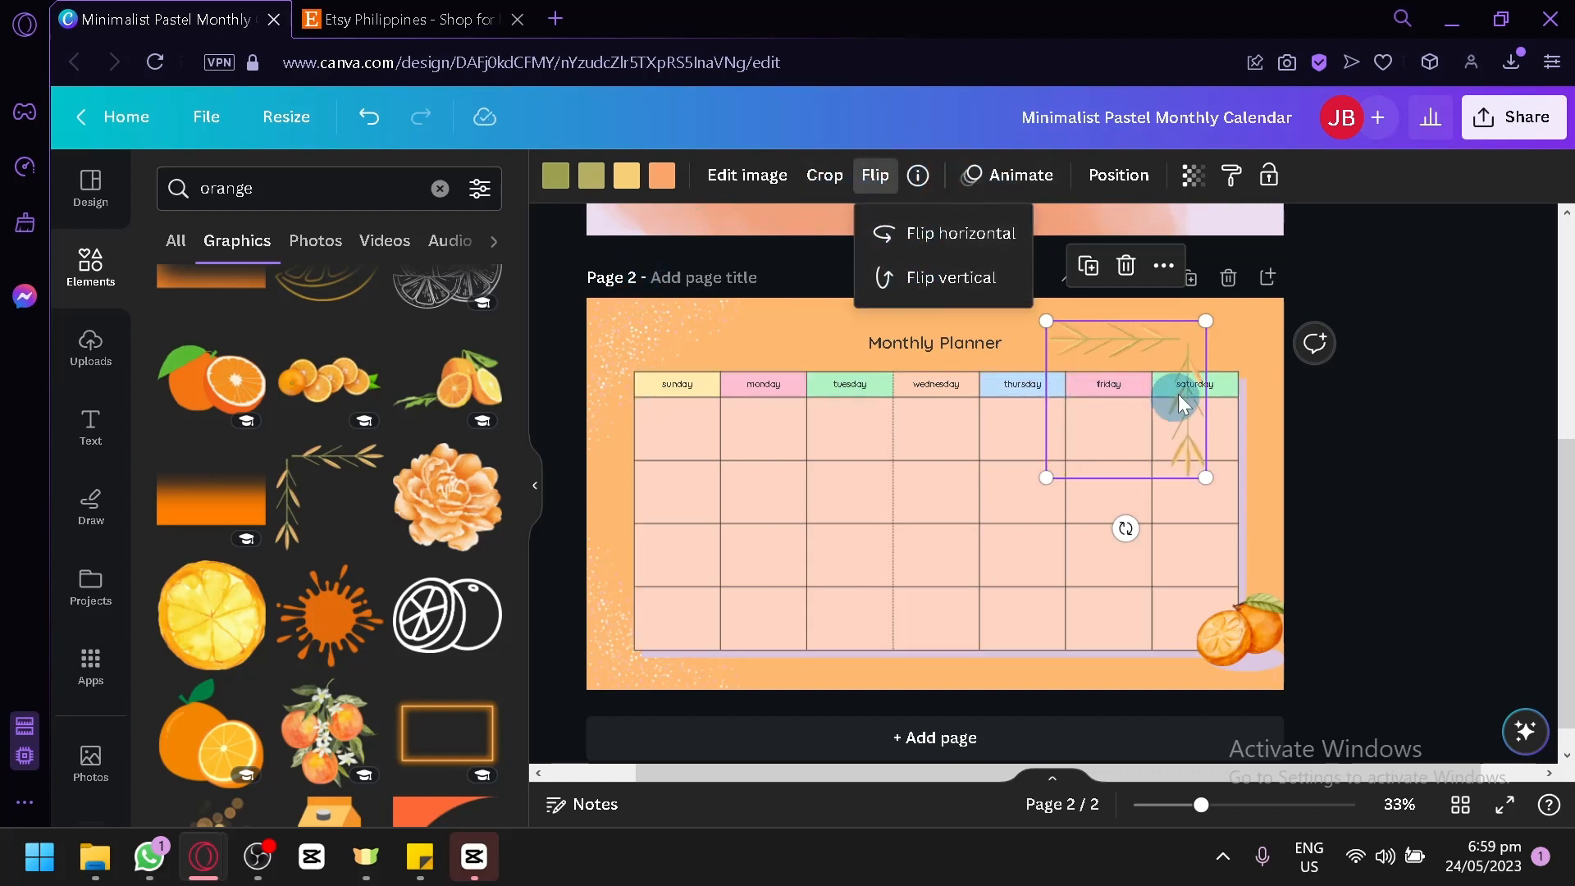
{"action": "left_click_drag", "start_coordinate": [1180, 397], "coordinate": [1260, 369]}
{"action": "left_click", "coordinate": [1346, 438]}
{"action": "scroll", "coordinate": [1344, 438], "scroll_direction": "down", "scroll_amount": 1}
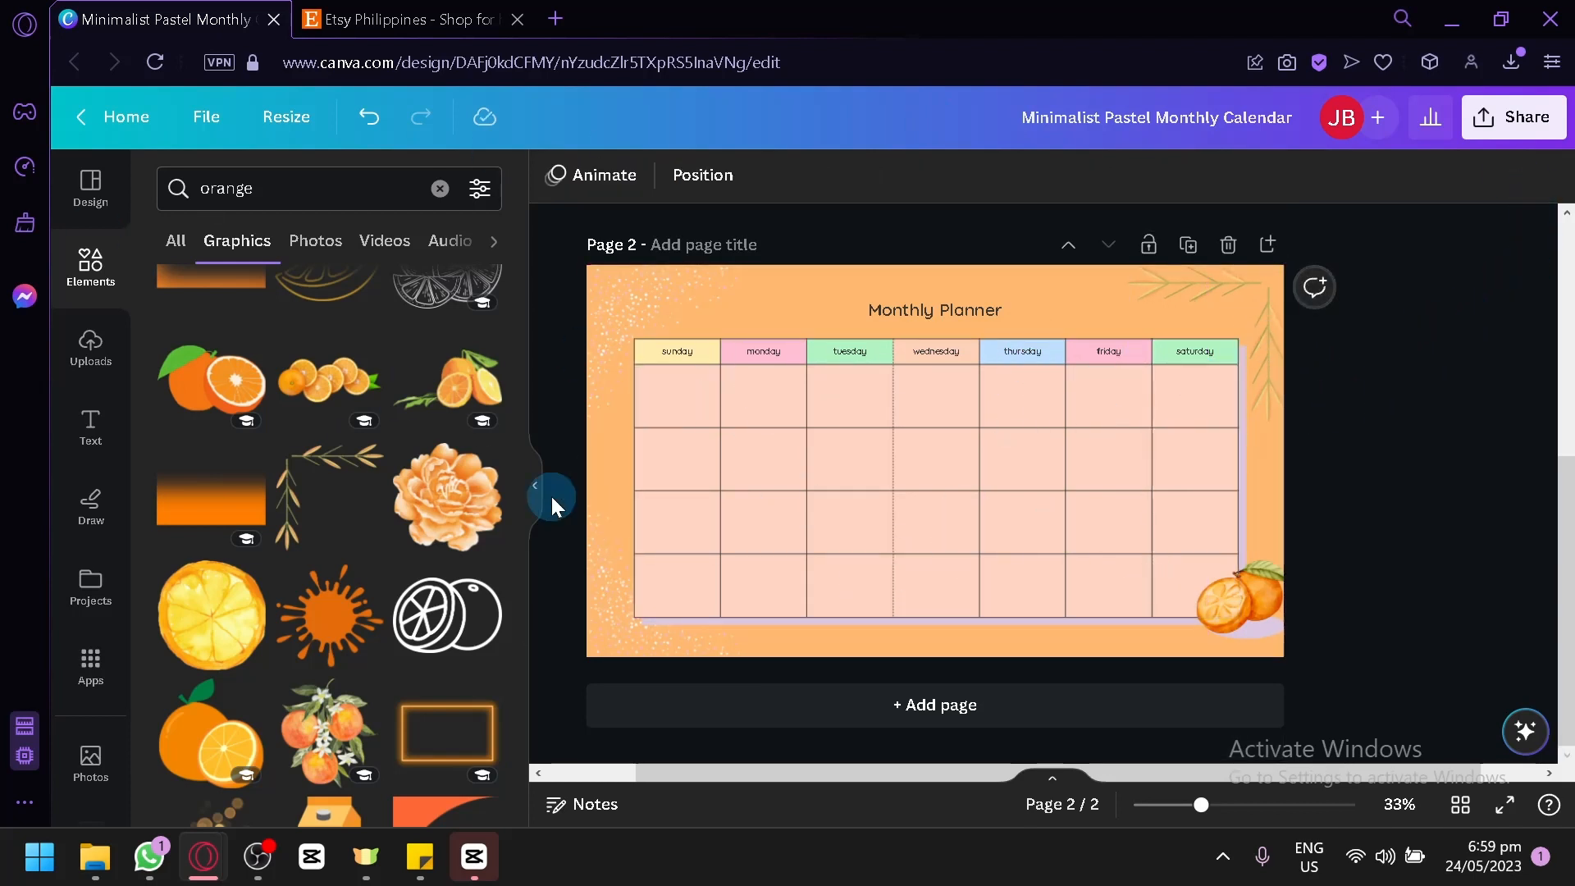
Step: Add the orange peony graphic to the planner page and scale it down into the lower-left corner
{"action": "left_click_drag", "start_coordinate": [468, 508], "coordinate": [618, 594]}
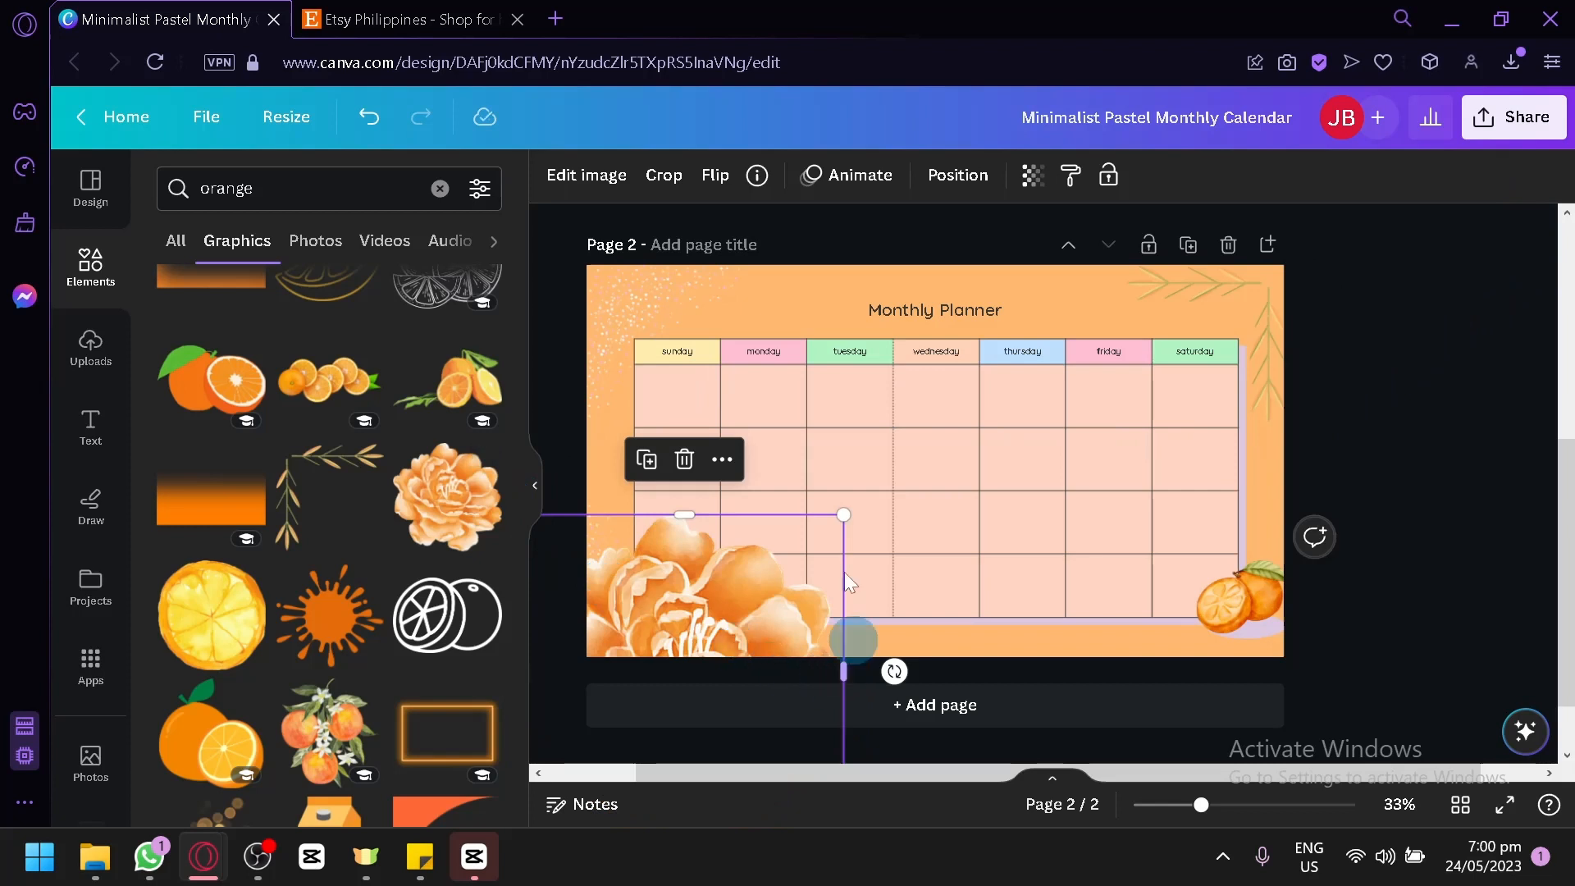
{"action": "left_click_drag", "start_coordinate": [846, 512], "coordinate": [808, 484]}
{"action": "left_click_drag", "start_coordinate": [801, 506], "coordinate": [626, 573]}
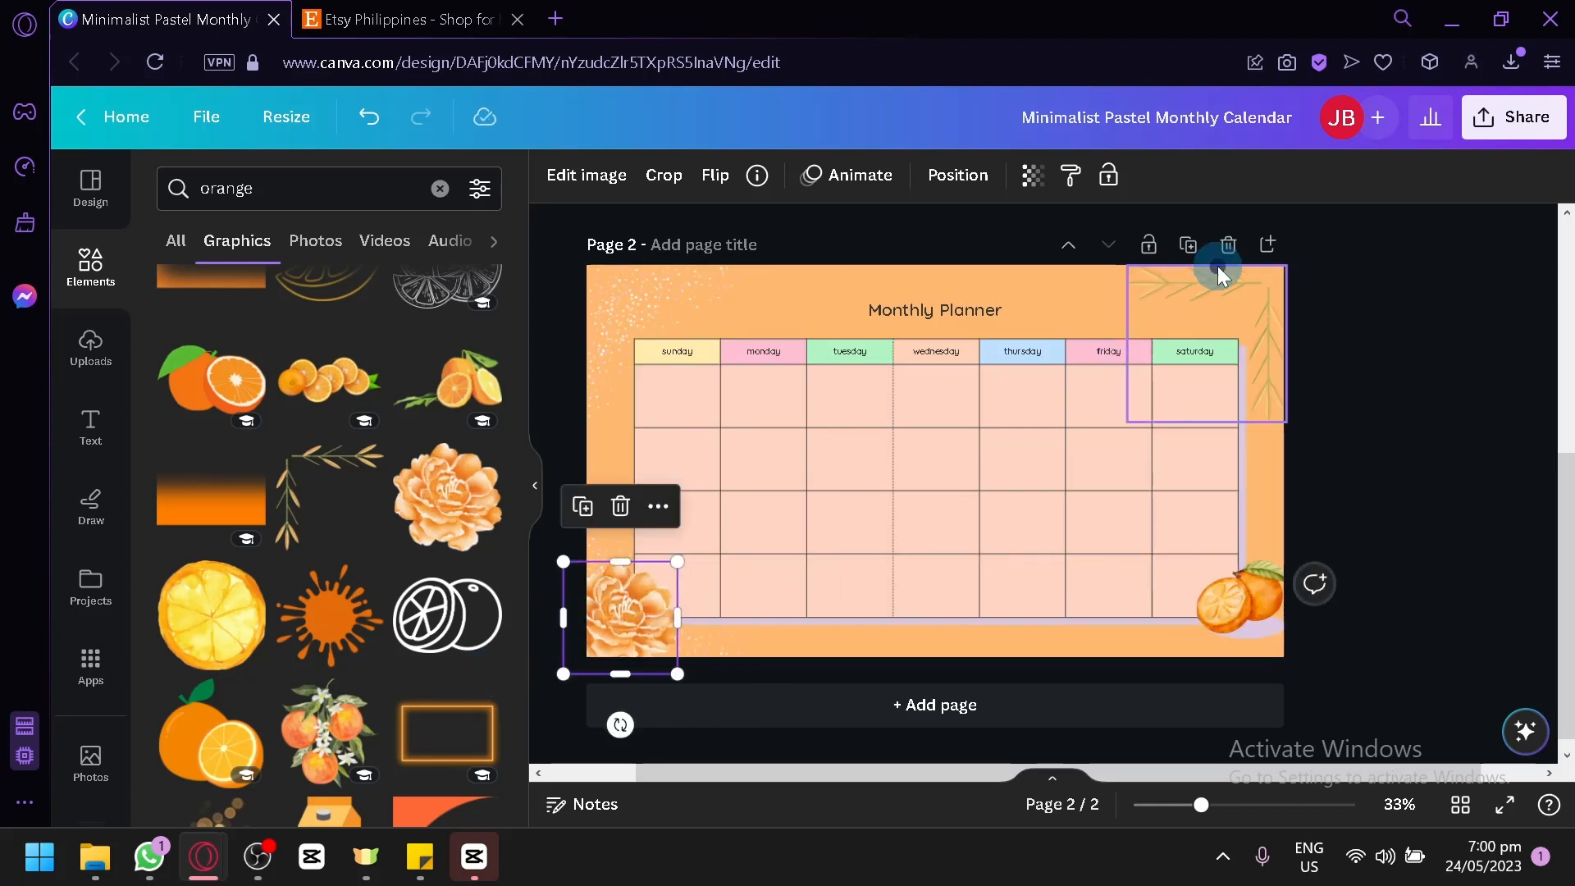
Step: Remove the leafy branch graphic from the planner page's upper-right corner
{"action": "left_click", "coordinate": [1188, 515]}
{"action": "left_click", "coordinate": [830, 380]}
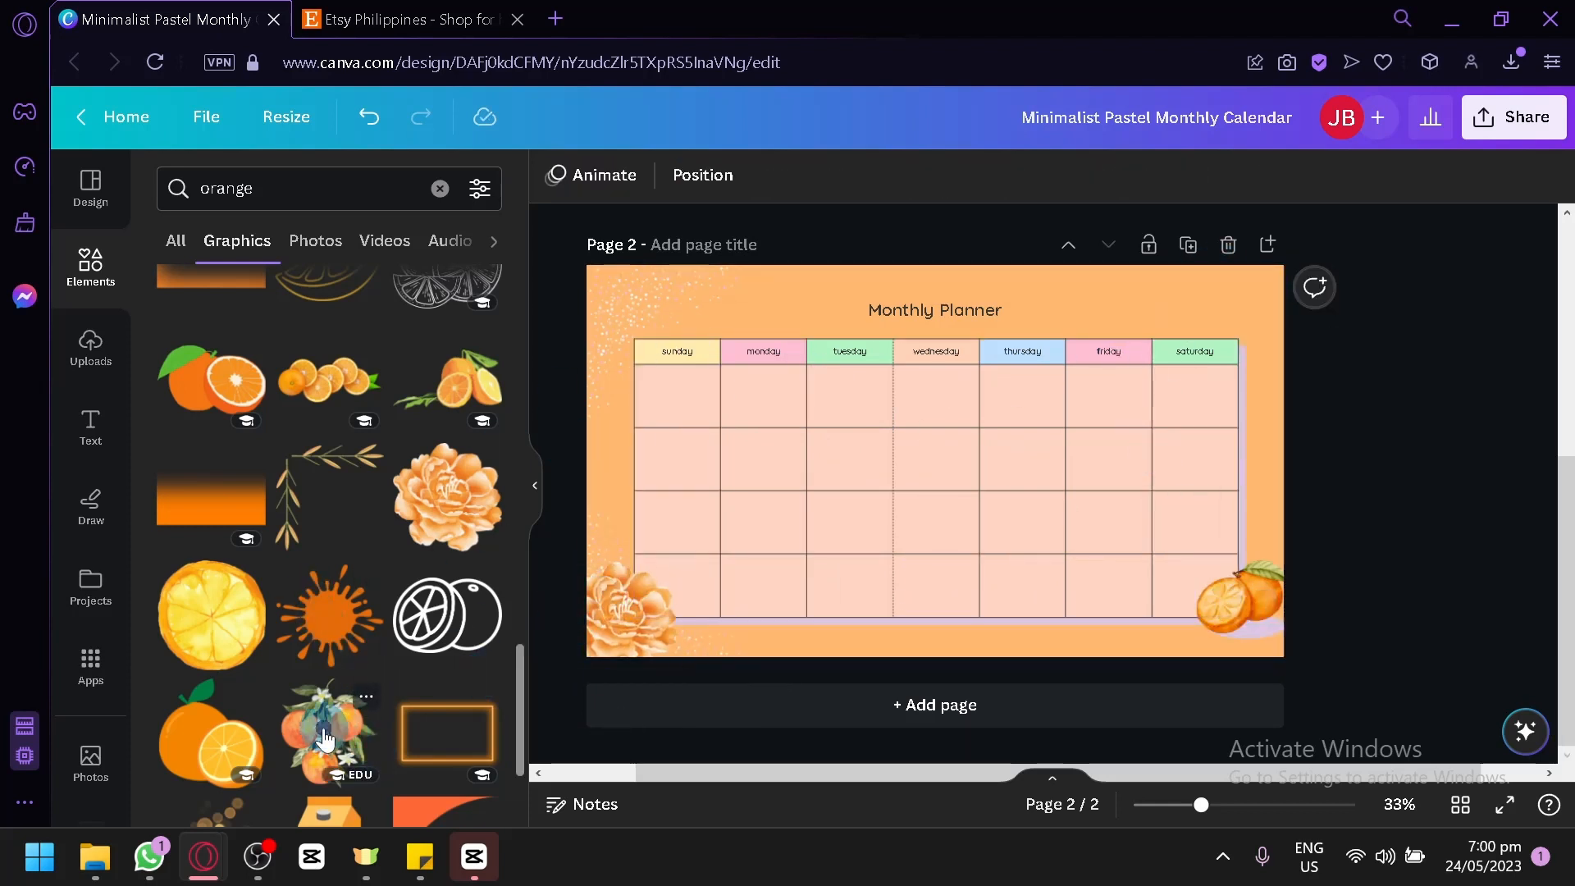
Step: Add the oranges-and-blossoms graphic to the planner page's upper-left corner, scale it to about 353 px wide, and send it to back
{"action": "left_click_drag", "start_coordinate": [324, 739], "coordinate": [649, 289]}
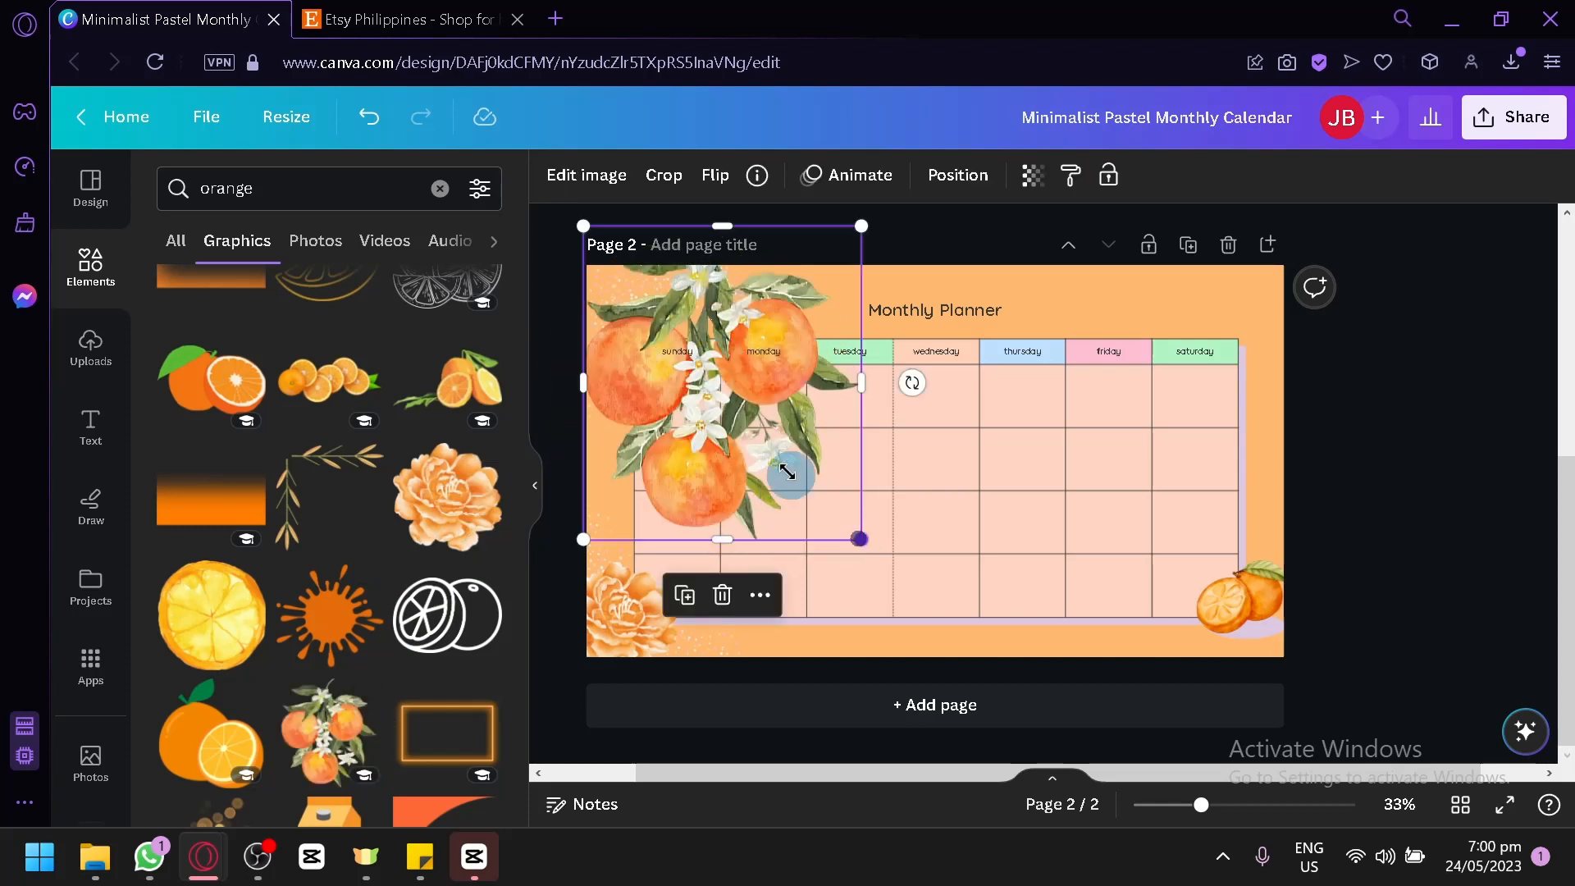
{"action": "left_click_drag", "start_coordinate": [860, 539], "coordinate": [699, 374]}
{"action": "left_click_drag", "start_coordinate": [656, 310], "coordinate": [637, 322]}
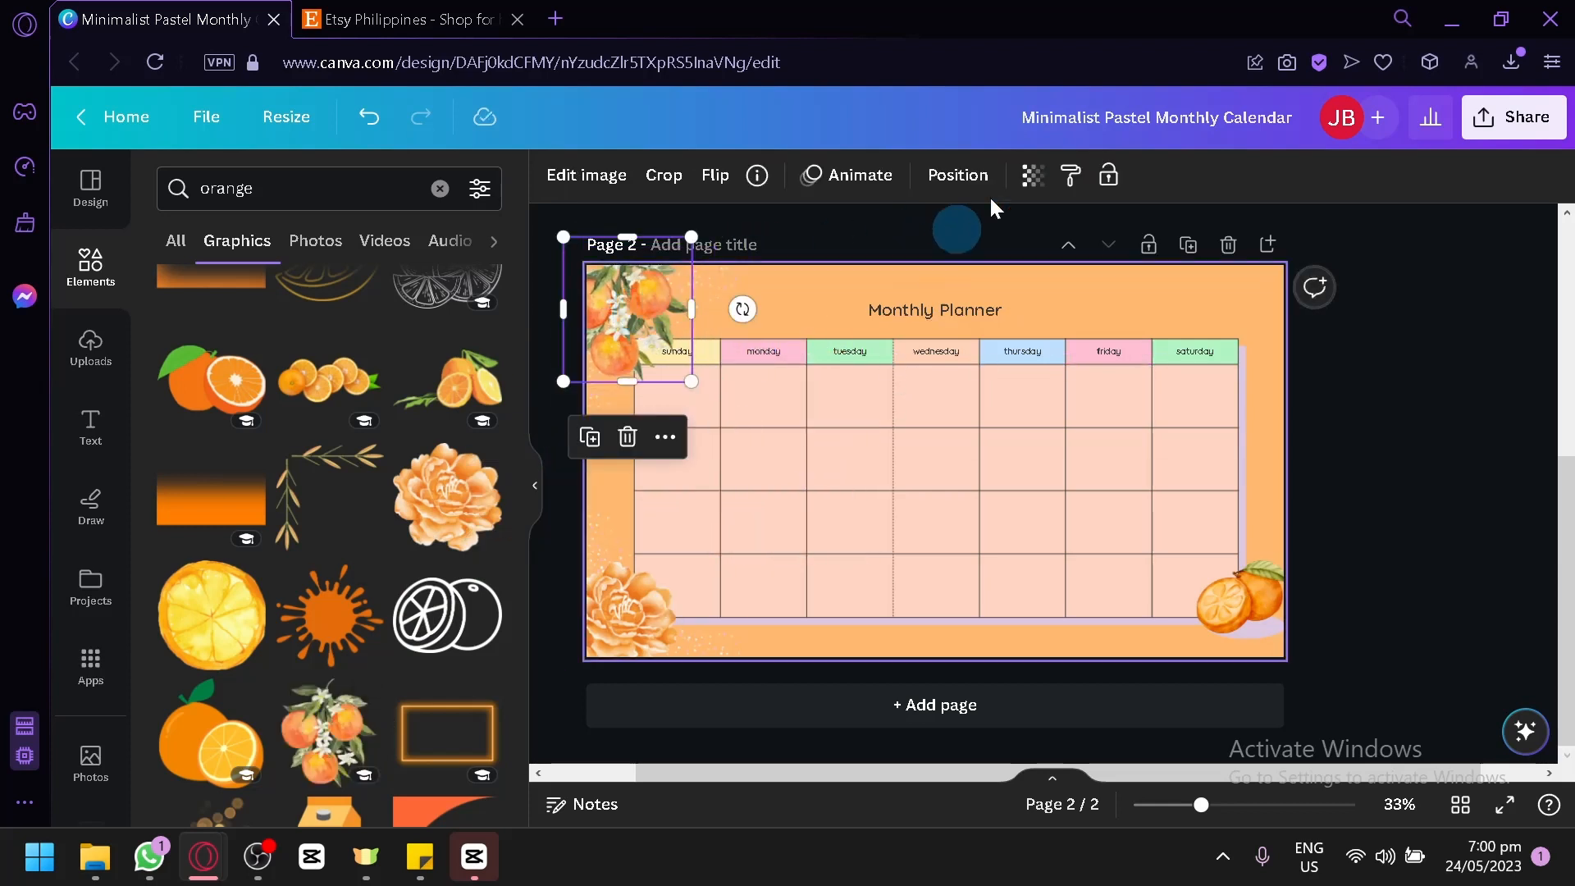
{"action": "left_click", "coordinate": [957, 174]}
{"action": "left_click", "coordinate": [476, 283]}
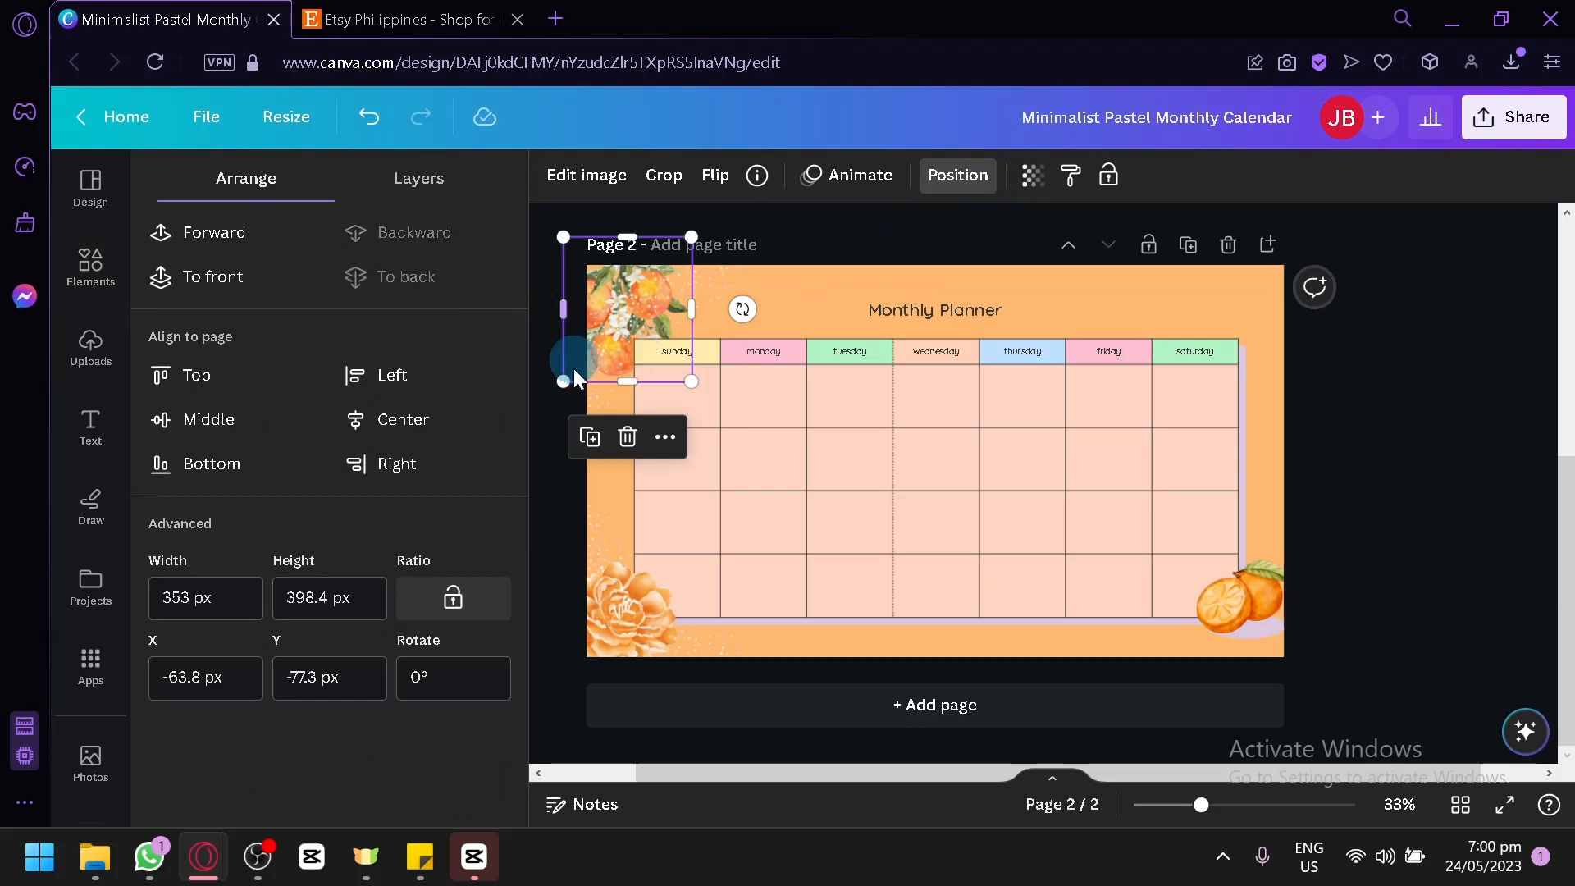
{"action": "left_click", "coordinate": [553, 406]}
{"action": "left_click", "coordinate": [1362, 400]}
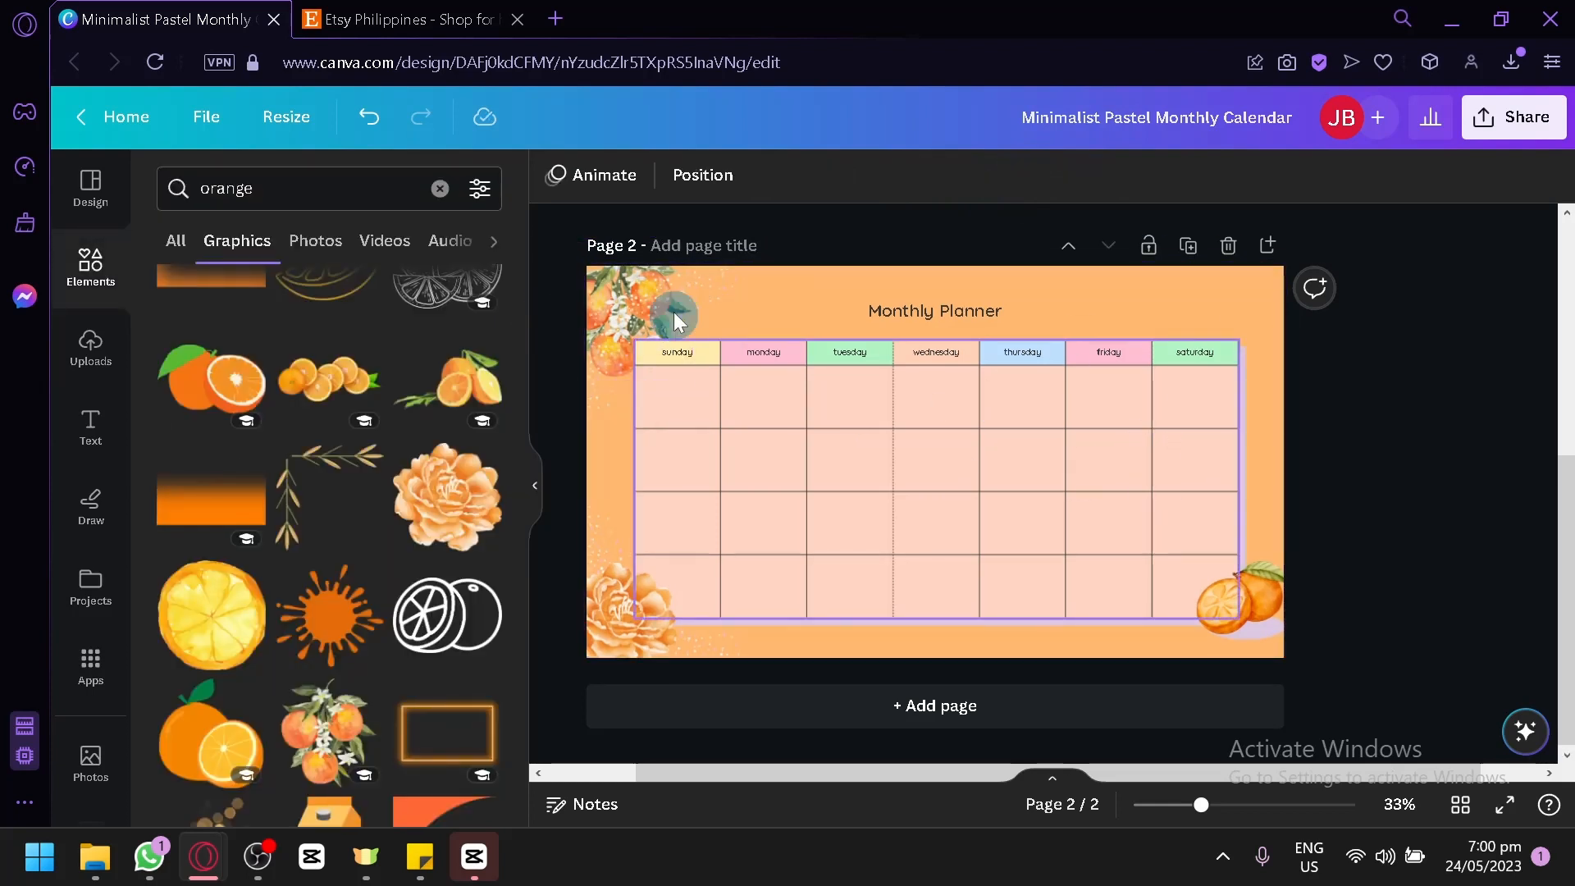
Step: Review the cover page and the file types available for downloading the design
{"action": "scroll", "coordinate": [1066, 320], "scroll_direction": "up", "scroll_amount": 5}
{"action": "left_click", "coordinate": [1203, 331]}
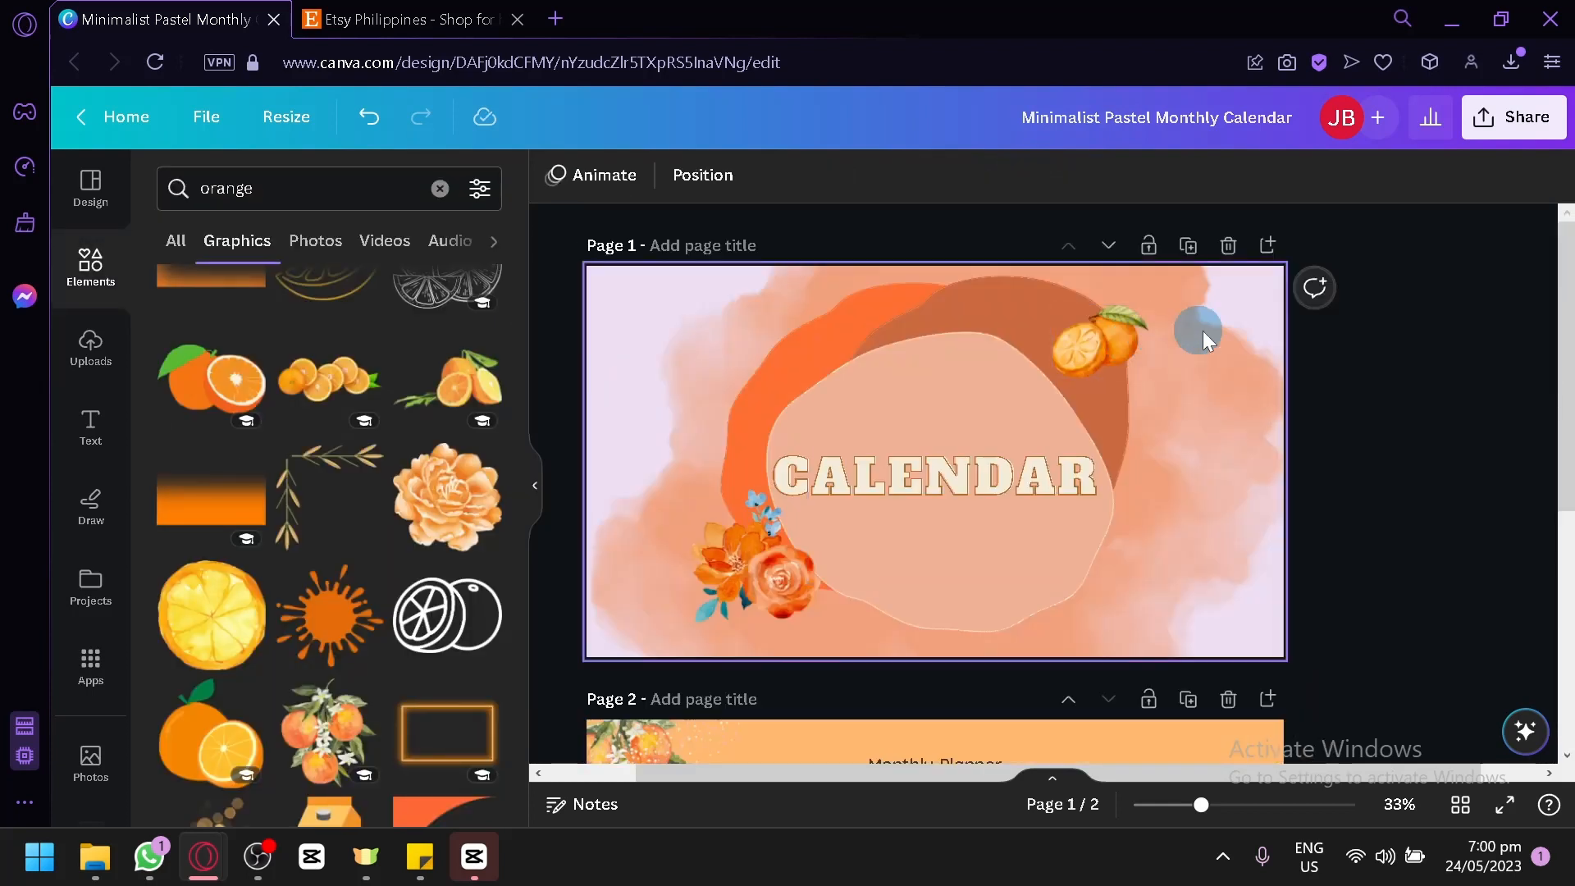
{"action": "scroll", "coordinate": [1425, 279], "scroll_direction": "down", "scroll_amount": 4}
{"action": "left_click", "coordinate": [1500, 138]}
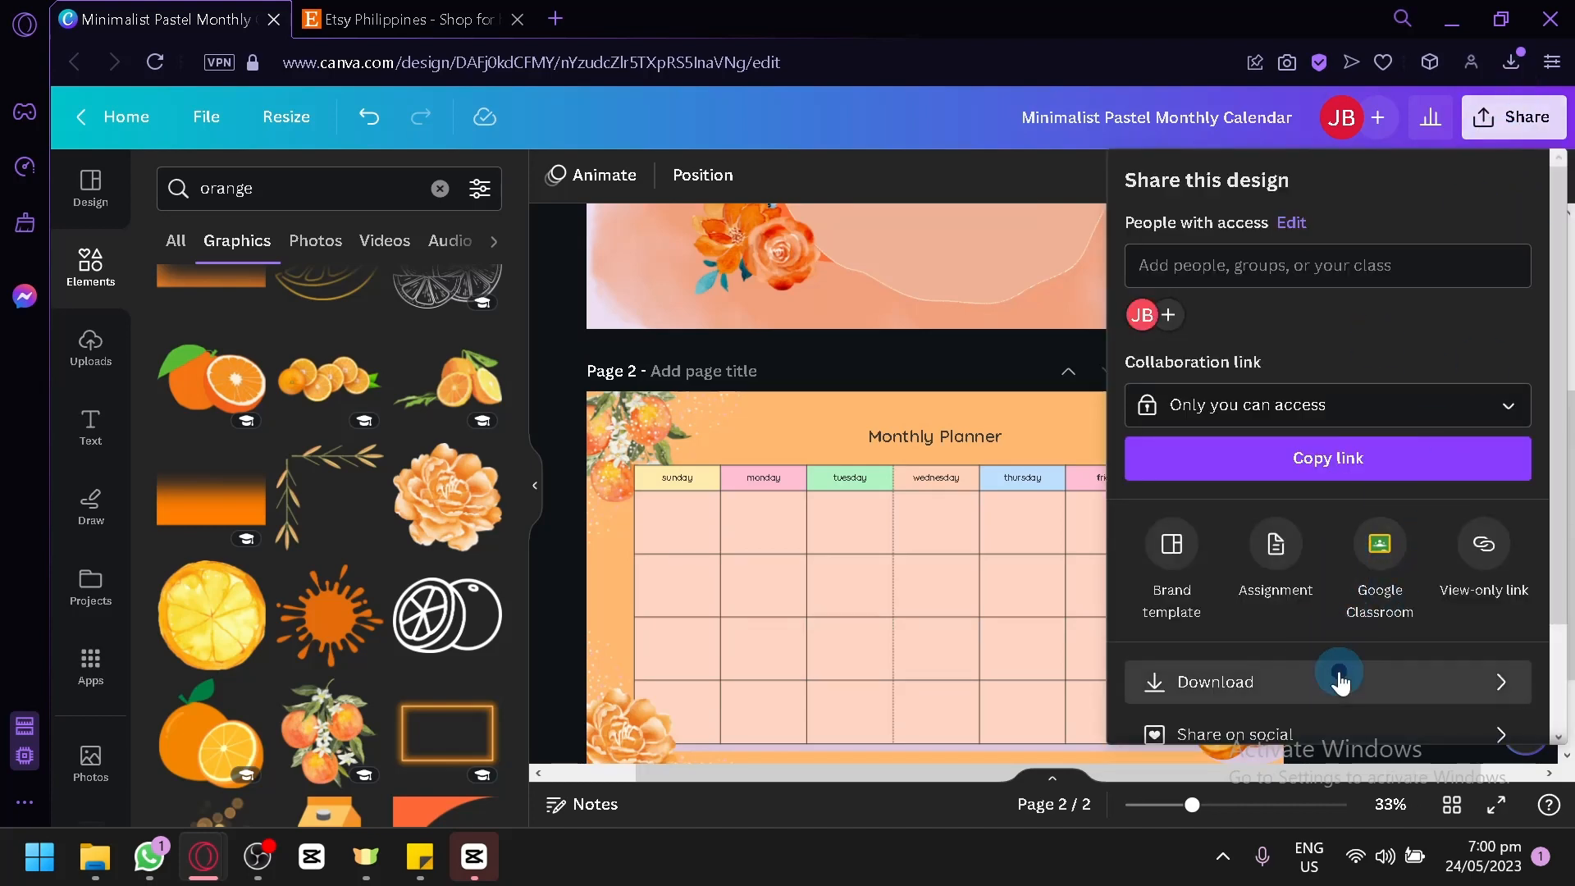
{"action": "left_click", "coordinate": [1247, 681]}
{"action": "left_click", "coordinate": [1278, 279]}
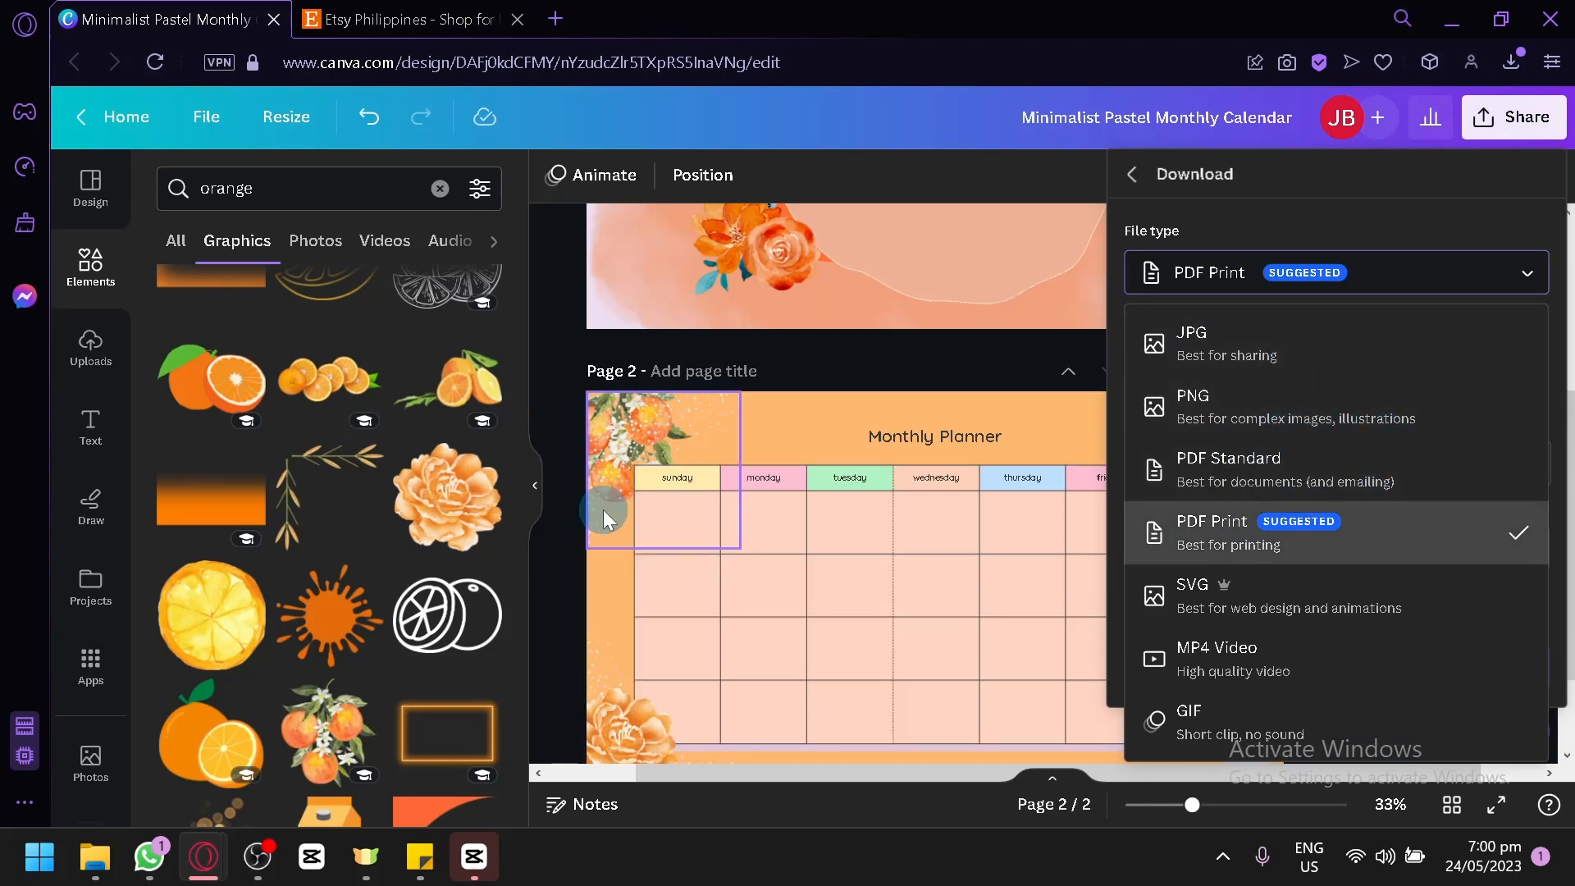
{"action": "left_click", "coordinate": [558, 480]}
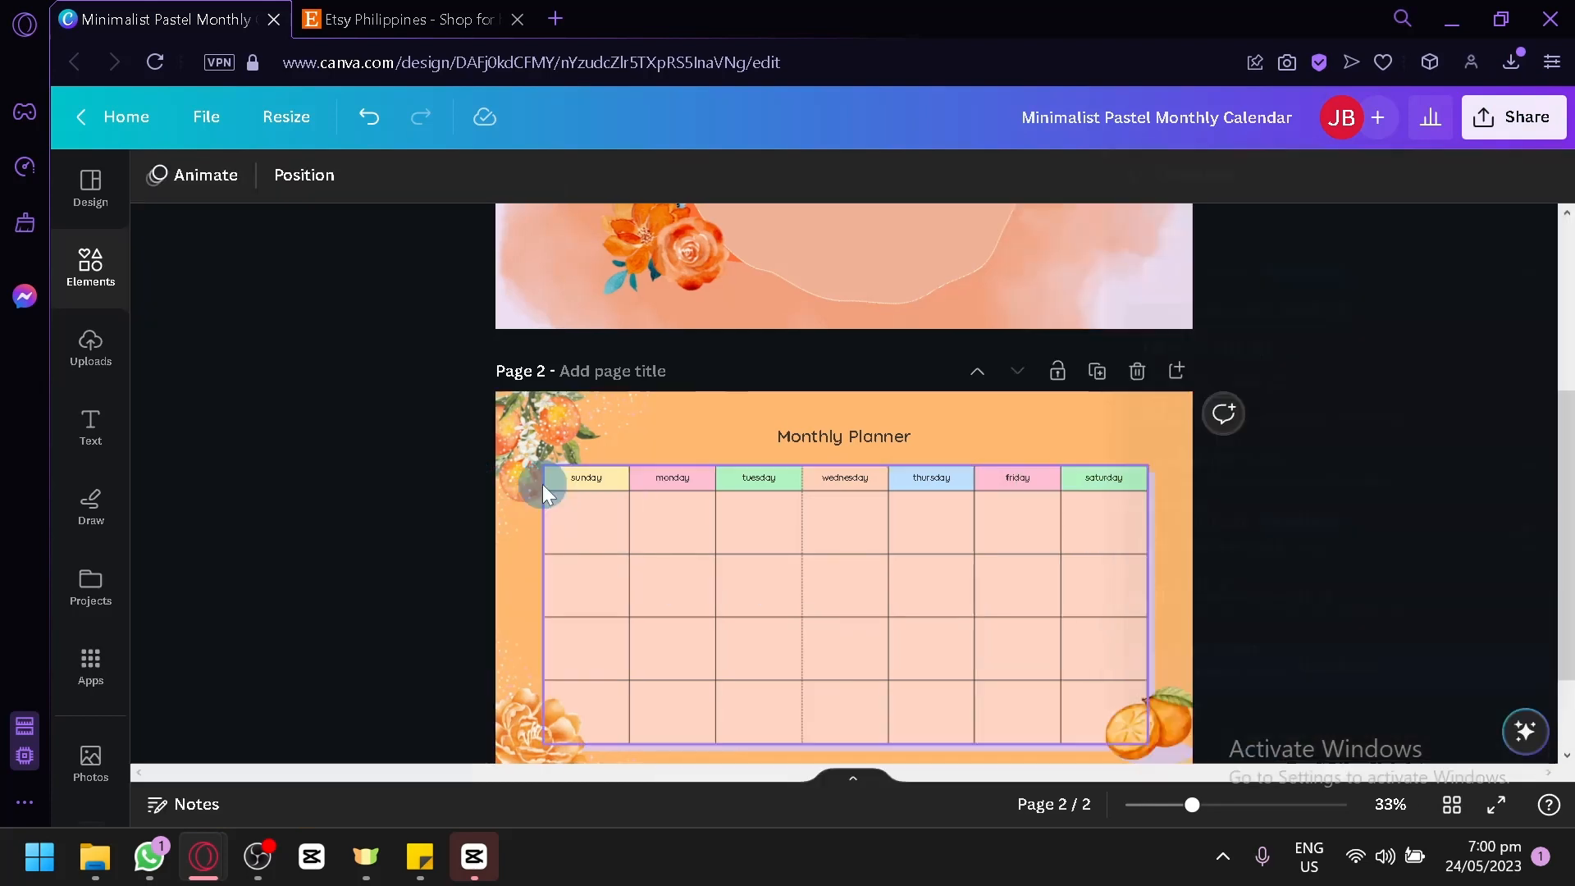
Step: View the Etsy home page and look over the finished cover and monthly planner pages in Canva
{"action": "left_click", "coordinate": [388, 19]}
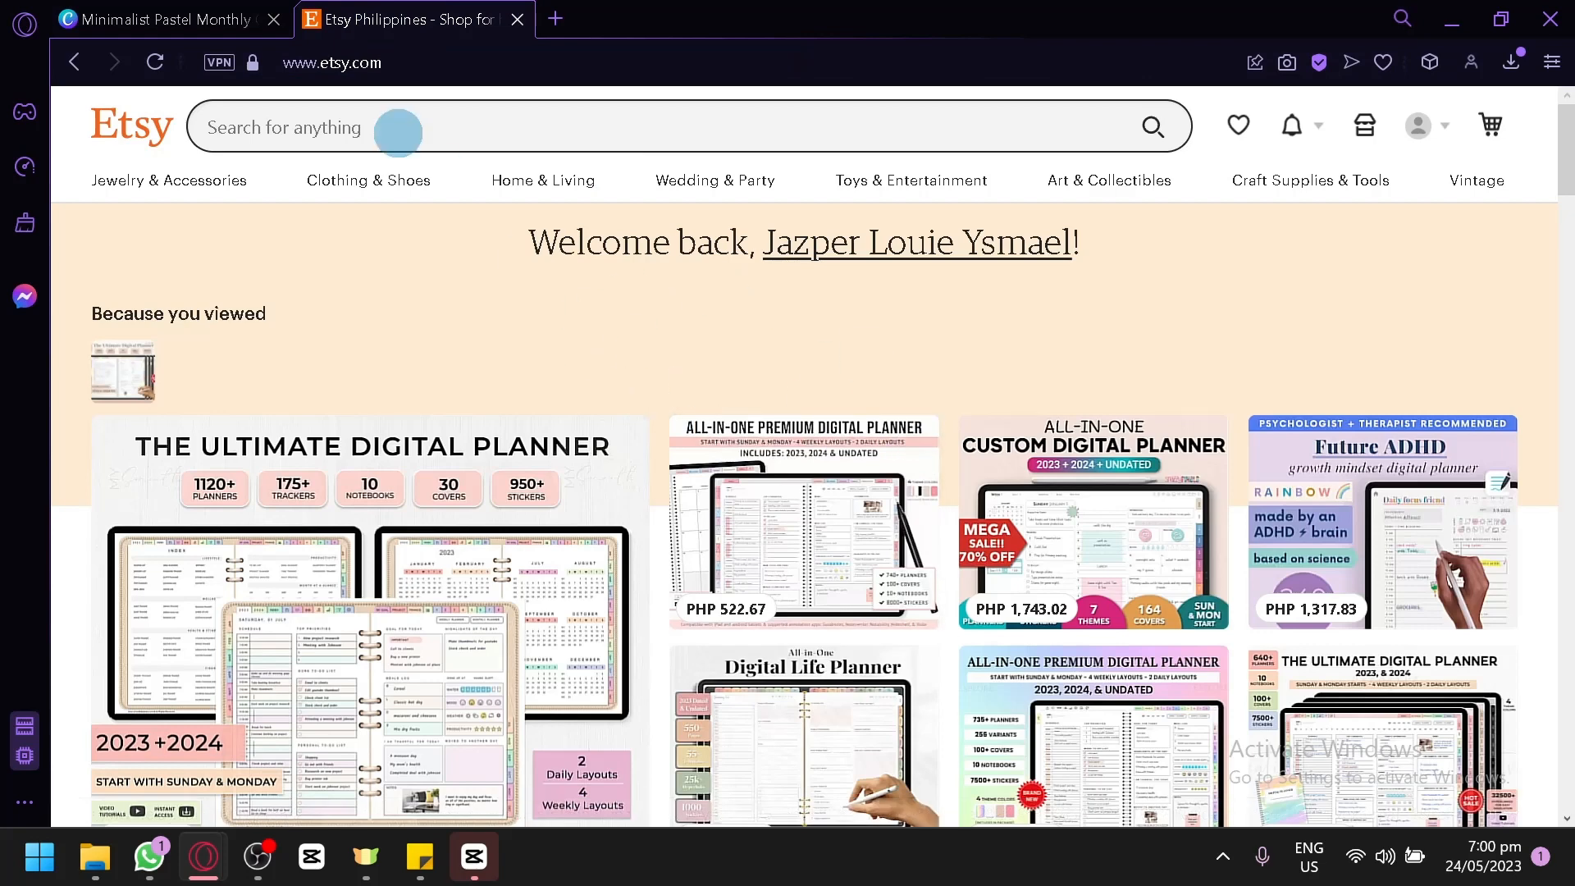
{"action": "left_click", "coordinate": [205, 11]}
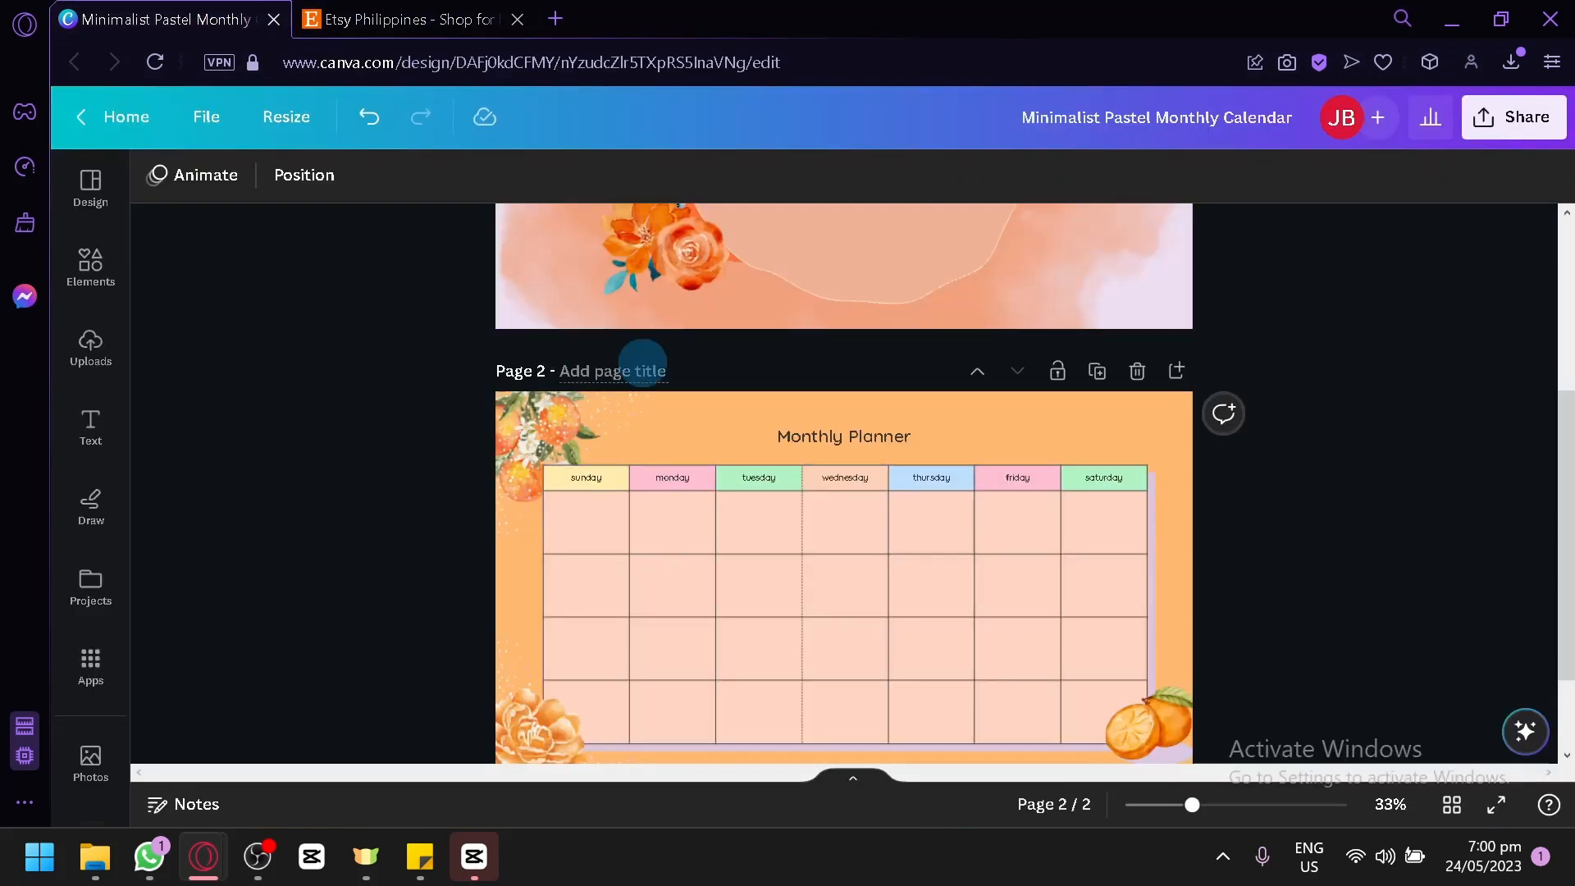
{"action": "scroll", "coordinate": [410, 480], "scroll_direction": "up", "scroll_amount": 4}
{"action": "scroll", "coordinate": [400, 480], "scroll_direction": "down", "scroll_amount": 5}
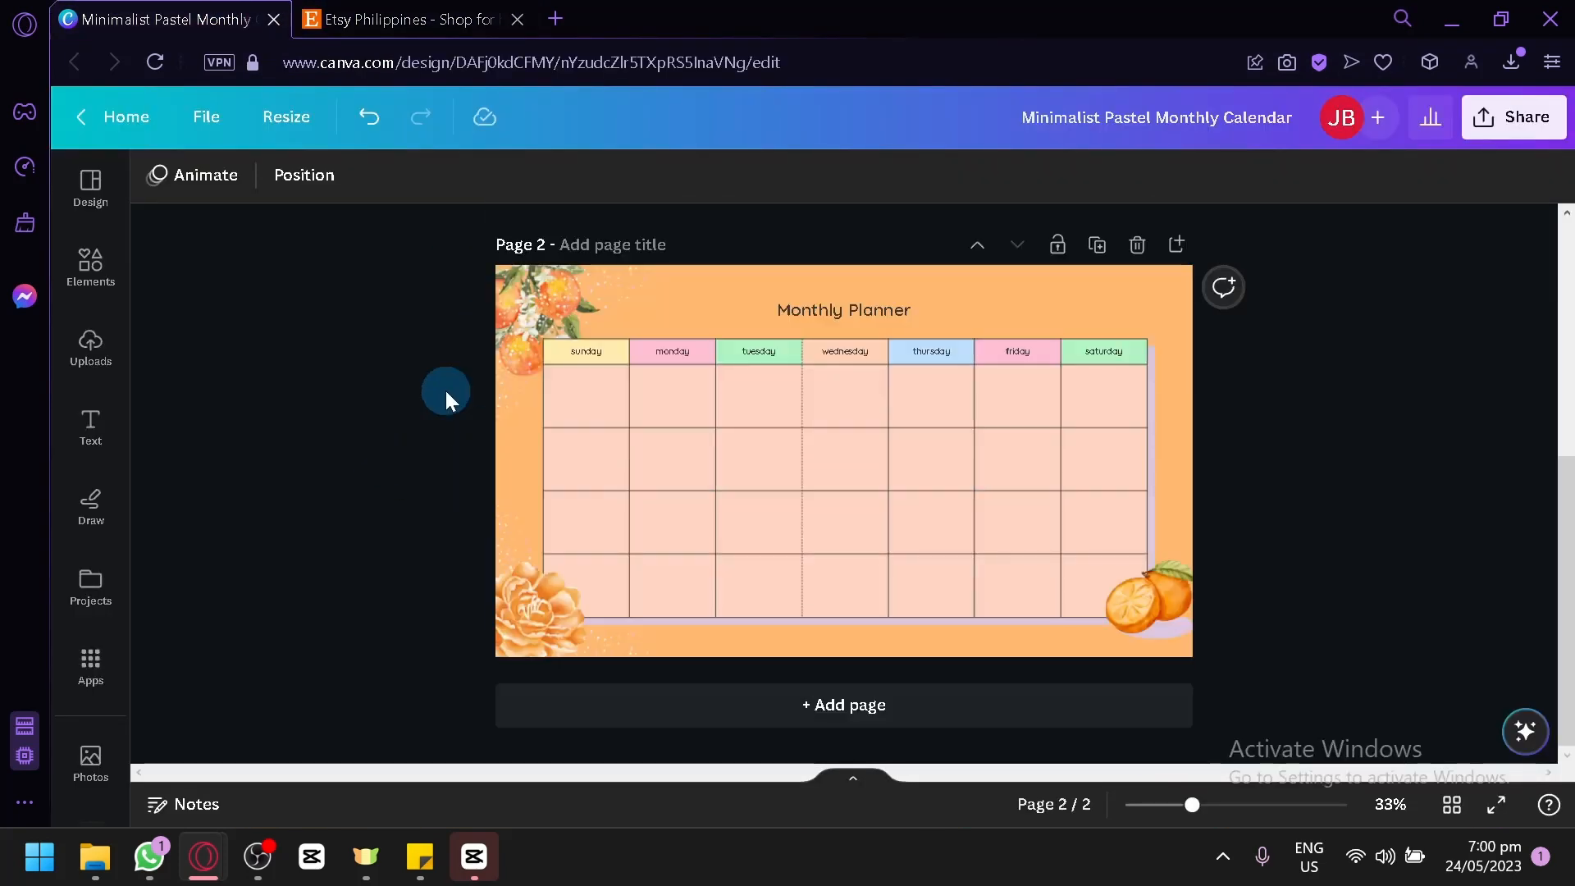
{"action": "scroll", "coordinate": [872, 345], "scroll_direction": "up", "scroll_amount": 4}
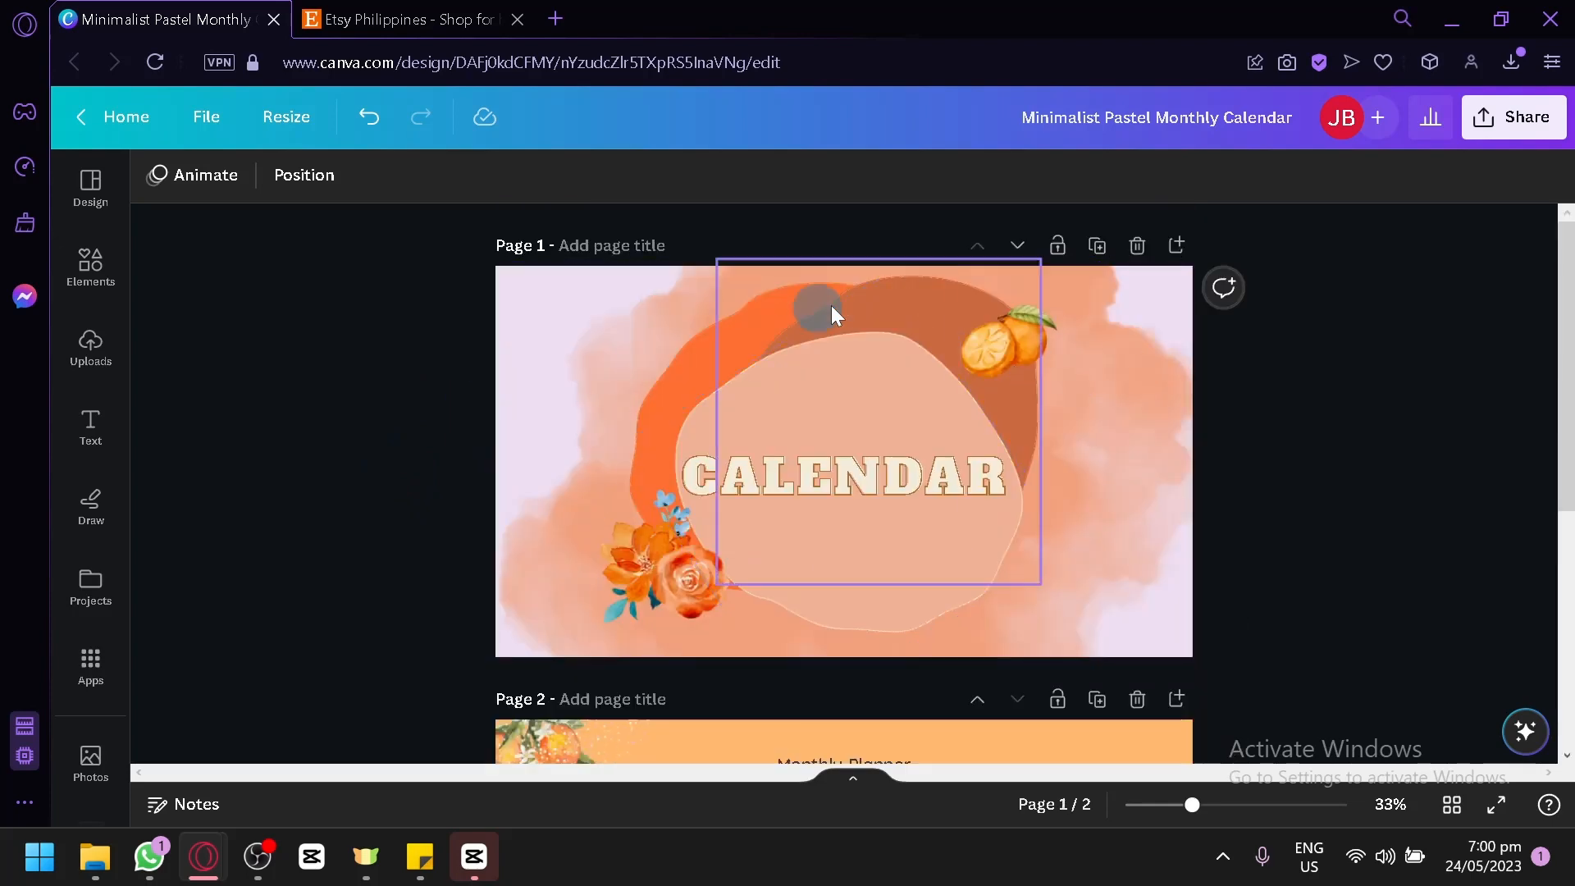
{"action": "scroll", "coordinate": [875, 376], "scroll_direction": "down", "scroll_amount": 4}
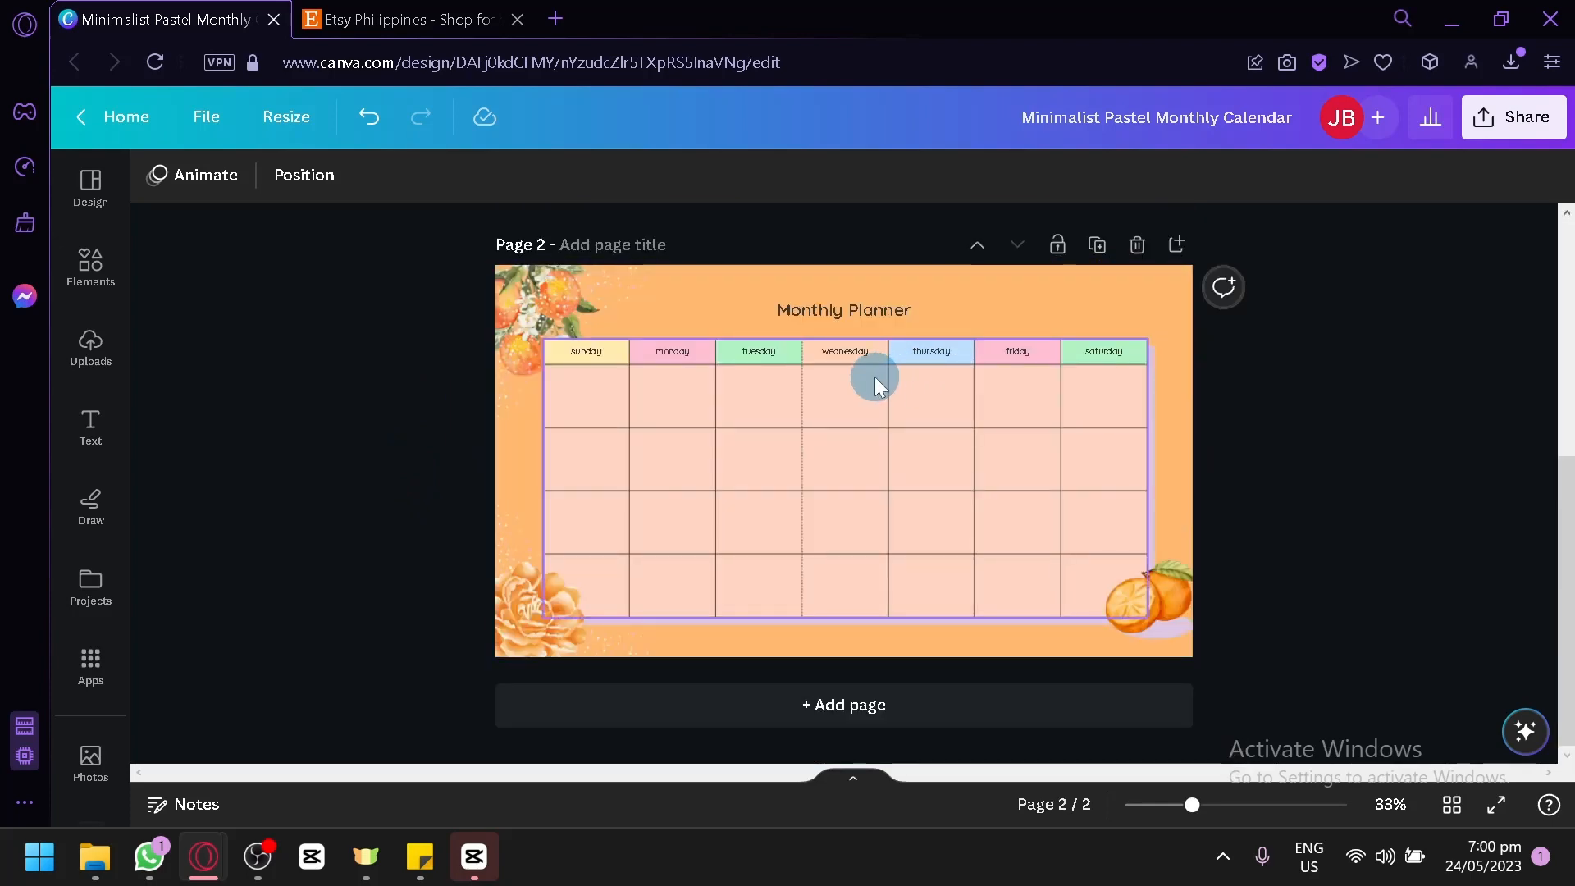
{"action": "left_click", "coordinate": [394, 18]}
{"action": "left_click", "coordinate": [164, 18]}
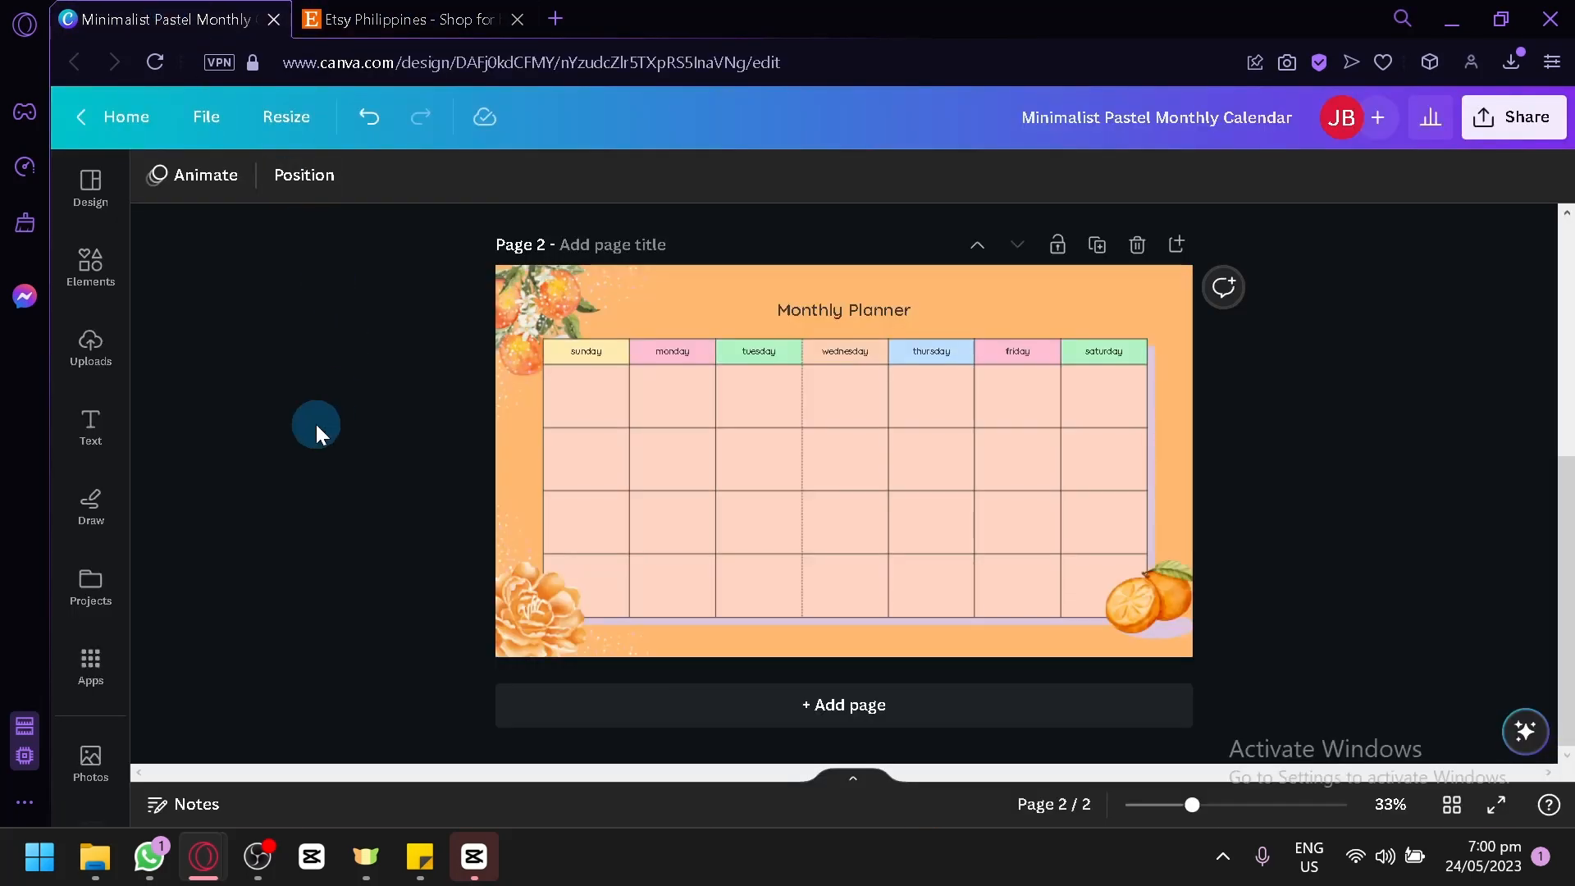